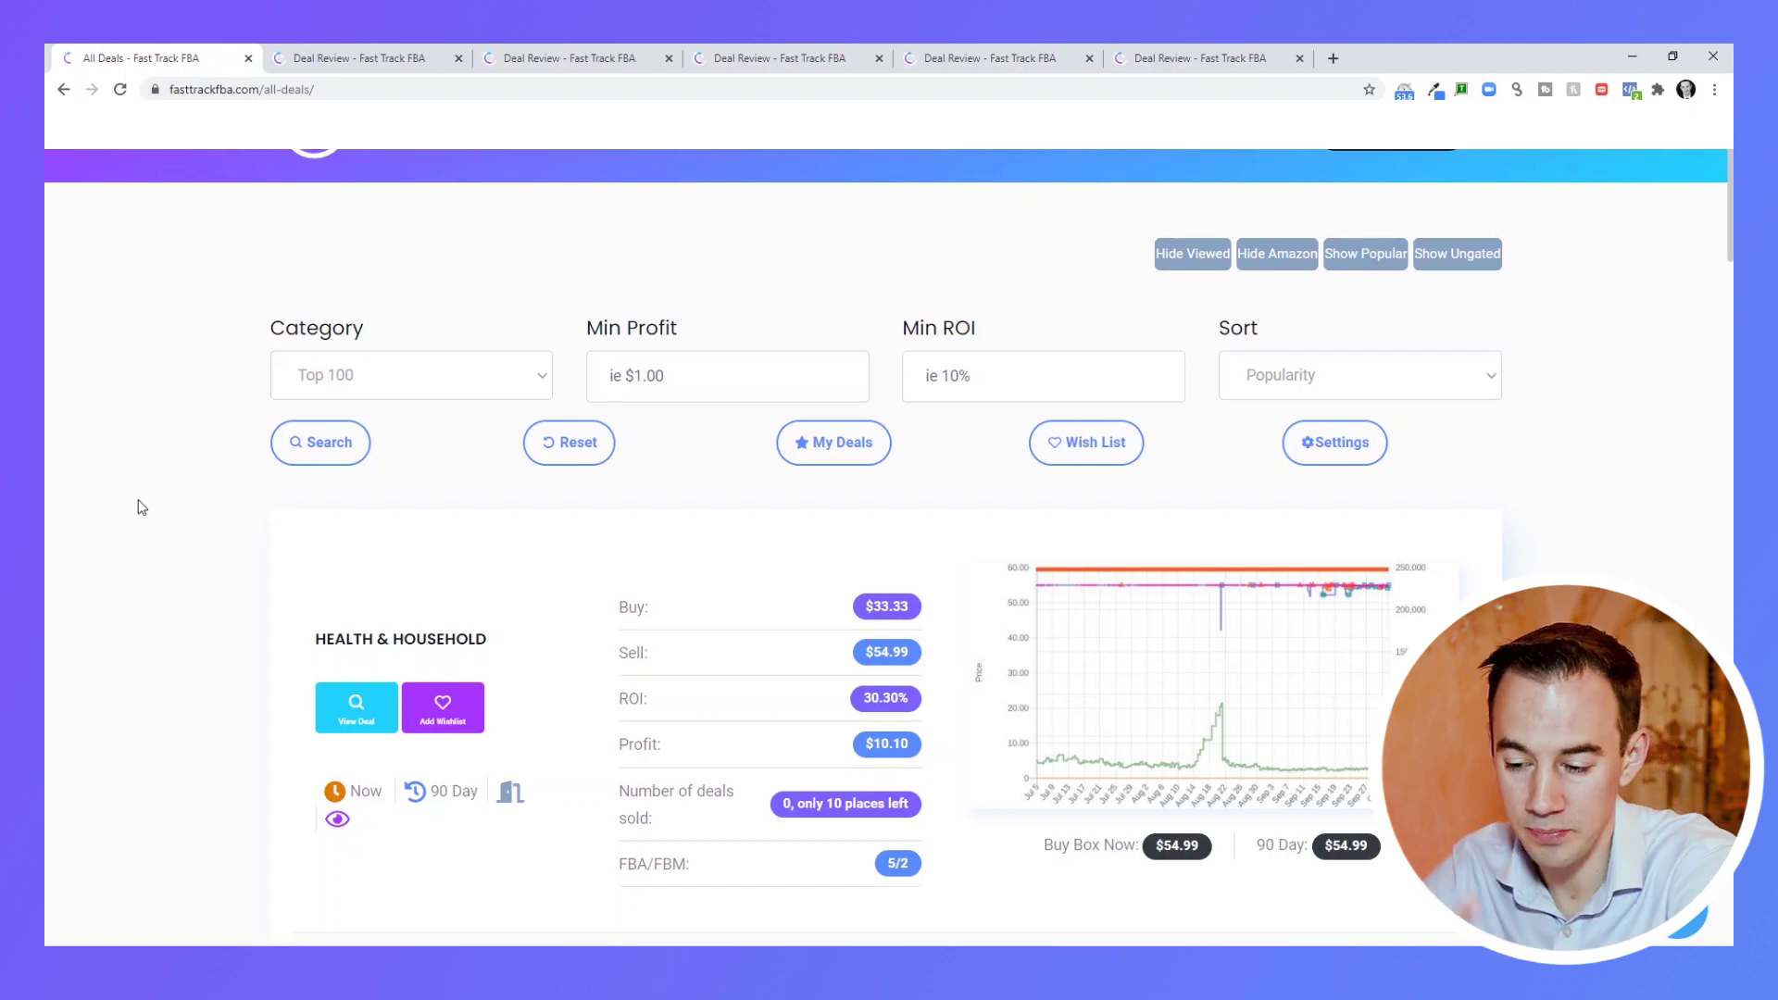
Open the first Health & Household deal, with the $33.33 buy price, in a new browser tab.
scroll(139, 504, "down", 3)
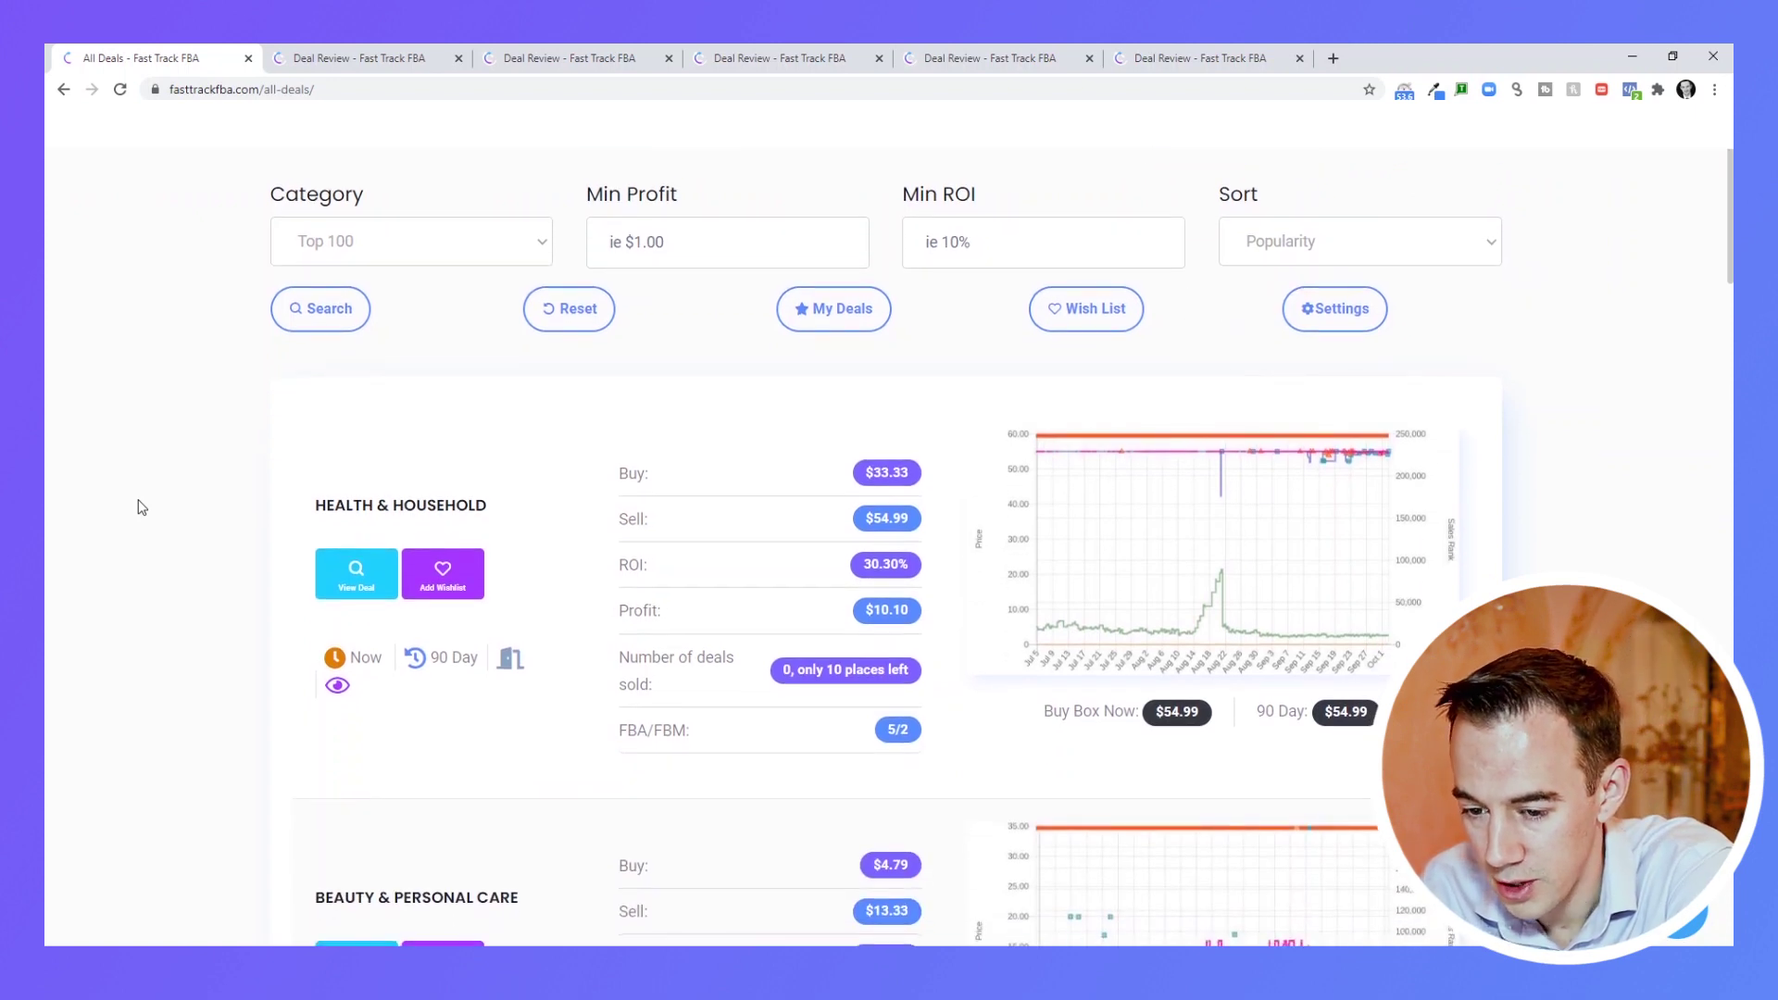
mouse_move(1324, 466)
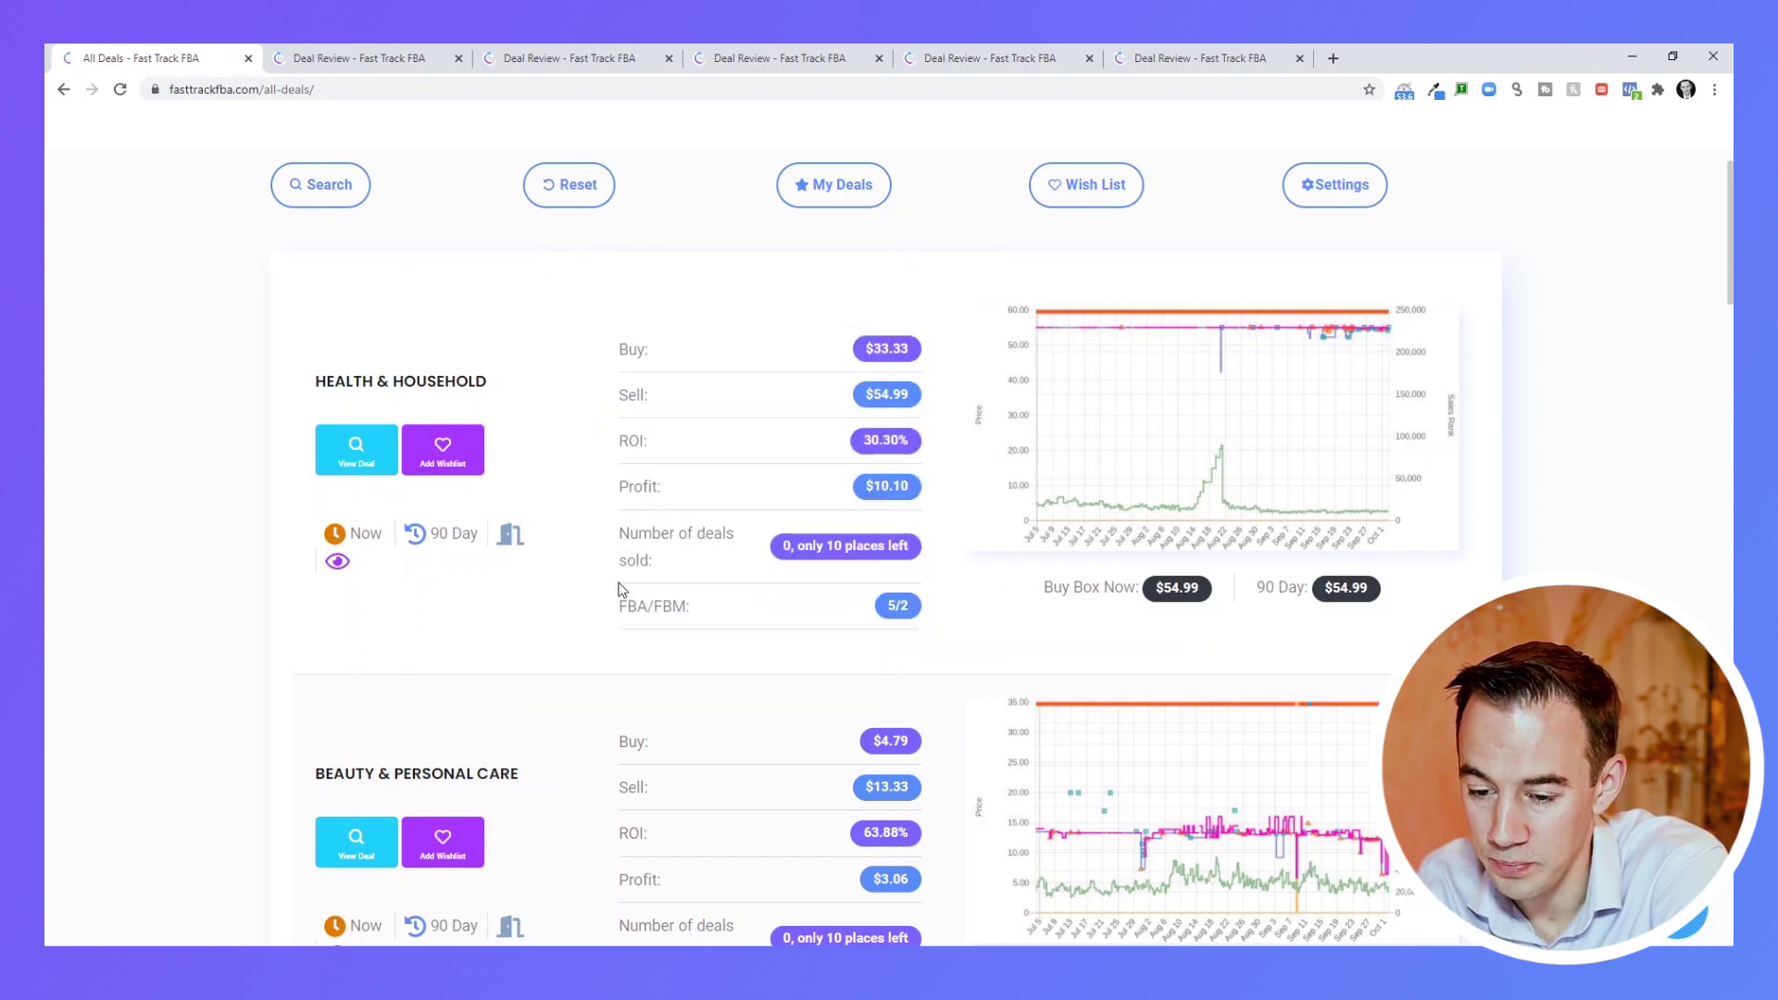
right_click(356, 450)
left_click(408, 460)
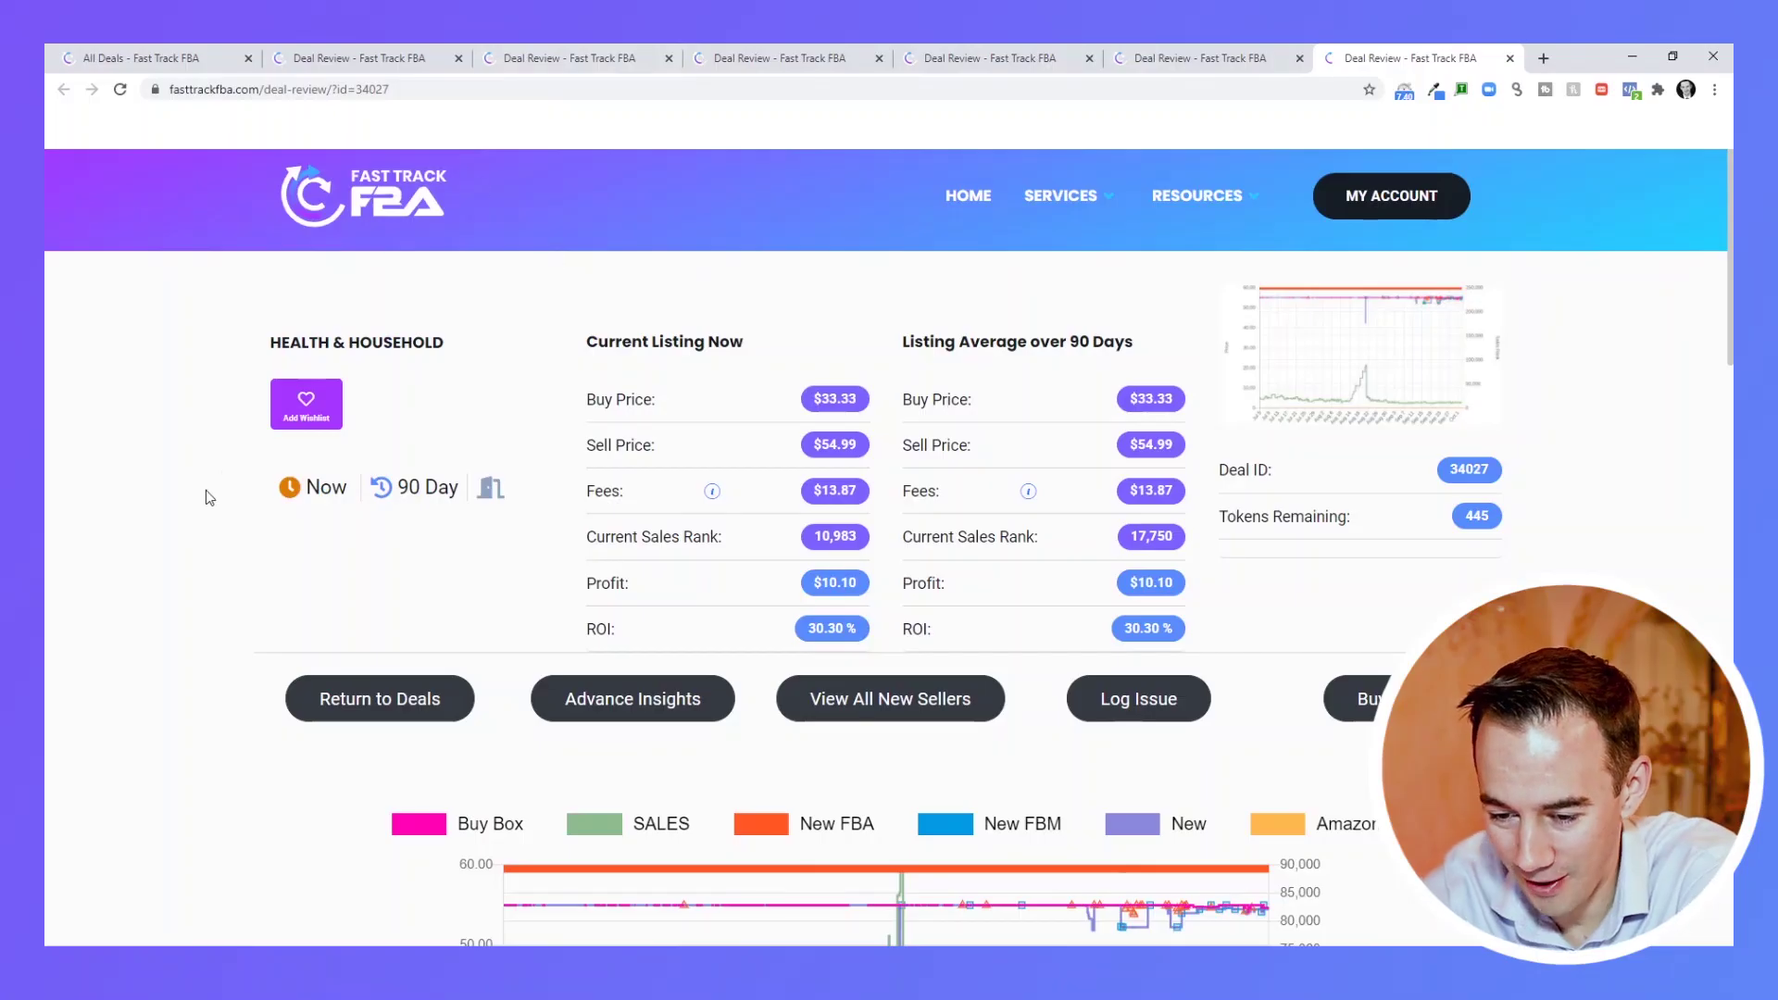
Review the deal's price, sales rank and new offer charts, and switch their range to 1 year.
scroll(207, 492, "down", 8)
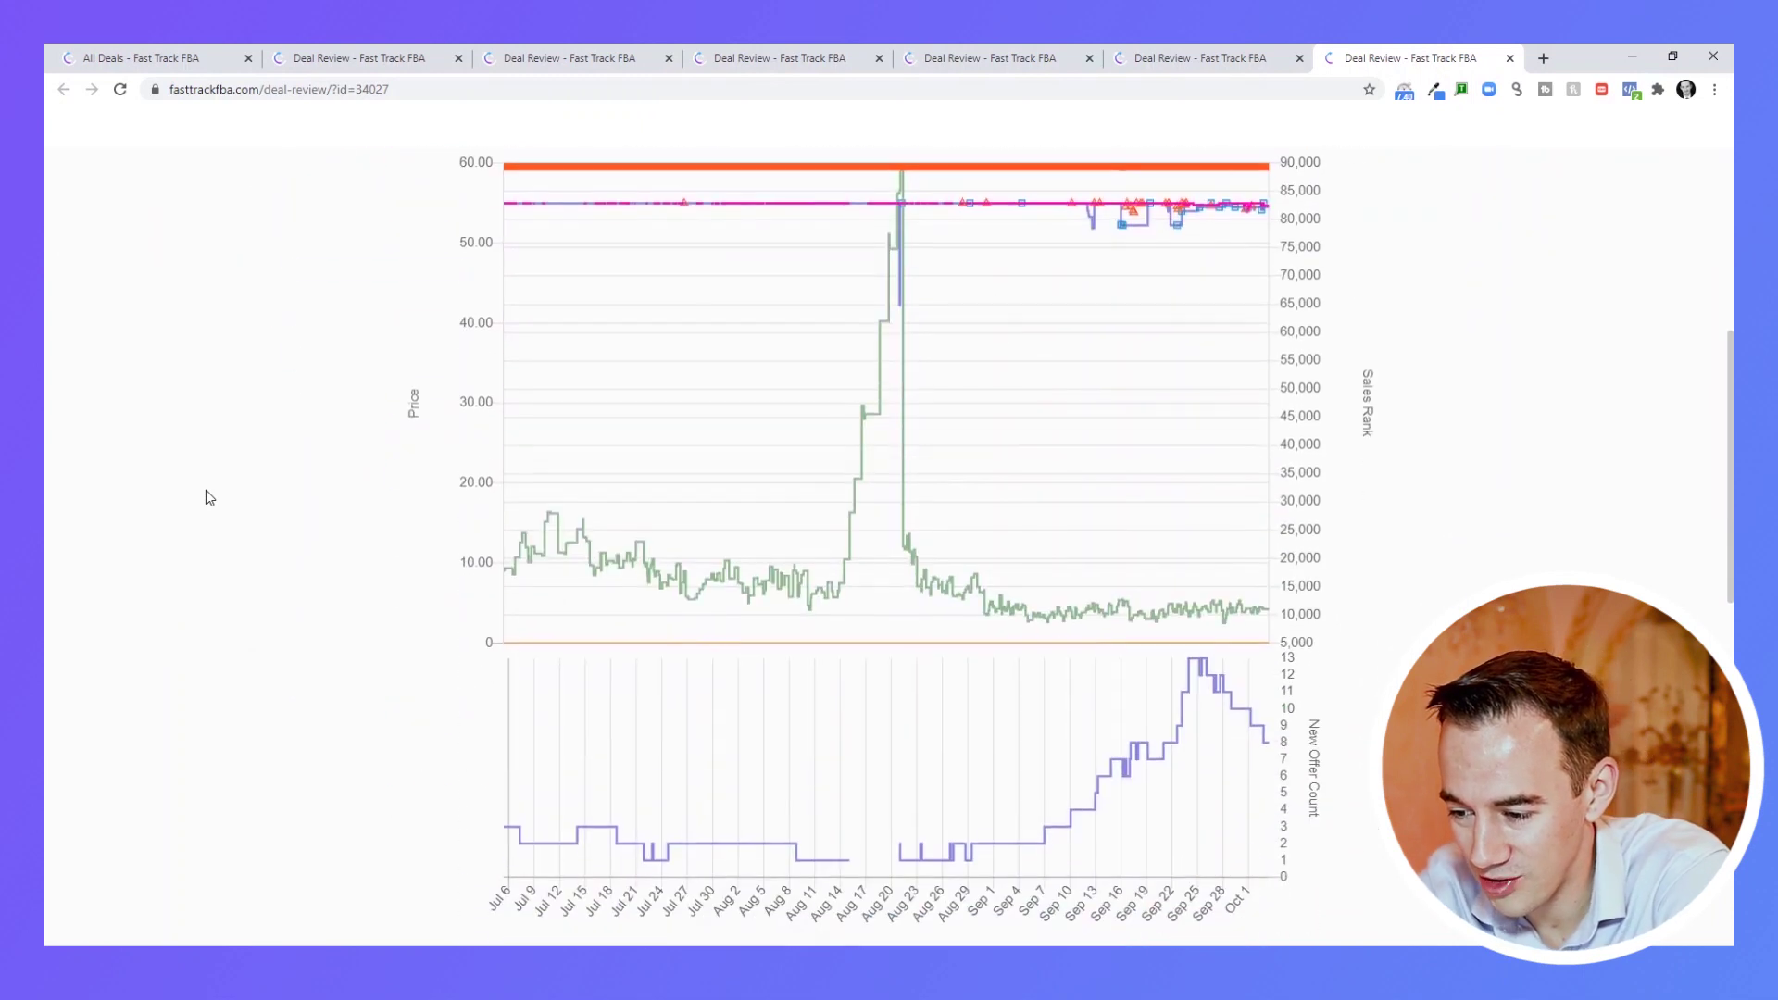
scroll(206, 498, "up", 1)
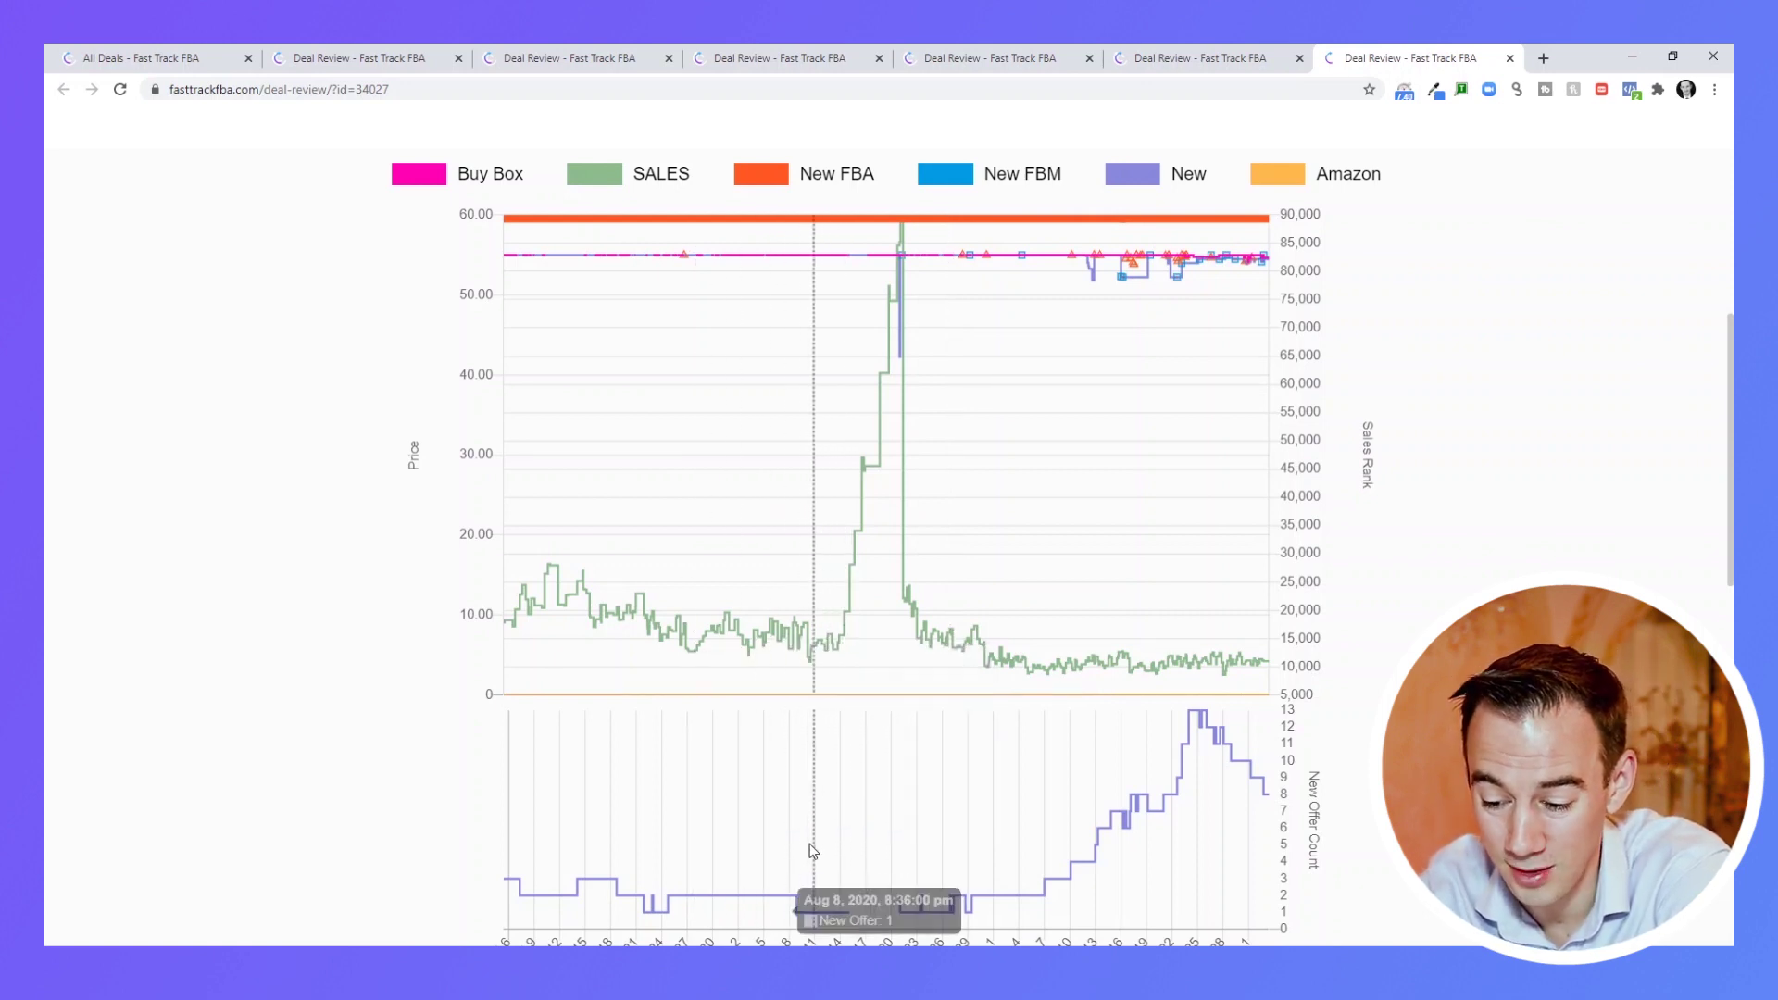
scroll(808, 863, "down", 1)
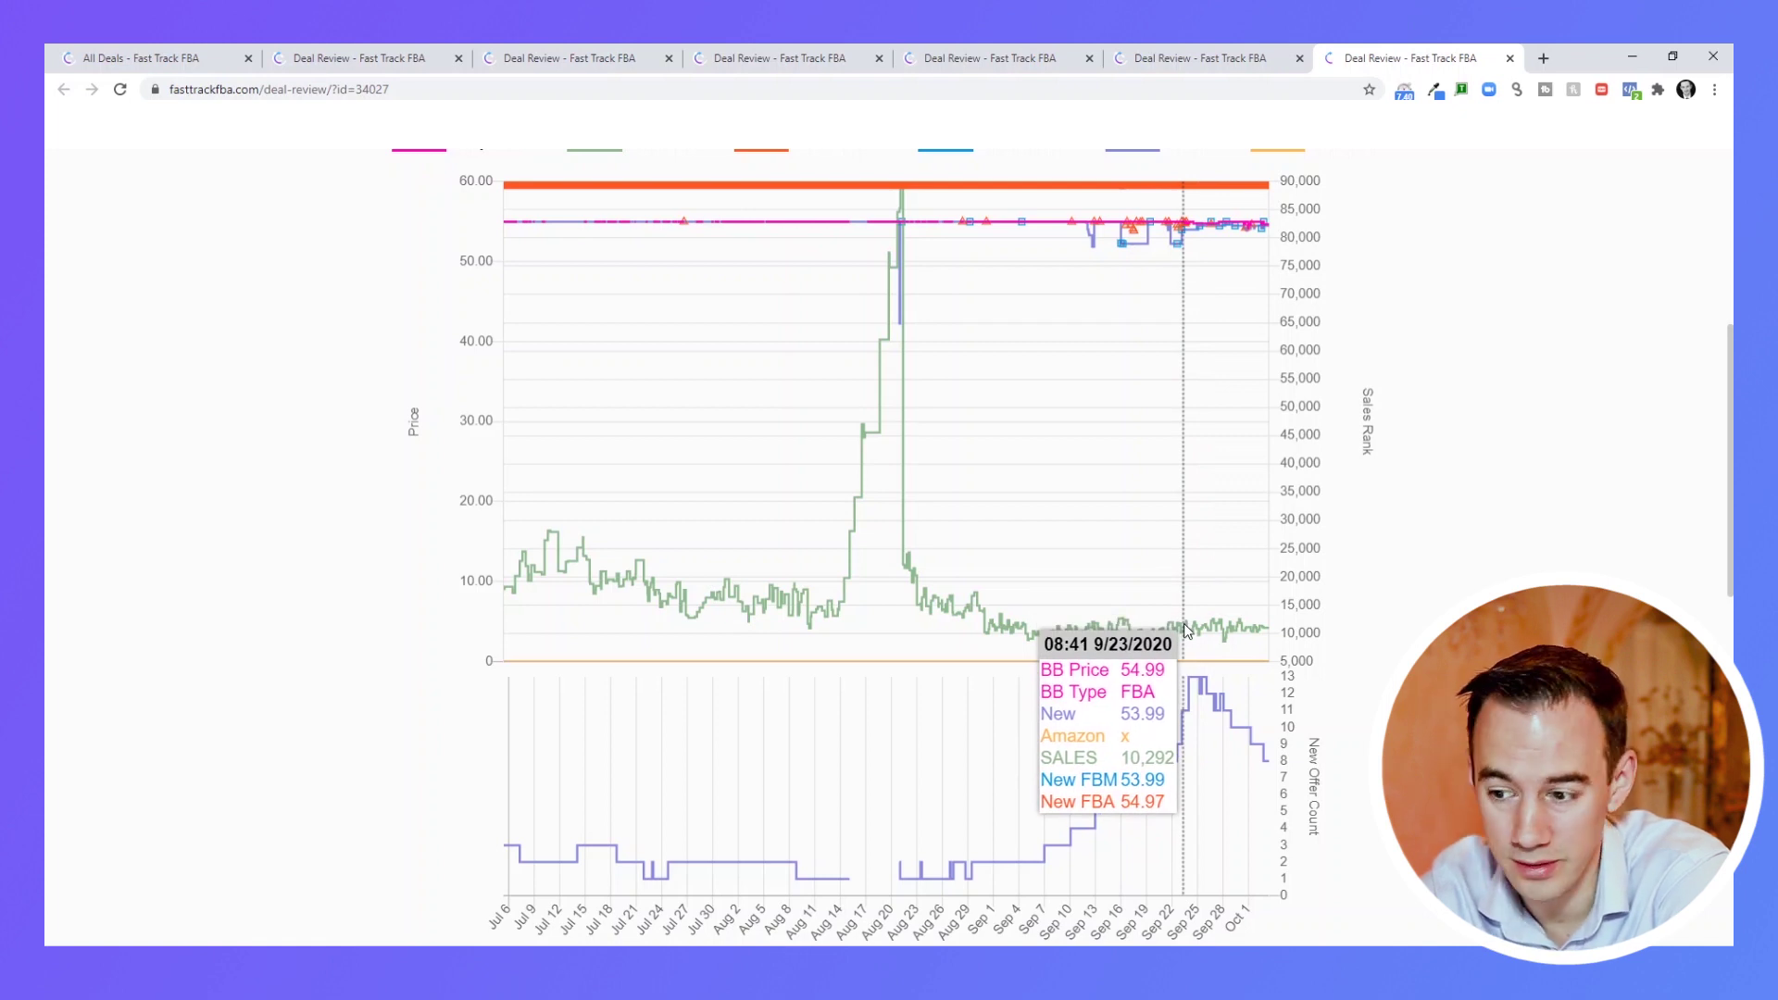
scroll(1187, 630, "down", 3)
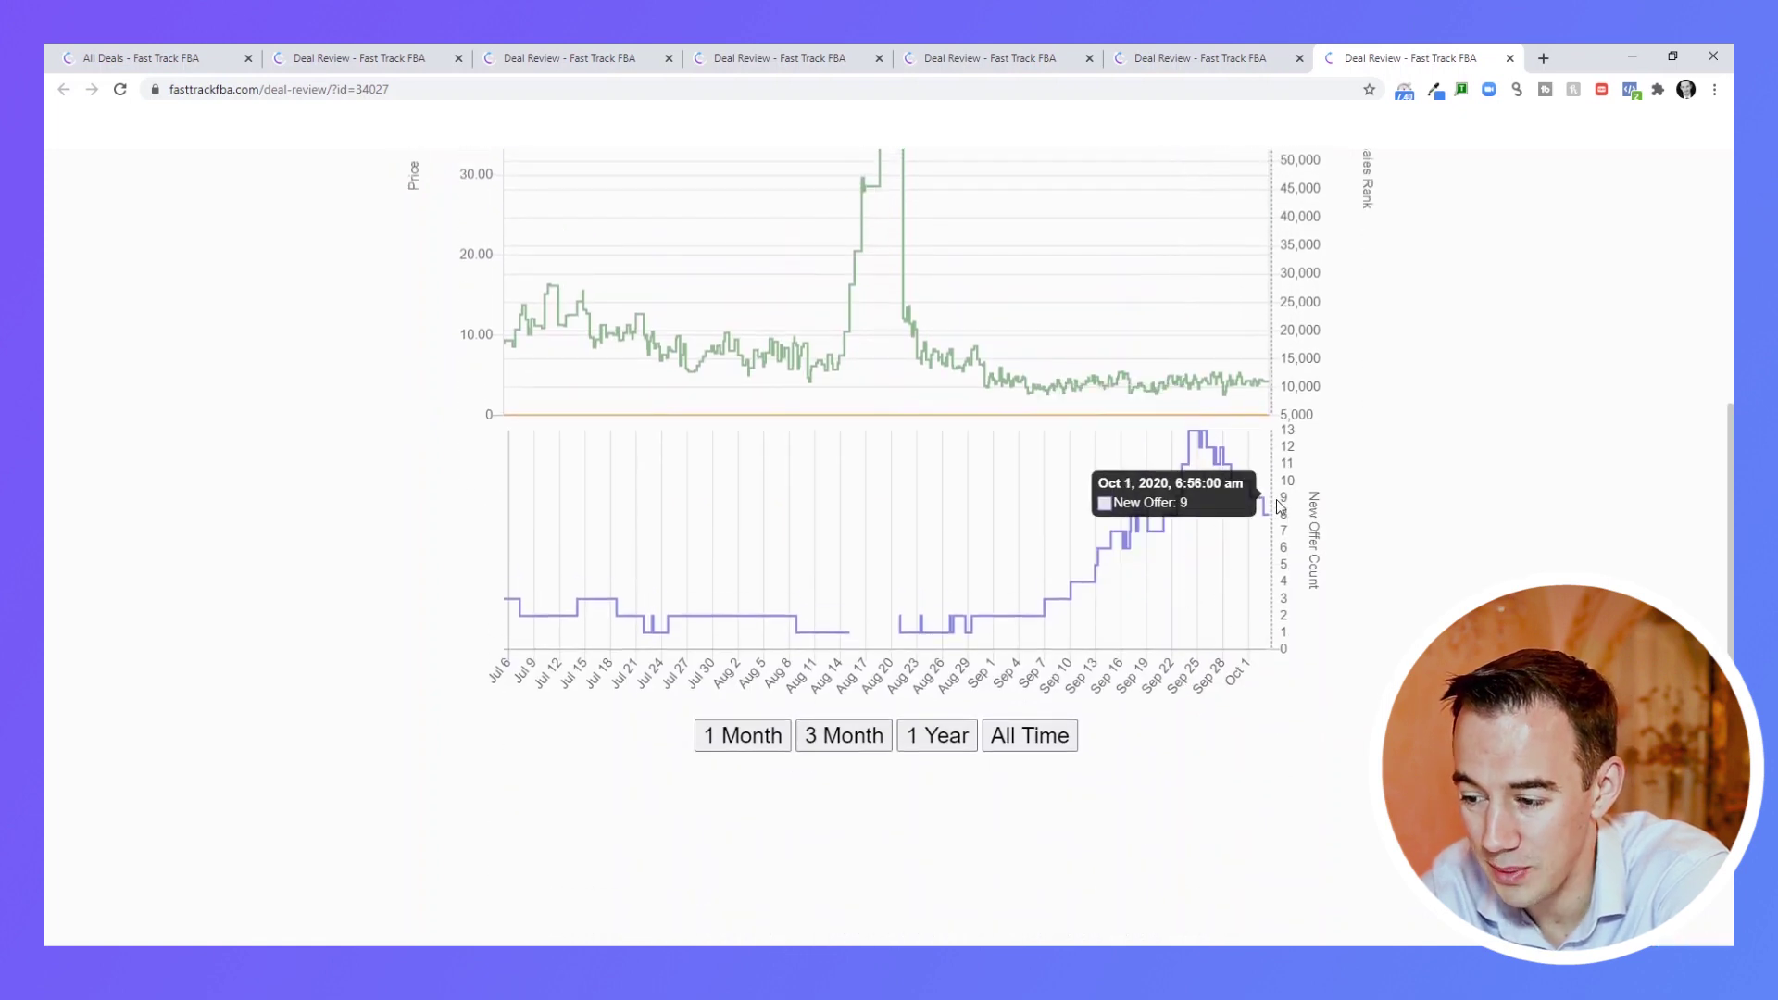
scroll(1271, 538, "up", 1)
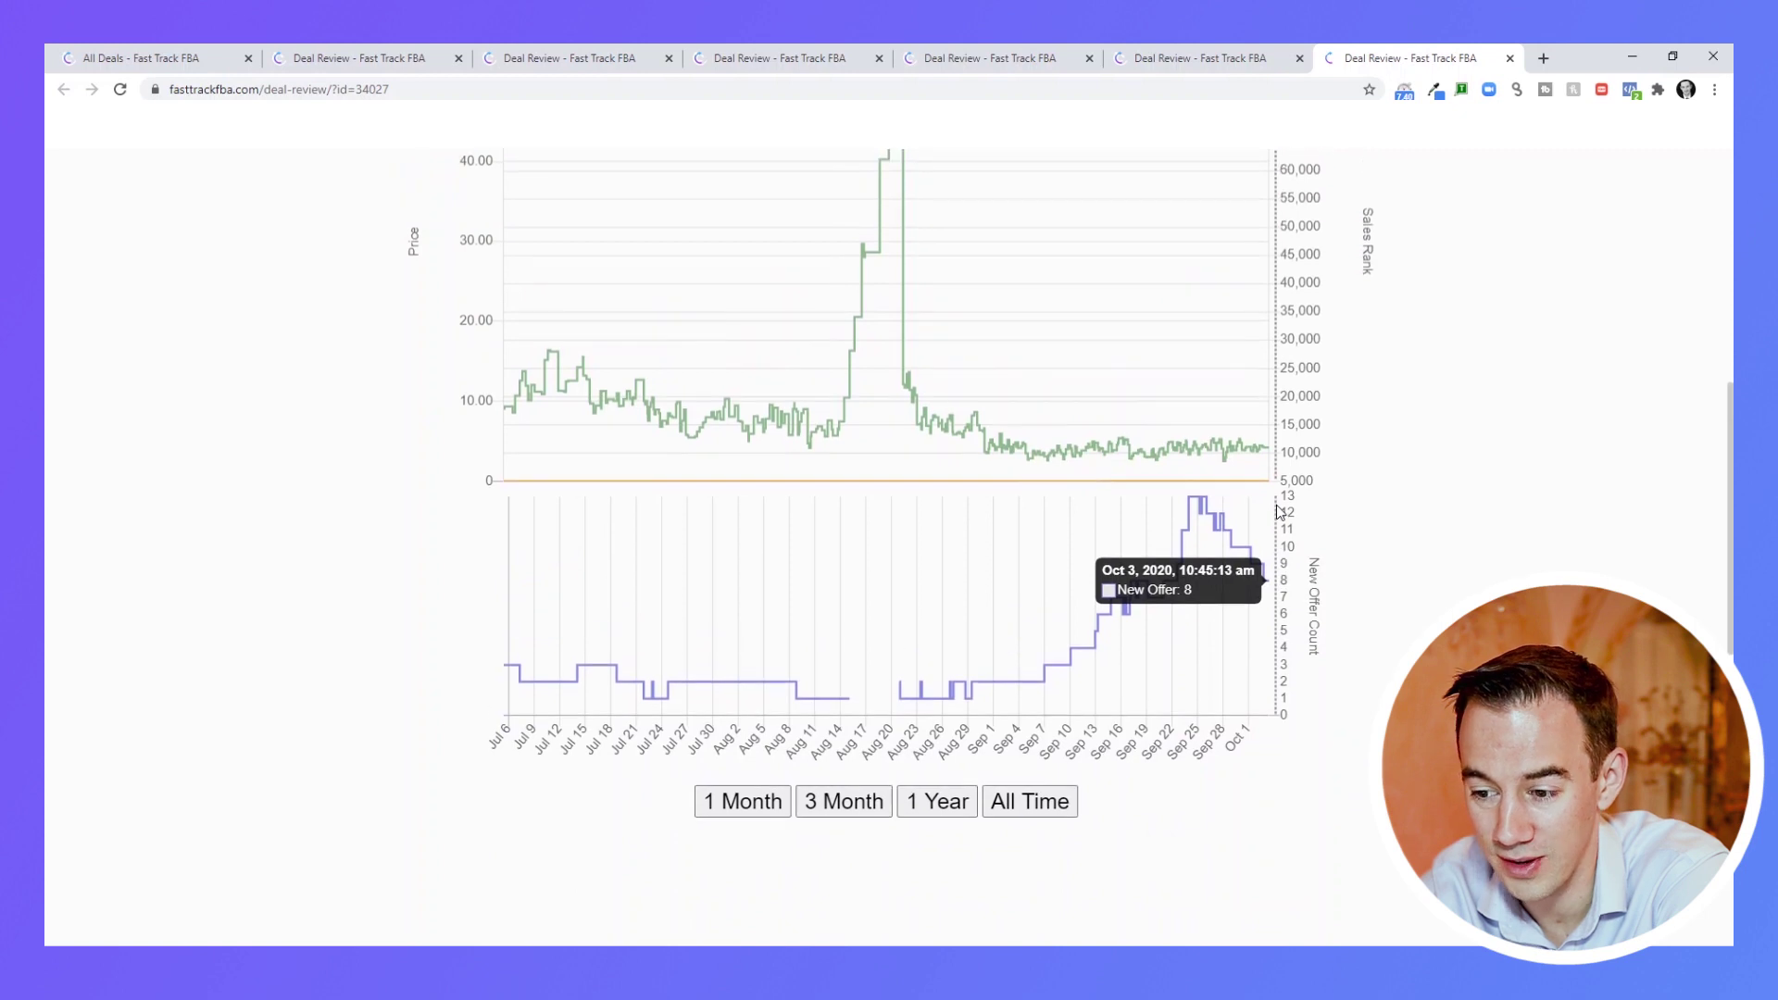
left_click(968, 802)
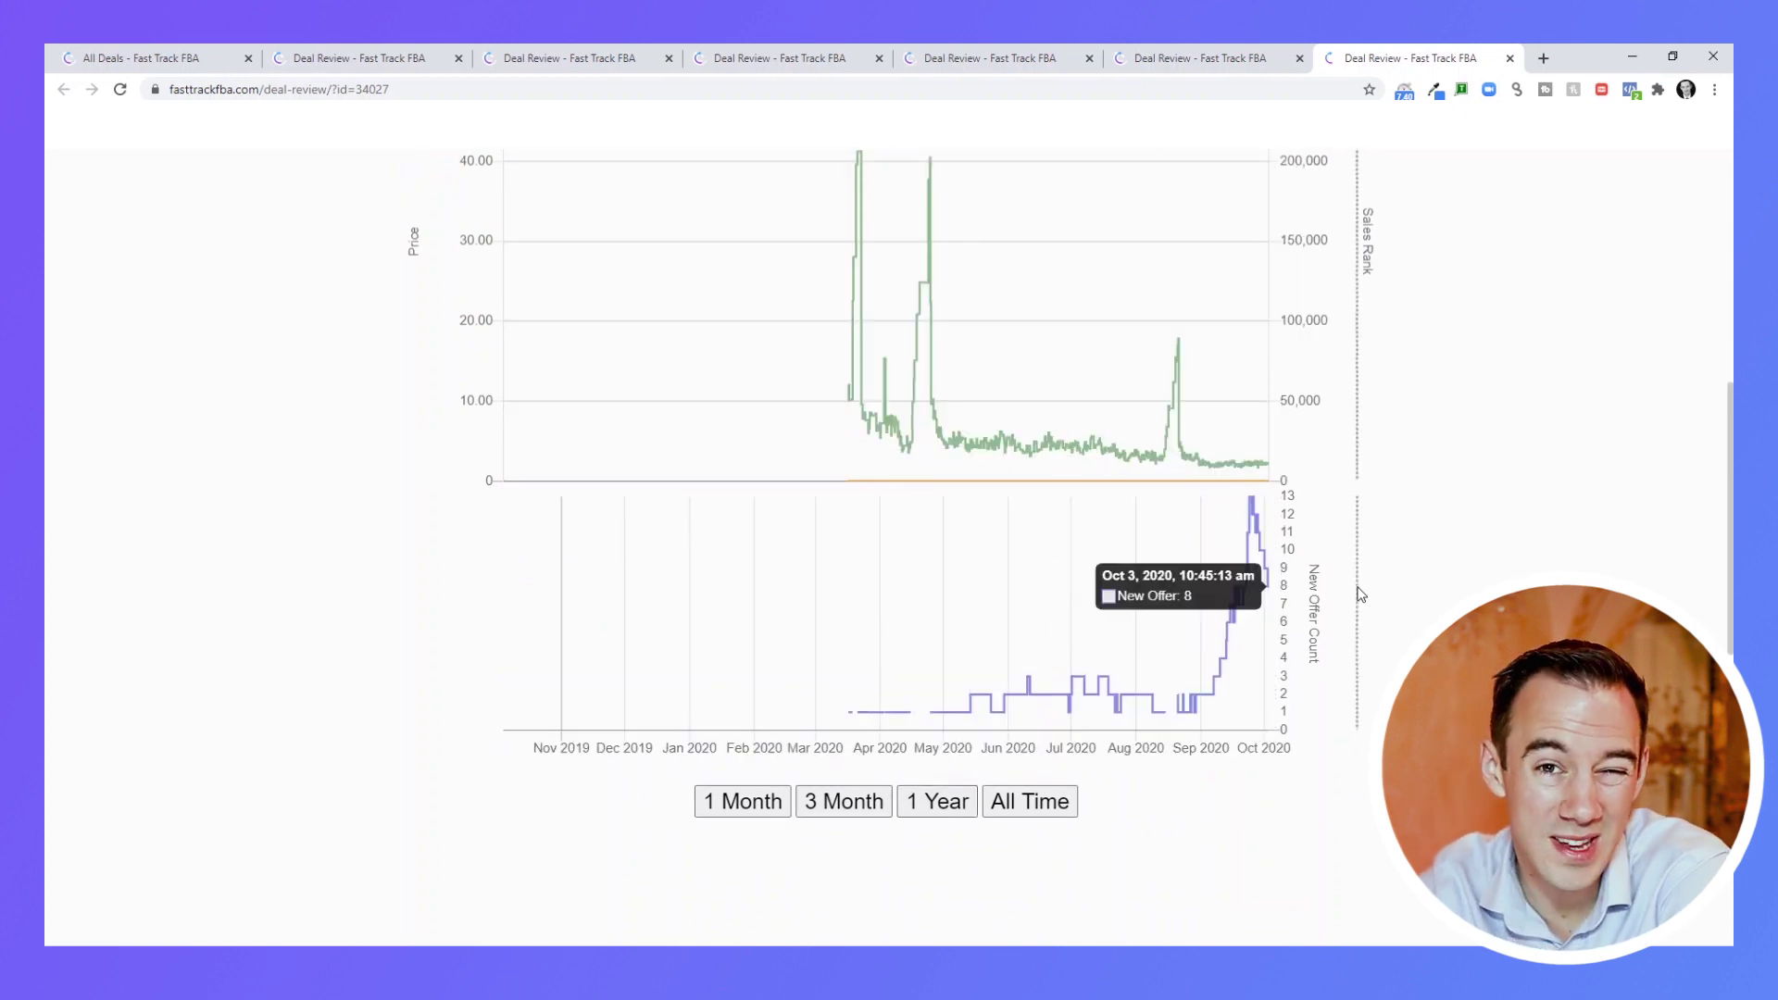
Examine the one-year history of the buy box price, sales rank and new offer count.
scroll(1360, 593, "up", 1)
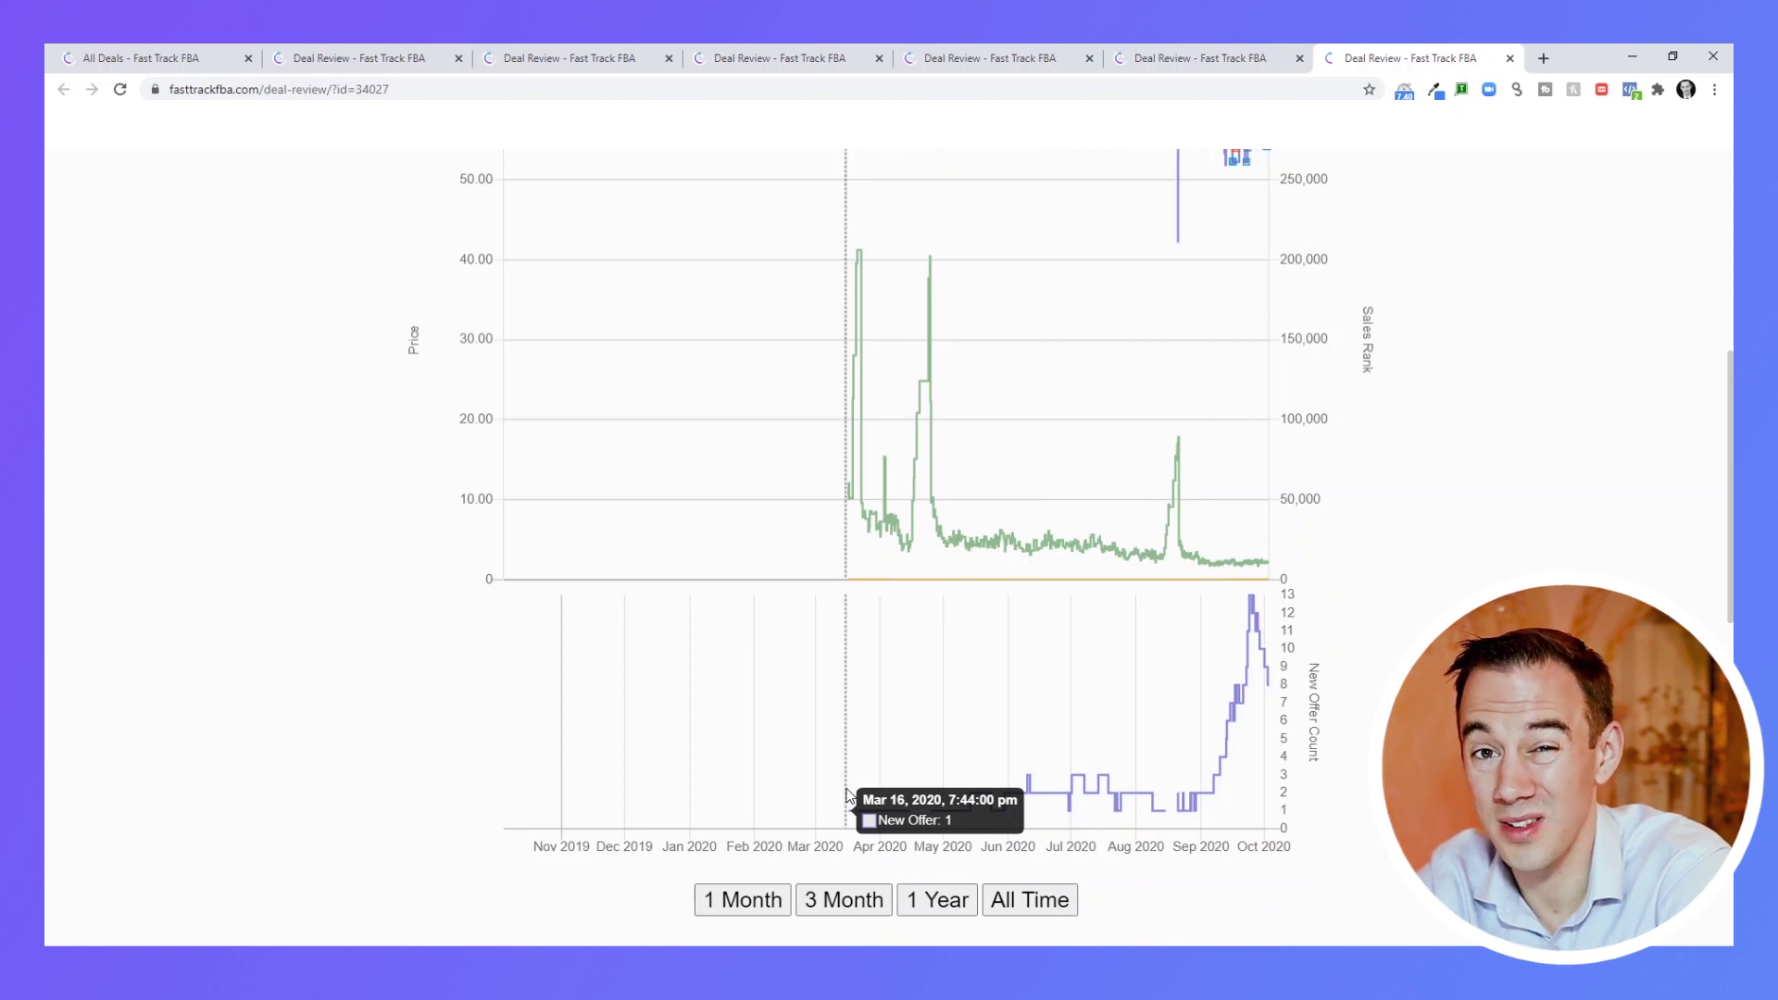
scroll(846, 794, "up", 3)
scroll(845, 795, "down", 4)
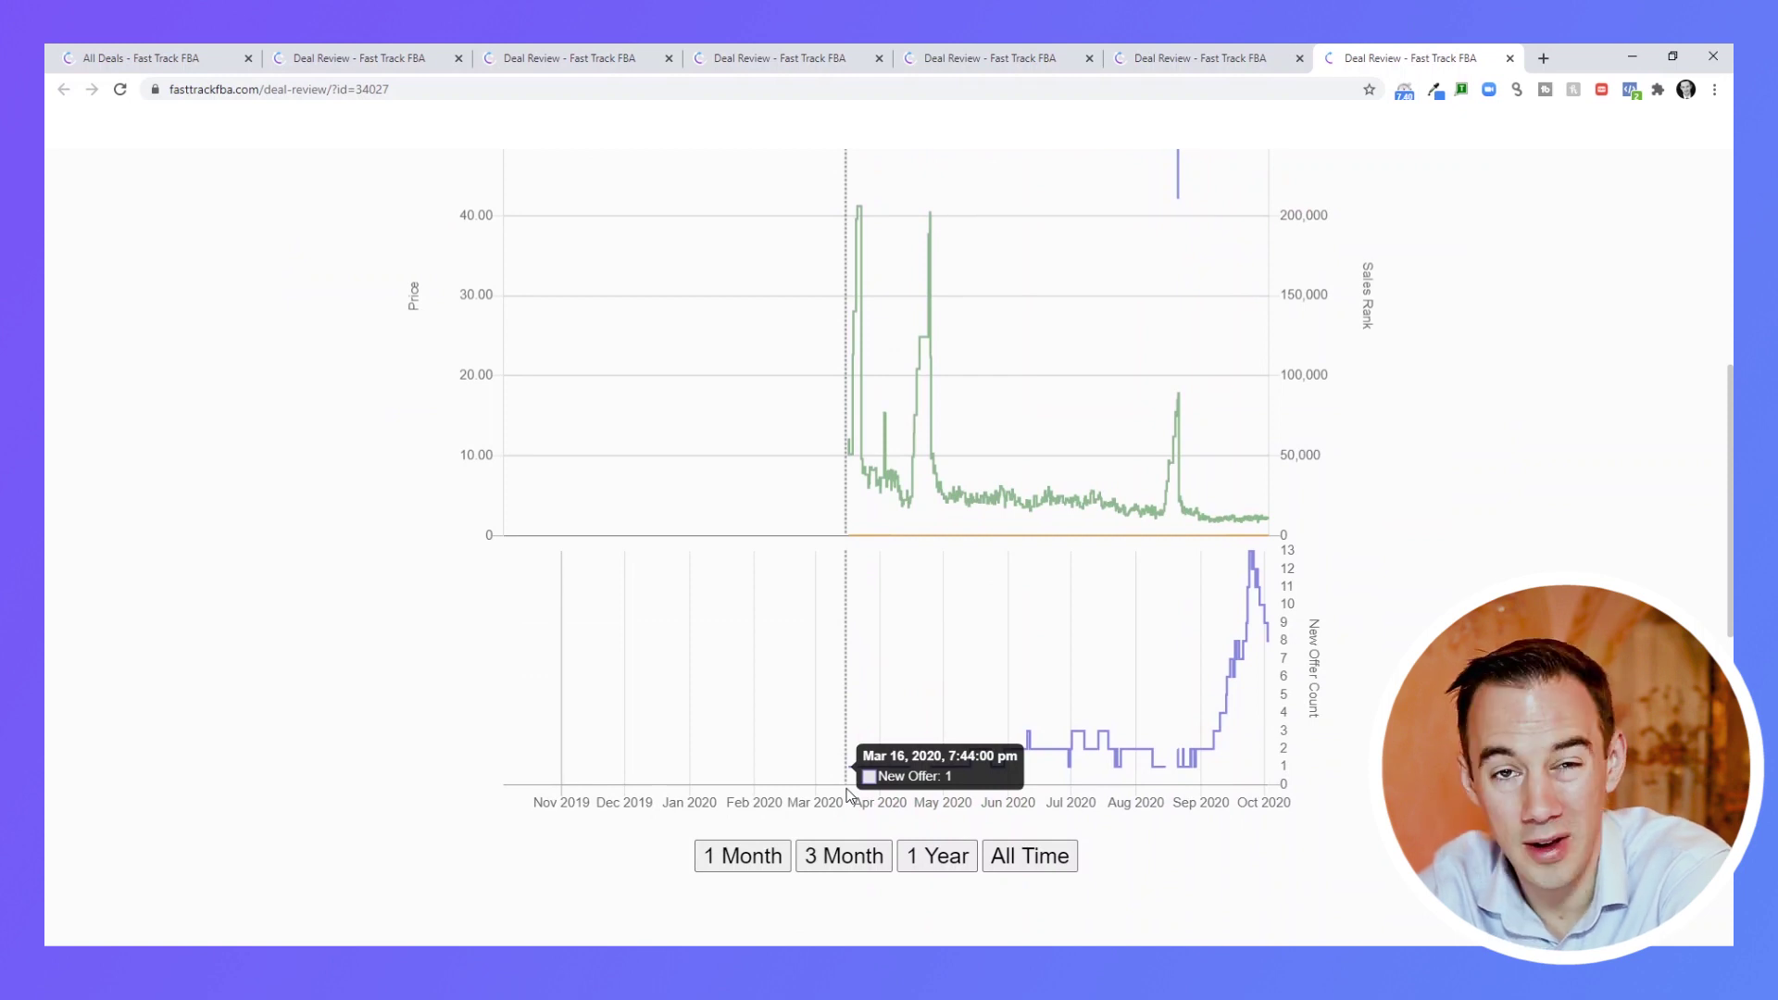
scroll(846, 794, "up", 3)
scroll(846, 794, "down", 1)
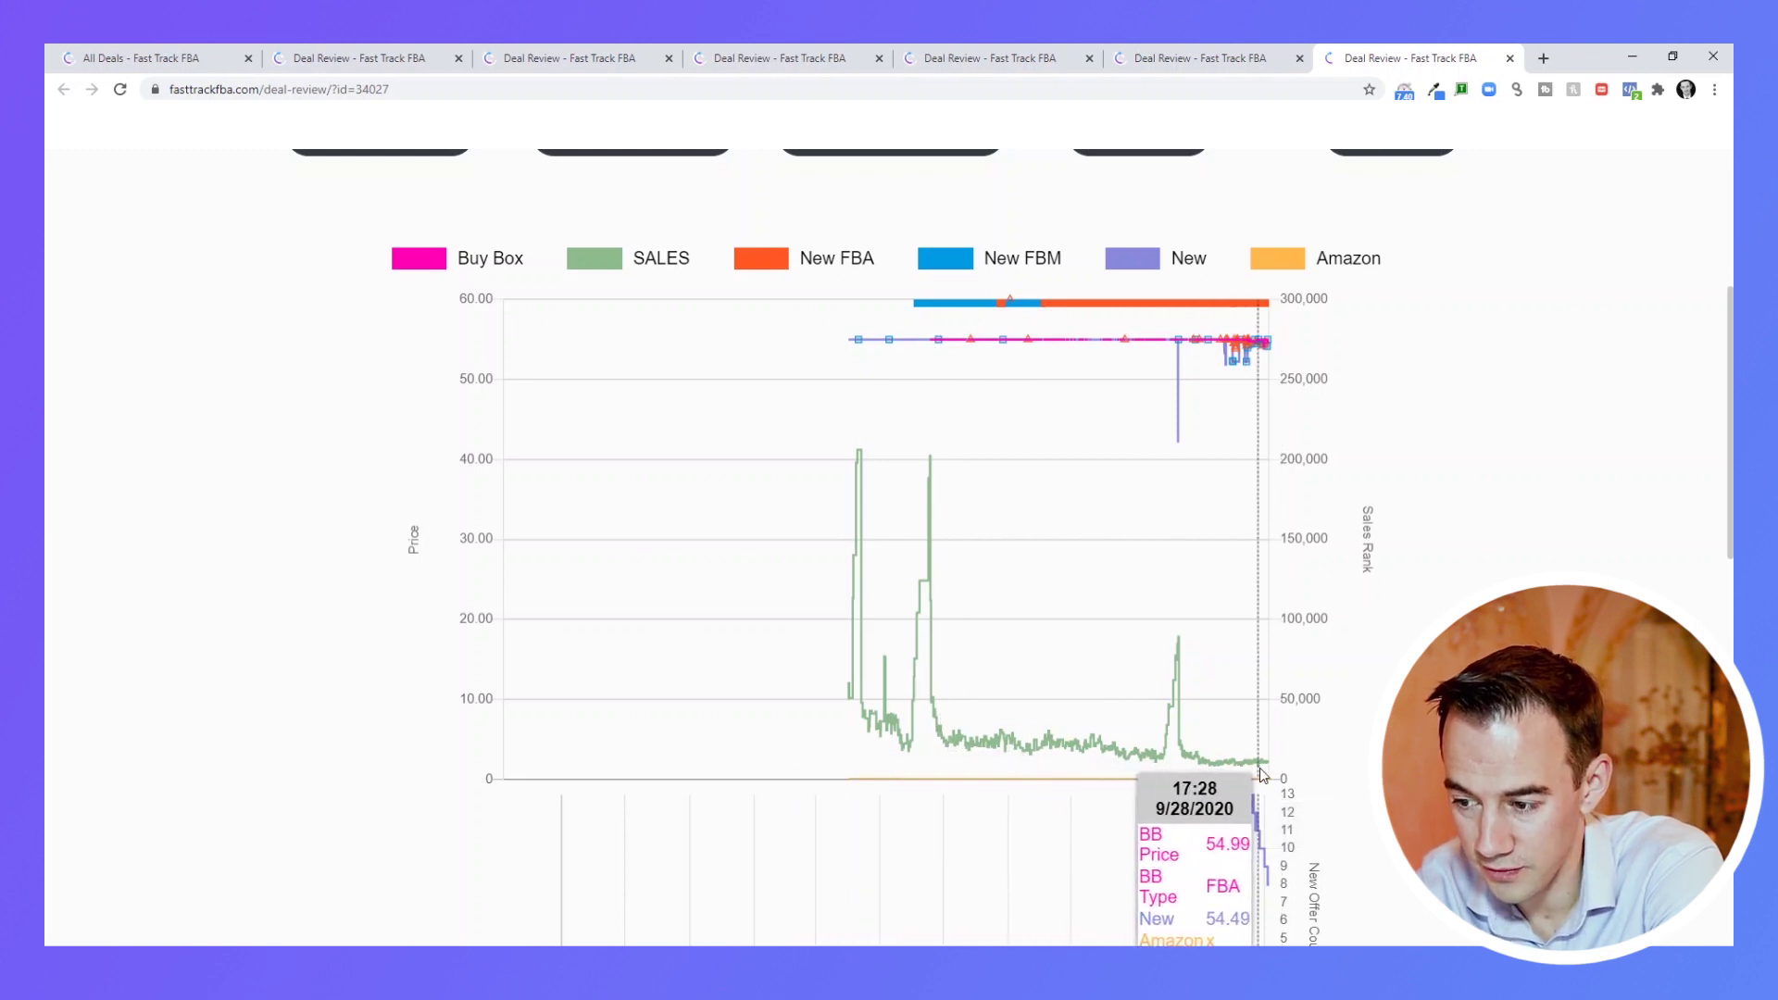
scroll(1214, 422, "down", 2)
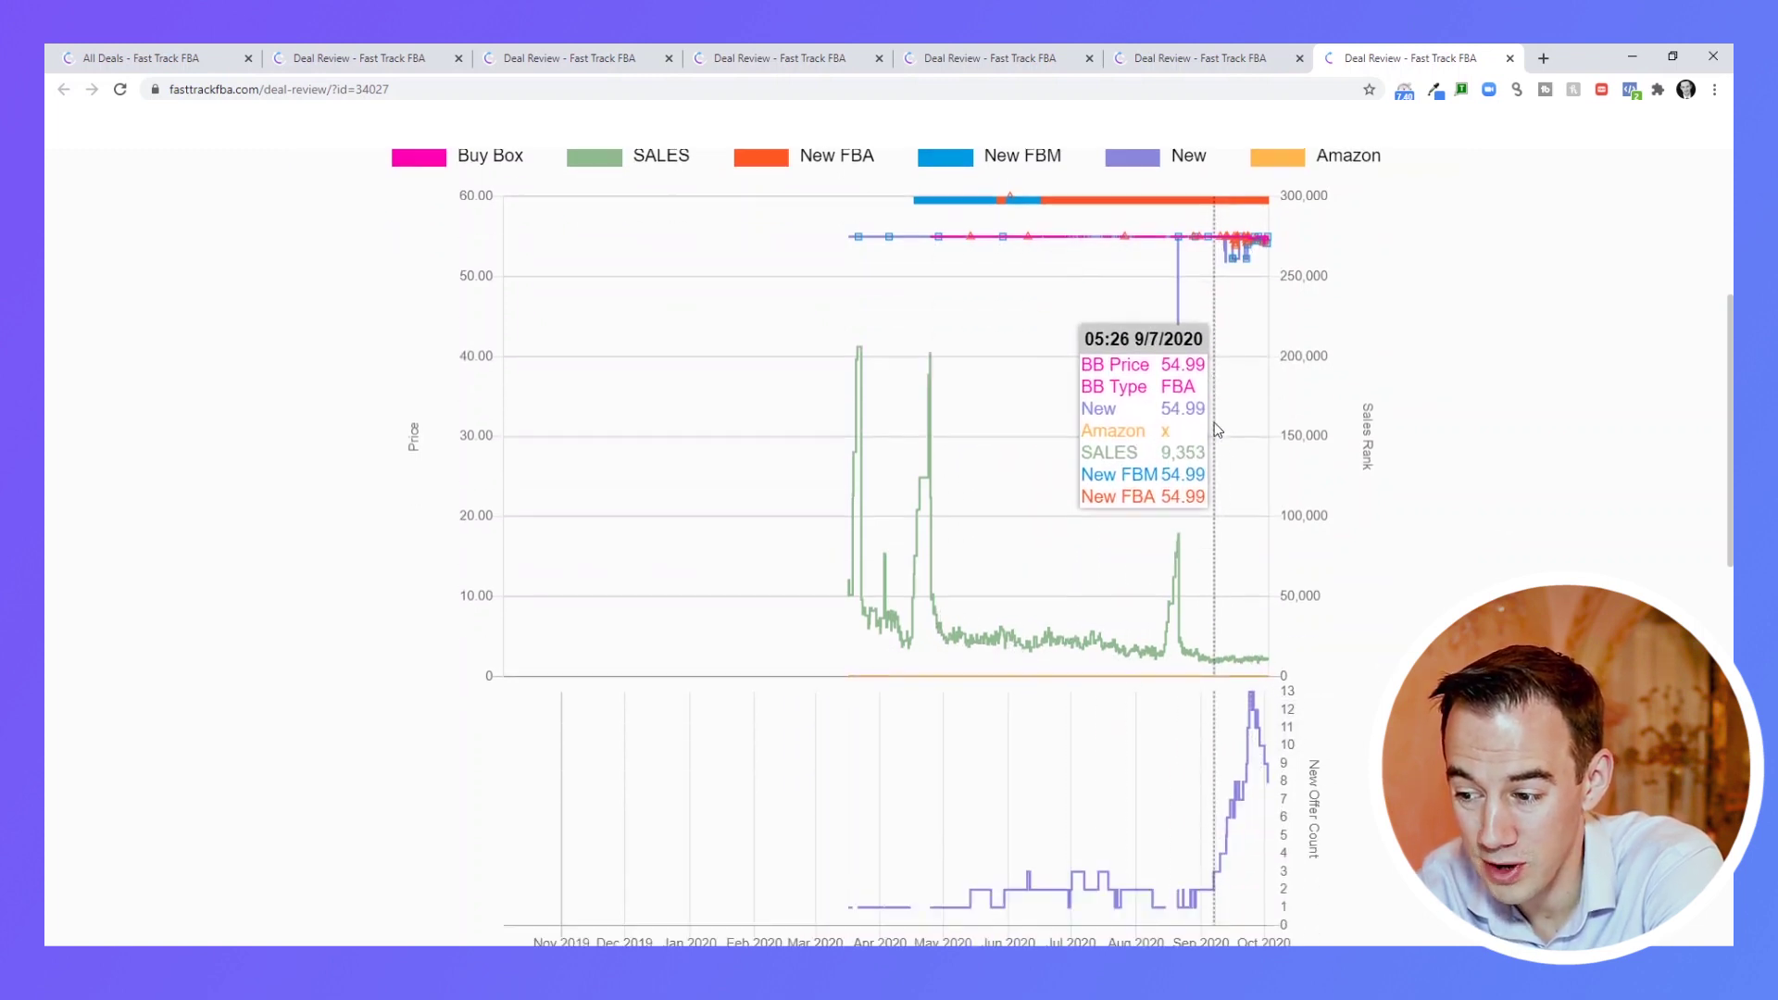
scroll(1215, 422, "down", 1)
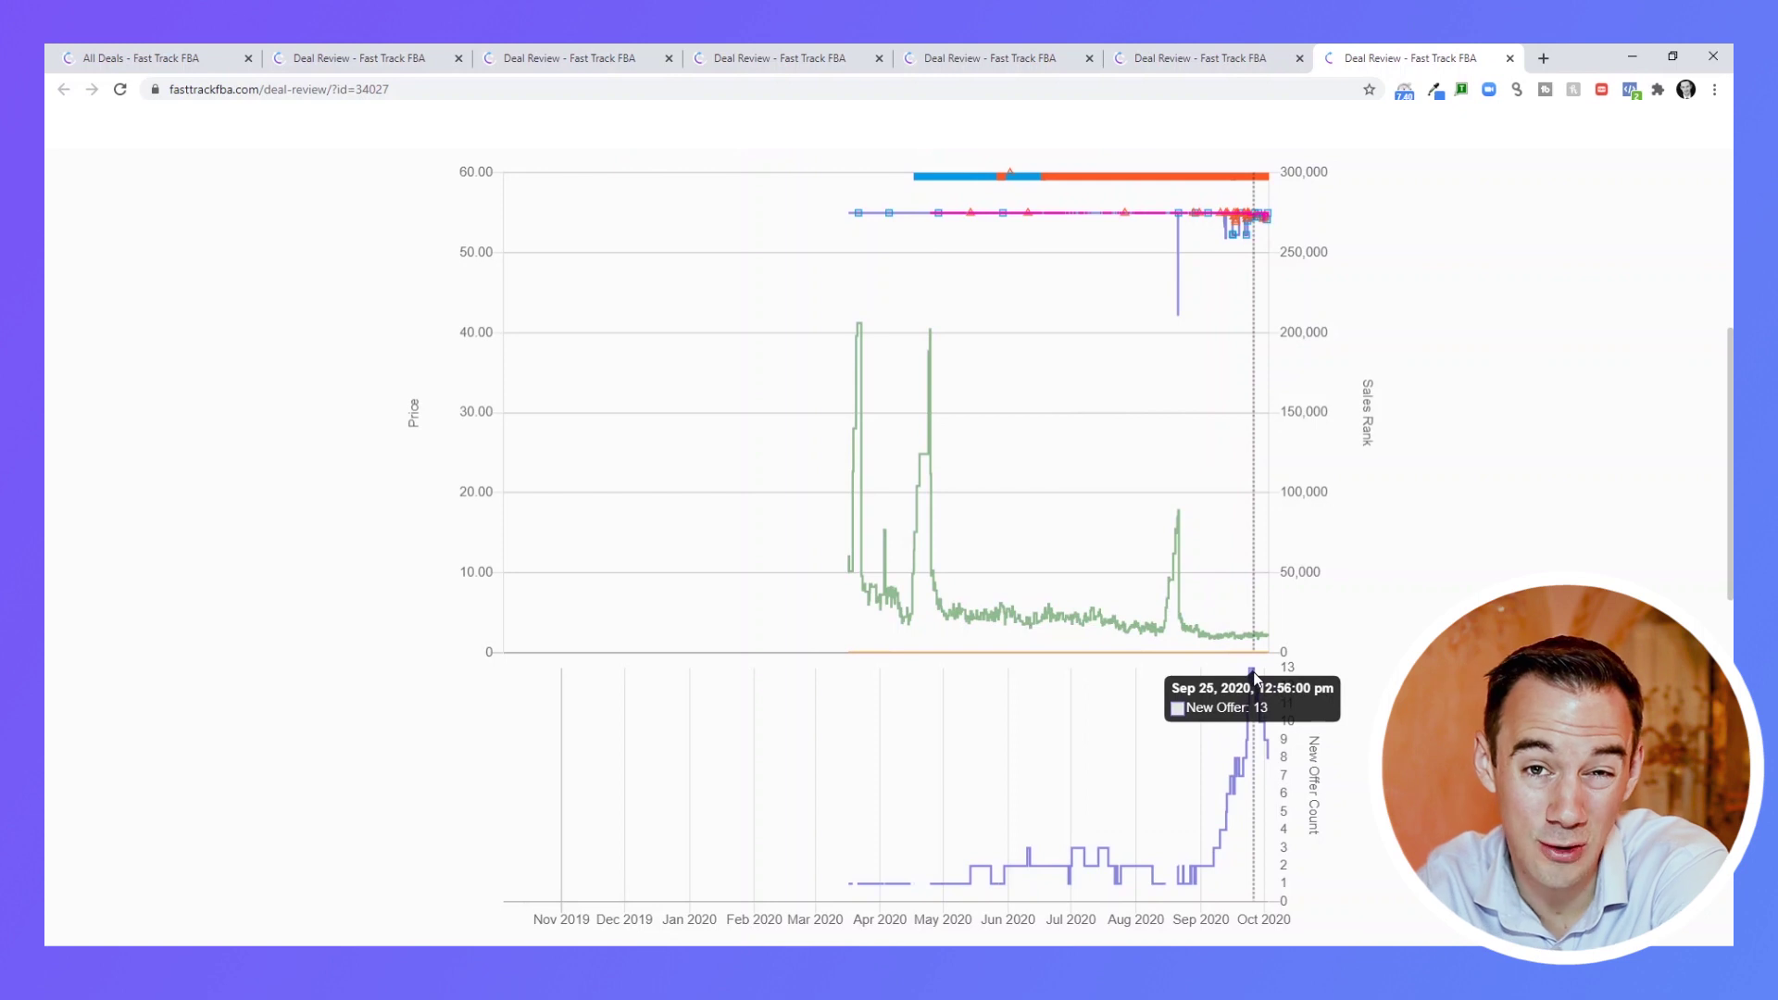
Open the list of all new sellers and read through every offer's price, fulfilment and stock information.
scroll(781, 528, "up", 5)
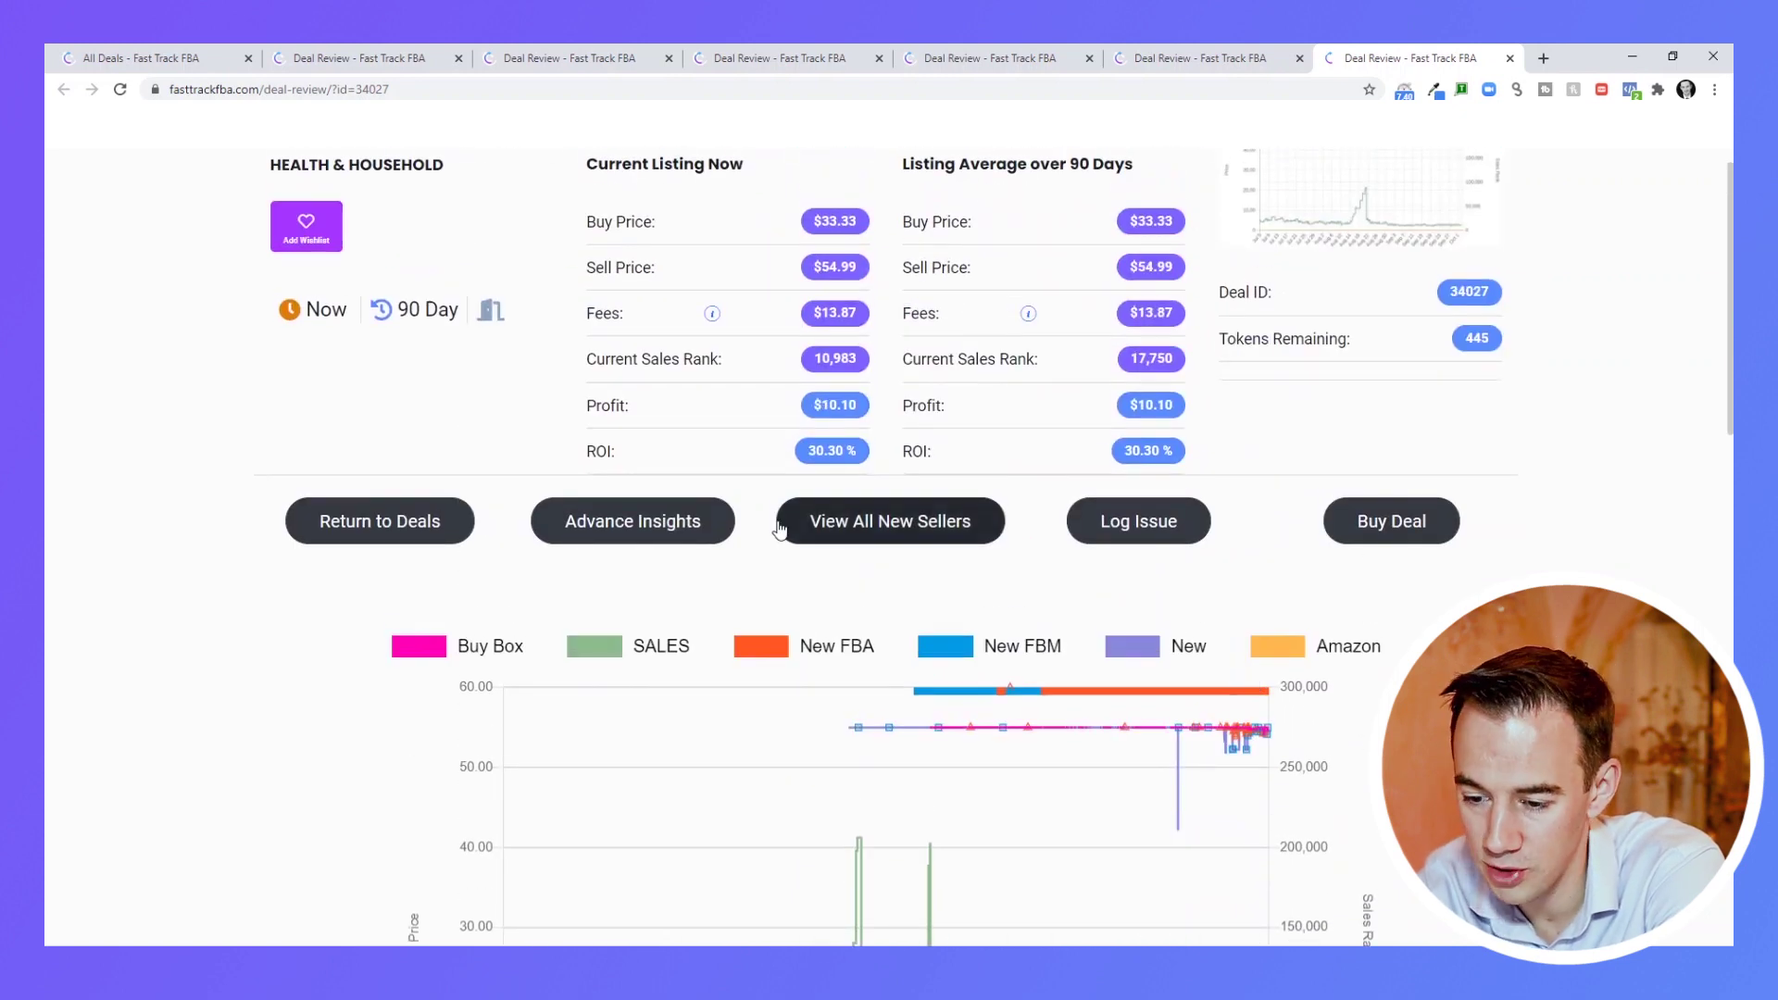
left_click(847, 520)
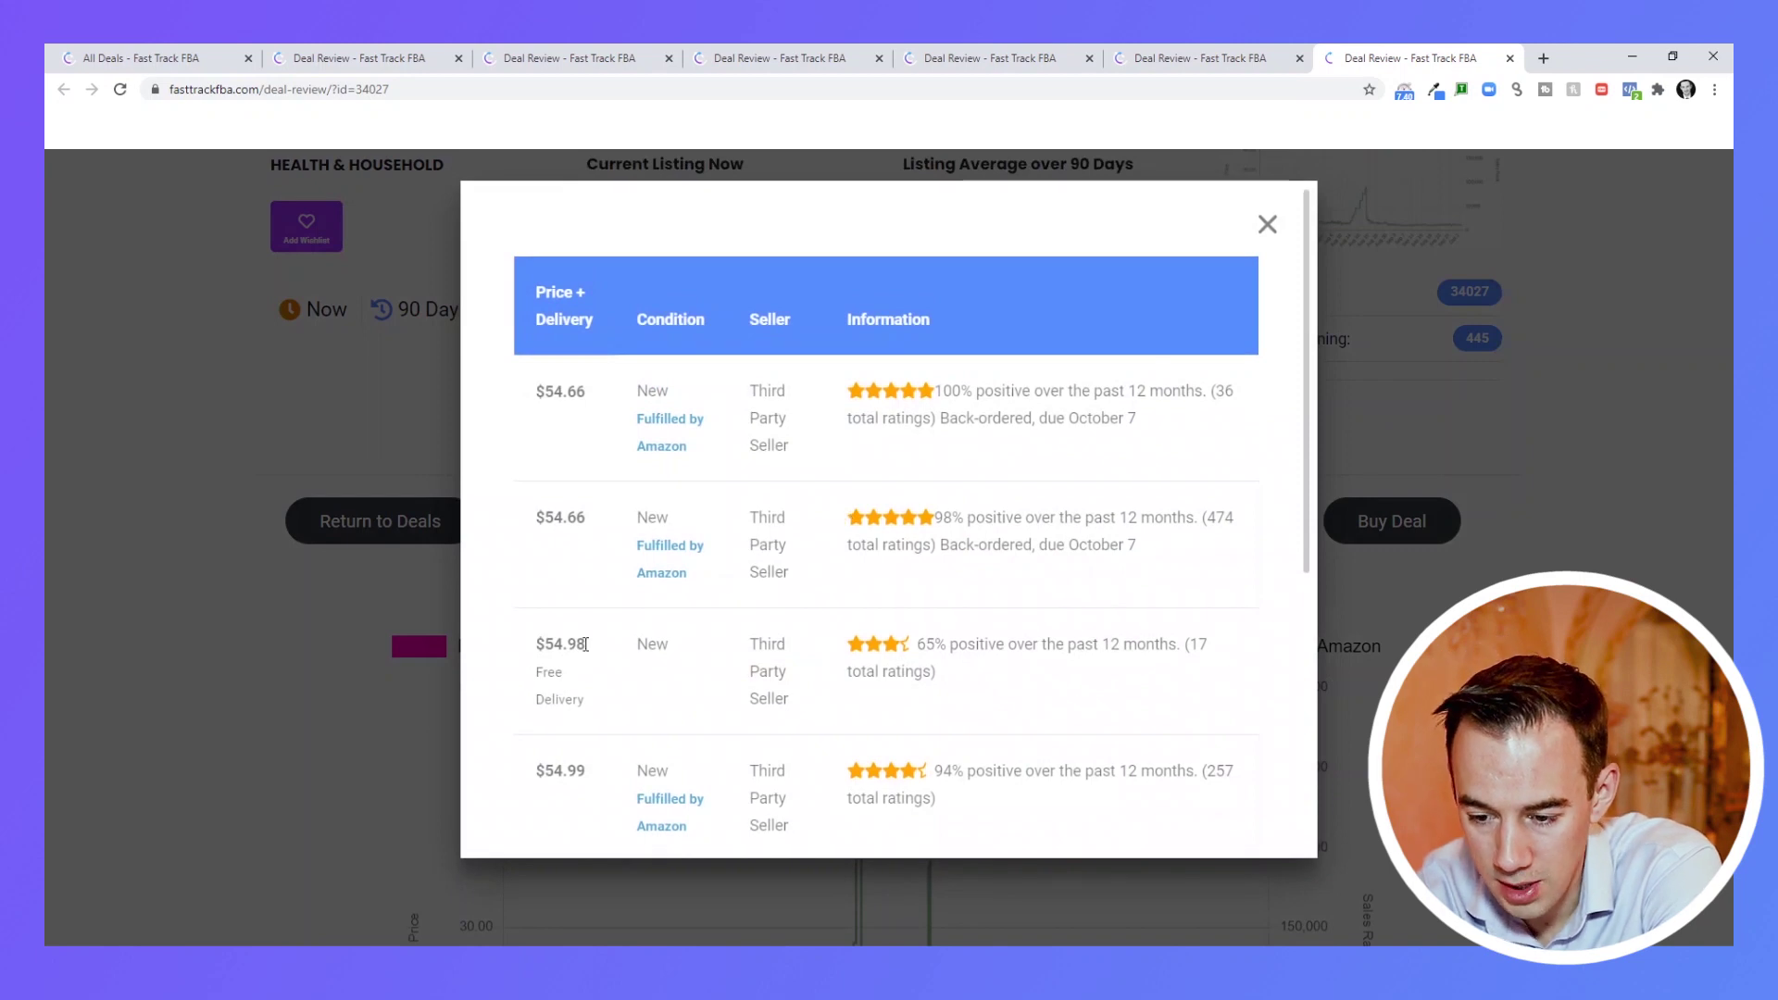
scroll(561, 630, "down", 2)
scroll(584, 651, "down", 2)
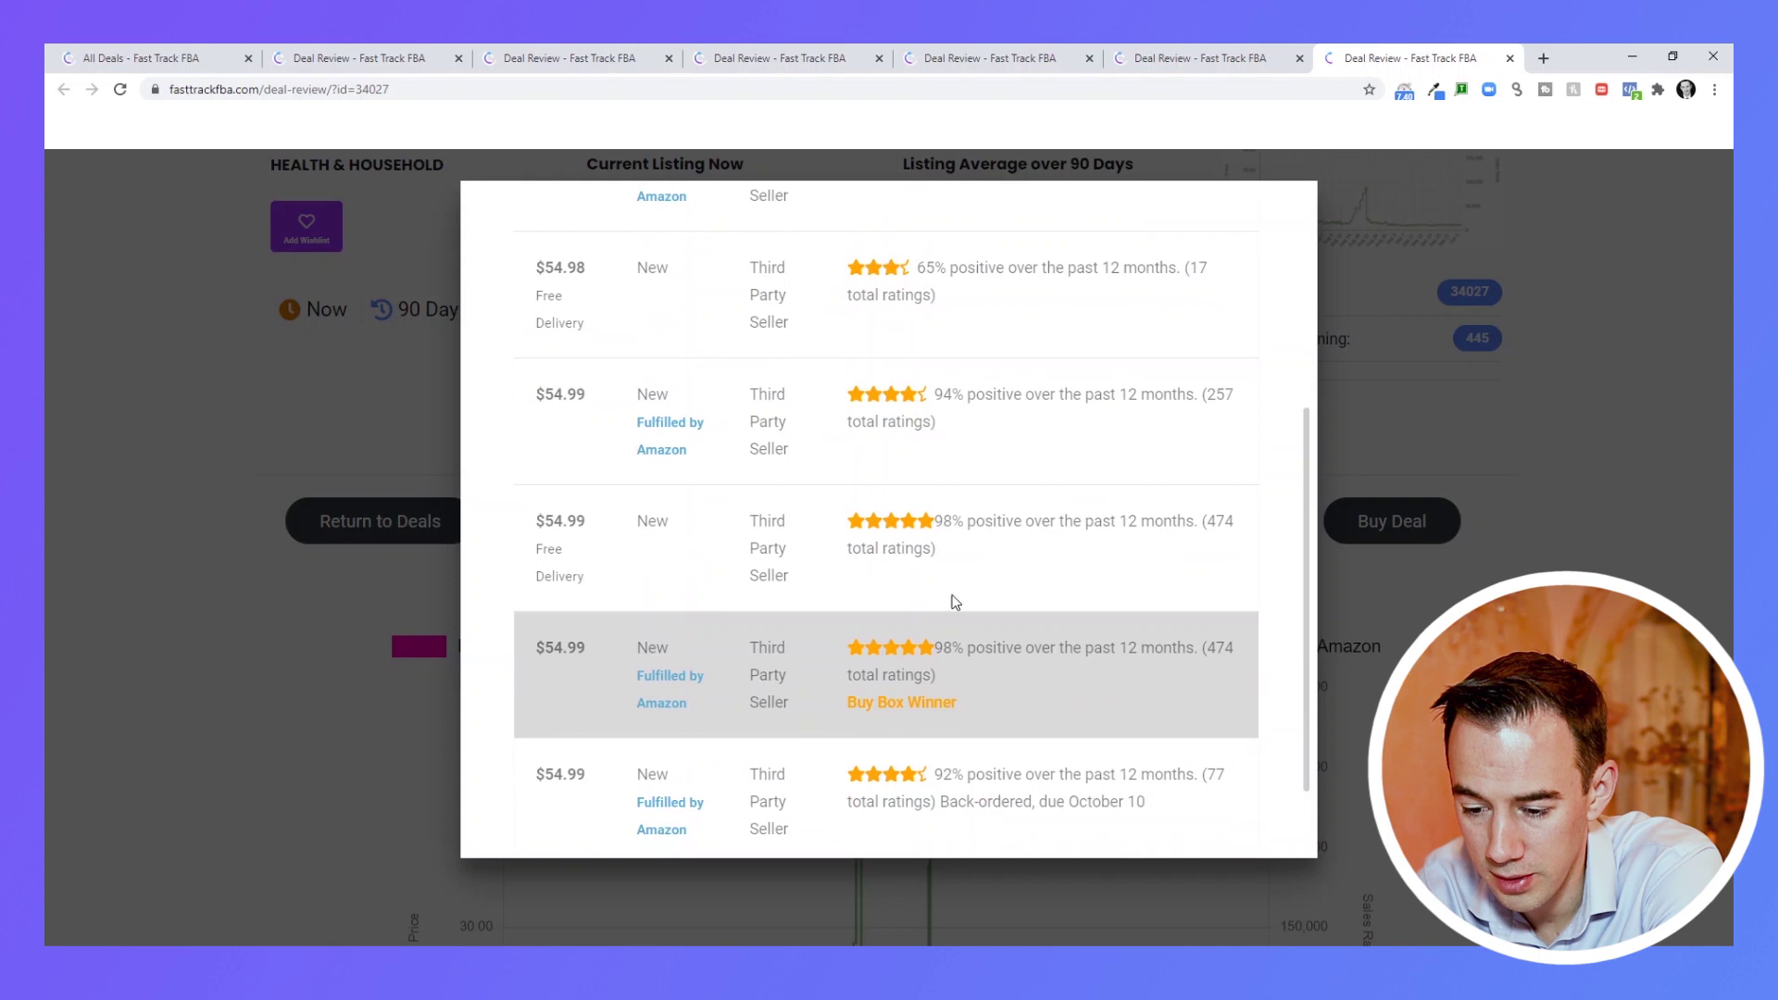
scroll(950, 603, "down", 1)
scroll(736, 515, "up", 5)
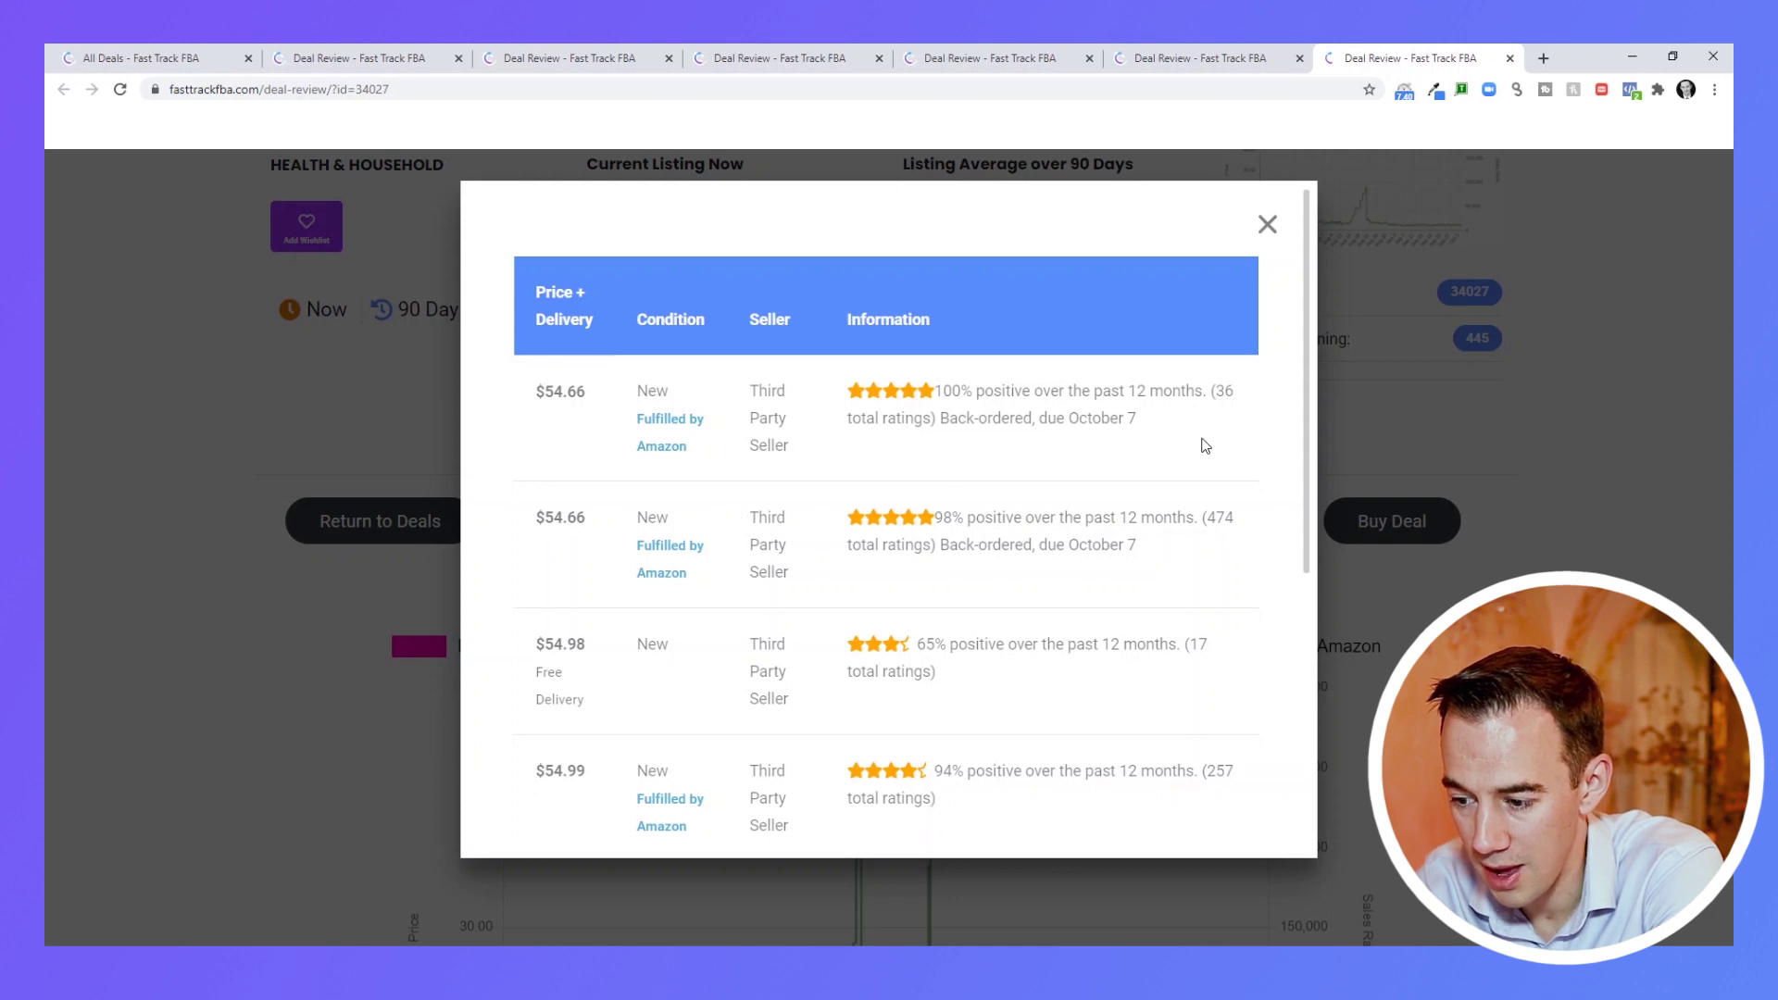
Compare the sellers' total rating counts, including the Buy Box winner's, and close the seller list.
double_click(1225, 390)
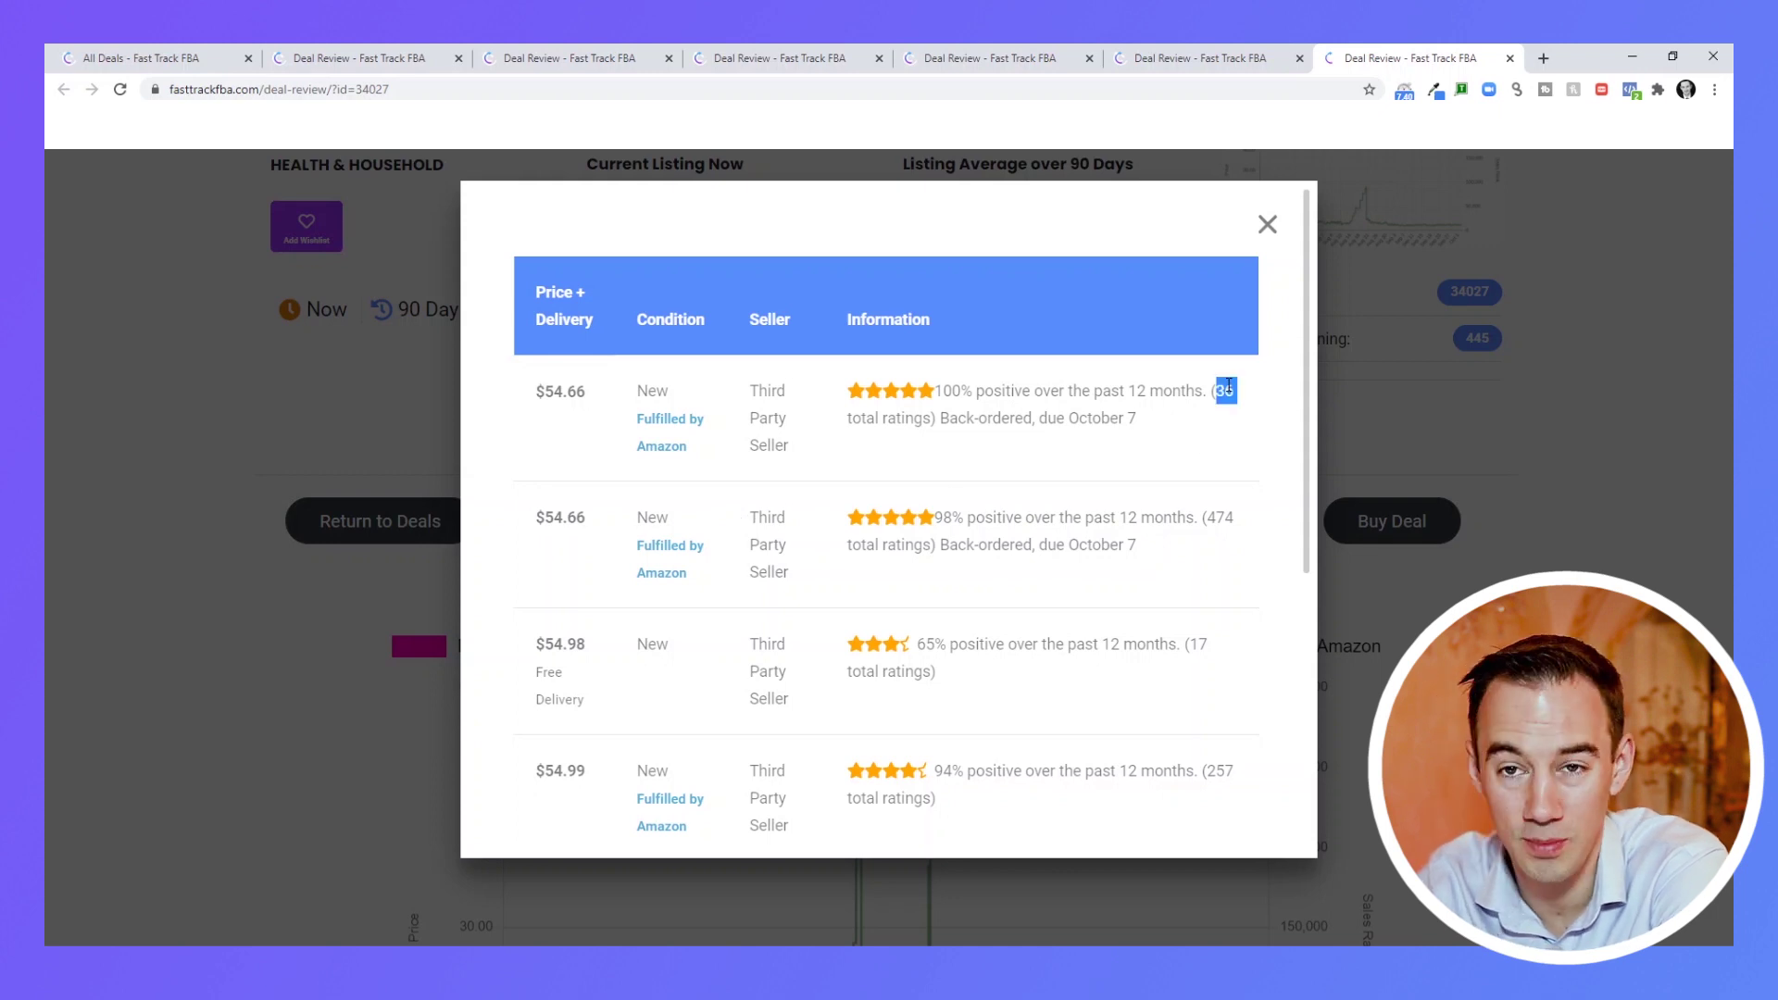
left_click(1202, 644)
double_click(1202, 644)
scroll(1200, 641, "down", 3)
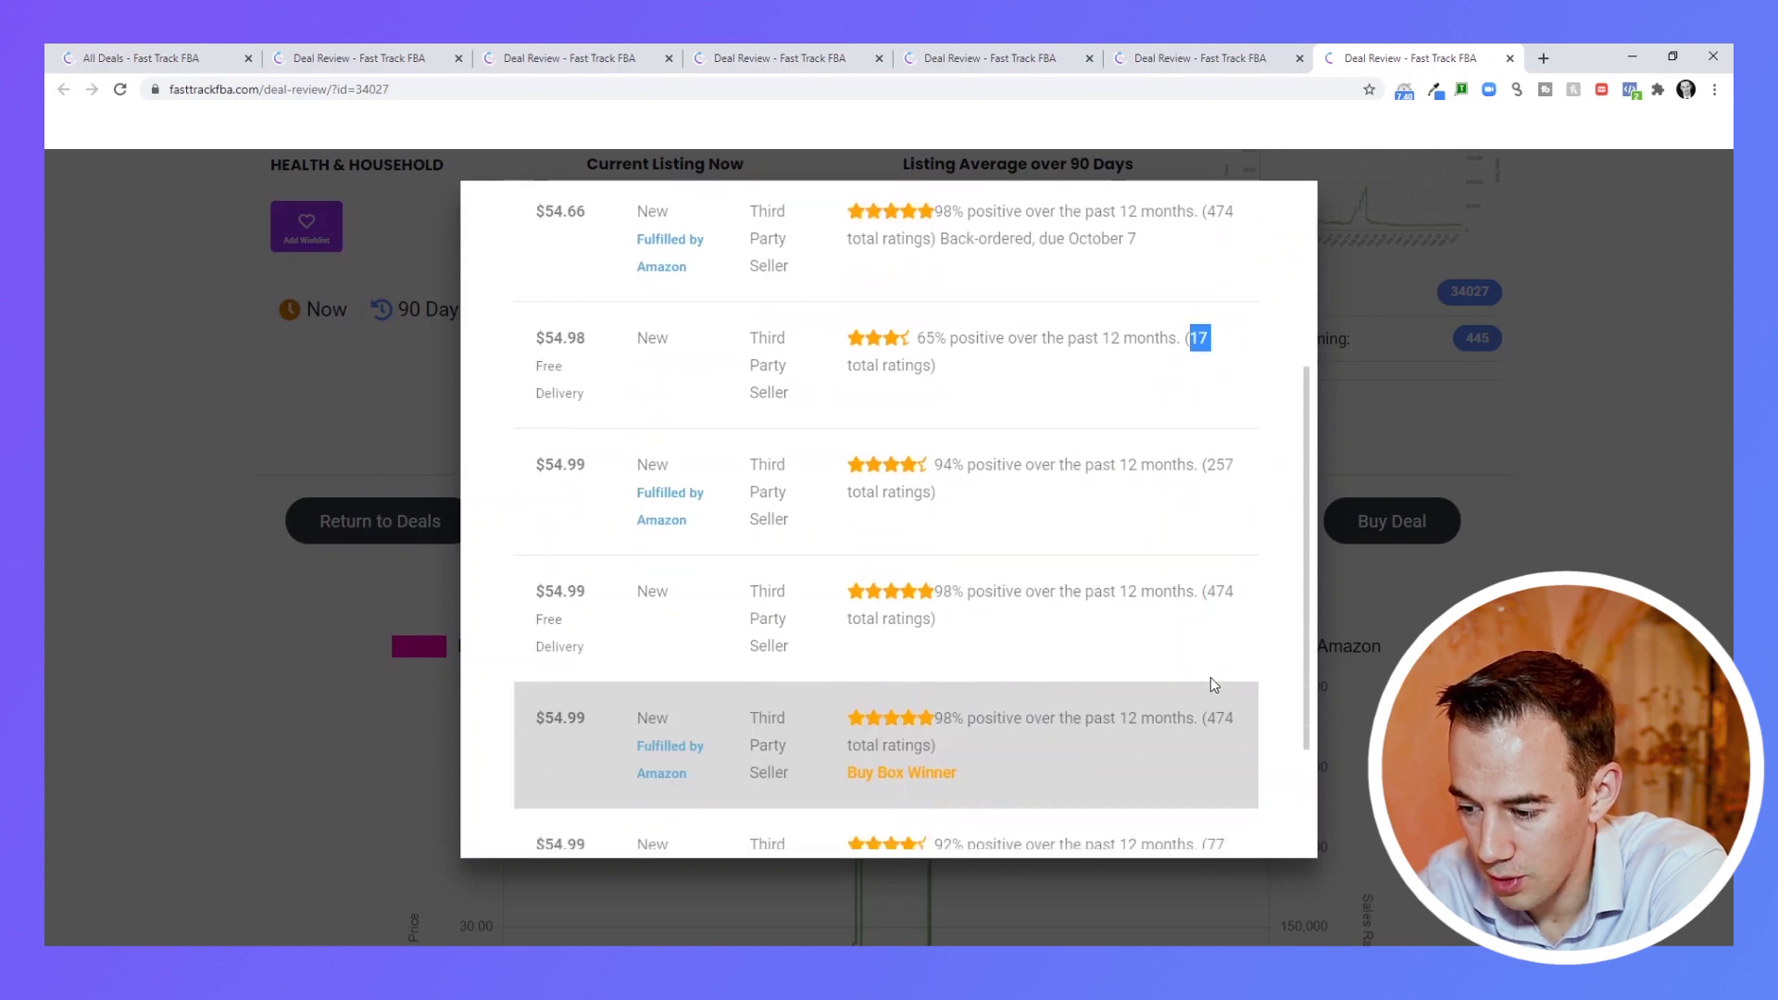
double_click(1221, 716)
scroll(1223, 713, "down", 2)
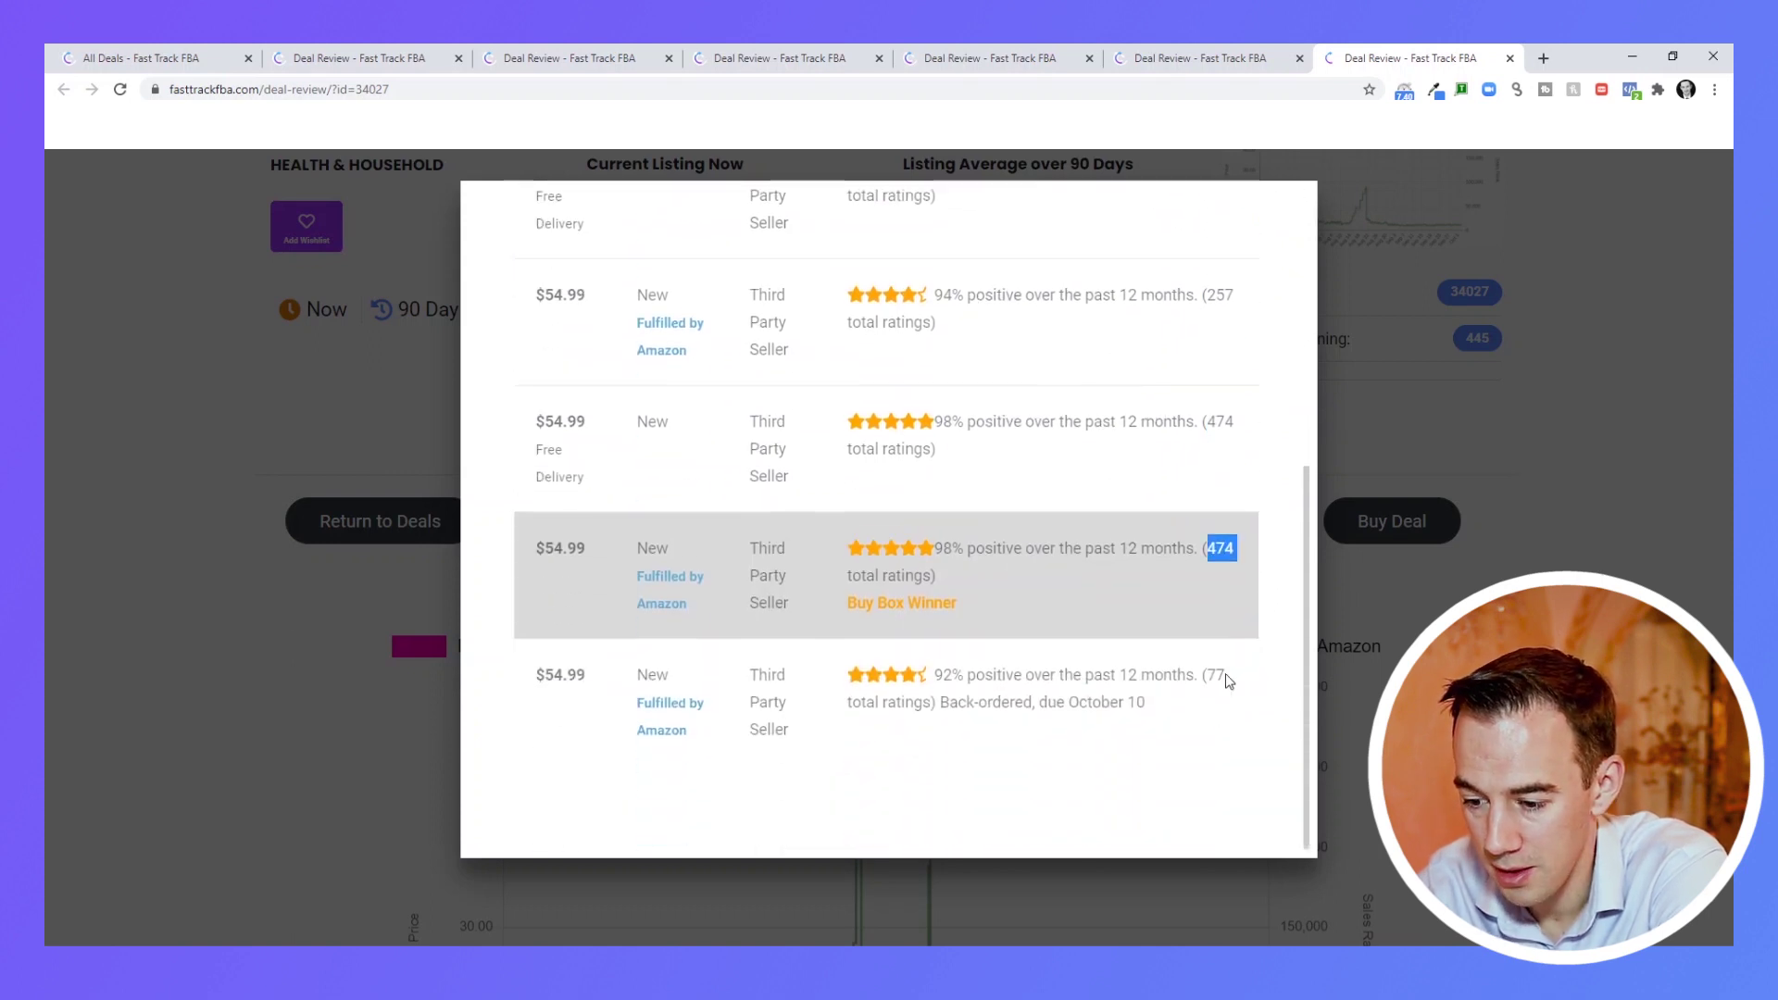
double_click(1225, 674)
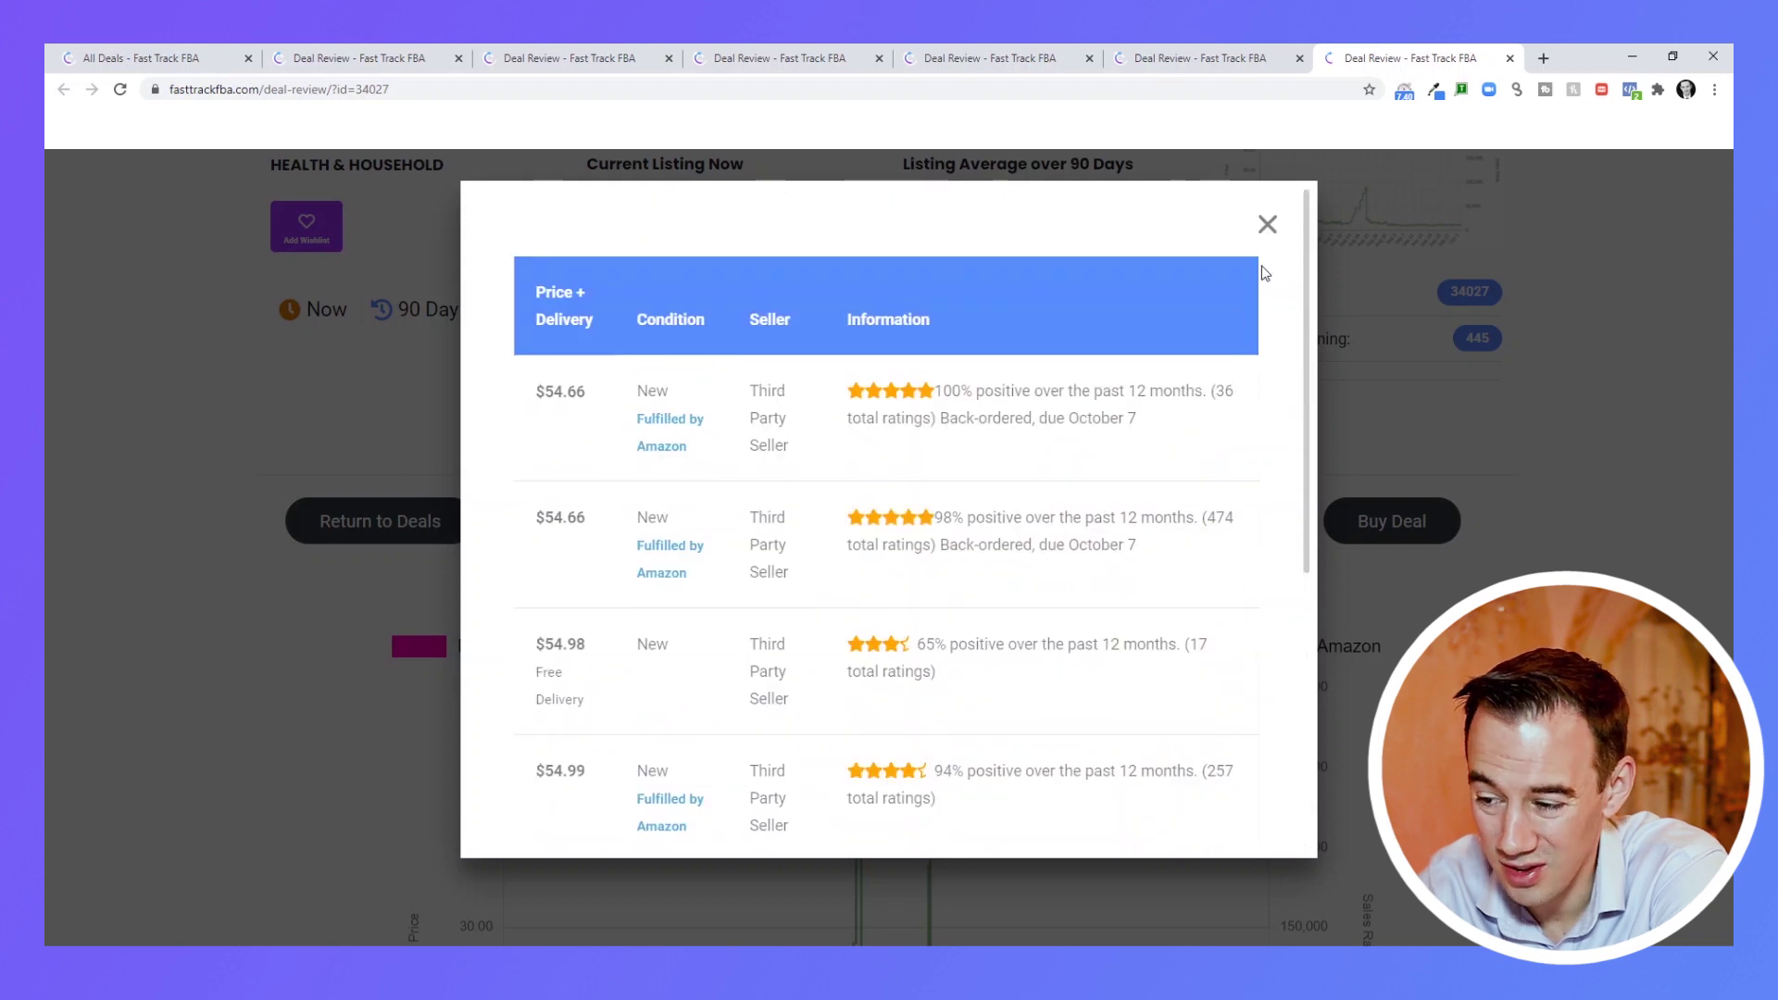
left_click(1269, 225)
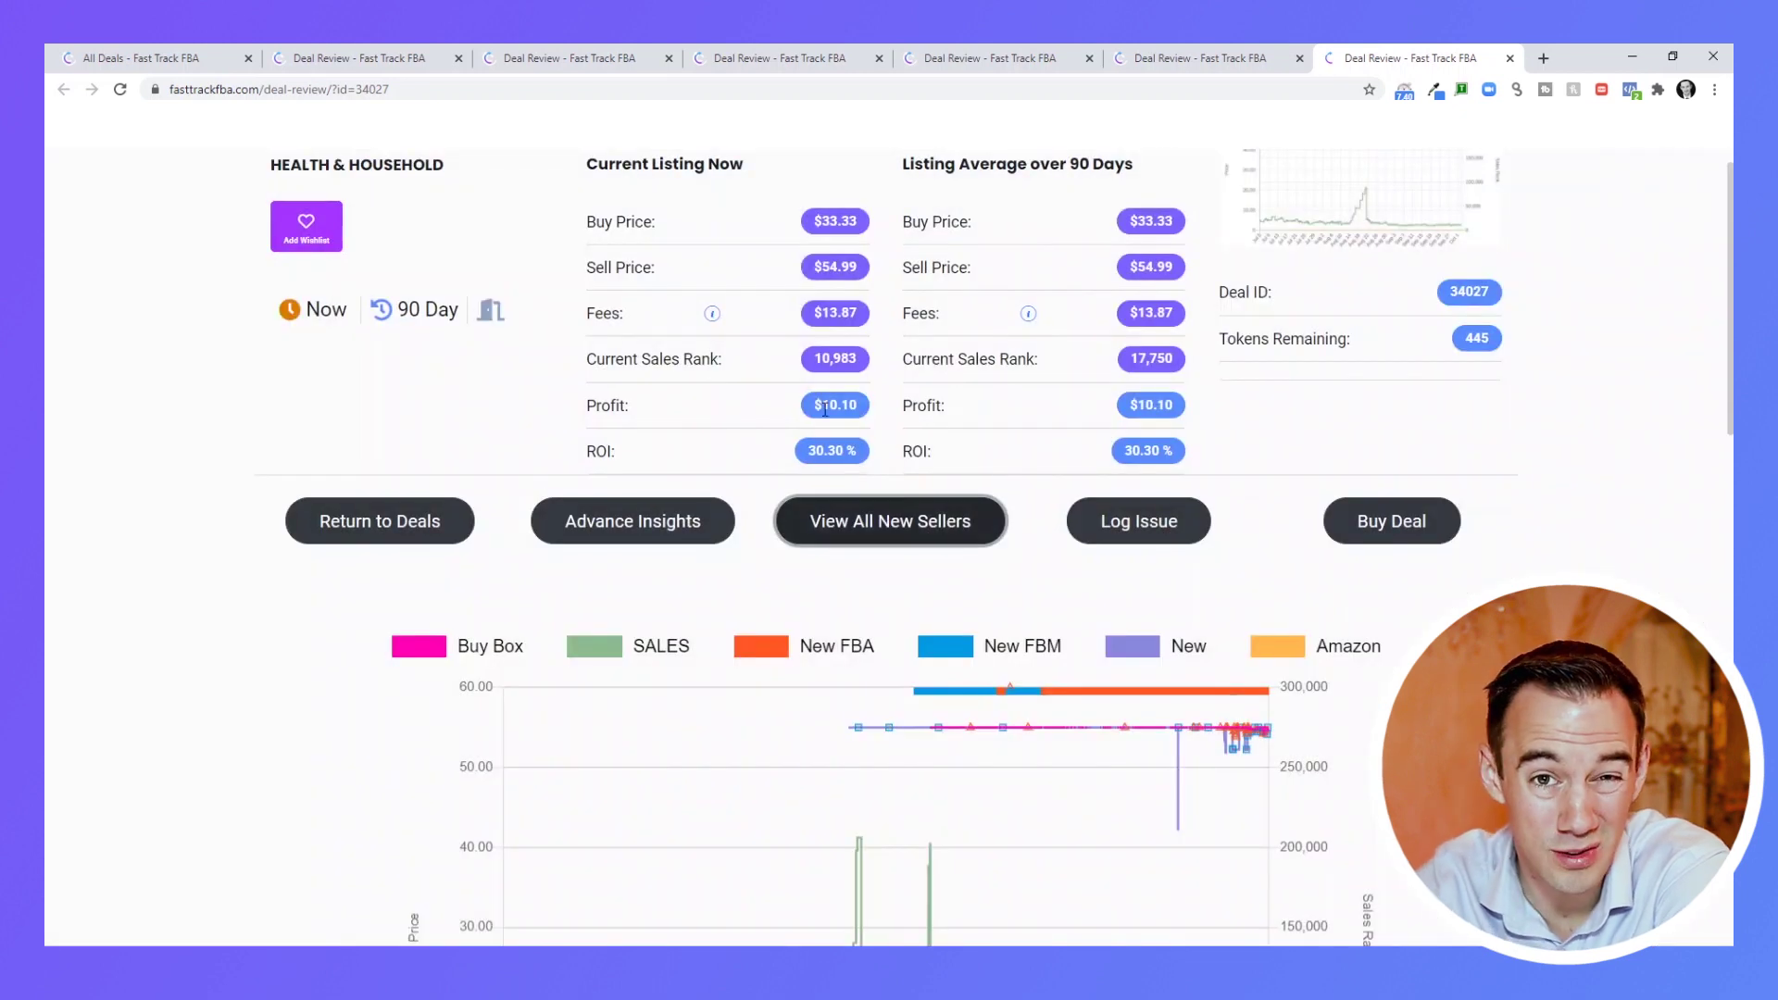
Buy the Health & Household deal for 3 tokens.
left_click(1399, 526)
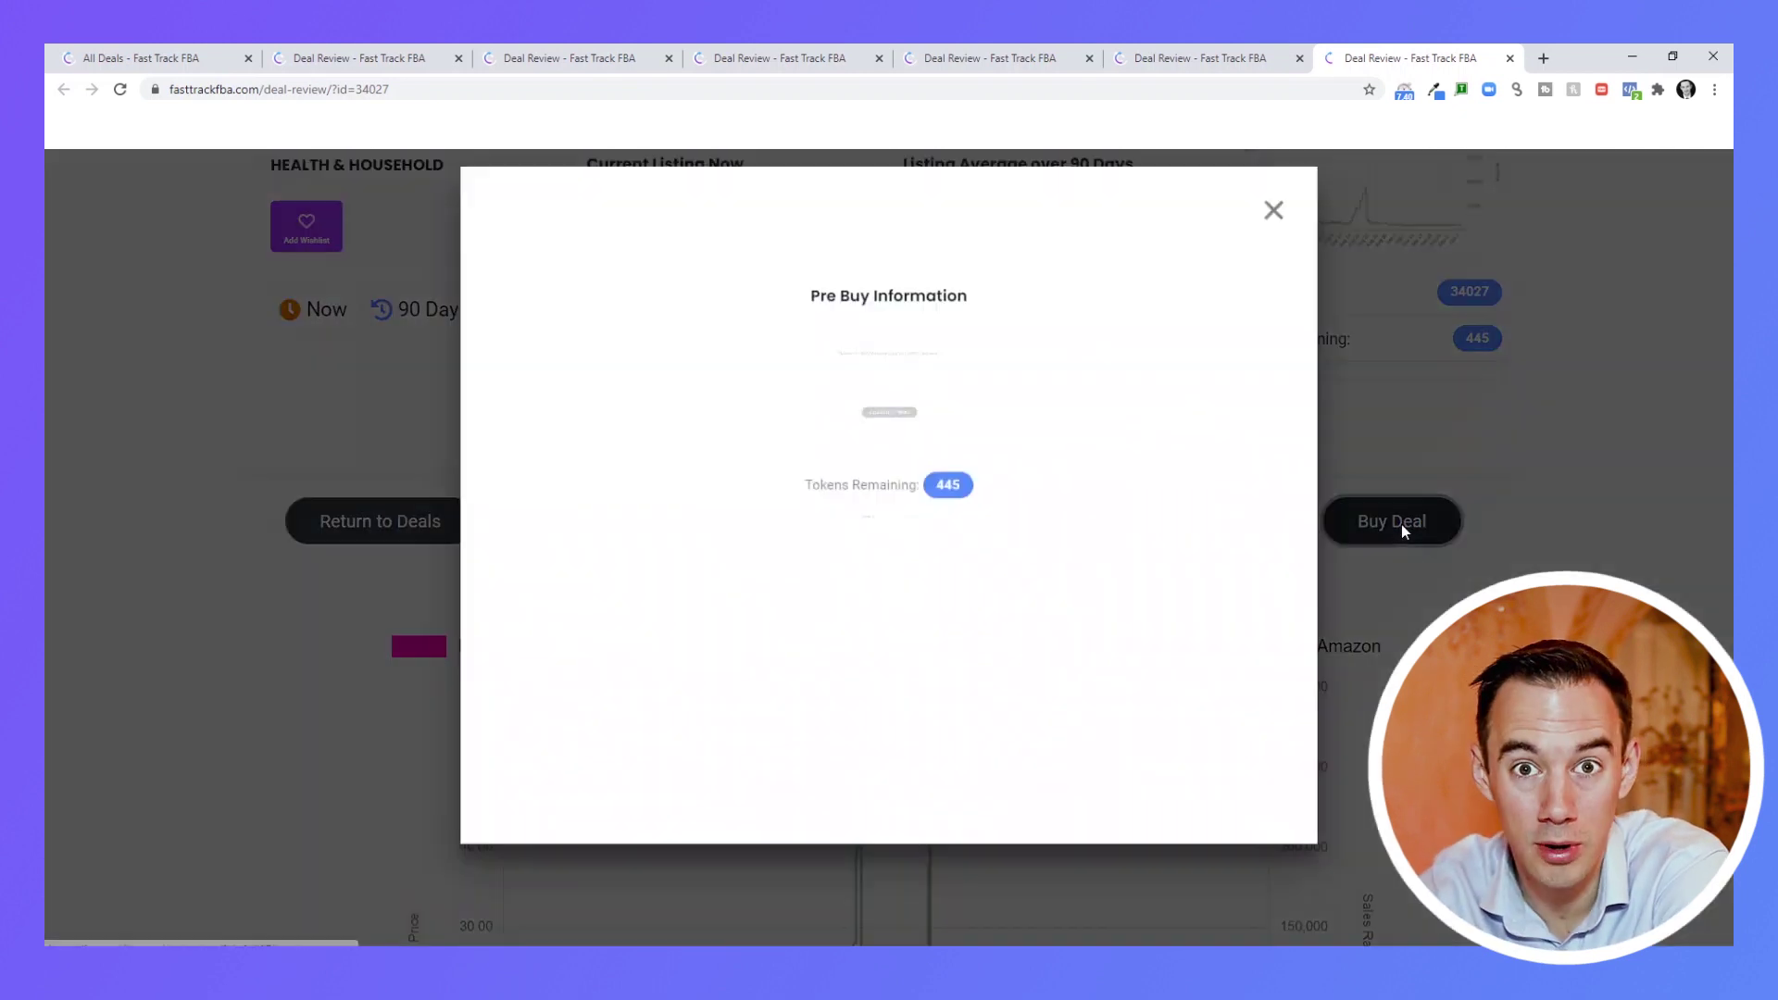
left_click(848, 430)
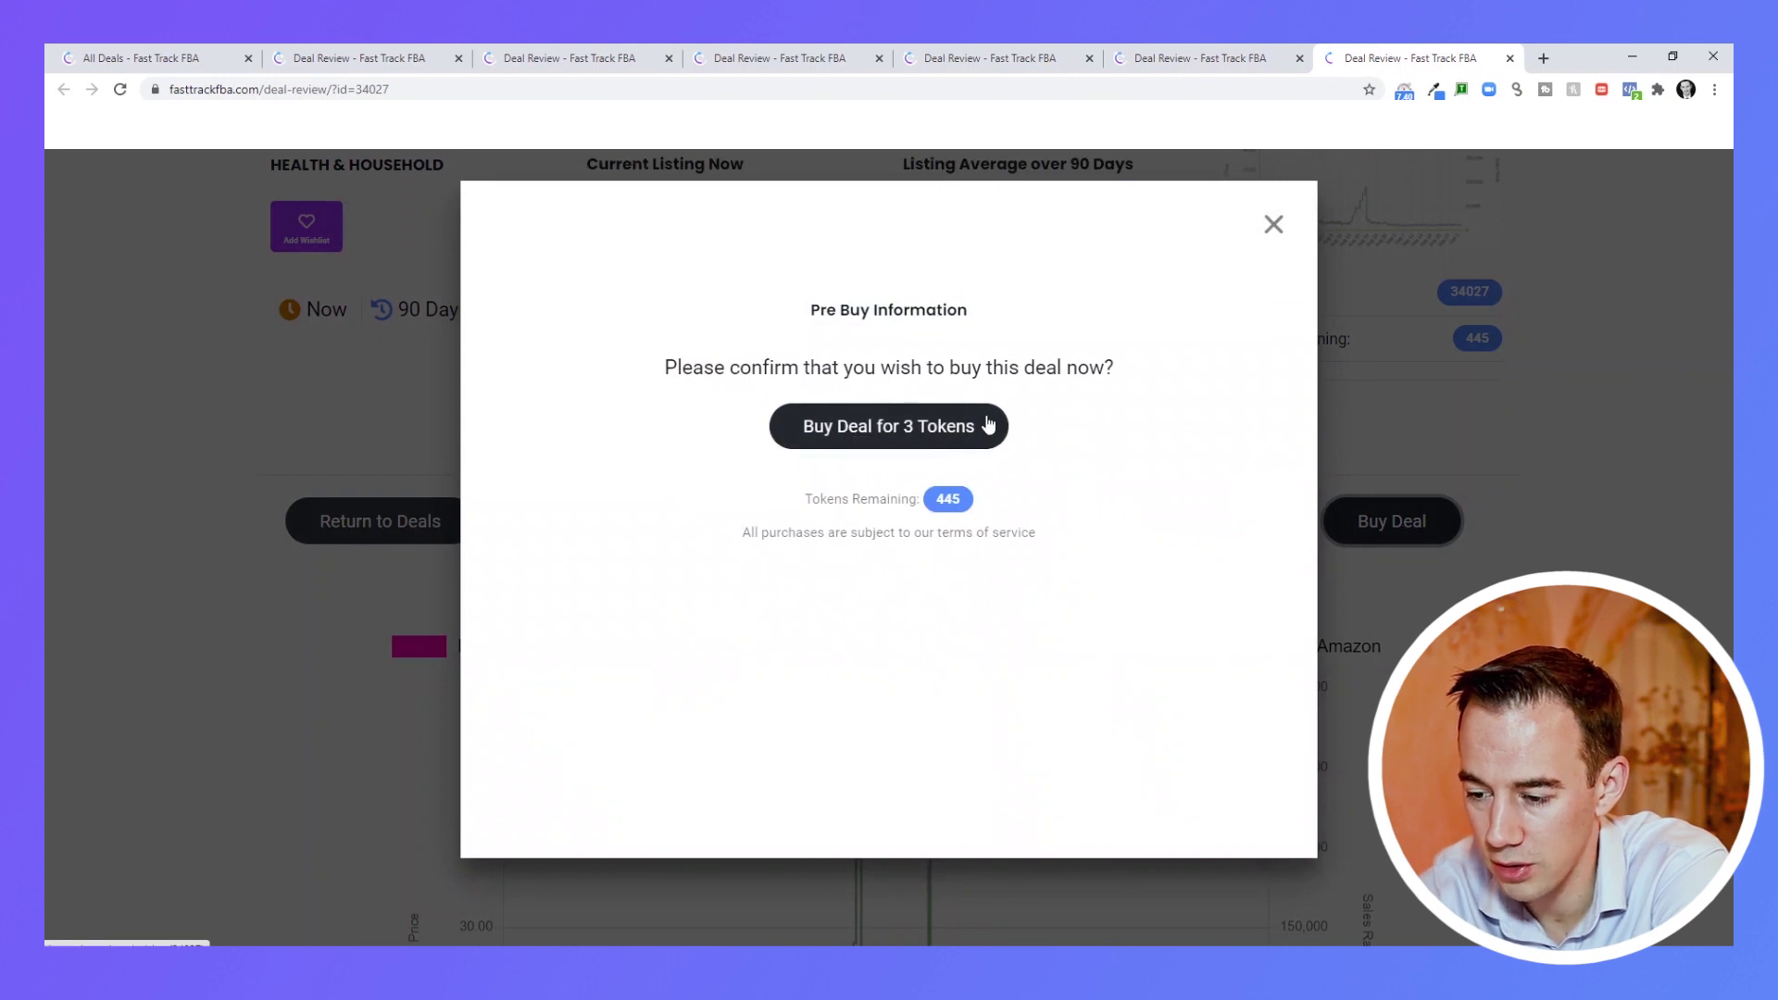
left_click(988, 424)
Load both the Stonehenge Health supplier page and the Amazon listing from the unlocked deal.
left_click(1067, 428)
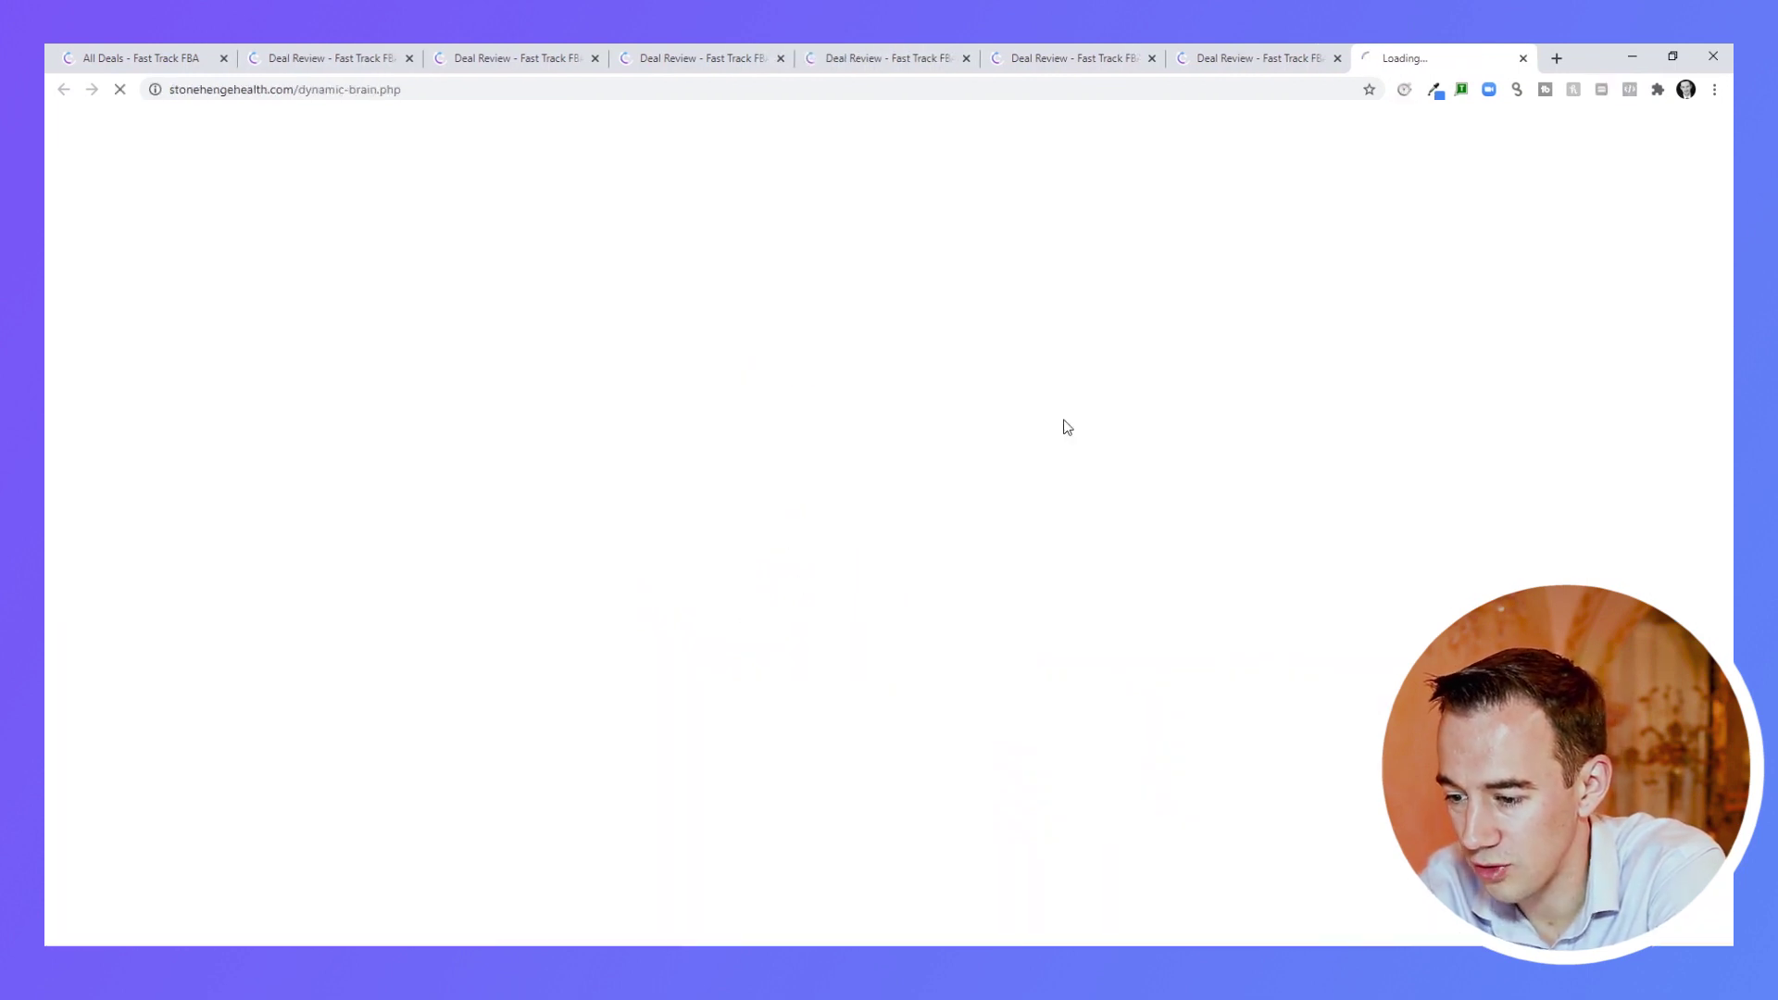
left_click(1247, 42)
left_click(686, 424)
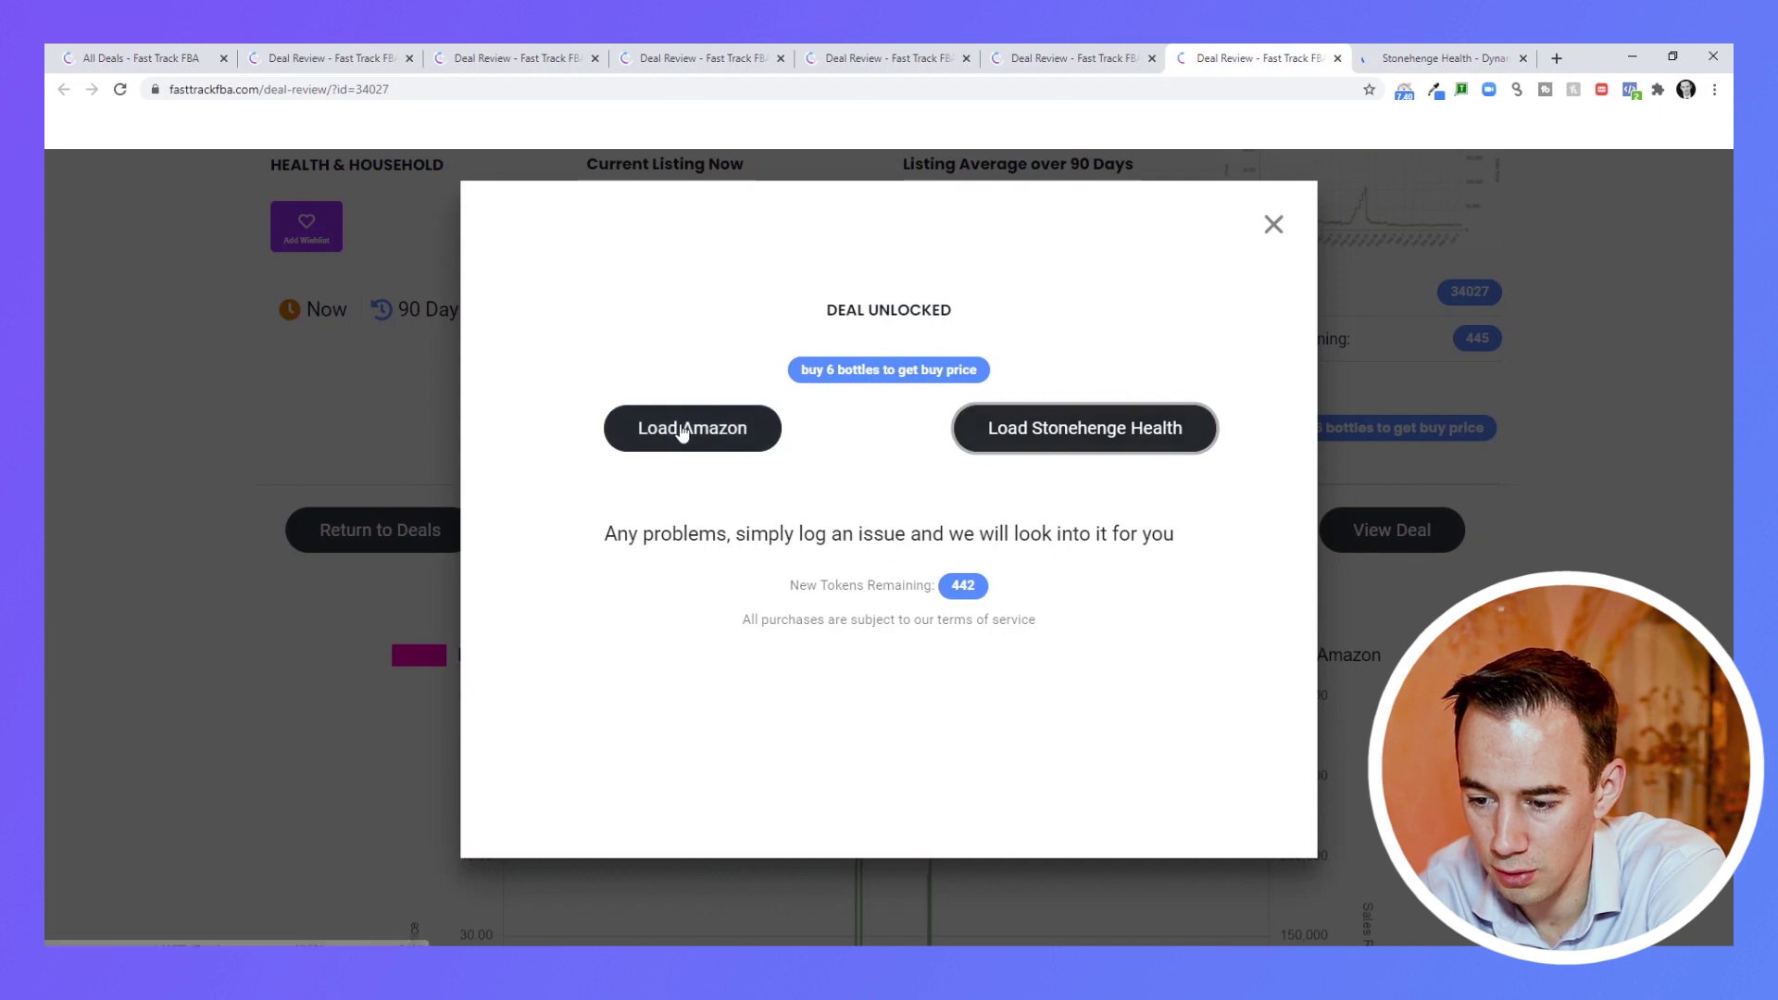
Check the Dynamic Brain bundle prices on the supplier page against the unlocked deal's purchase note, and close the deal dialog.
left_click(1466, 53)
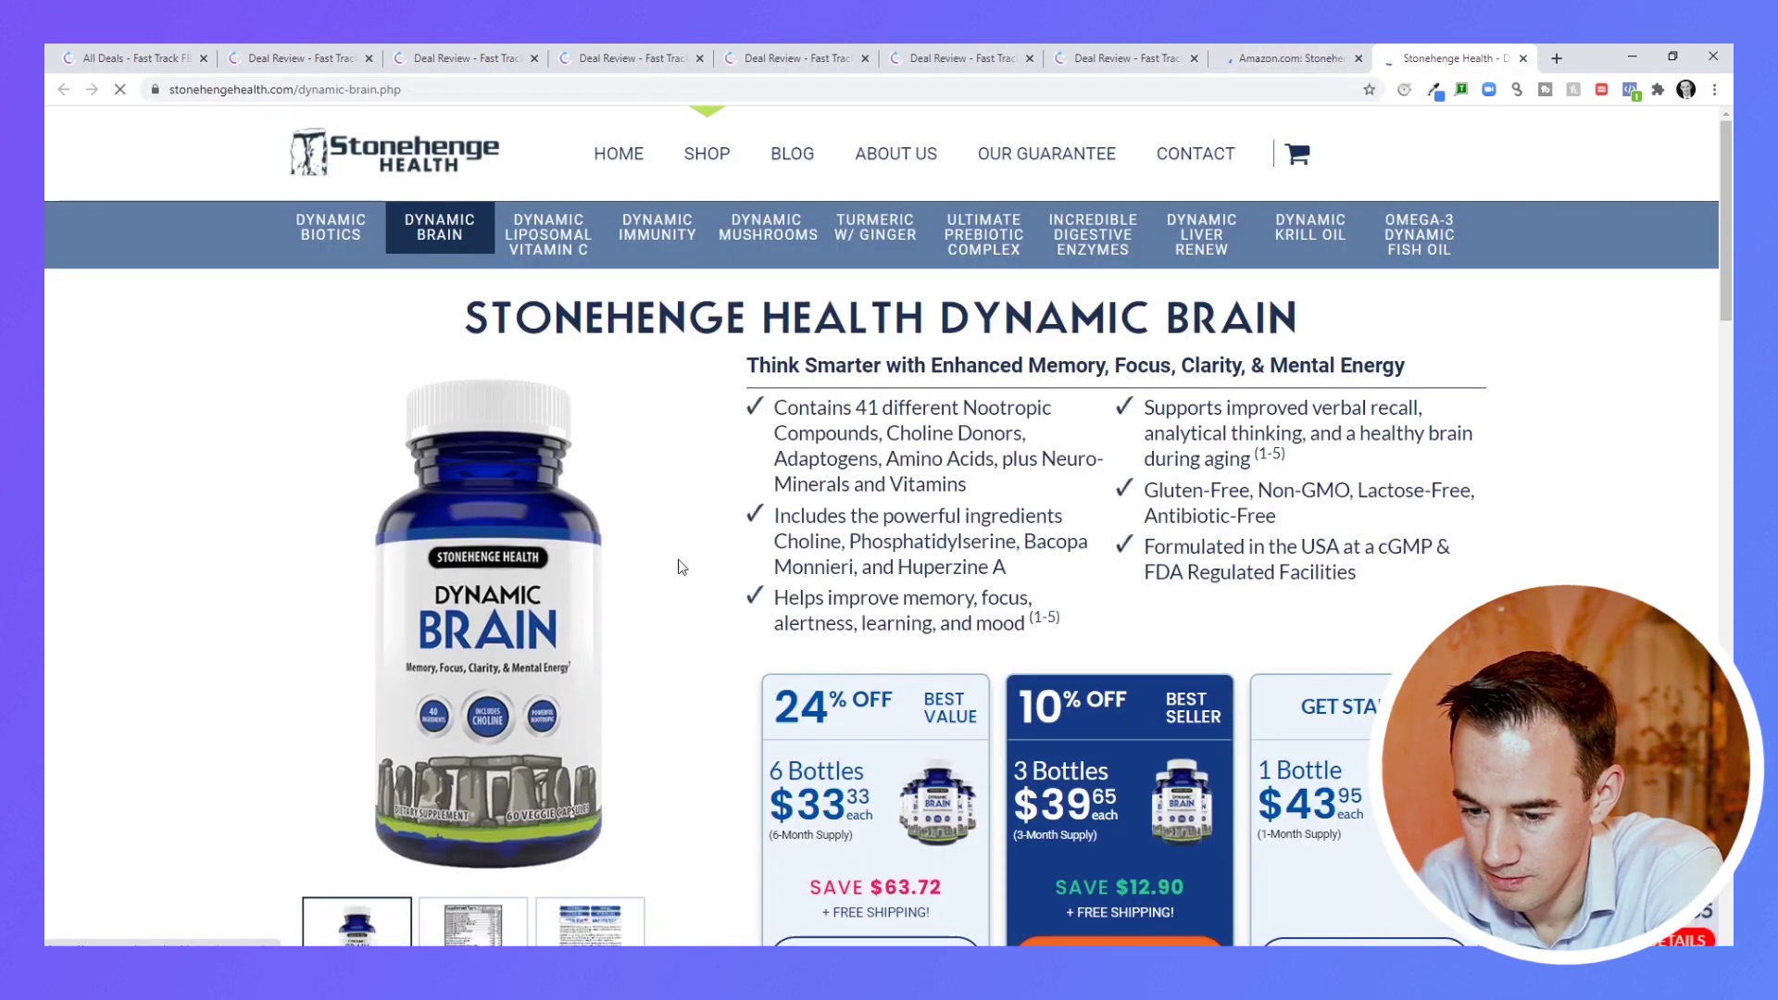
scroll(278, 616, "down", 1)
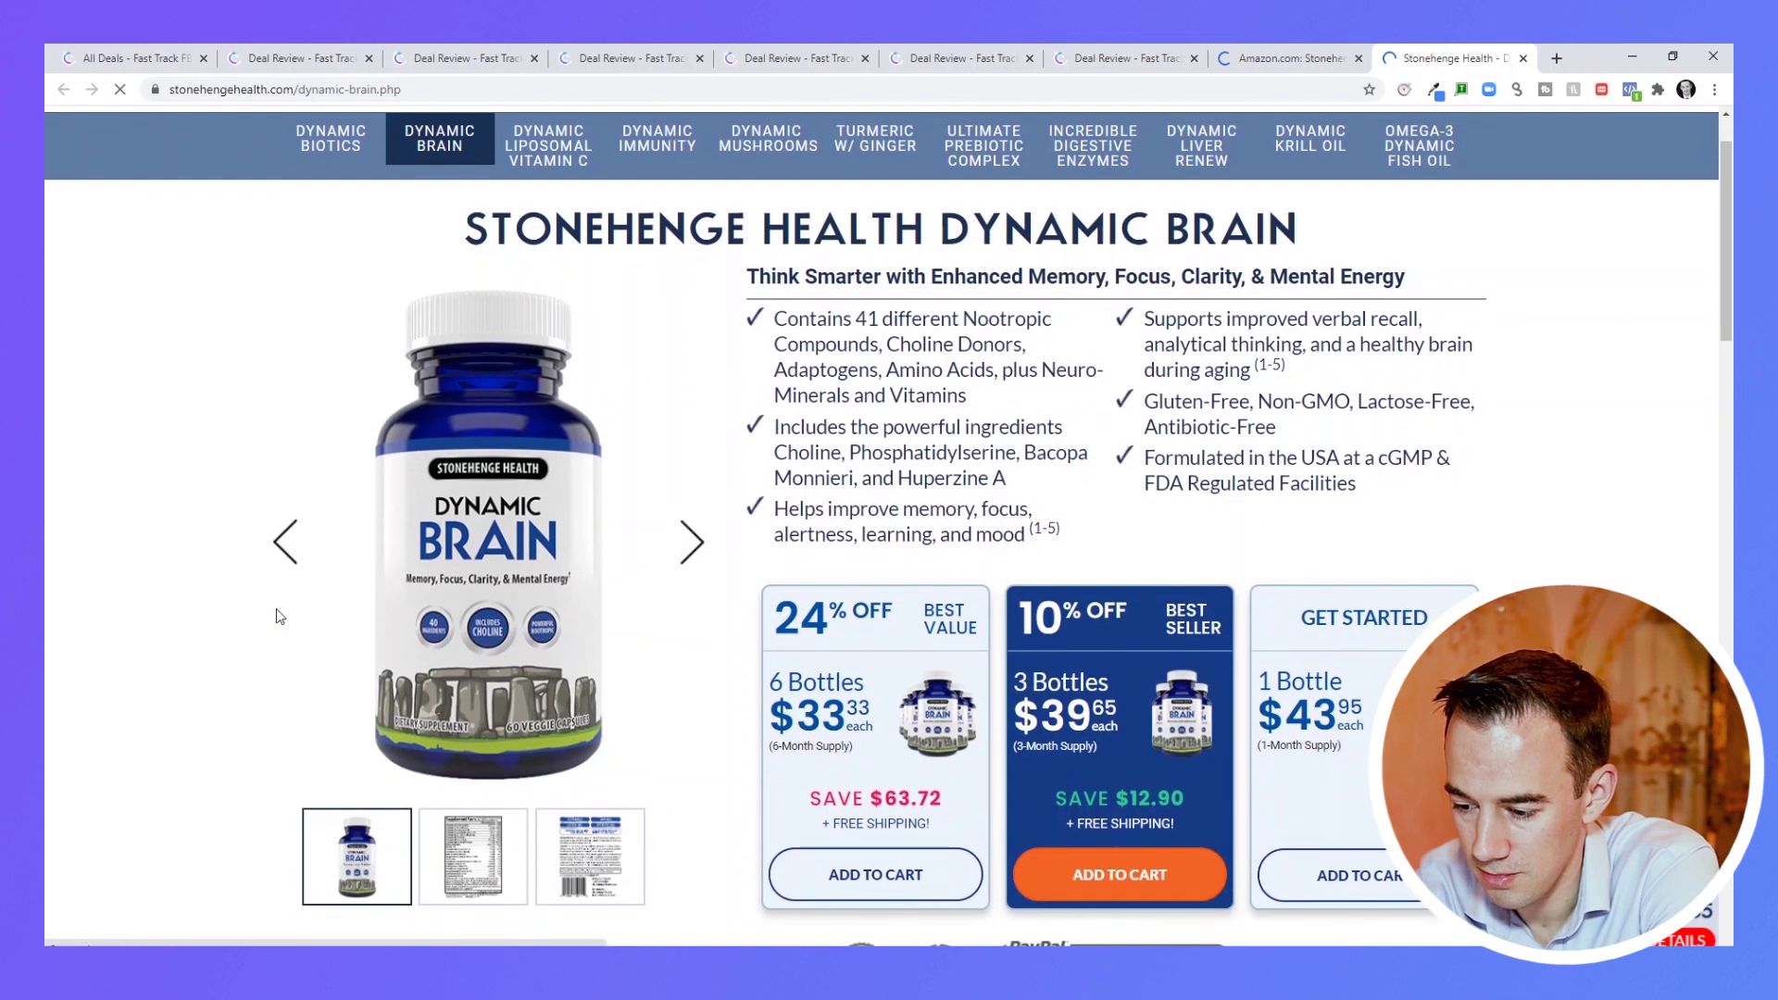
left_click(1089, 52)
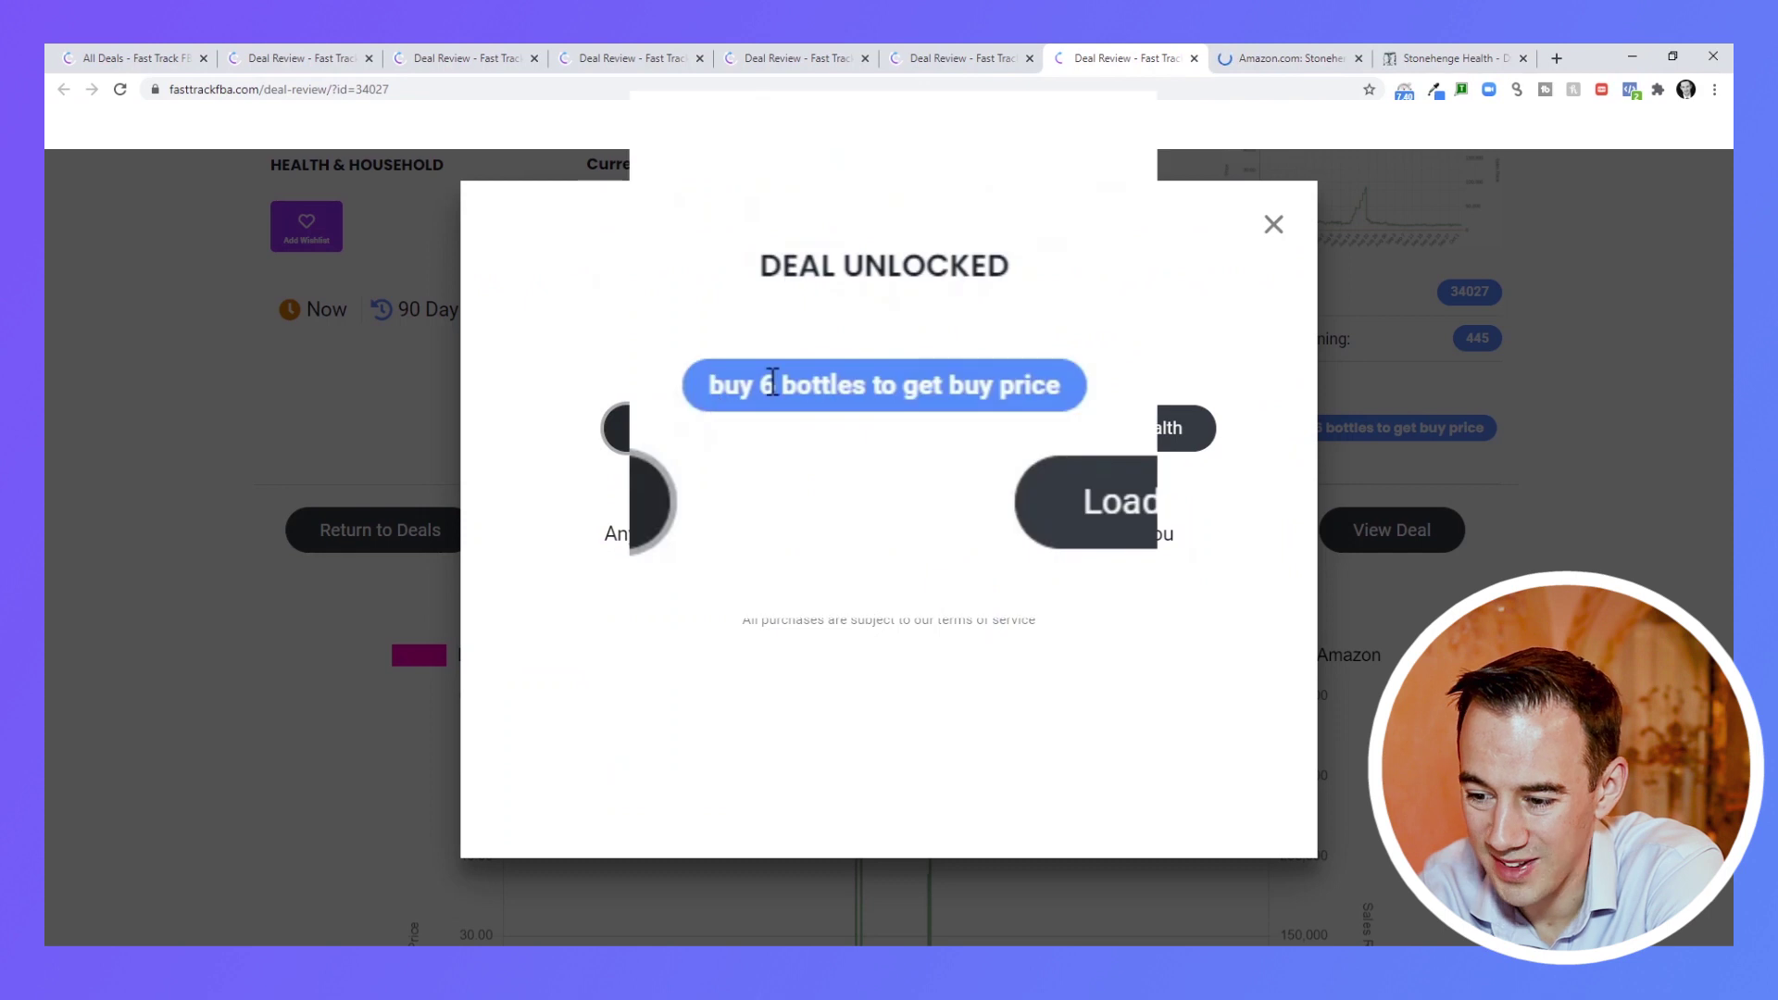
left_click(1273, 227)
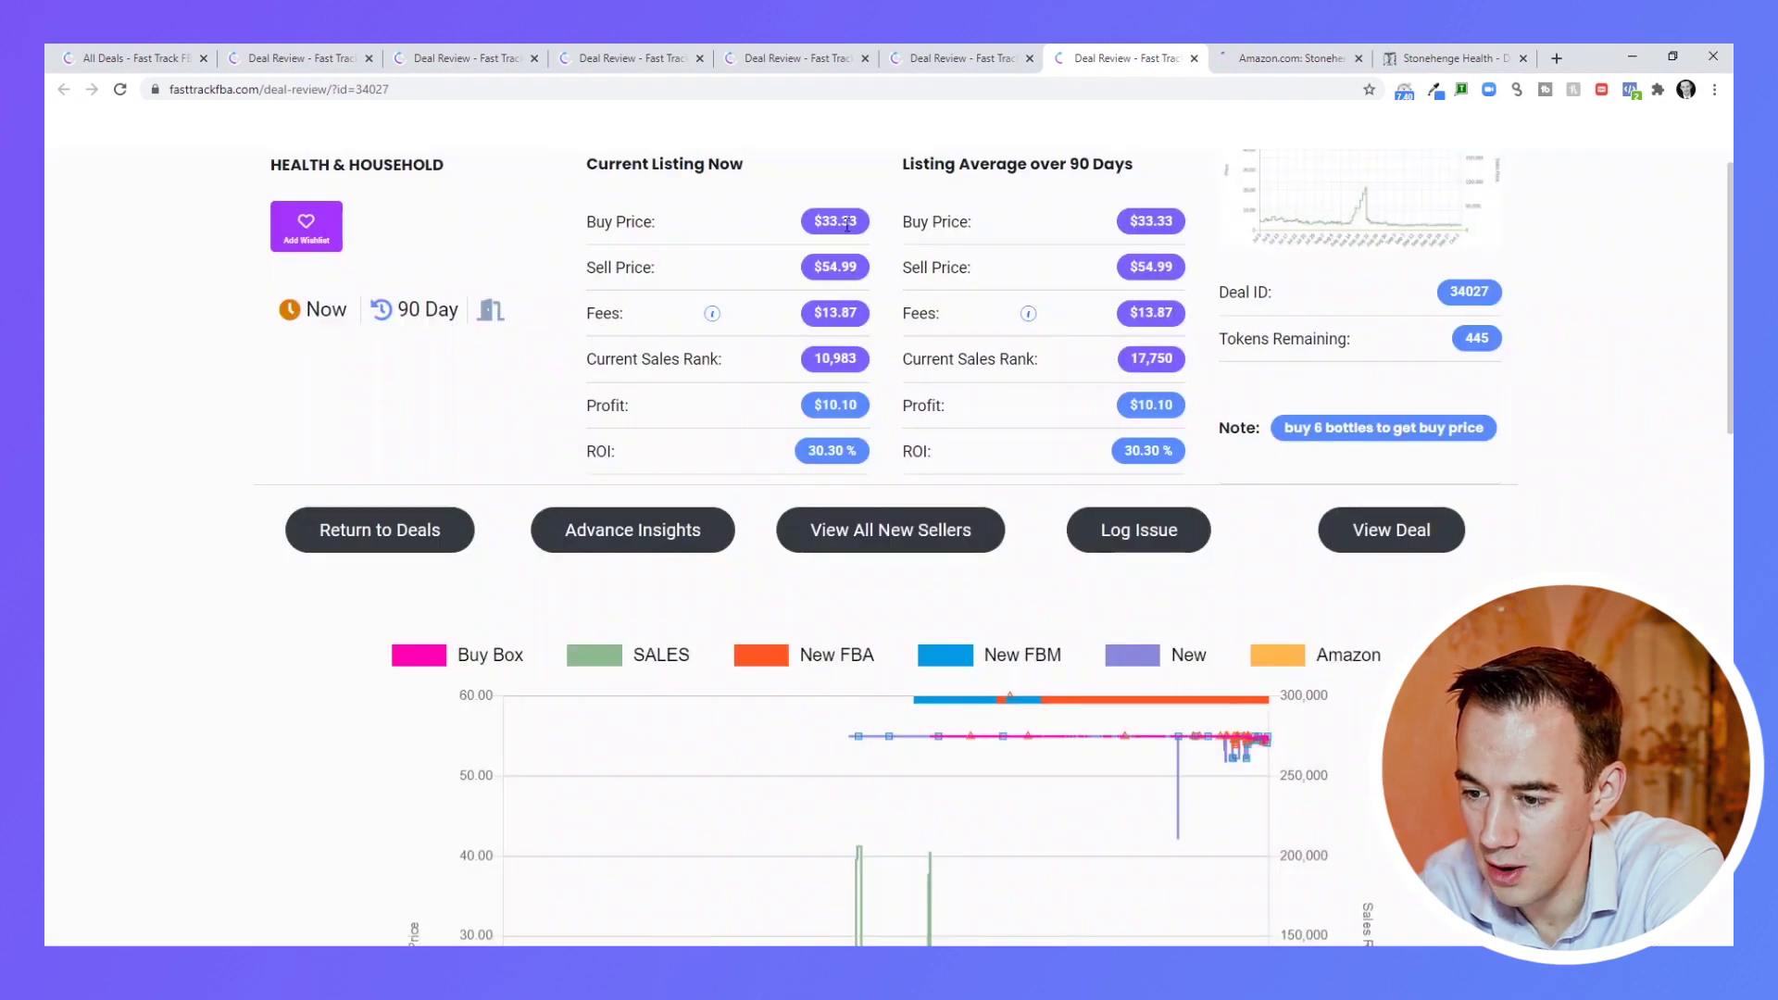
Return to the Stonehenge Health product page and dismiss its 10% discount pop-up.
left_click(1483, 51)
scroll(707, 738, "down", 2)
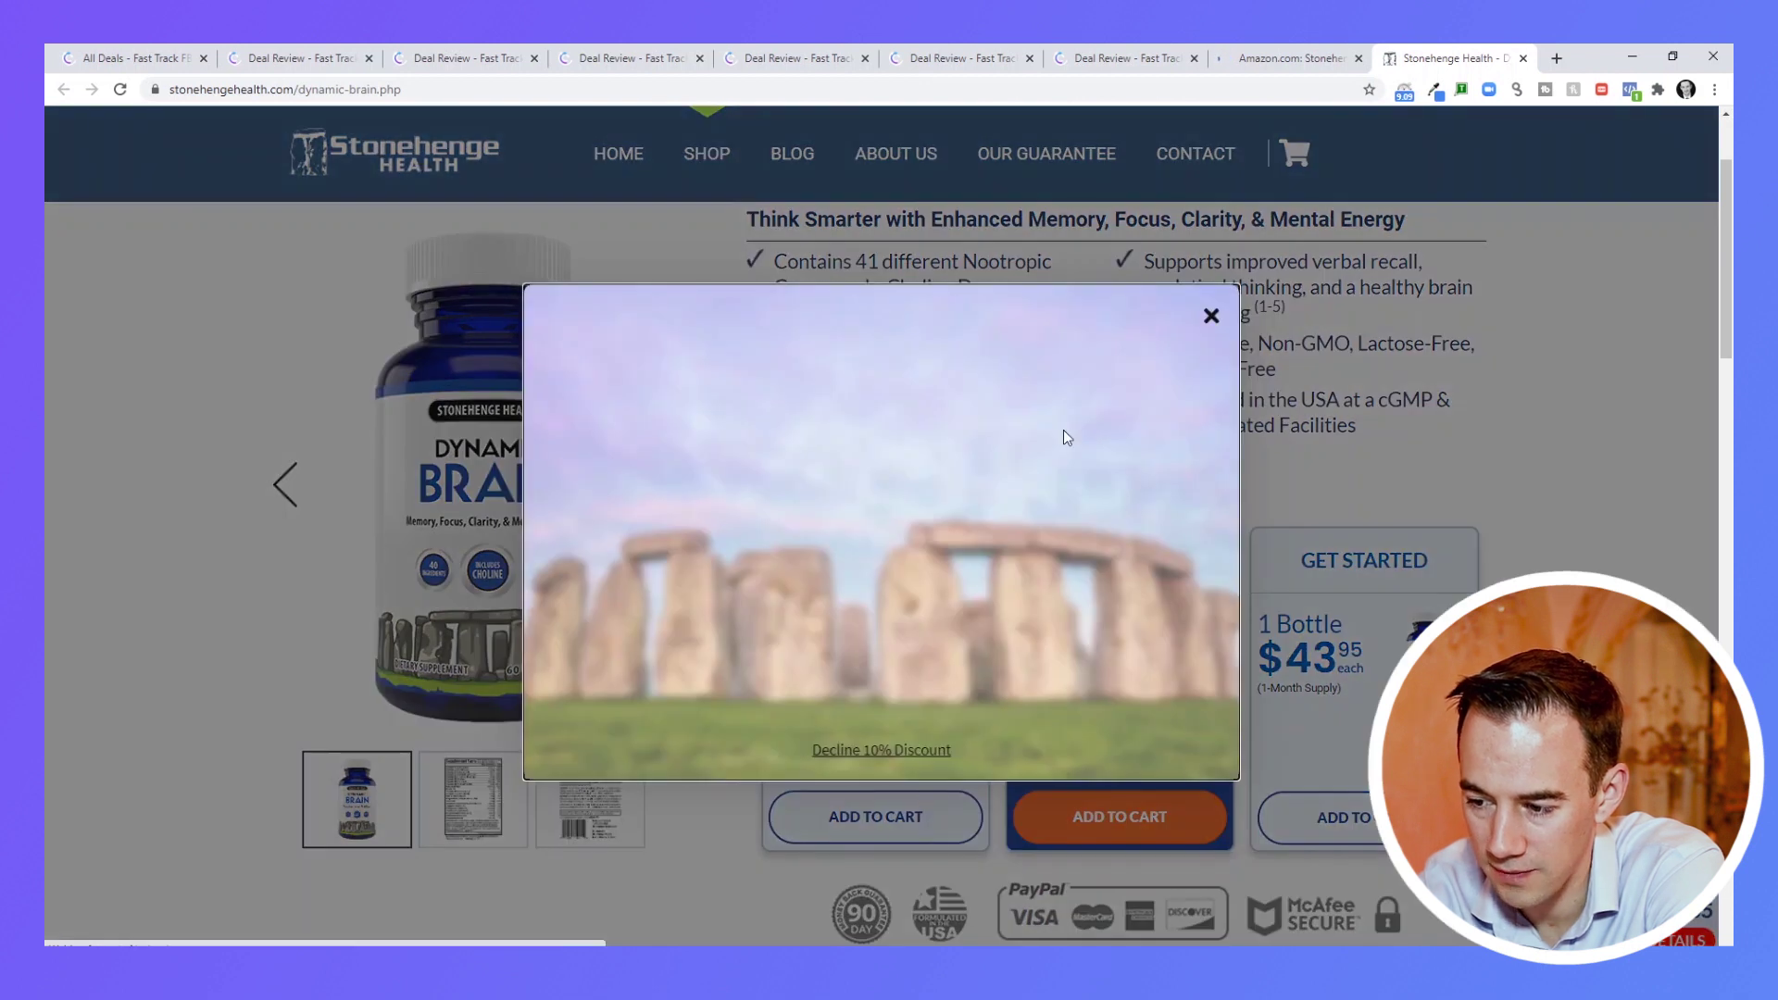
left_click(1210, 317)
Compare the per-bottle prices of the 6-, 3- and 1-bottle Dynamic Brain packs.
scroll(1019, 509, "up", 3)
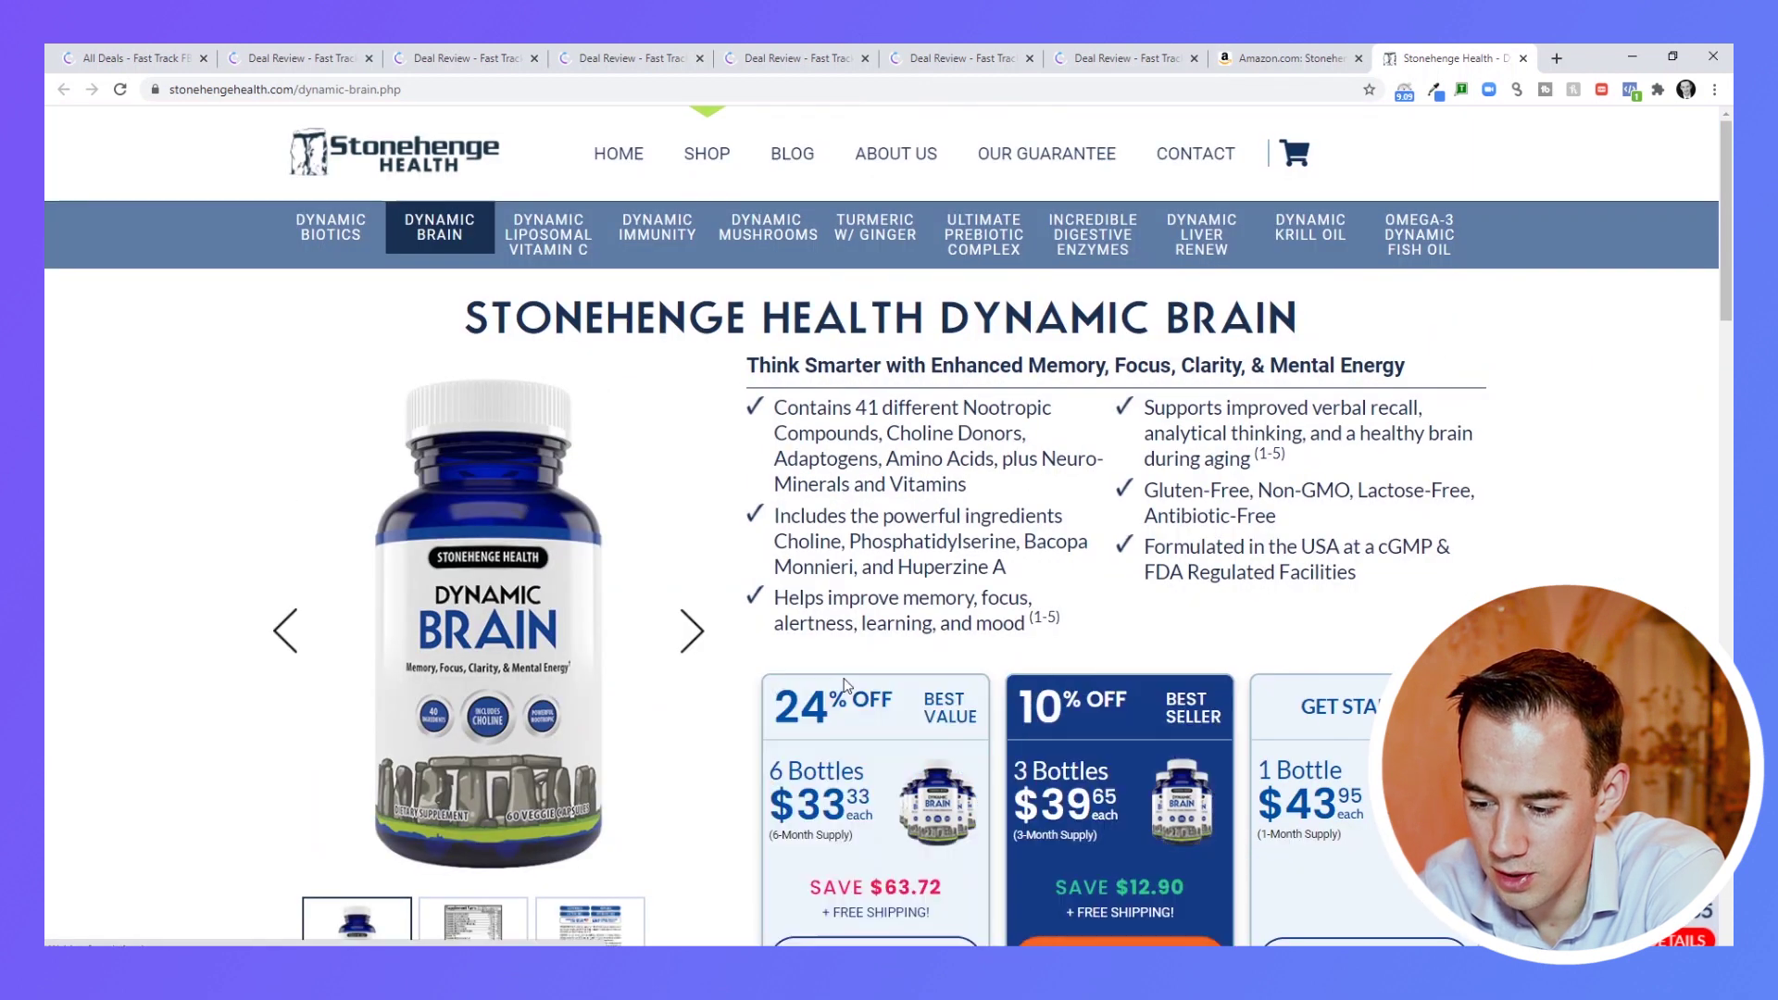
scroll(845, 679, "down", 3)
left_click(1129, 162)
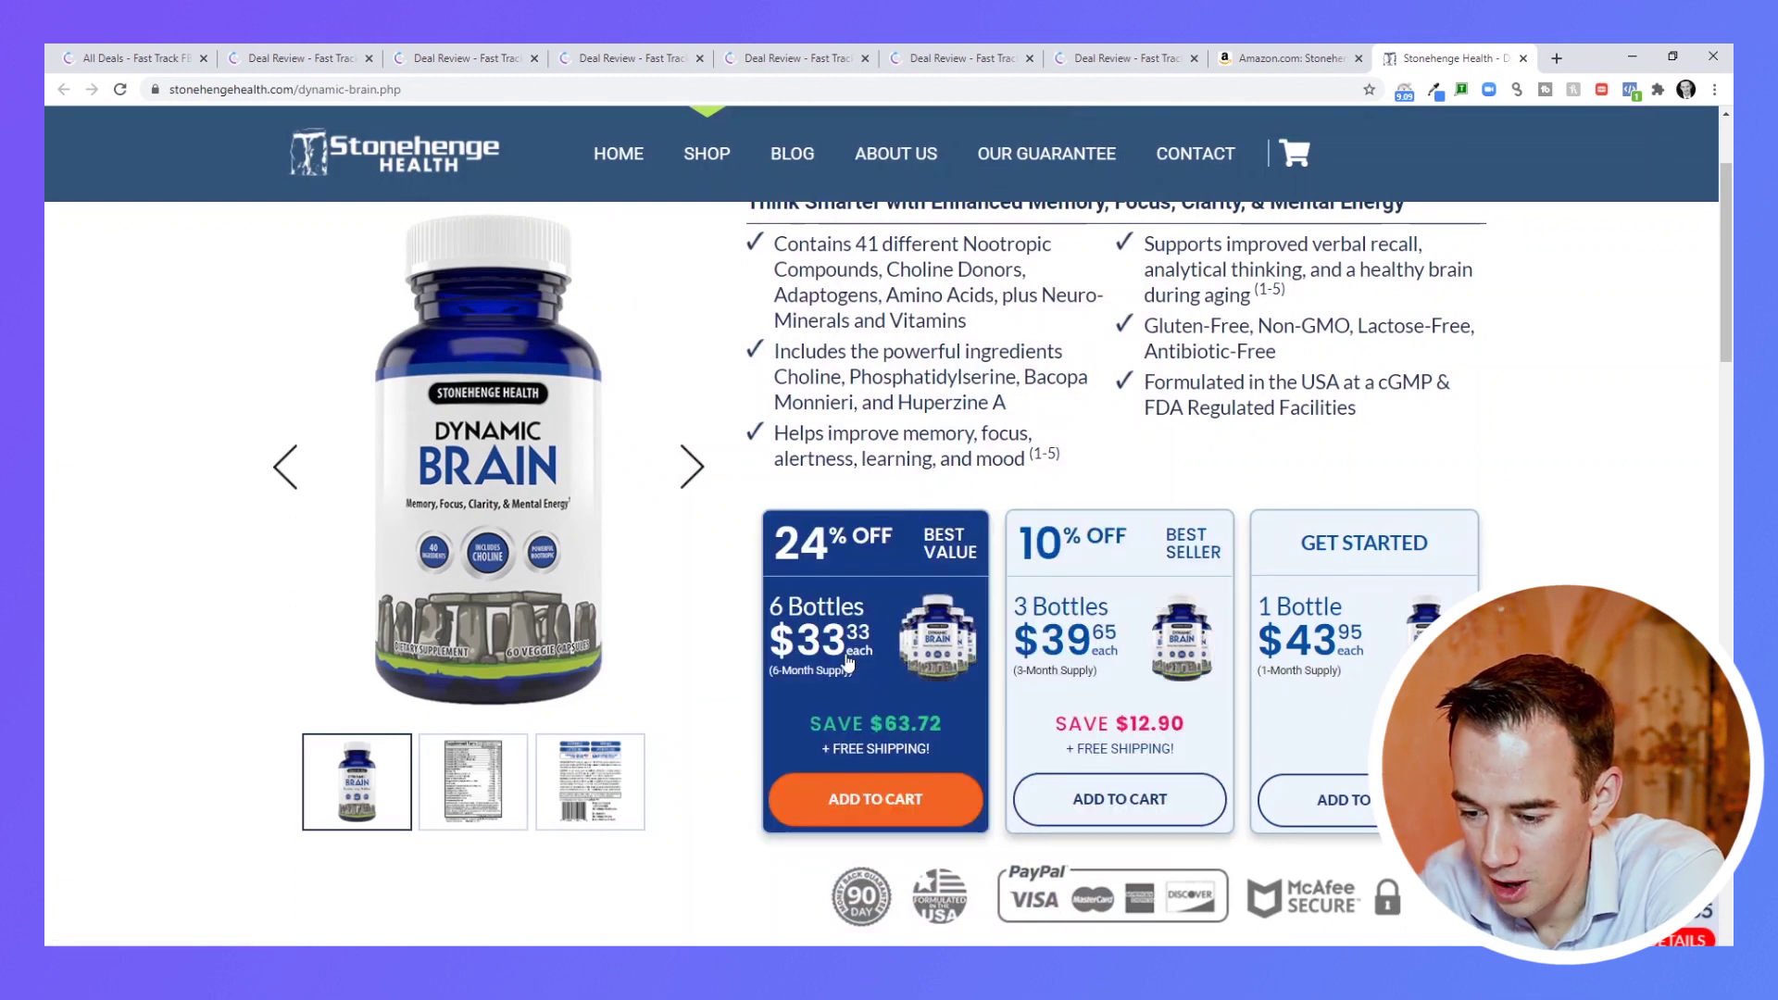
scroll(841, 659, "up", 2)
scroll(843, 660, "down", 2)
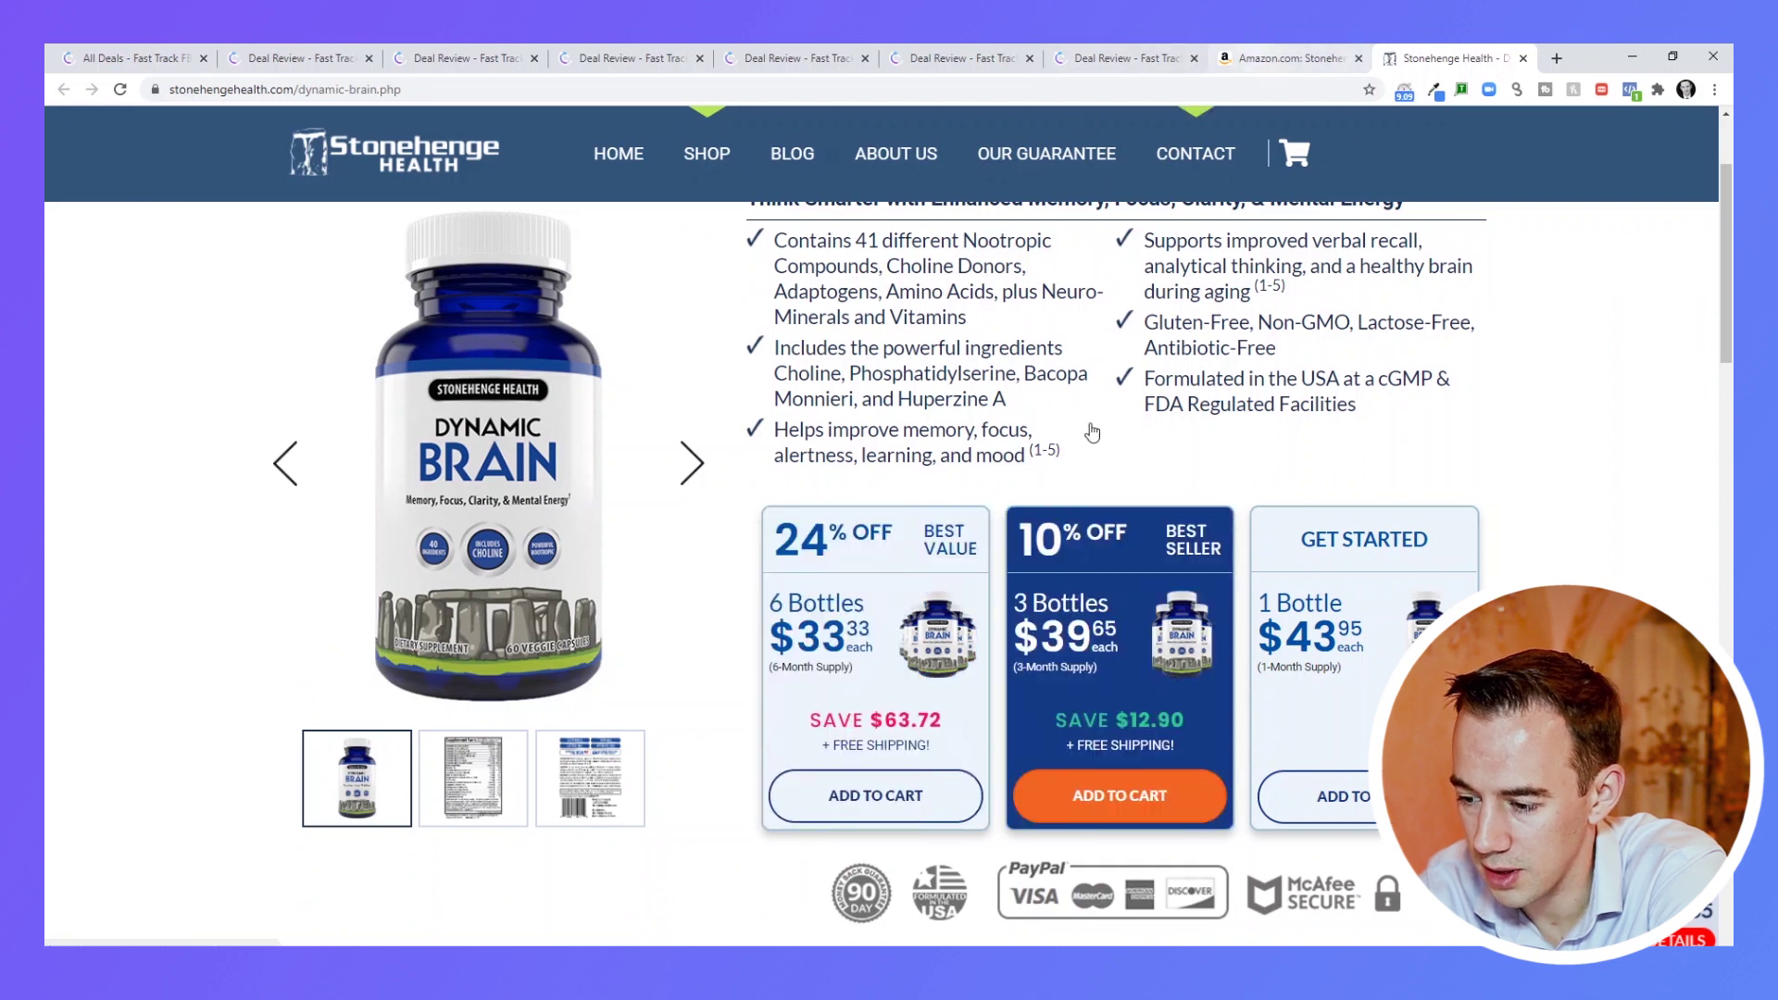
Review the Dynamic Brain Amazon listing's sales estimate, selling price and three-month price history.
left_click(1297, 58)
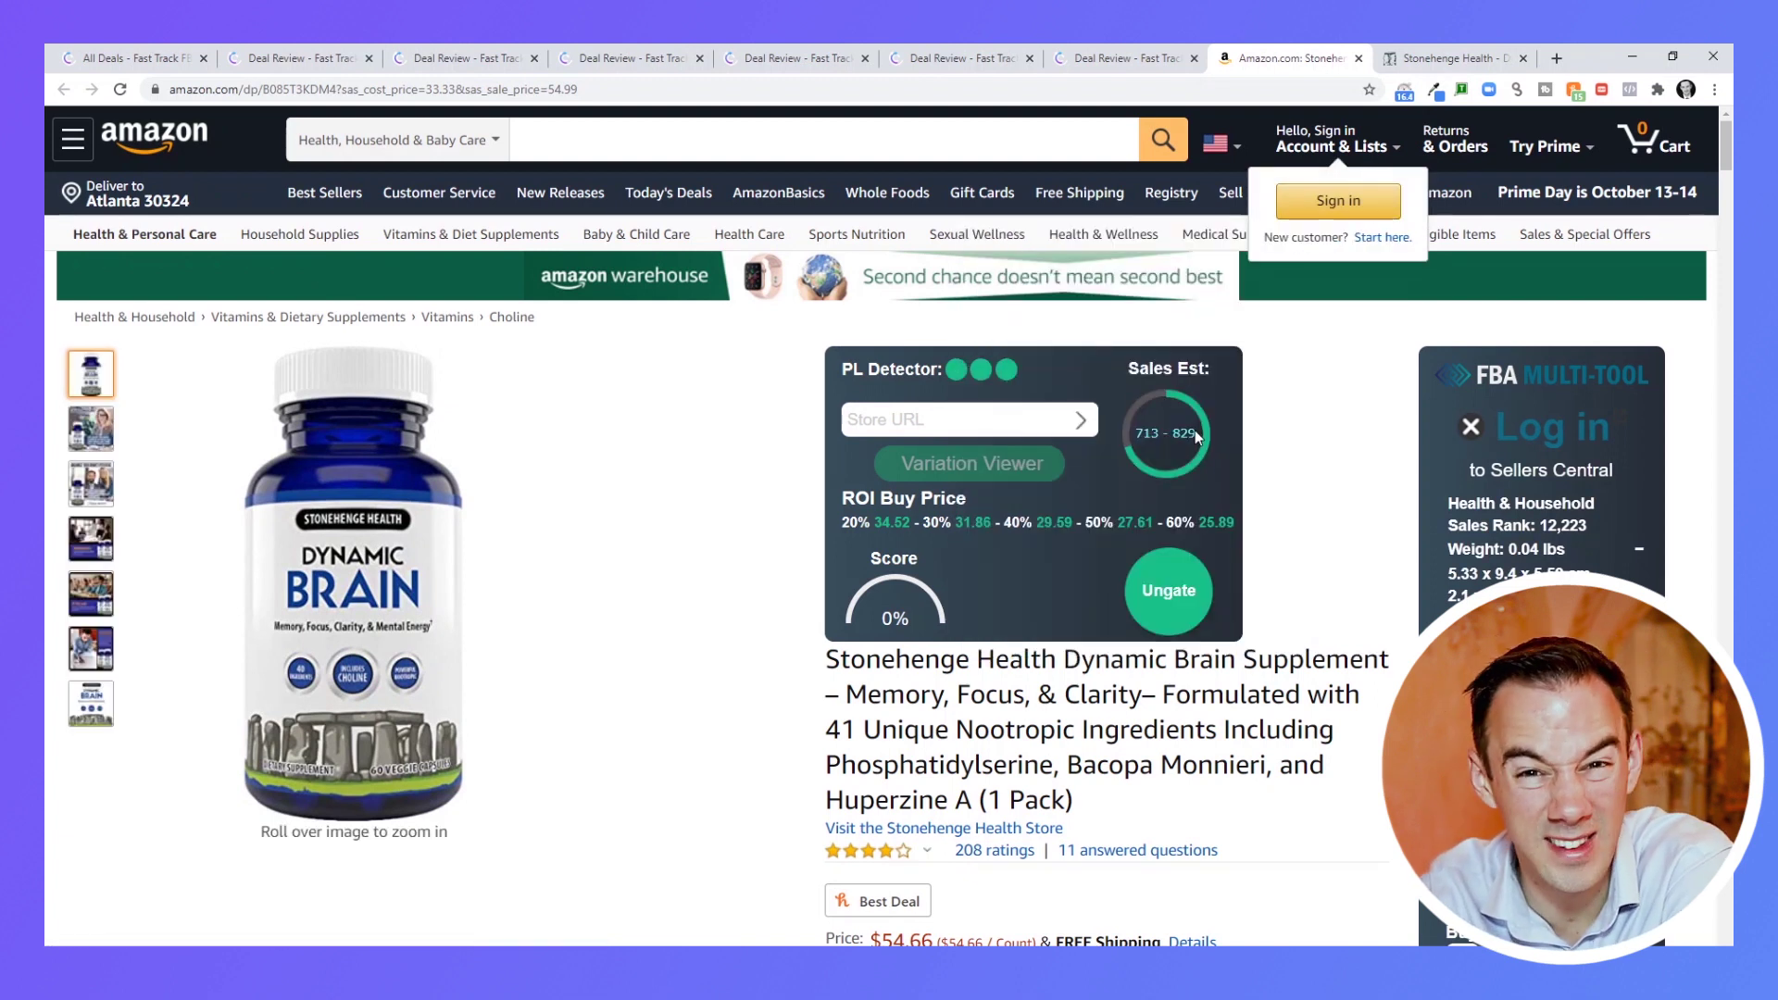
scroll(1196, 432, "down", 3)
scroll(1196, 431, "down", 5)
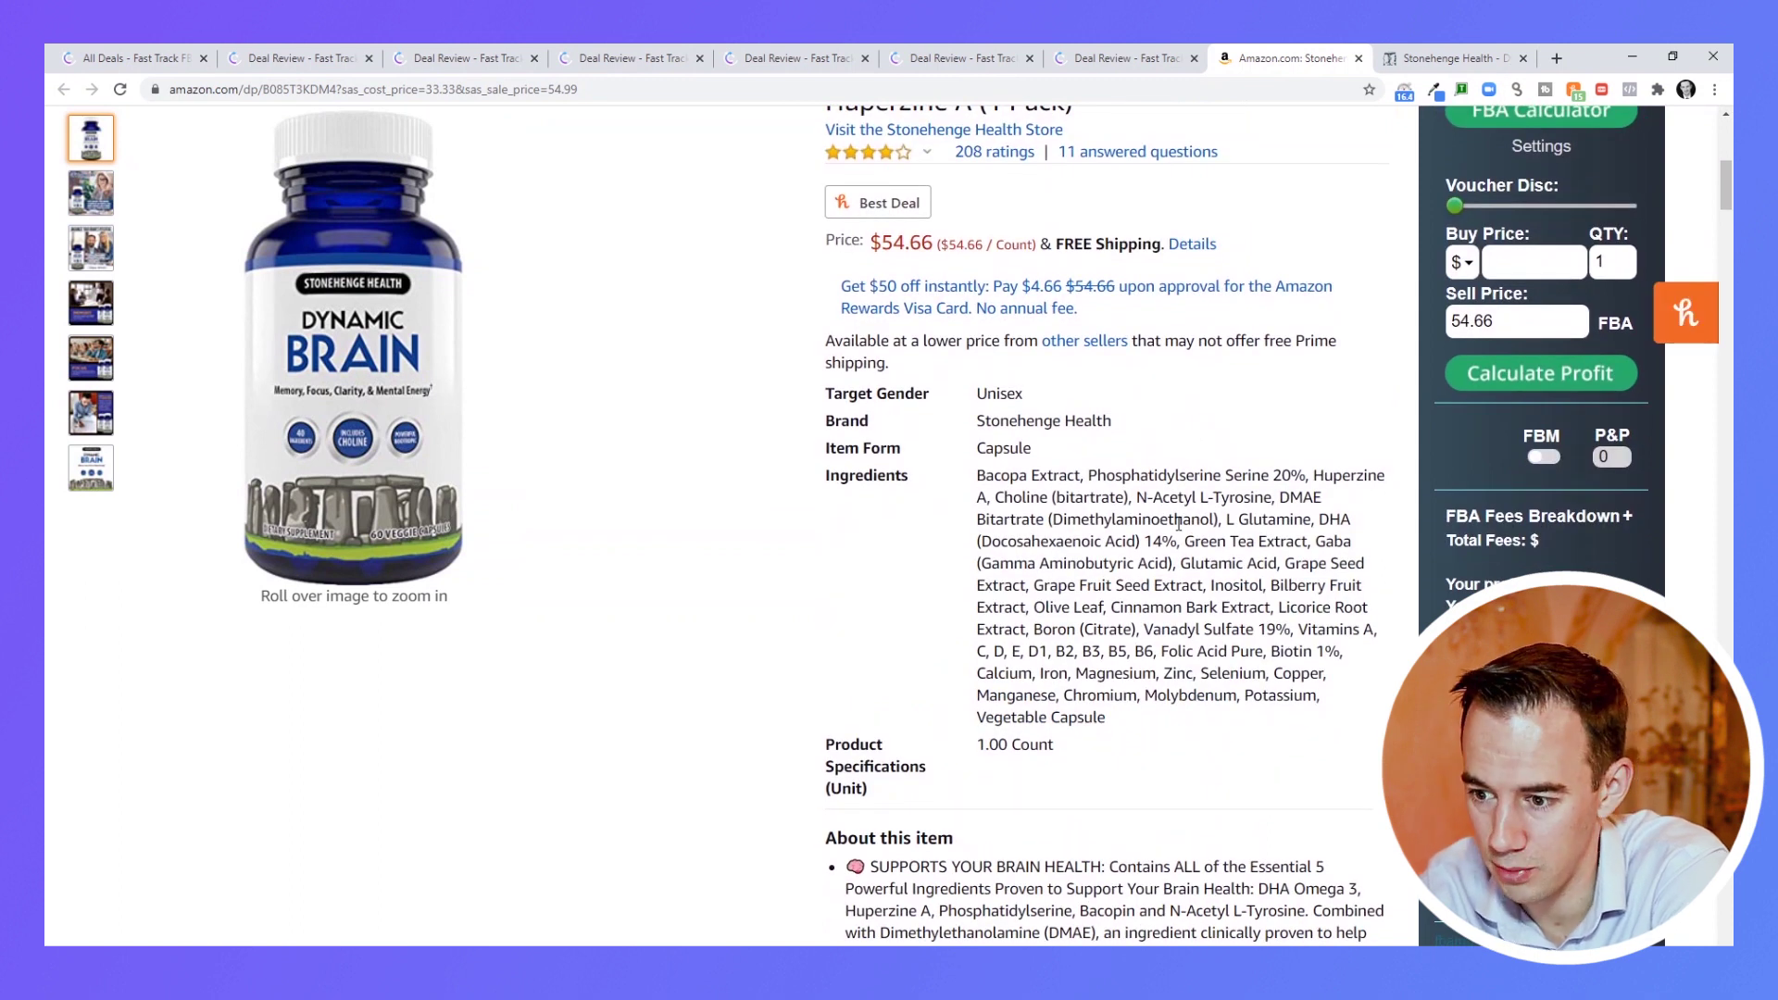
scroll(1178, 524, "up", 1)
scroll(1232, 275, "down", 10)
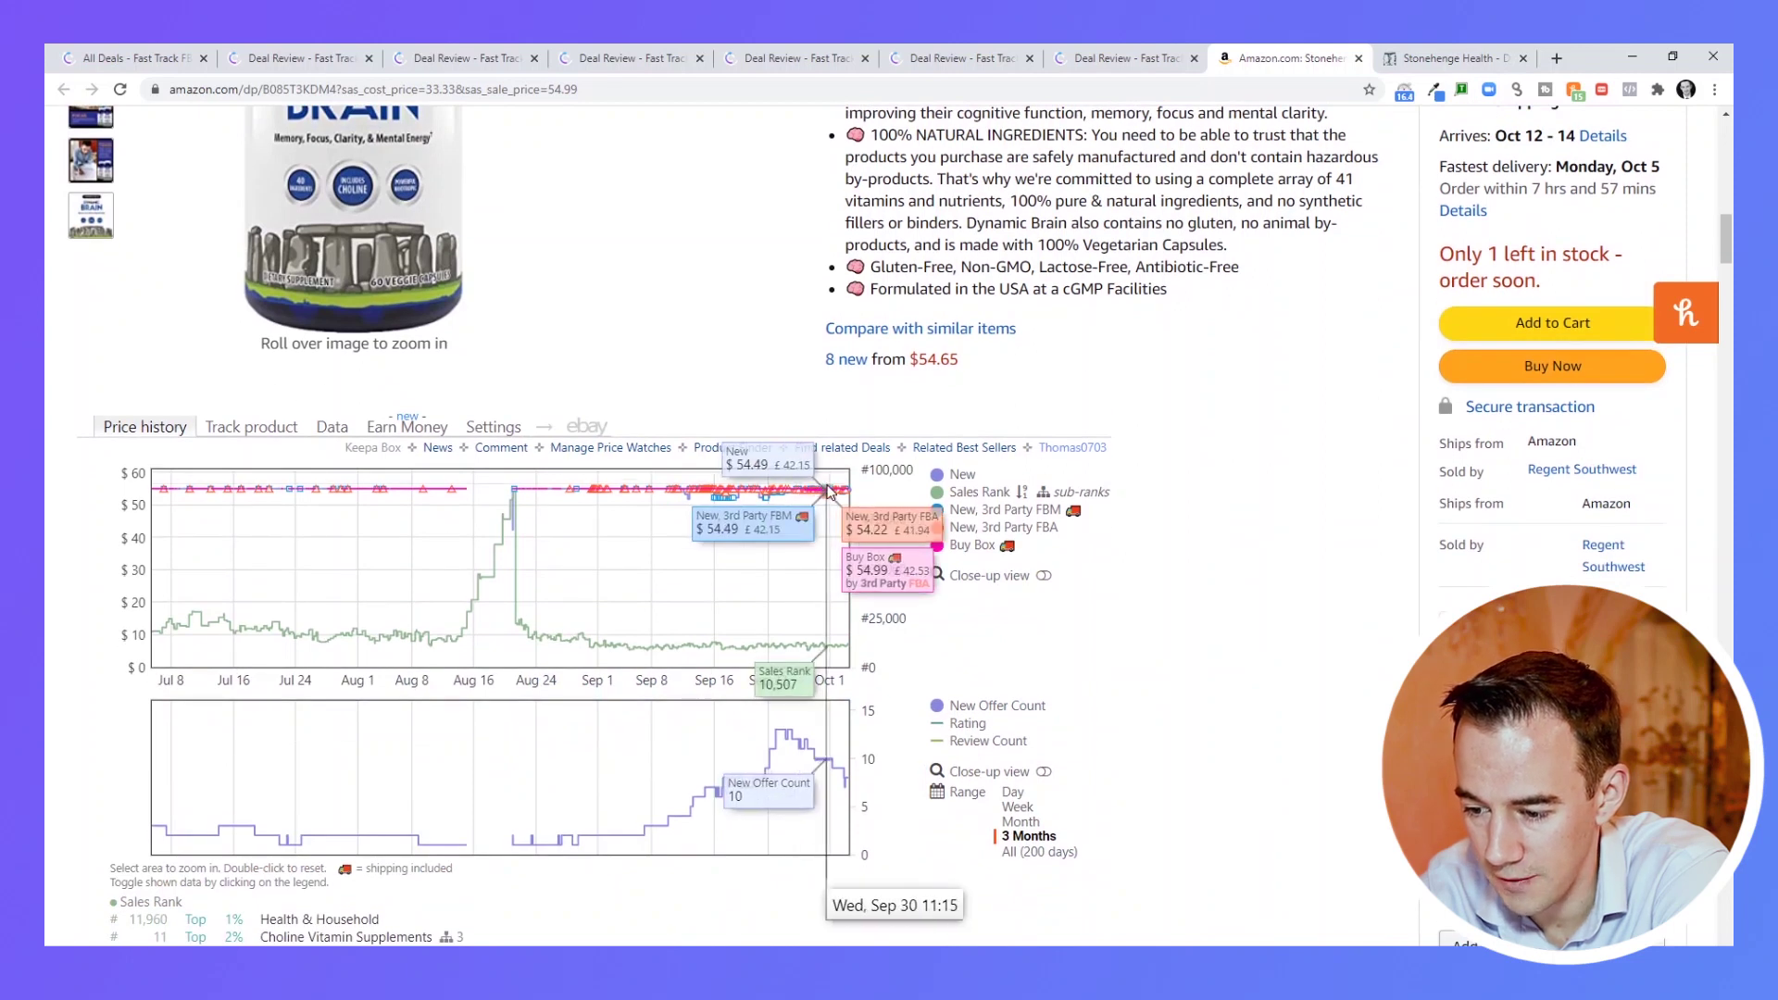
Work out the Dynamic Brain listing's FBA profit with a buy price of $33.33 and a quantity of 30.
scroll(1149, 338, "up", 9)
scroll(1148, 338, "up", 4)
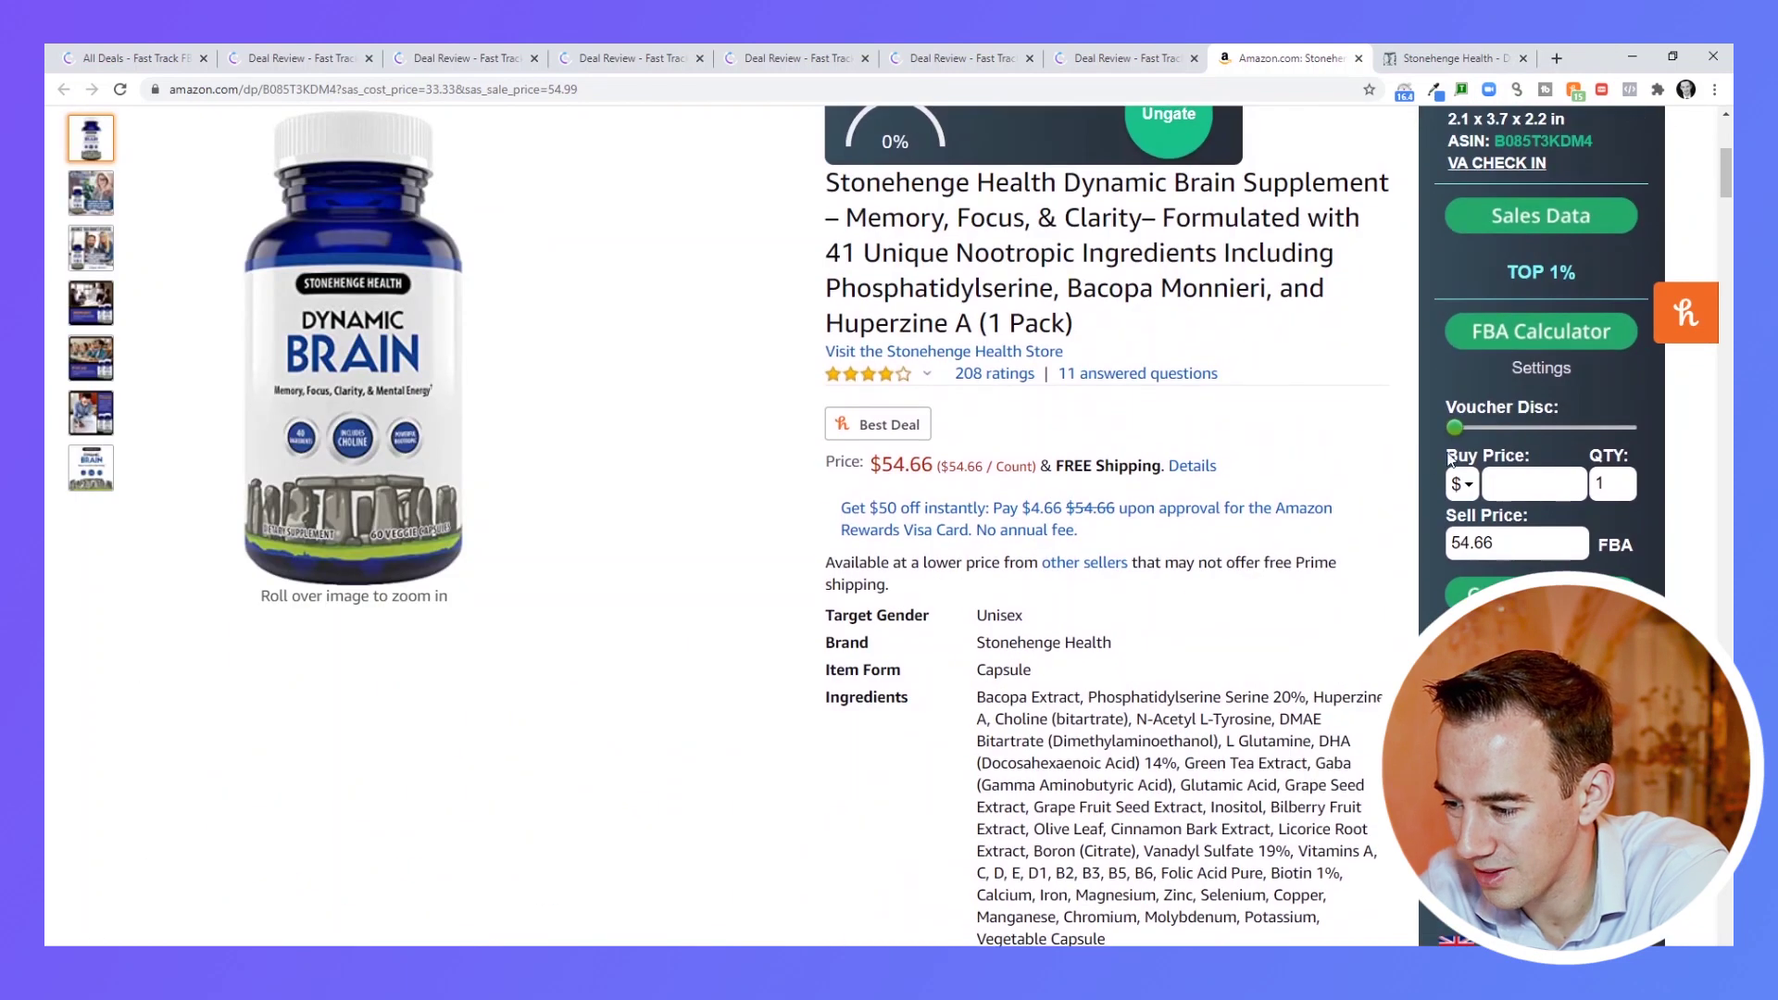
left_click(1496, 474)
type("33.33")
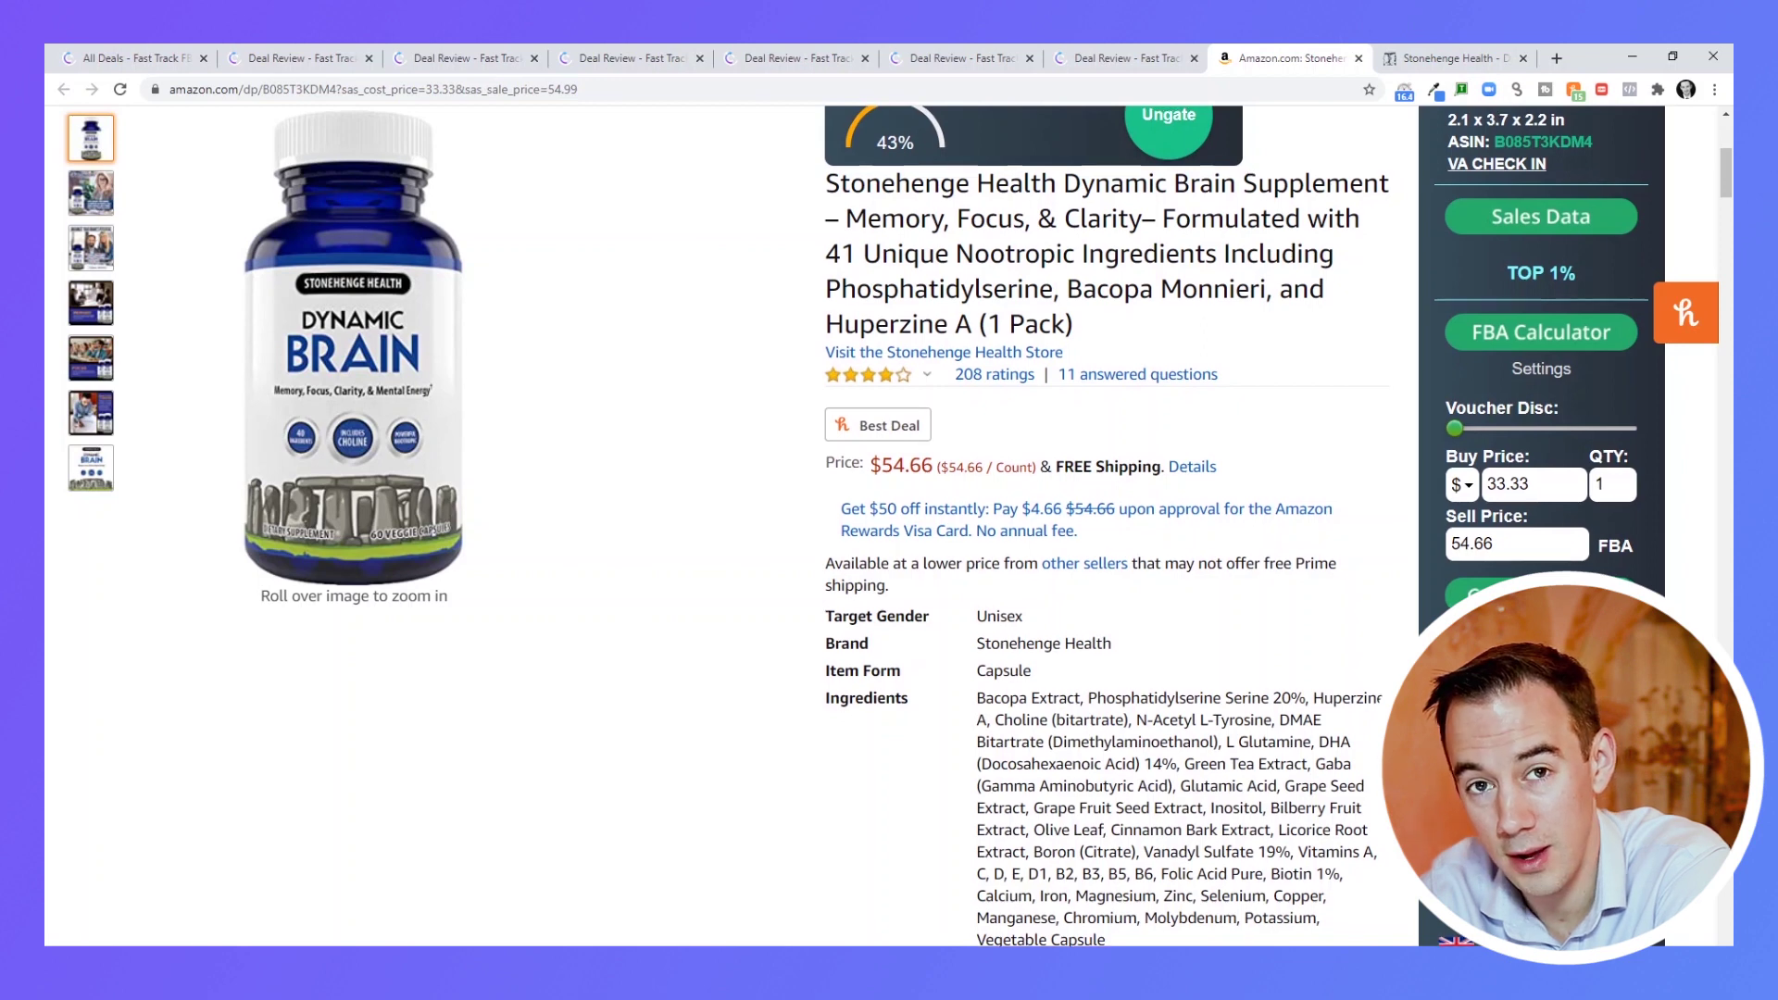
scroll(889, 518, "up", 3)
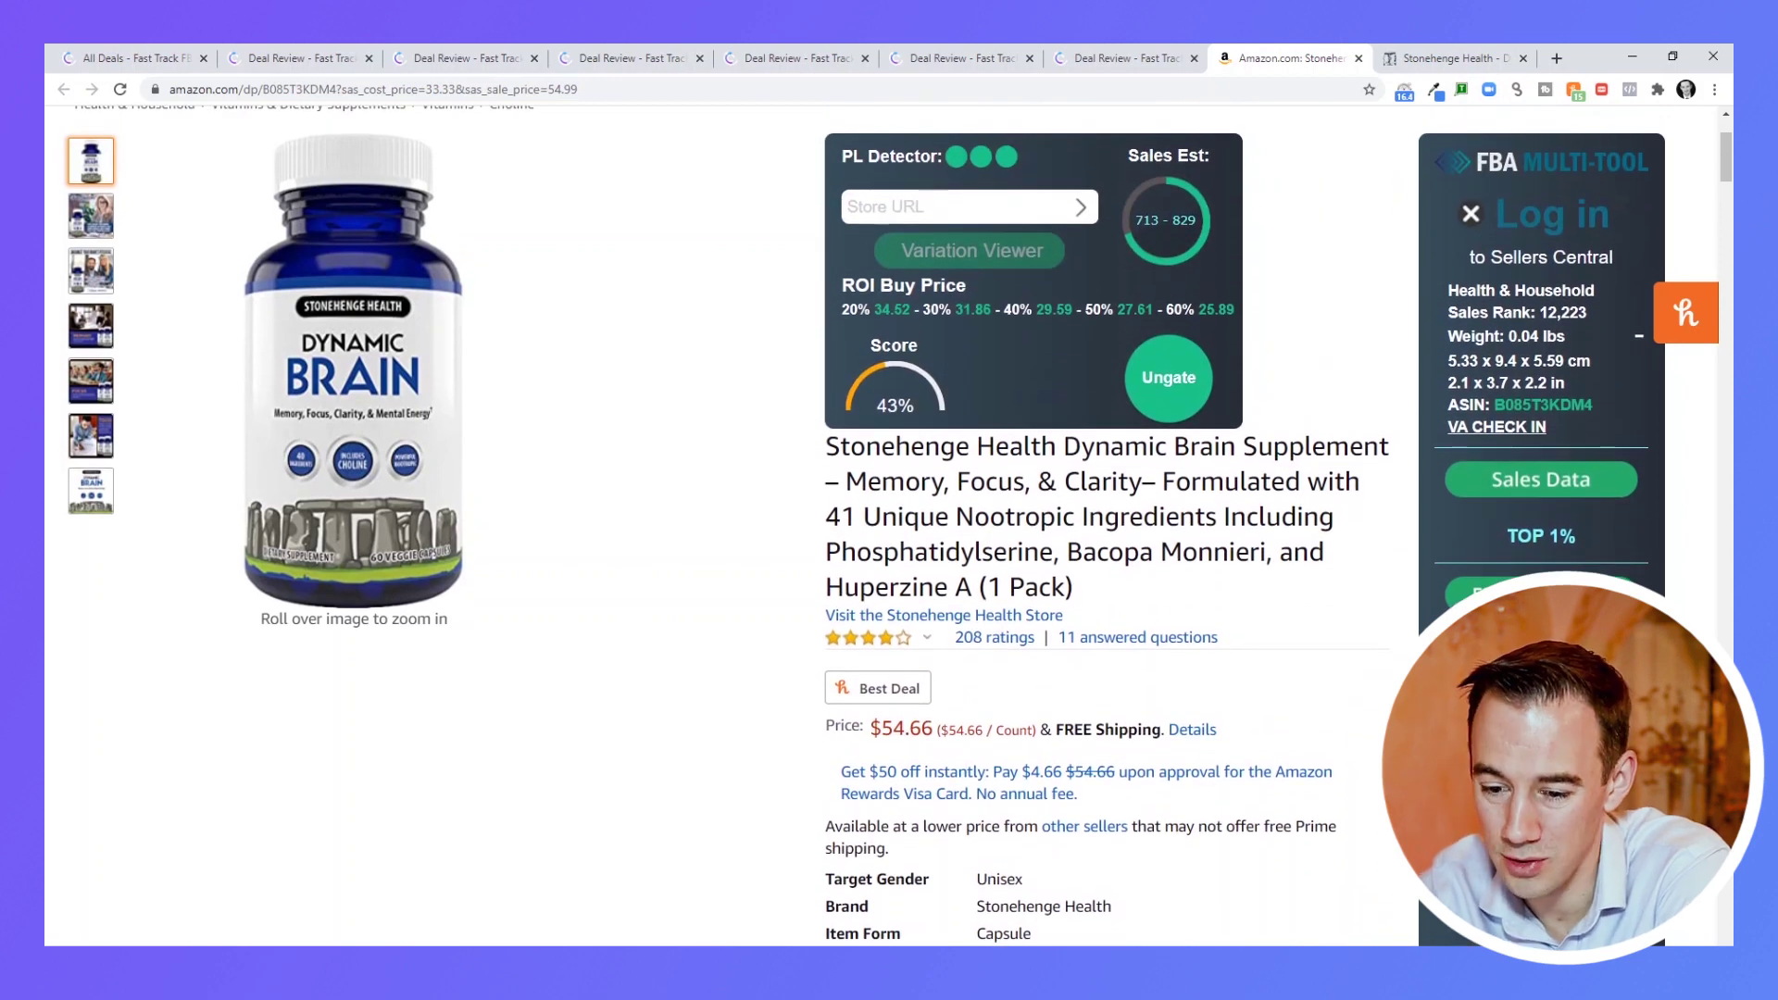
scroll(1102, 518, "down", 7)
scroll(1102, 518, "up", 7)
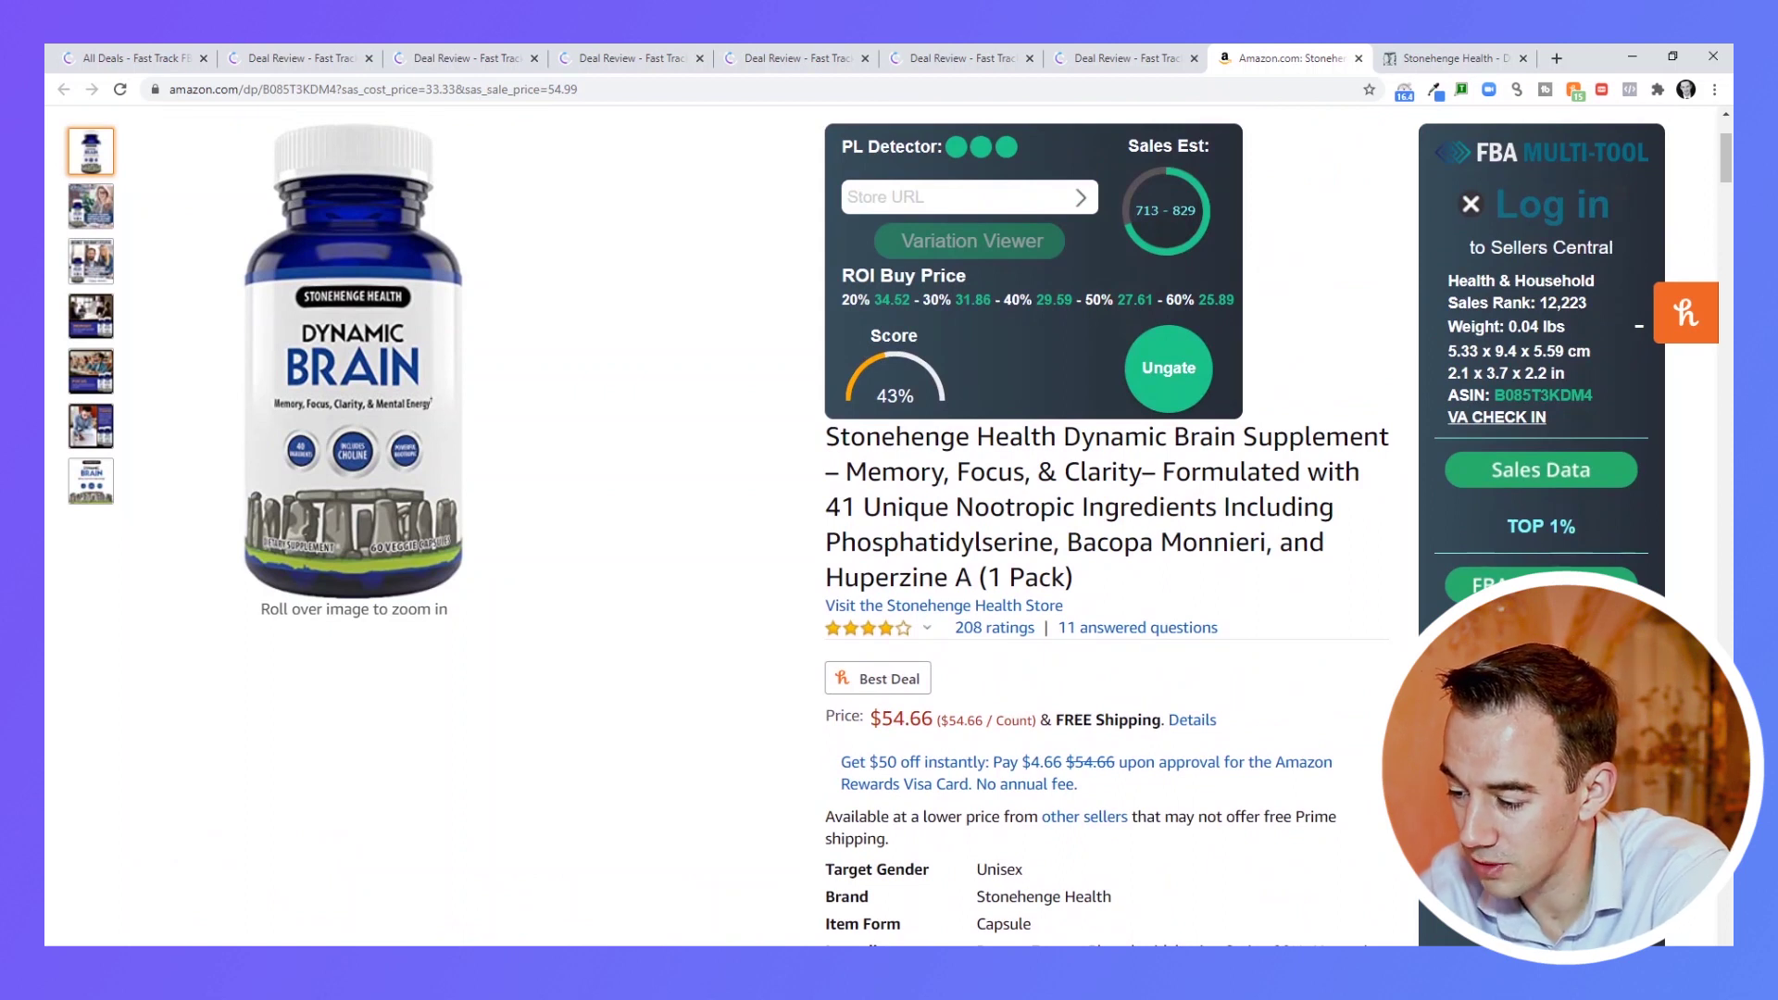
scroll(1102, 519, "down", 2)
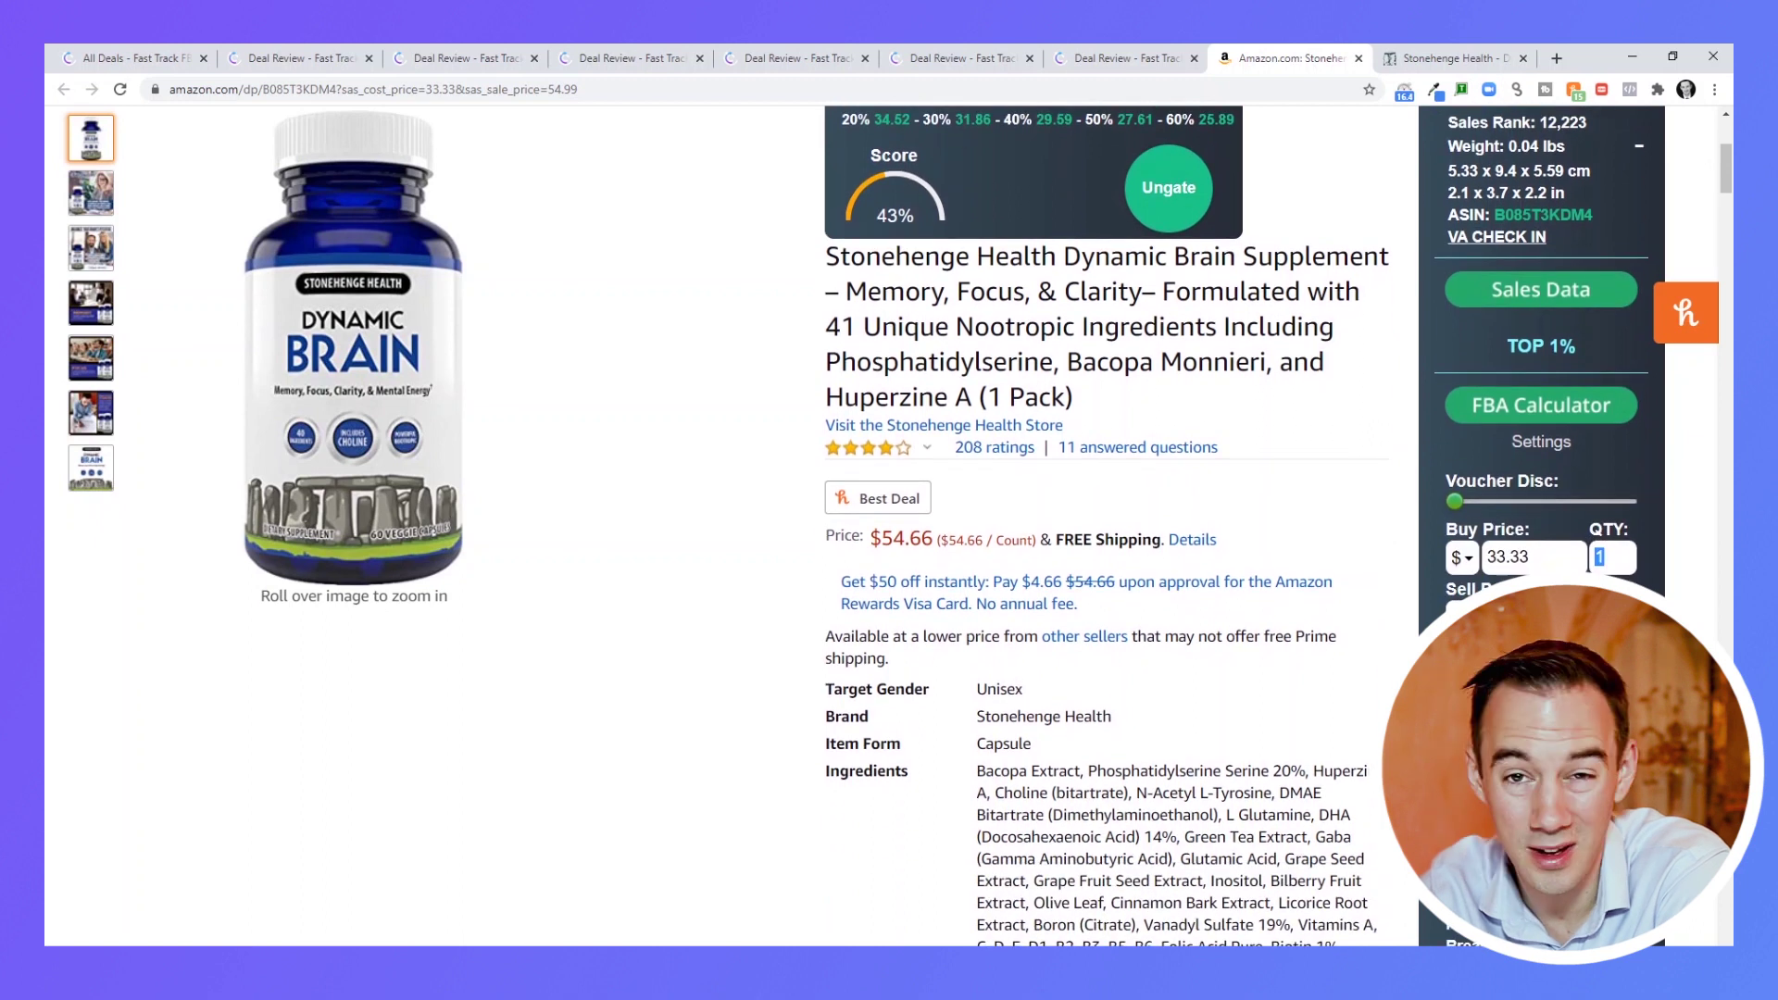
scroll(1102, 519, "down", 1)
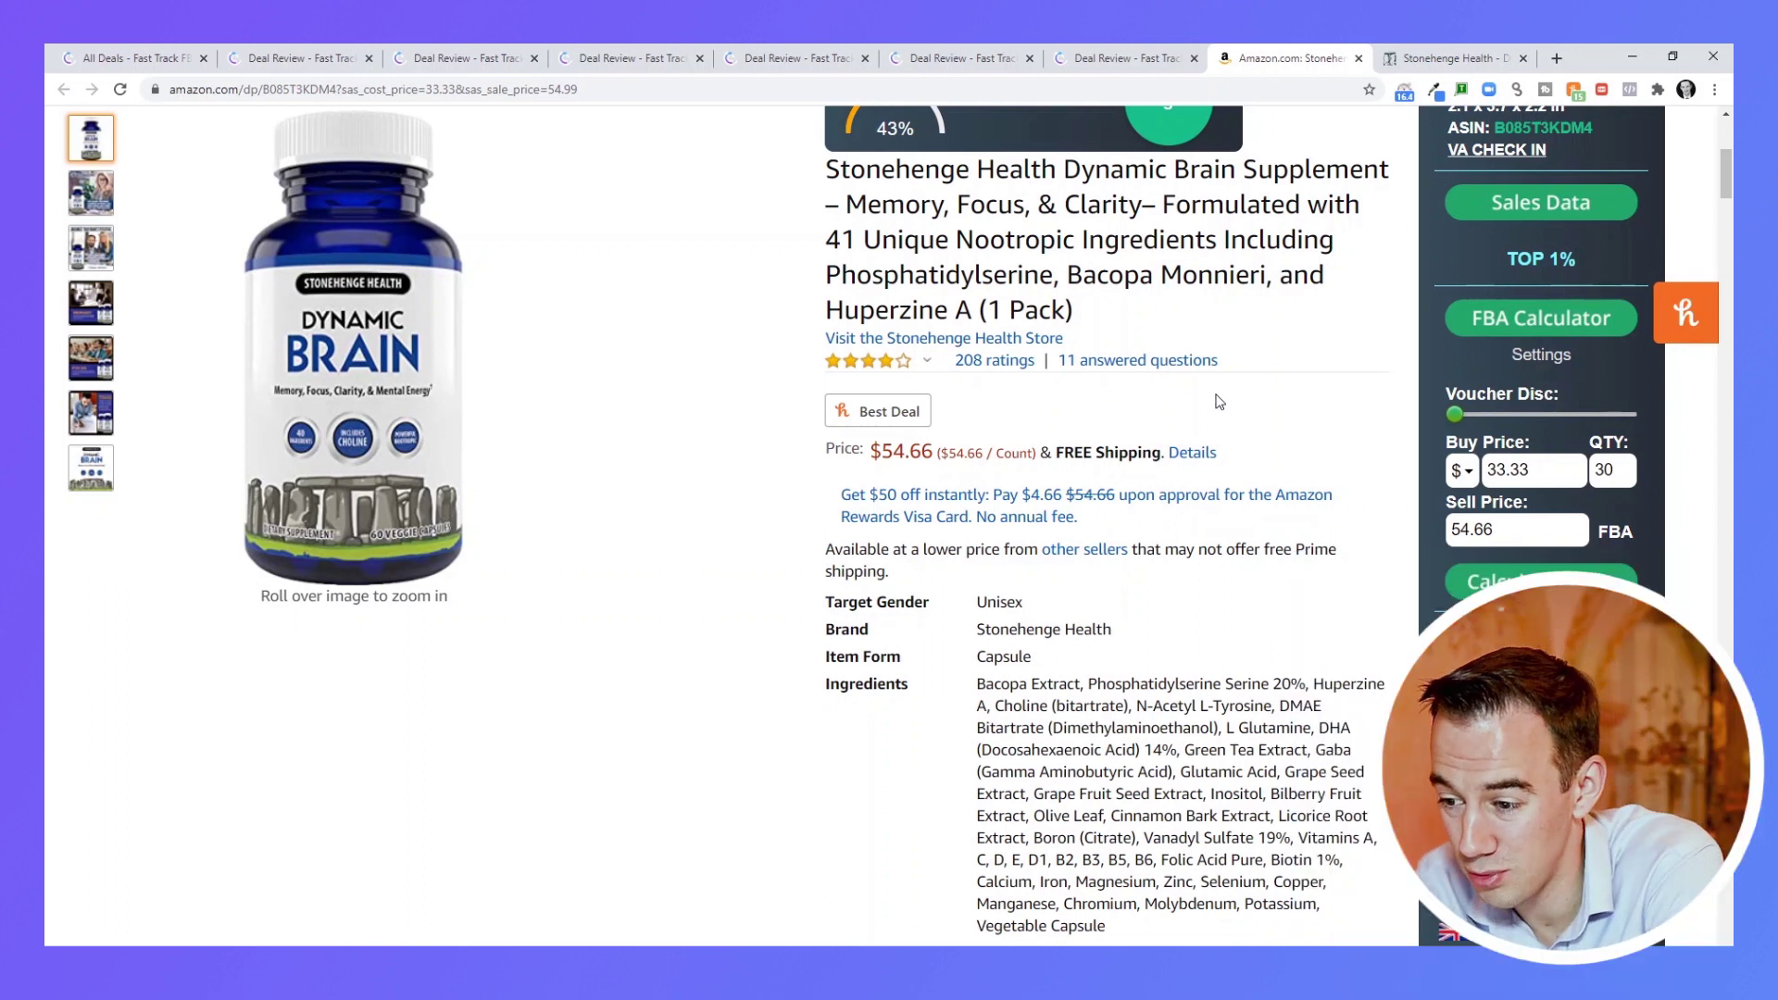
Recheck the listing's ROI buy prices, price history stability and calculated profit.
scroll(1152, 153, "up", 2)
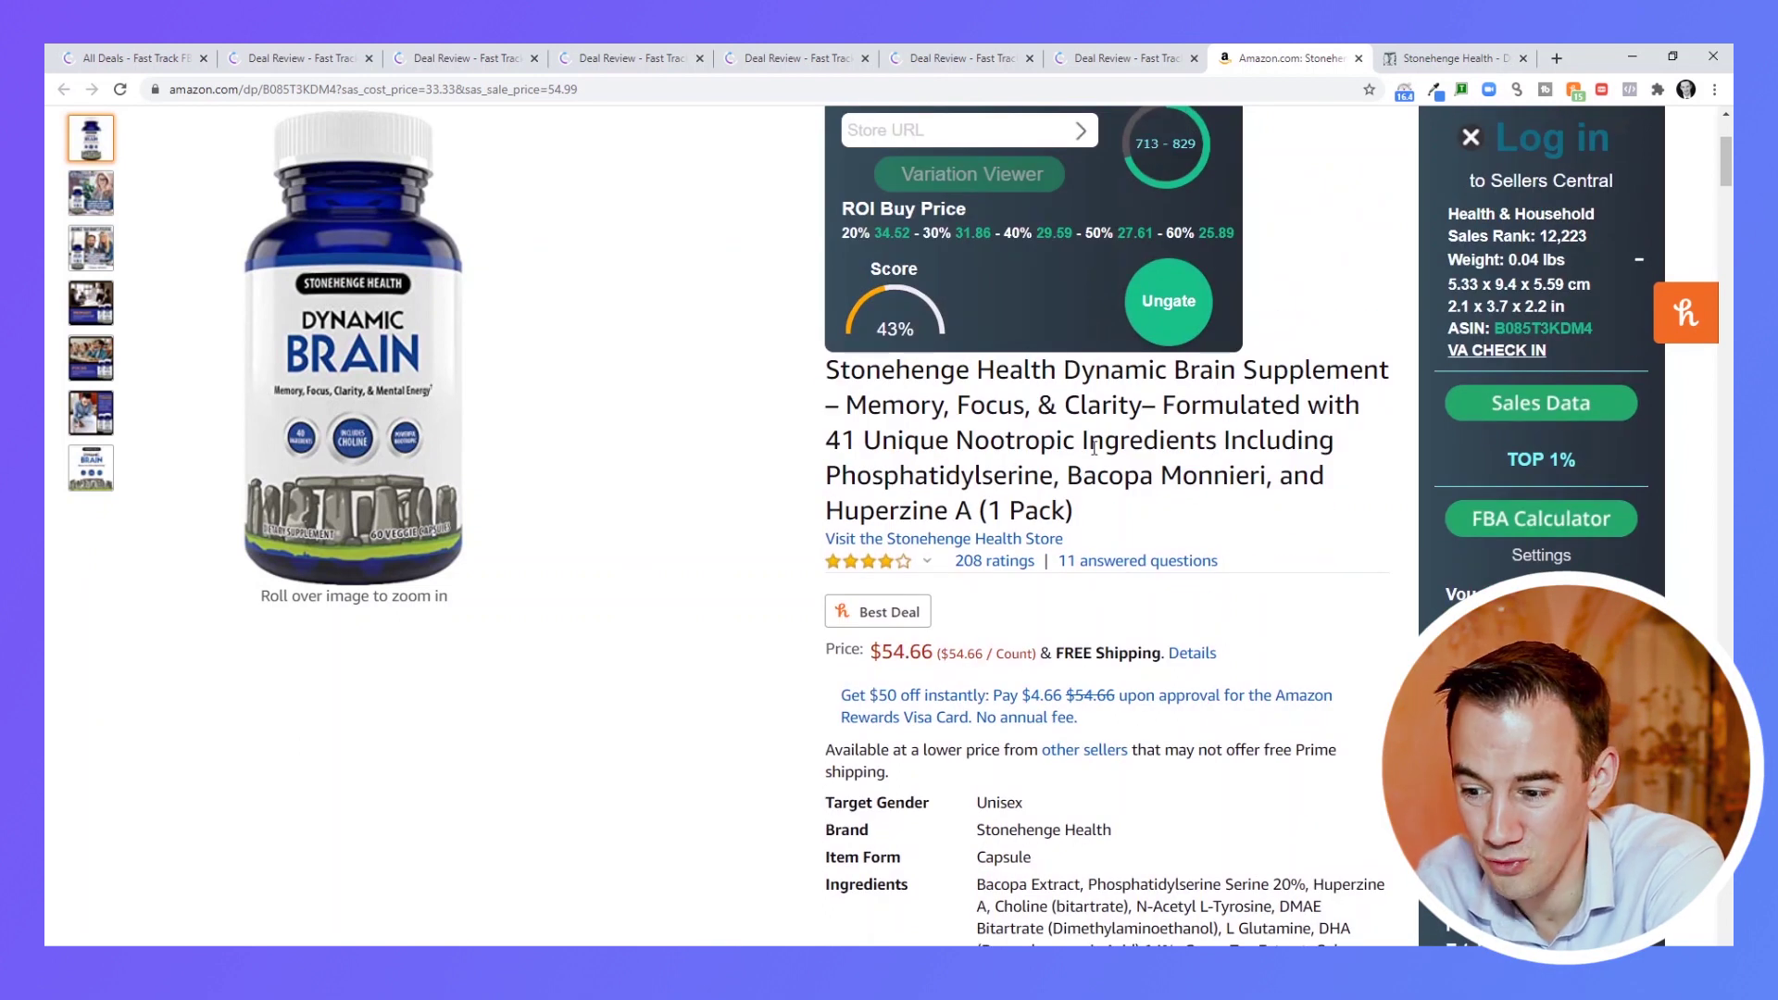
scroll(1094, 448, "down", 8)
scroll(1094, 448, "down", 6)
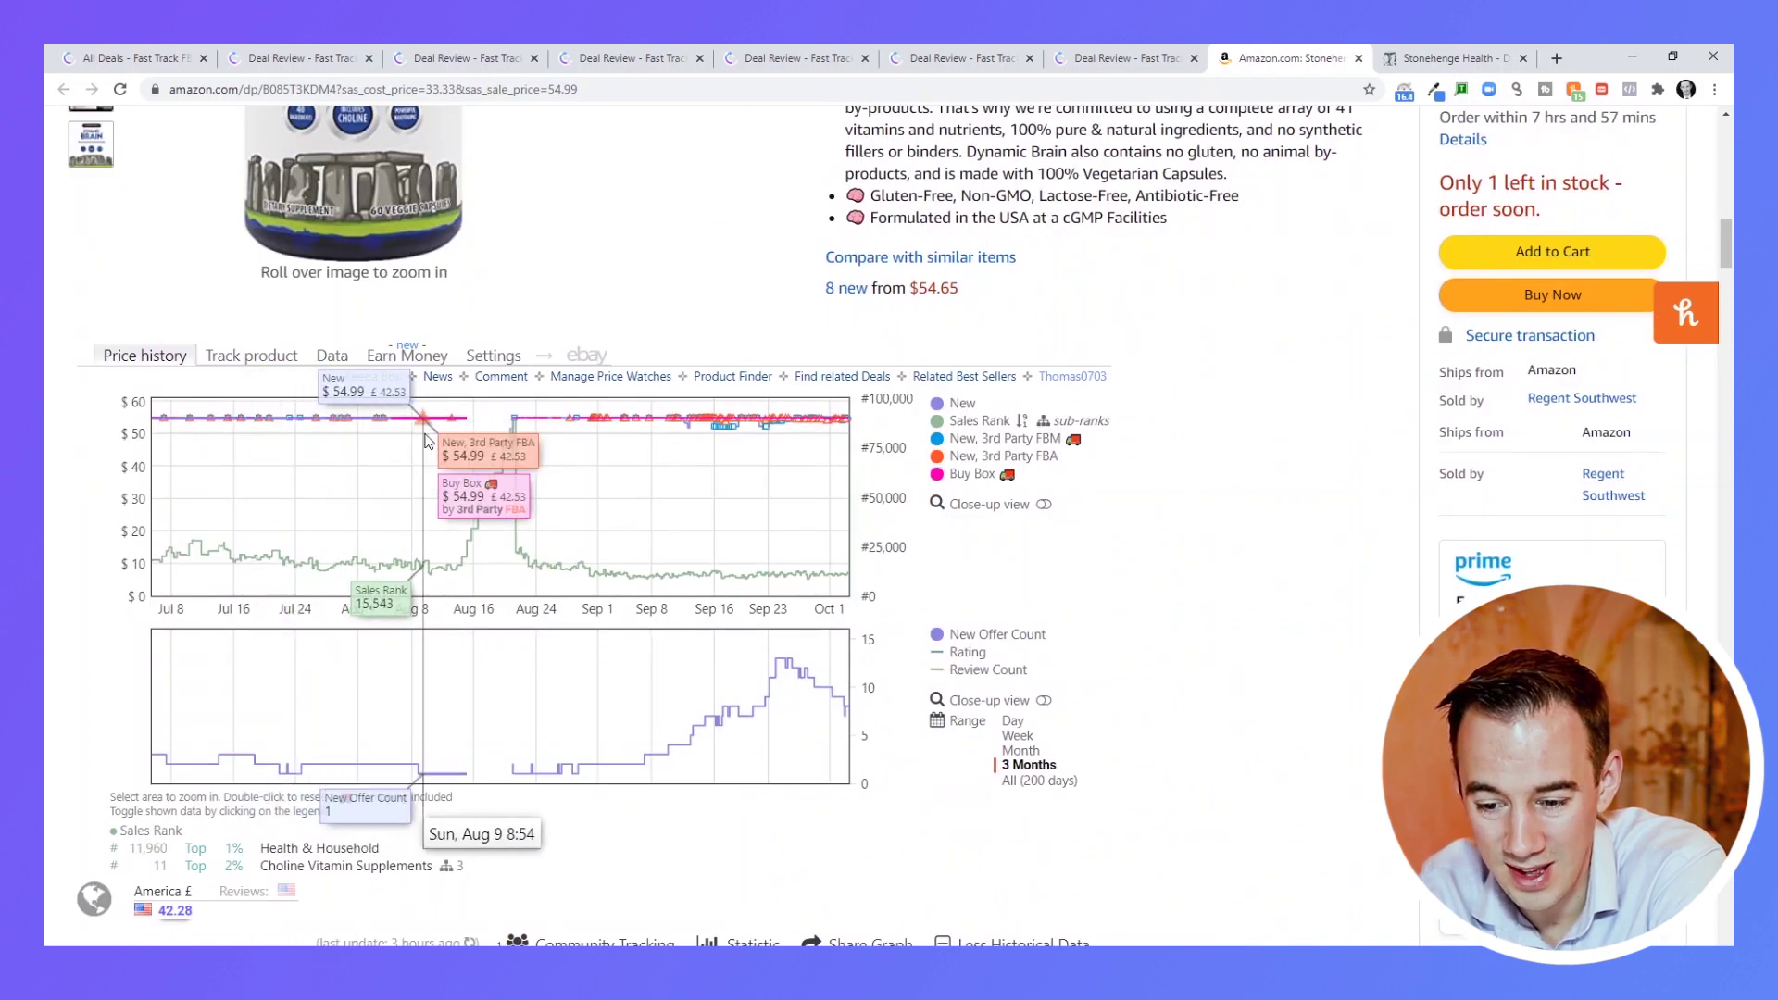
scroll(734, 468, "up", 12)
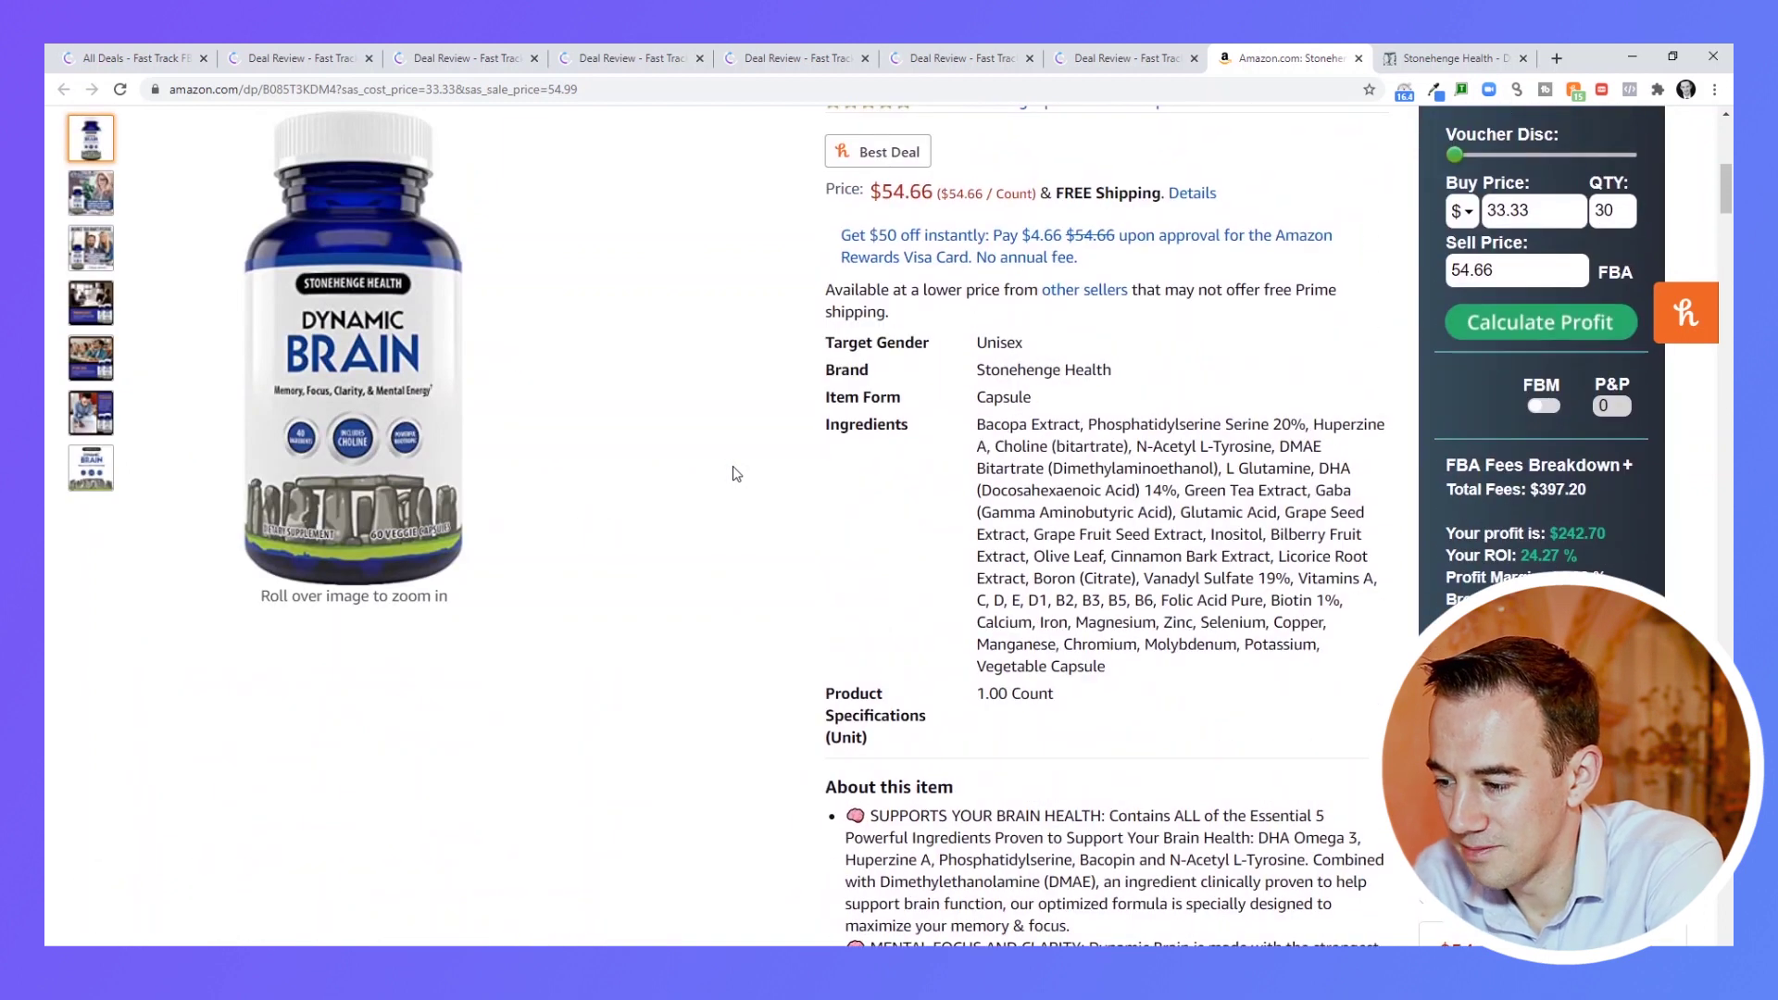
scroll(732, 465, "up", 2)
Return to the Health & Household deal review and log an Other issue: "Please hide this deal because I have used it for a YouTube Video".
left_click(1166, 52)
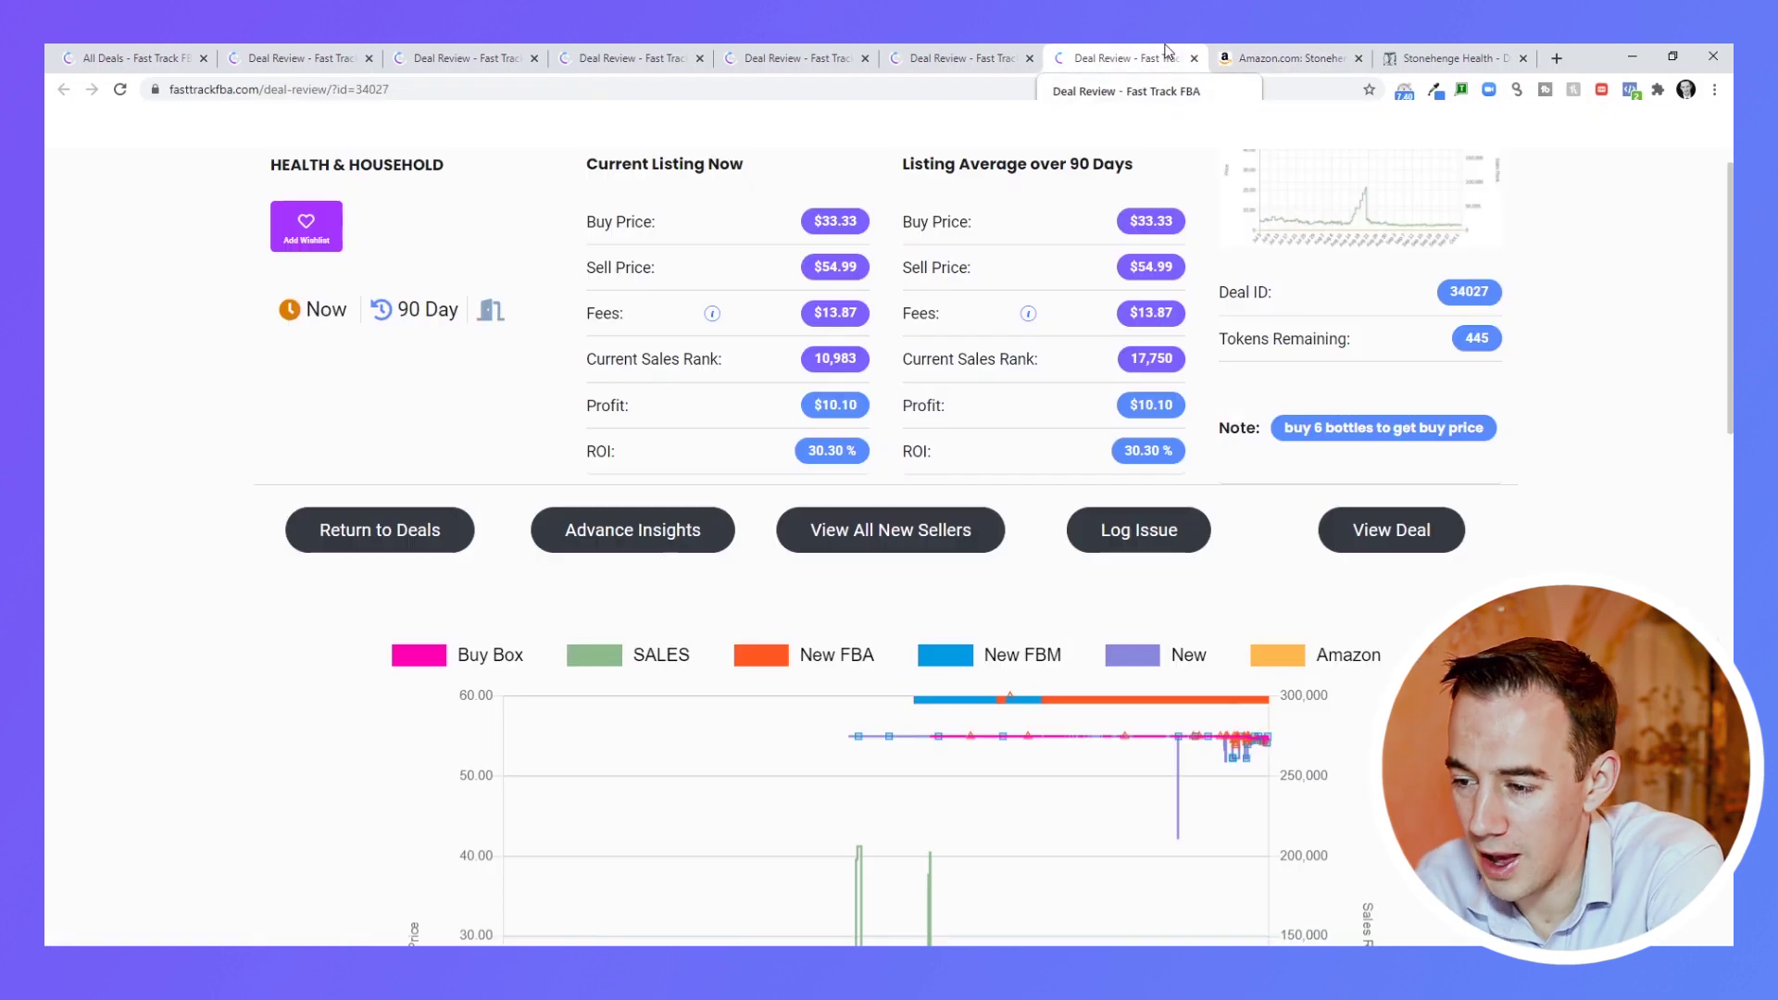
right_click(1102, 51)
left_click(1082, 51)
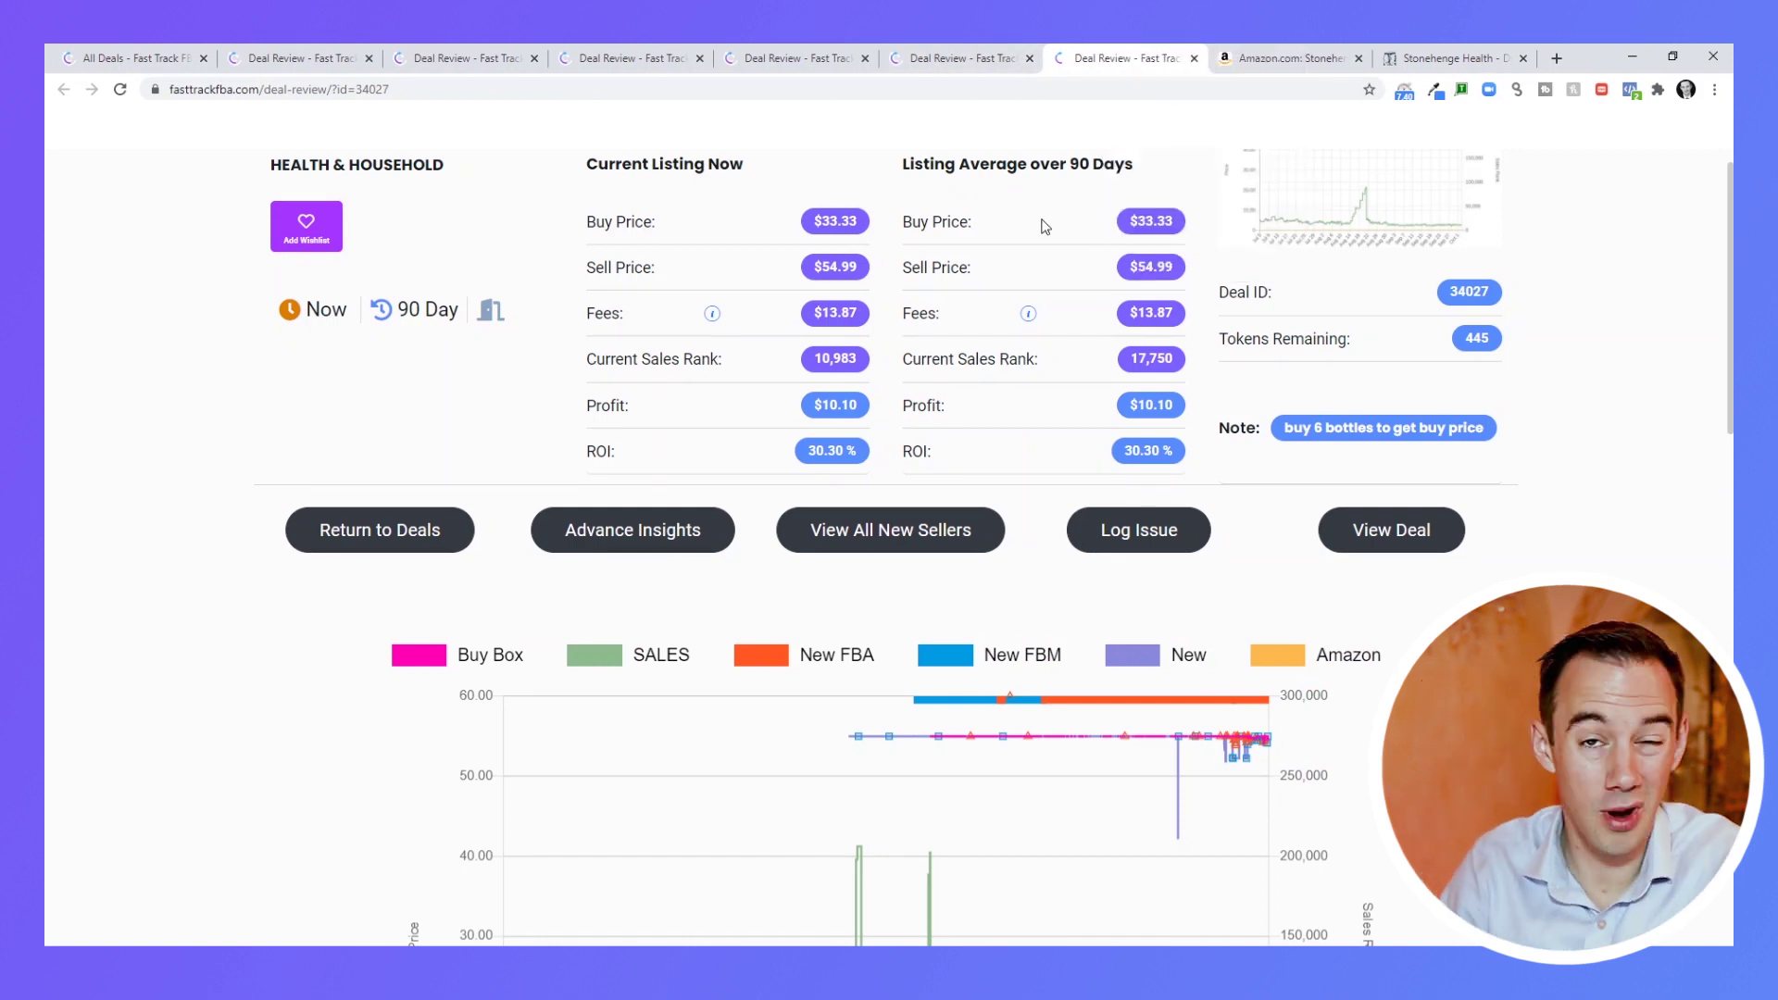
scroll(1048, 488, "up", 2)
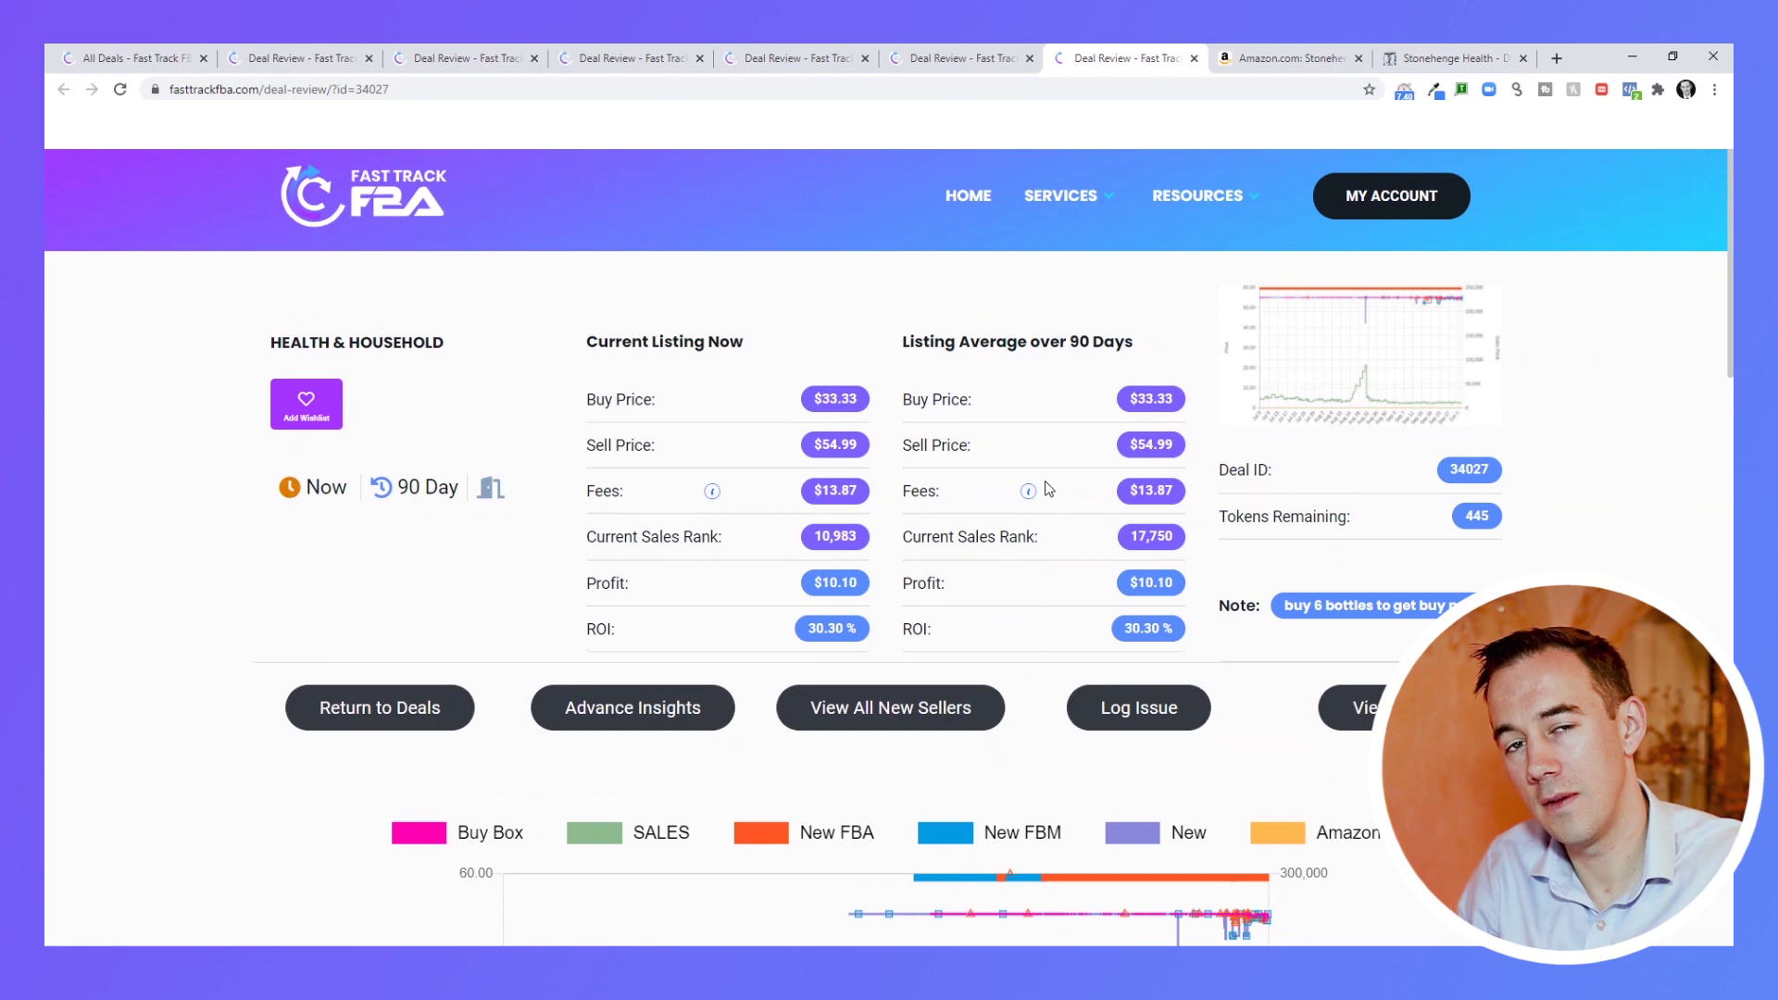
left_click(1148, 724)
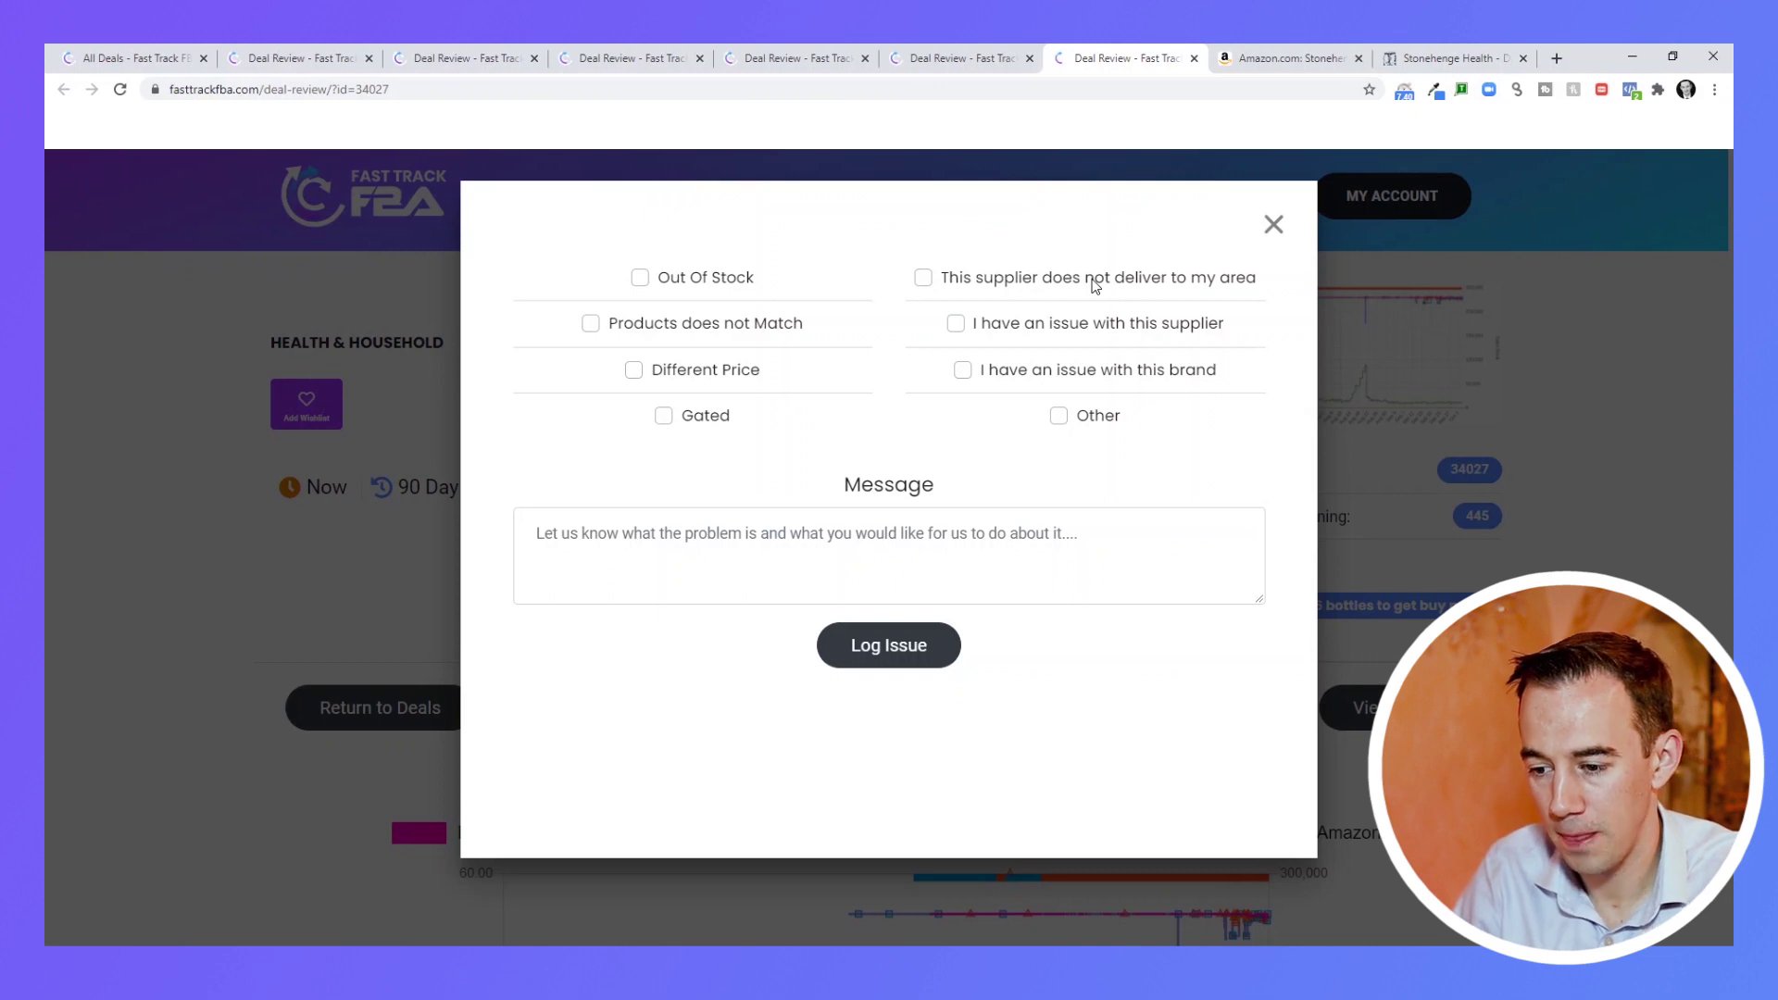
left_click(1063, 417)
left_click(1032, 521)
type("Please hide this deal because I have used it for a YouTube Video")
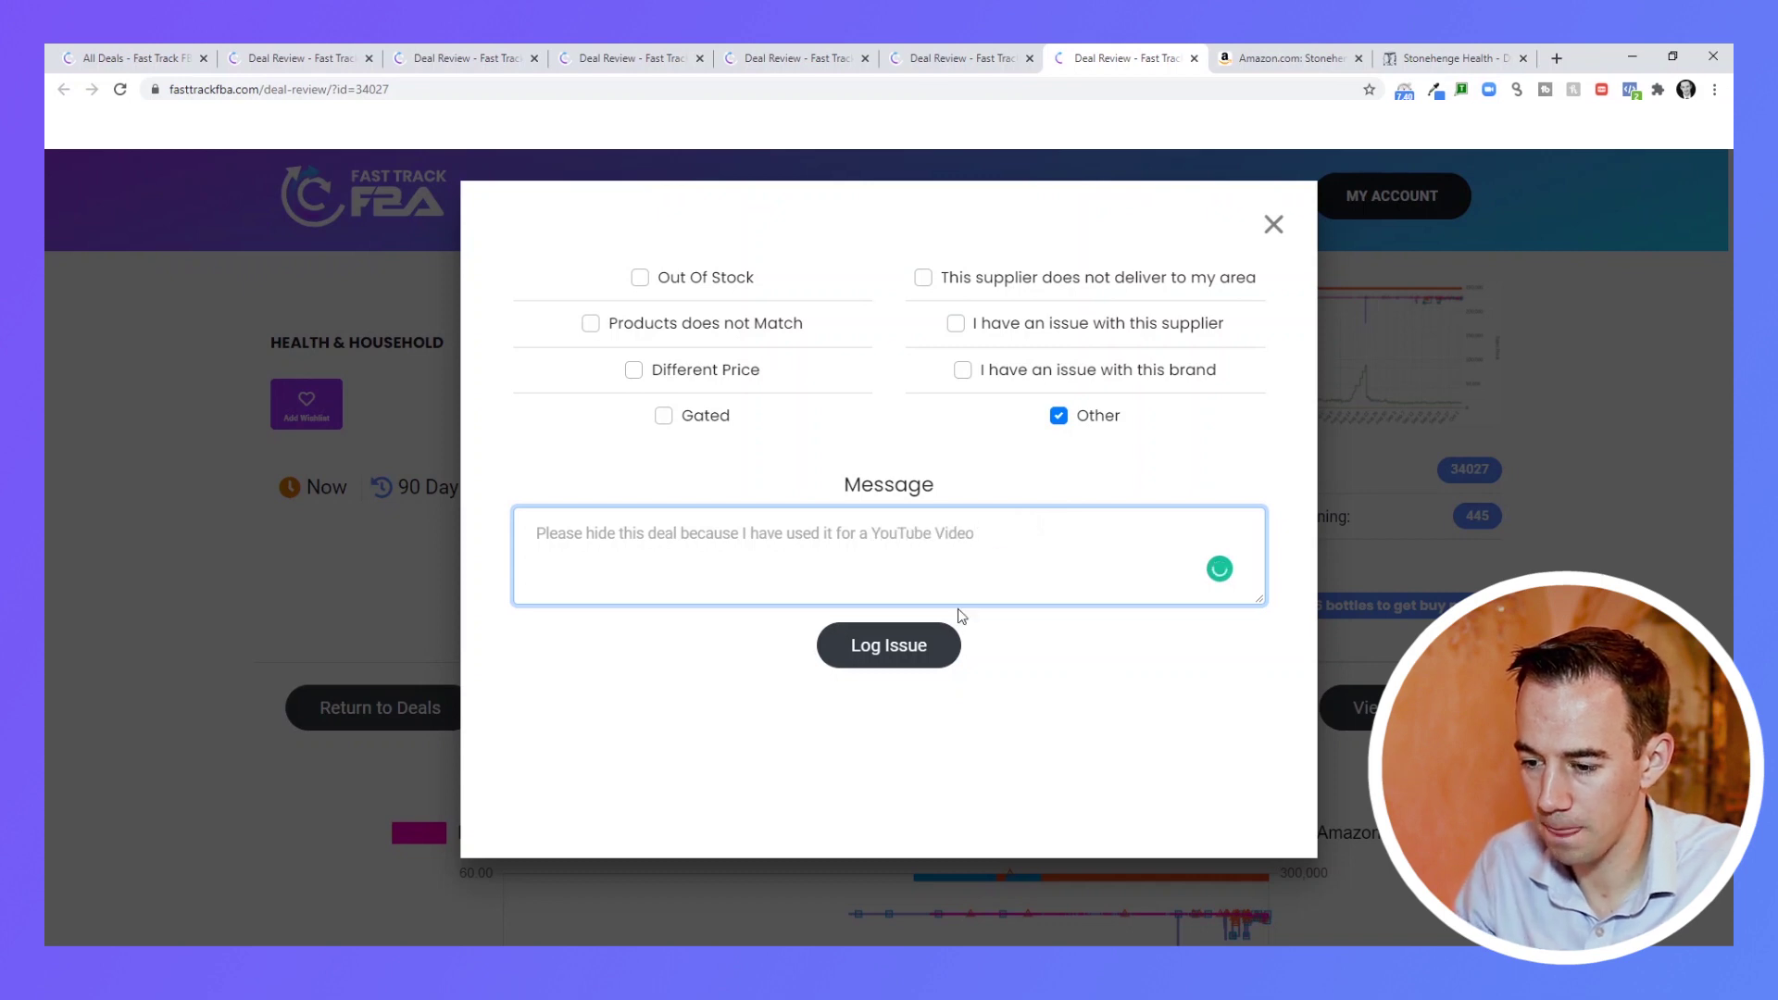
left_click(929, 649)
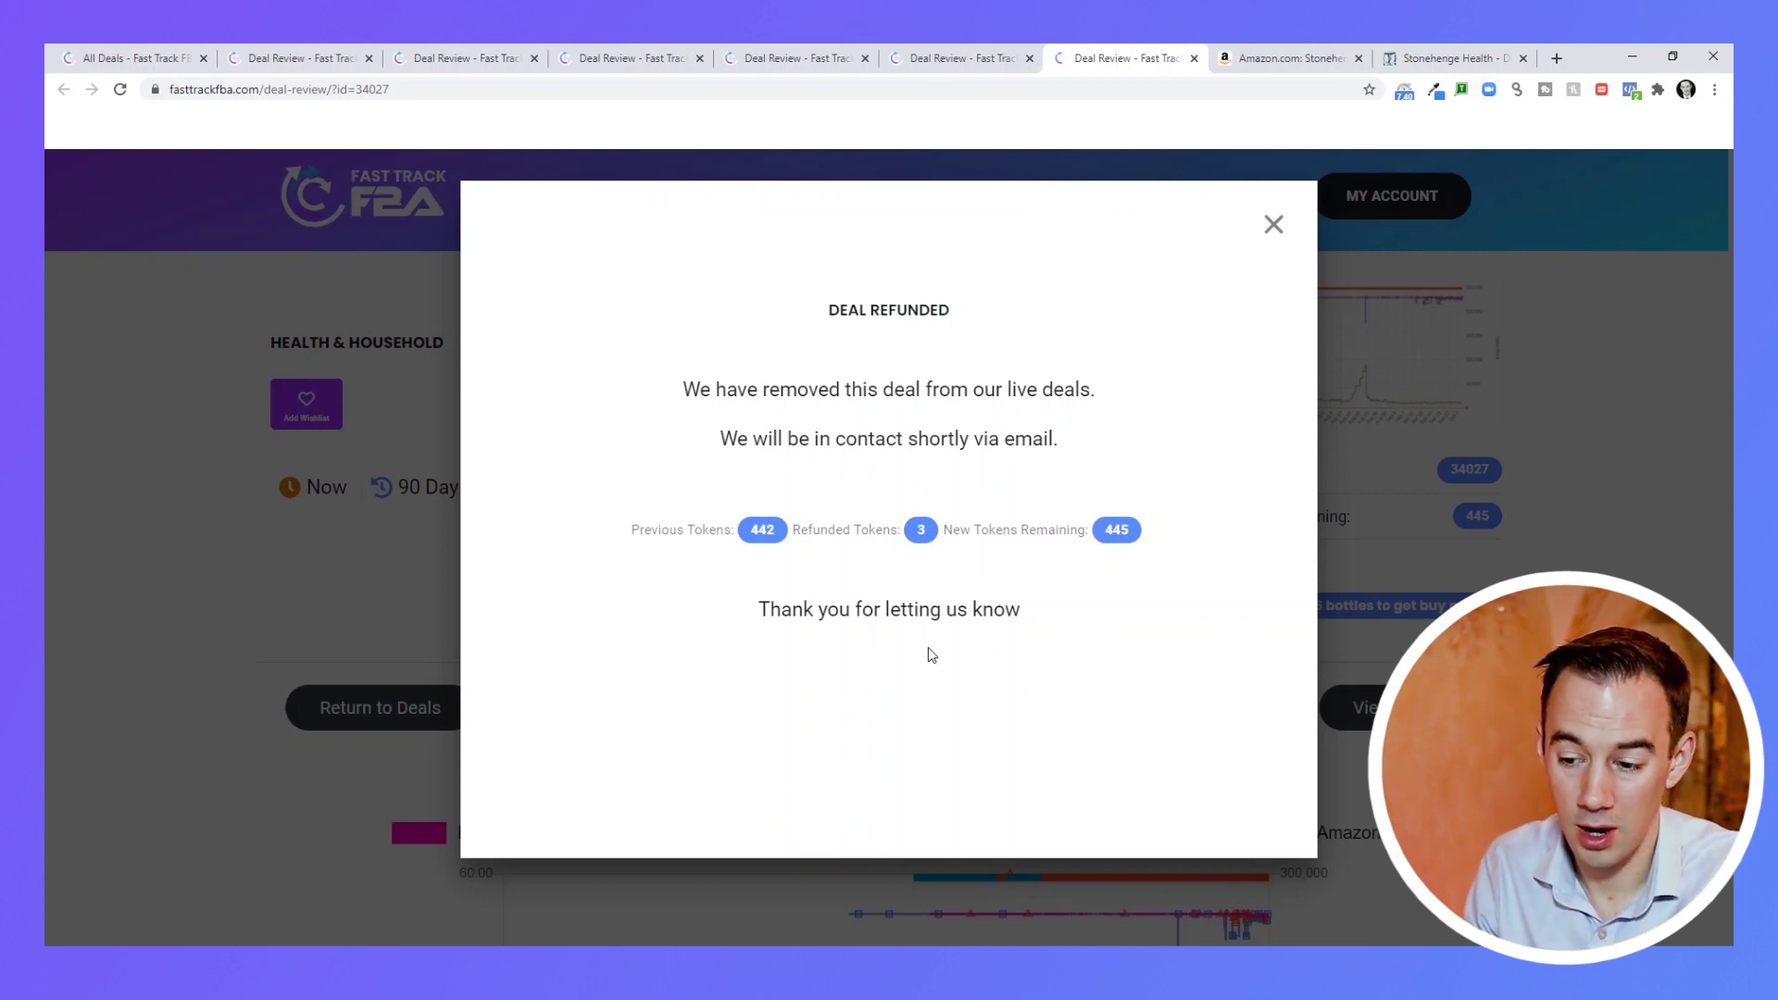
left_click(1273, 222)
mouse_move(1281, 220)
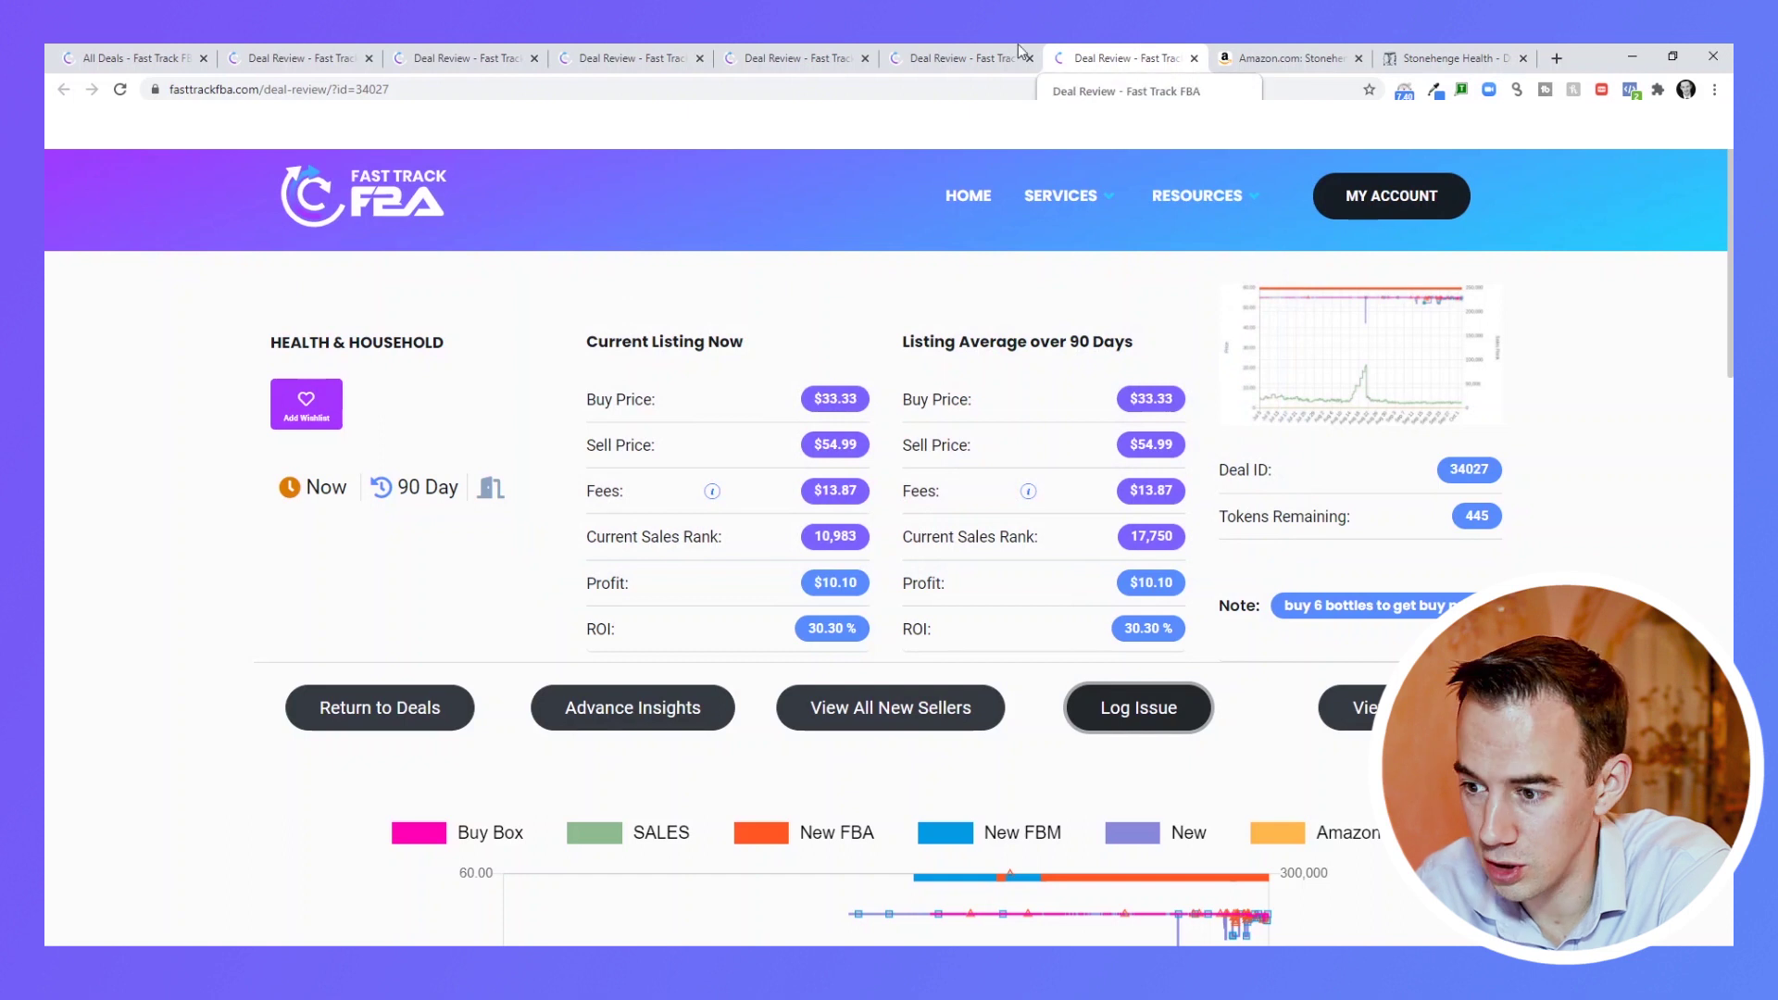
Switch to the Beauty & Personal Care deal review and close all browser tabs that follow it.
left_click(951, 54)
right_click(949, 44)
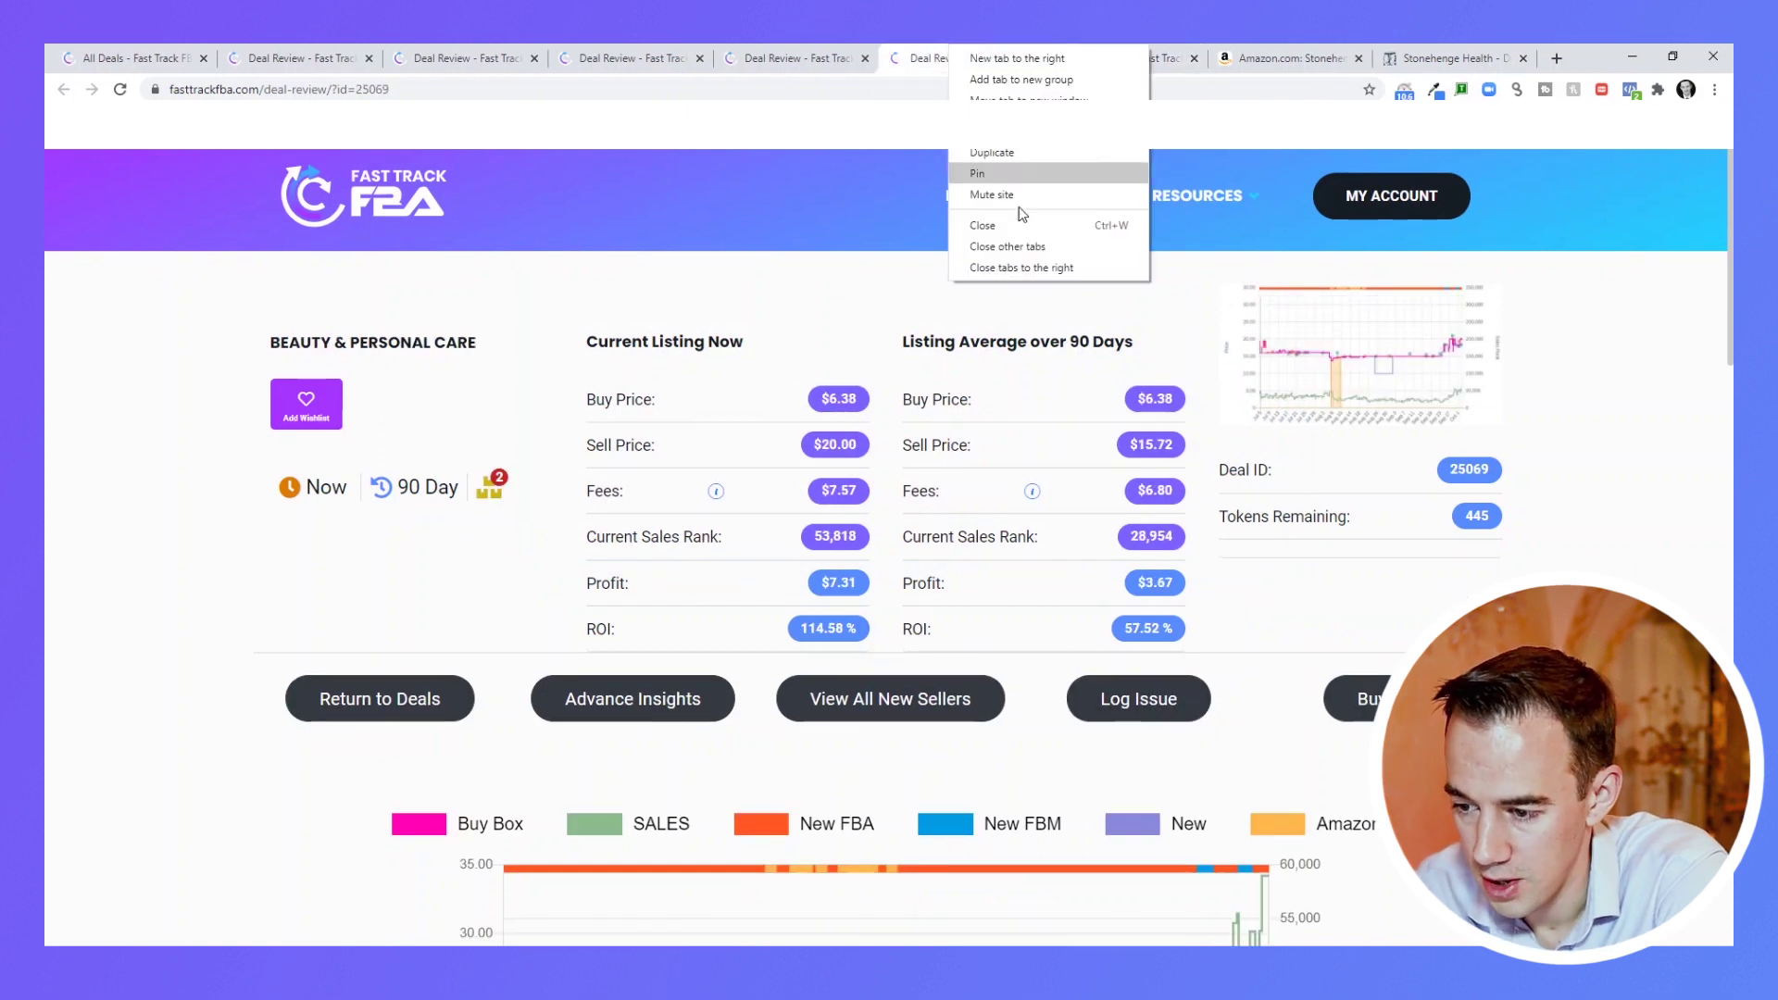
left_click(1028, 263)
Examine the Beauty & Personal Care deal's three-month buy box price, sales rank and new offer count charts.
scroll(770, 359, "down", 2)
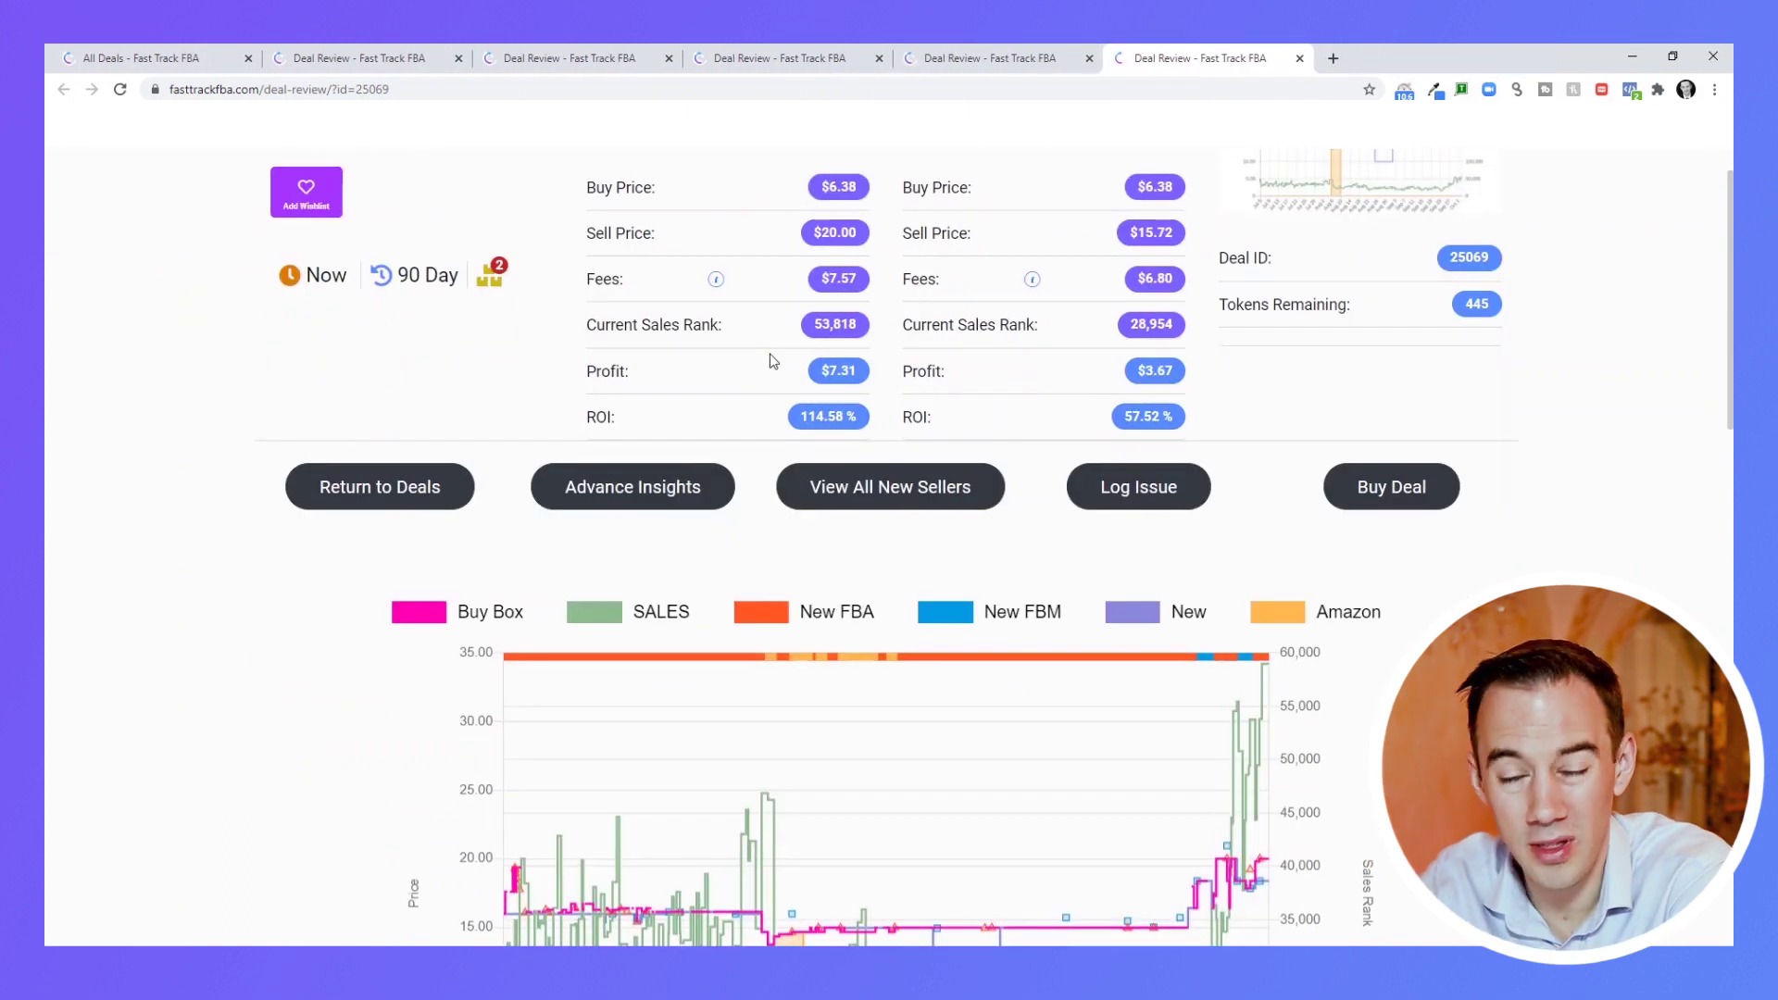
scroll(770, 359, "down", 5)
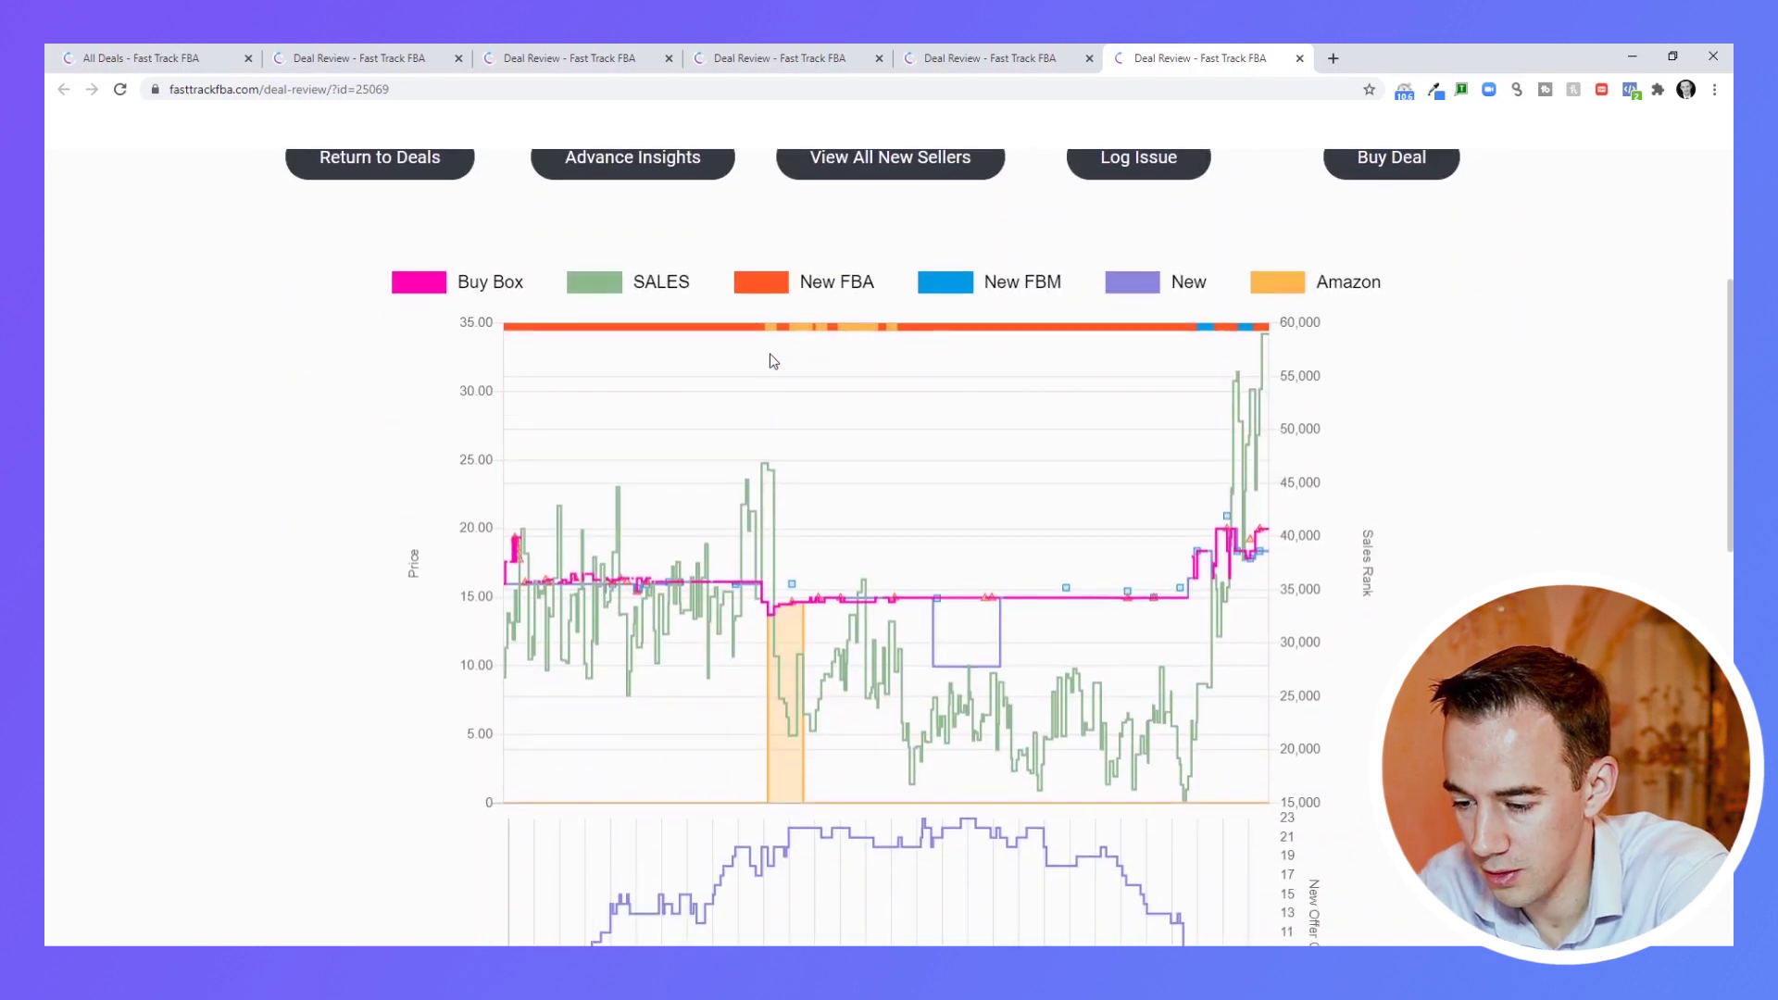
scroll(771, 359, "down", 1)
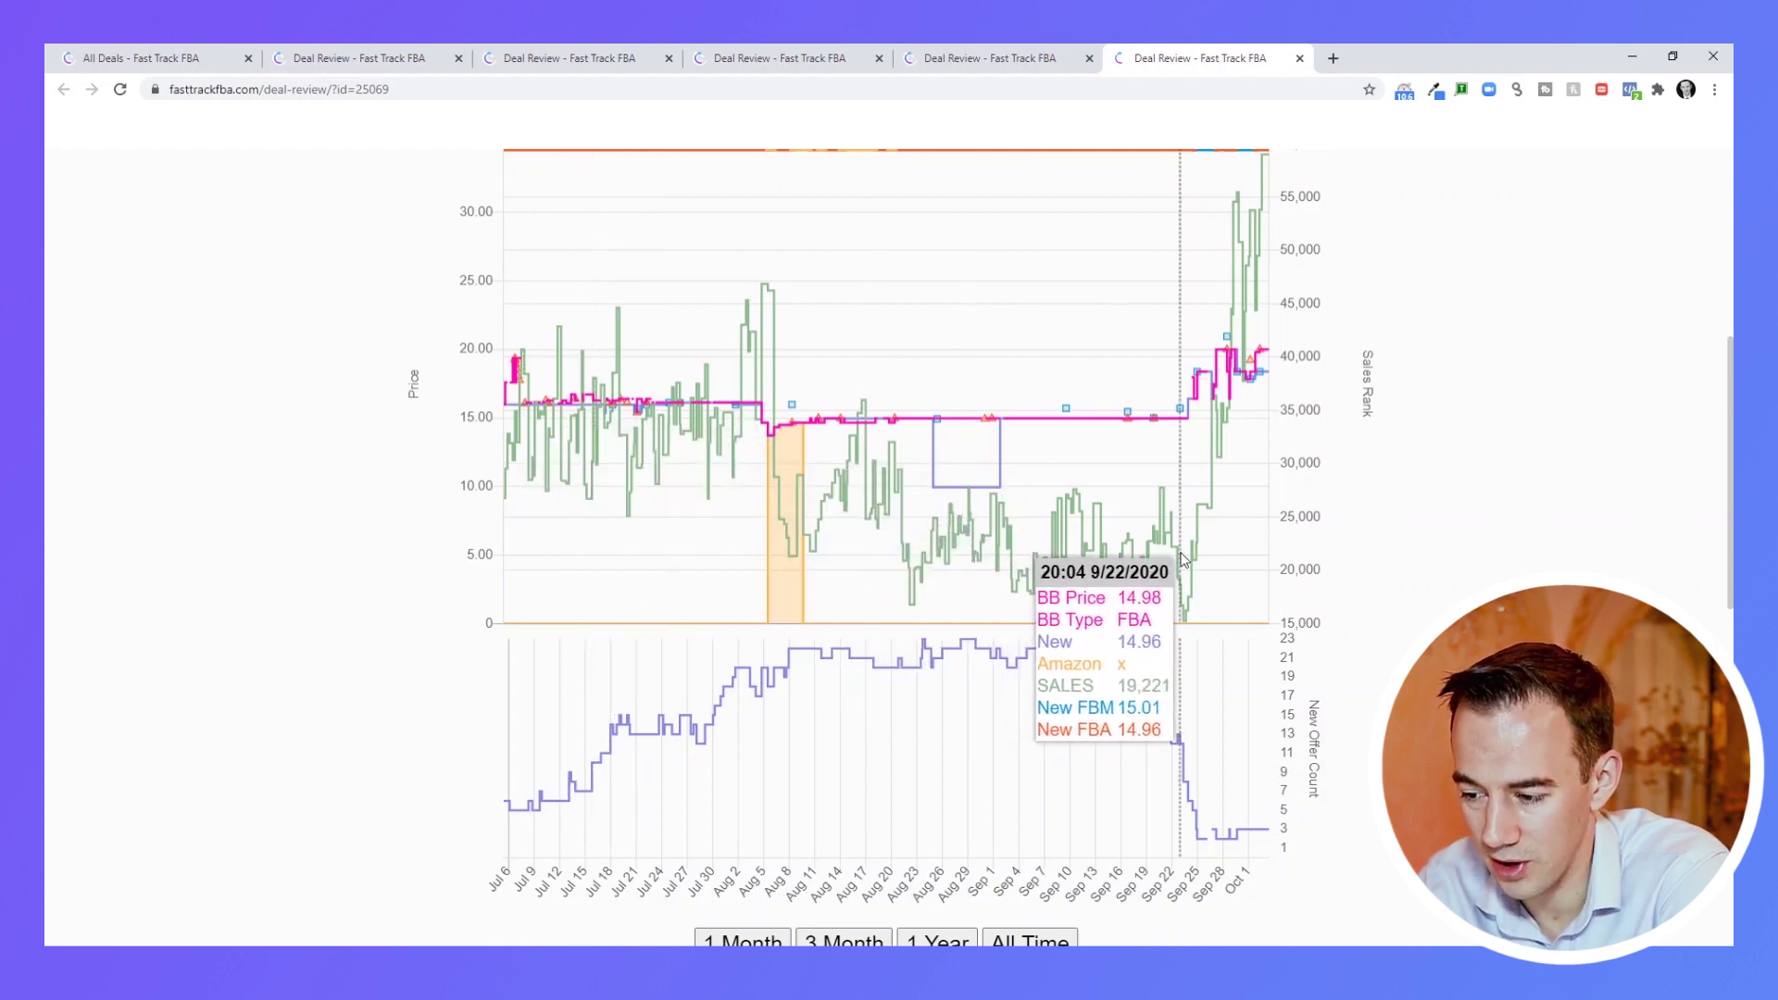
scroll(1265, 297, "down", 1)
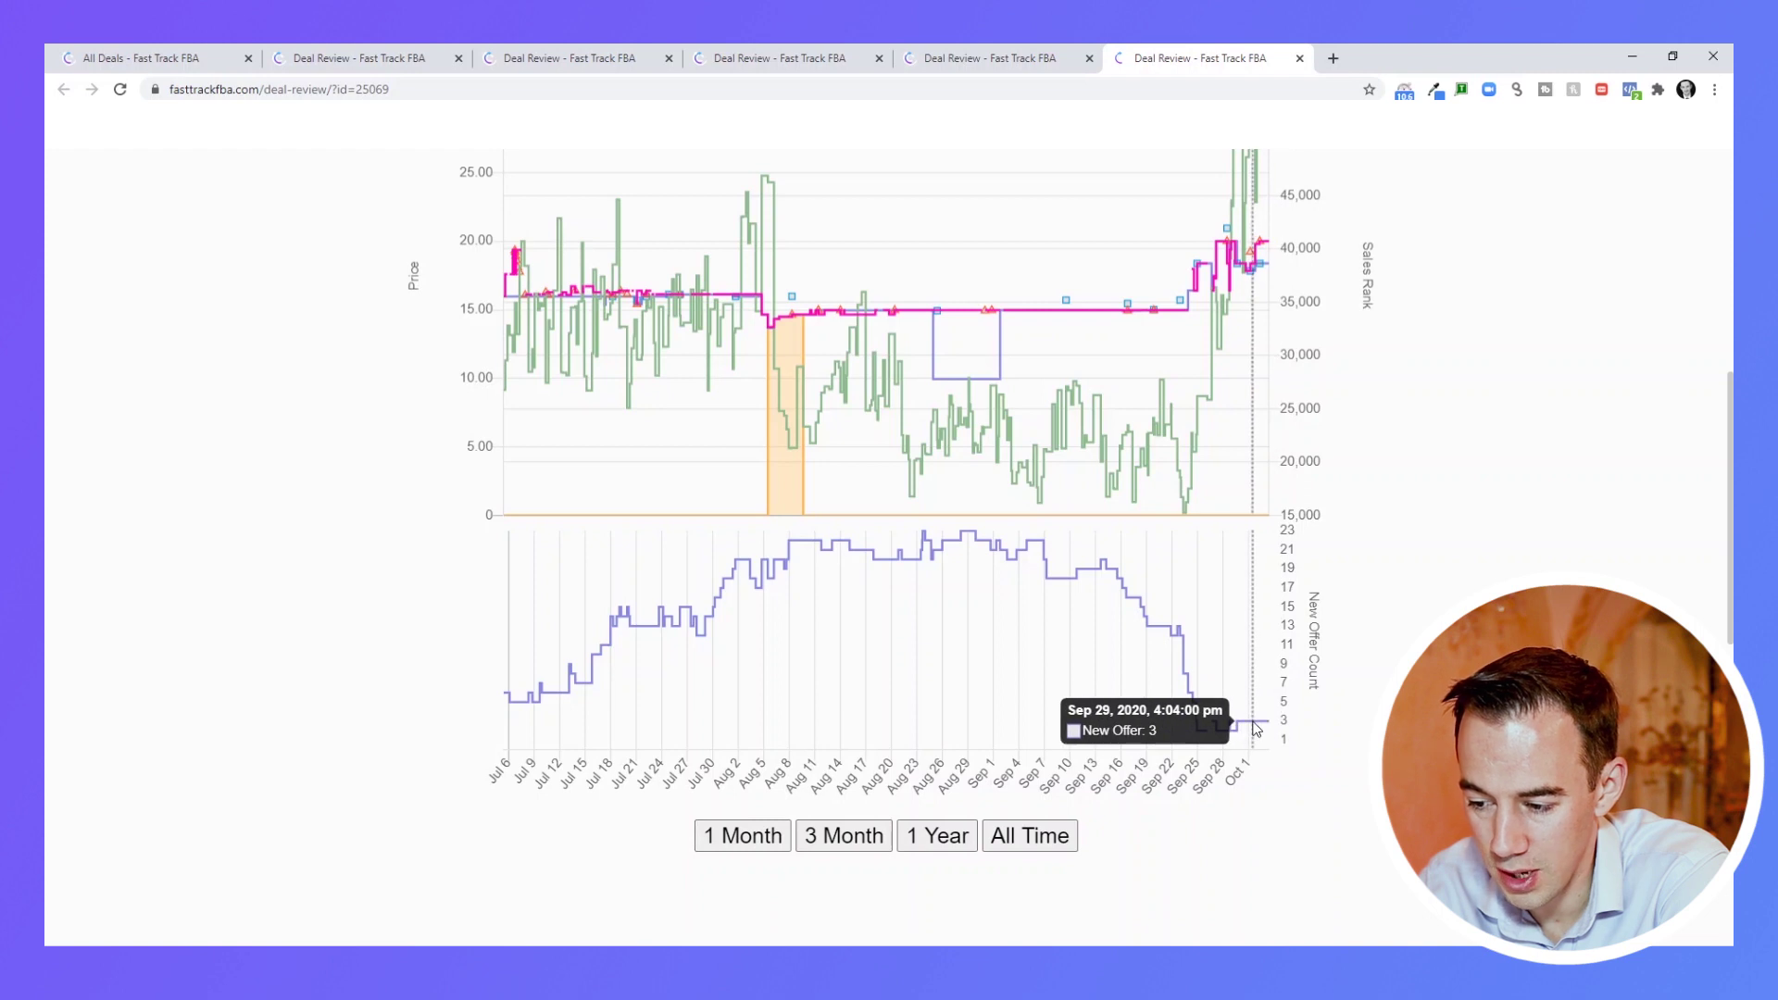
Show the deal's charts over 1 Year and examine the longer-term price, sales rank and Amazon presence.
left_click(938, 839)
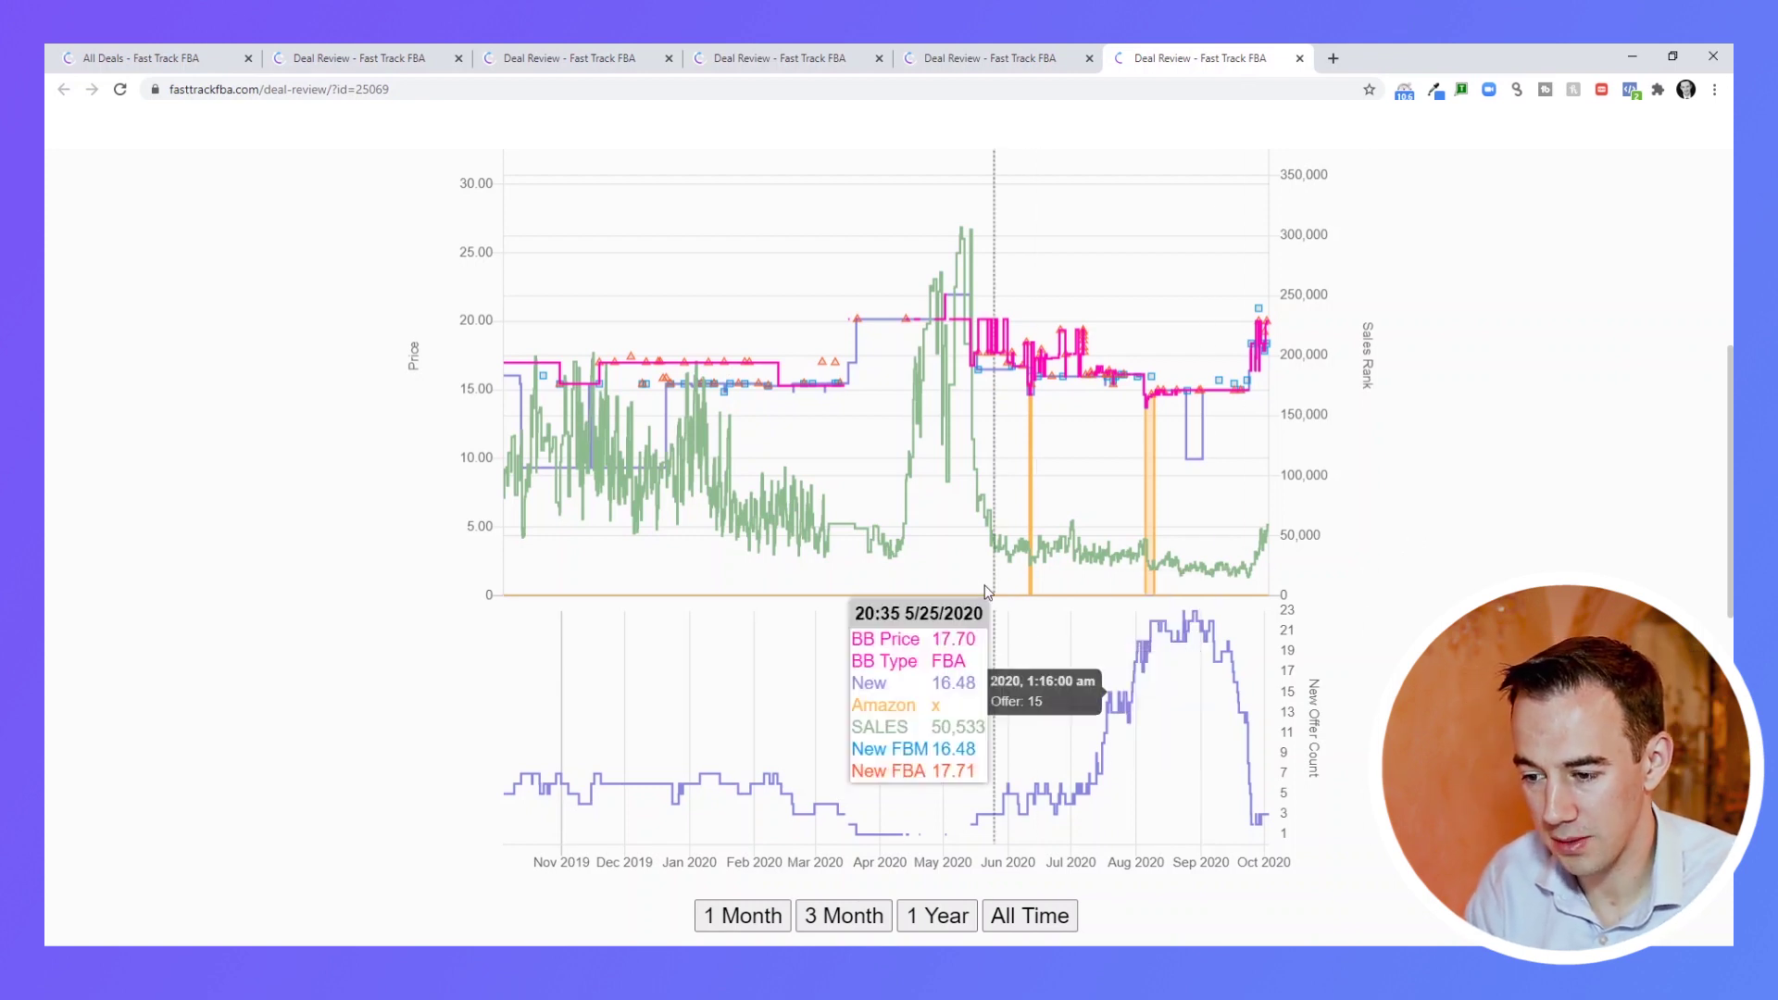
mouse_move(960, 568)
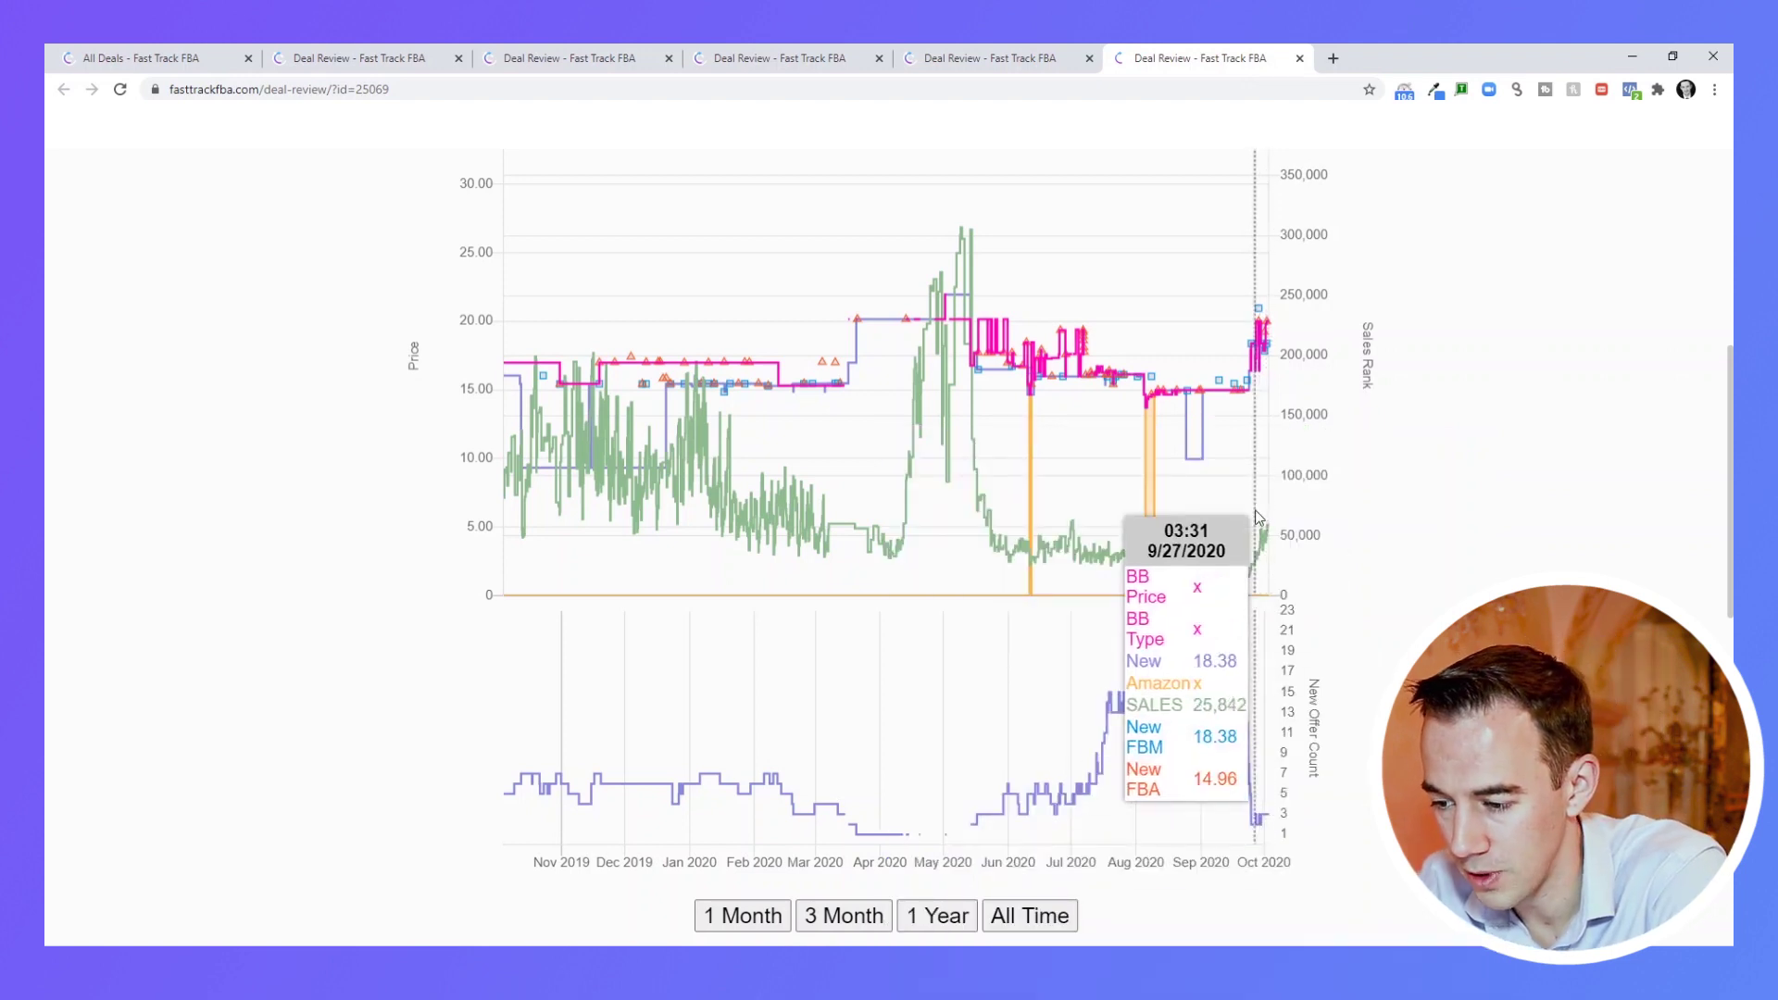
scroll(1328, 389, "up", 1)
scroll(1296, 380, "up", 1)
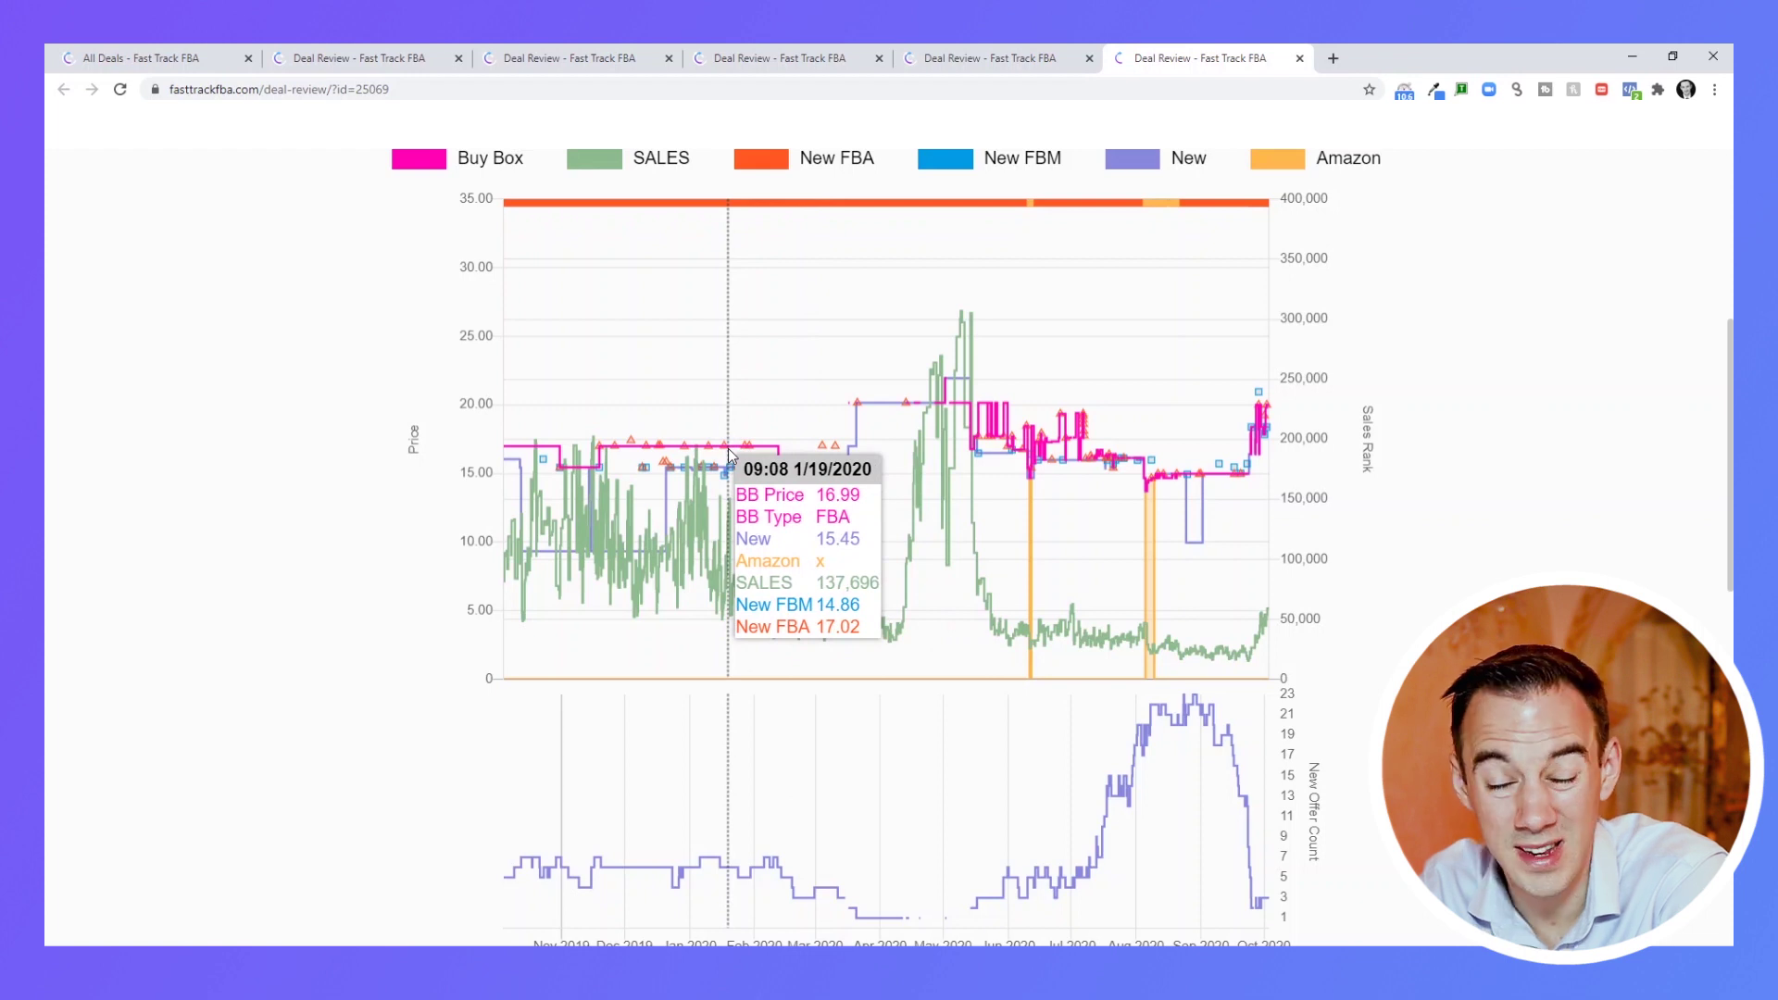
scroll(1393, 404, "up", 1)
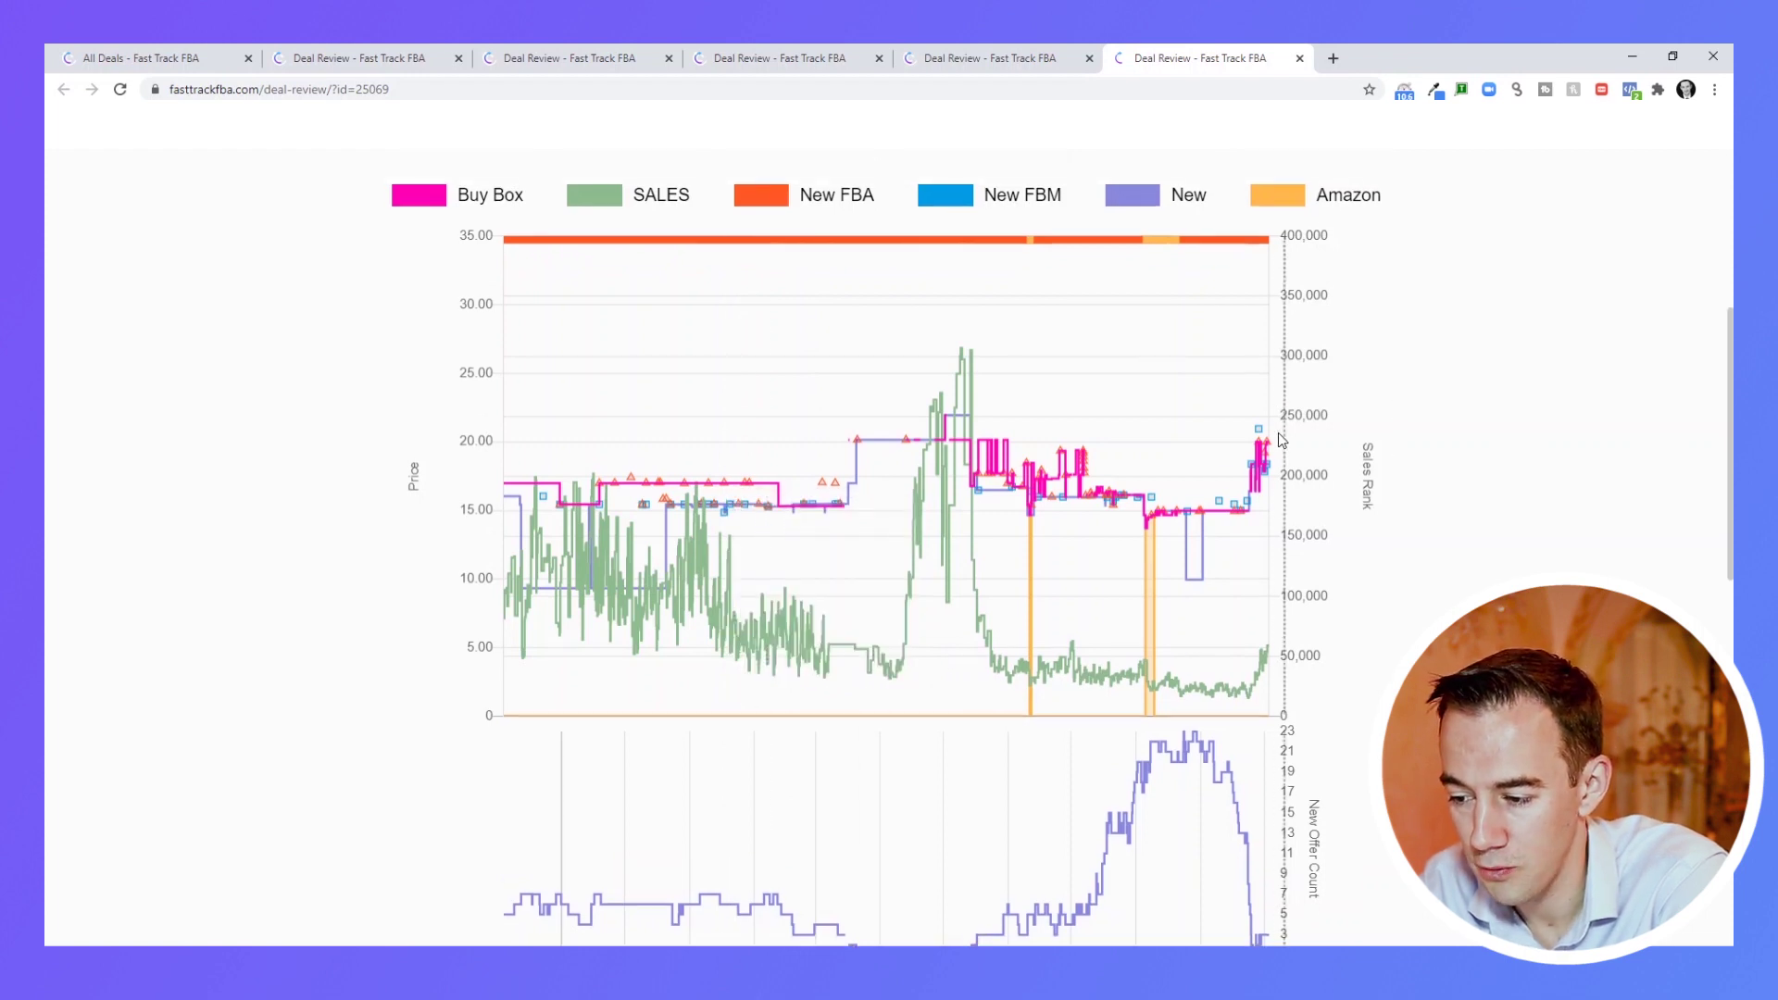
Review the deal's current and 90-day average profit figures, then open and dismiss the new sellers view.
scroll(1263, 450, "up", 5)
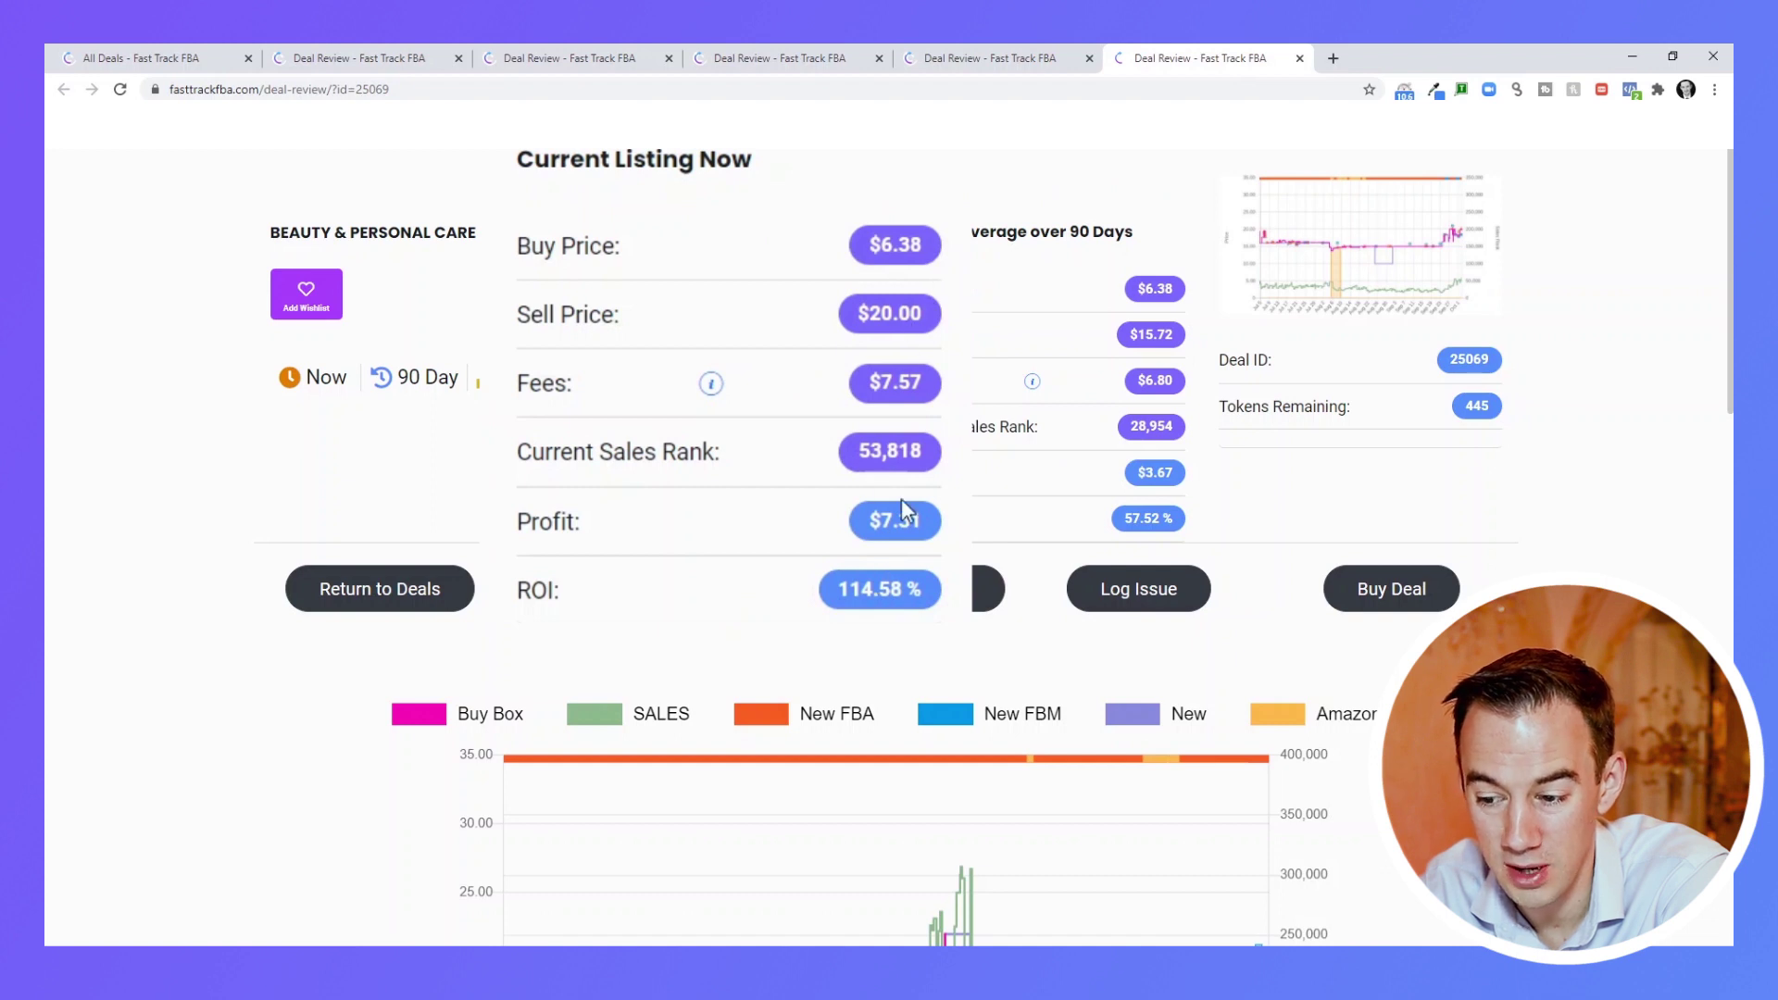
scroll(830, 485, "down", 2)
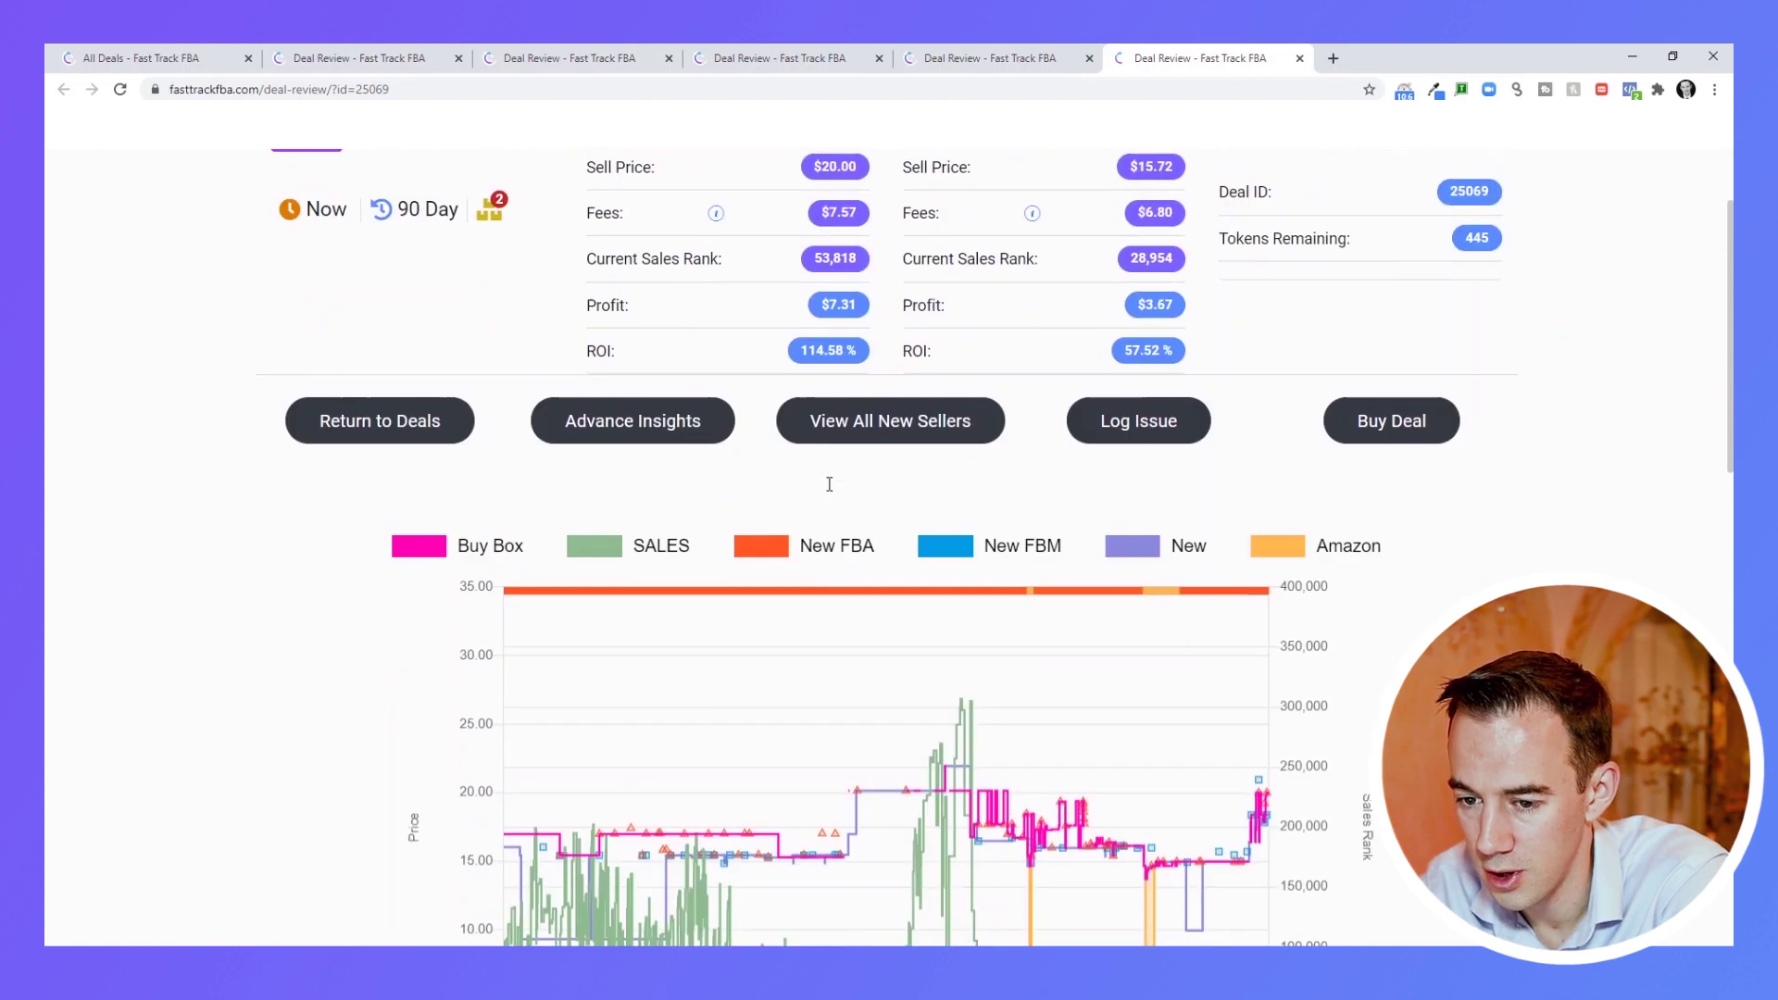
scroll(830, 486, "up", 1)
left_click(798, 508)
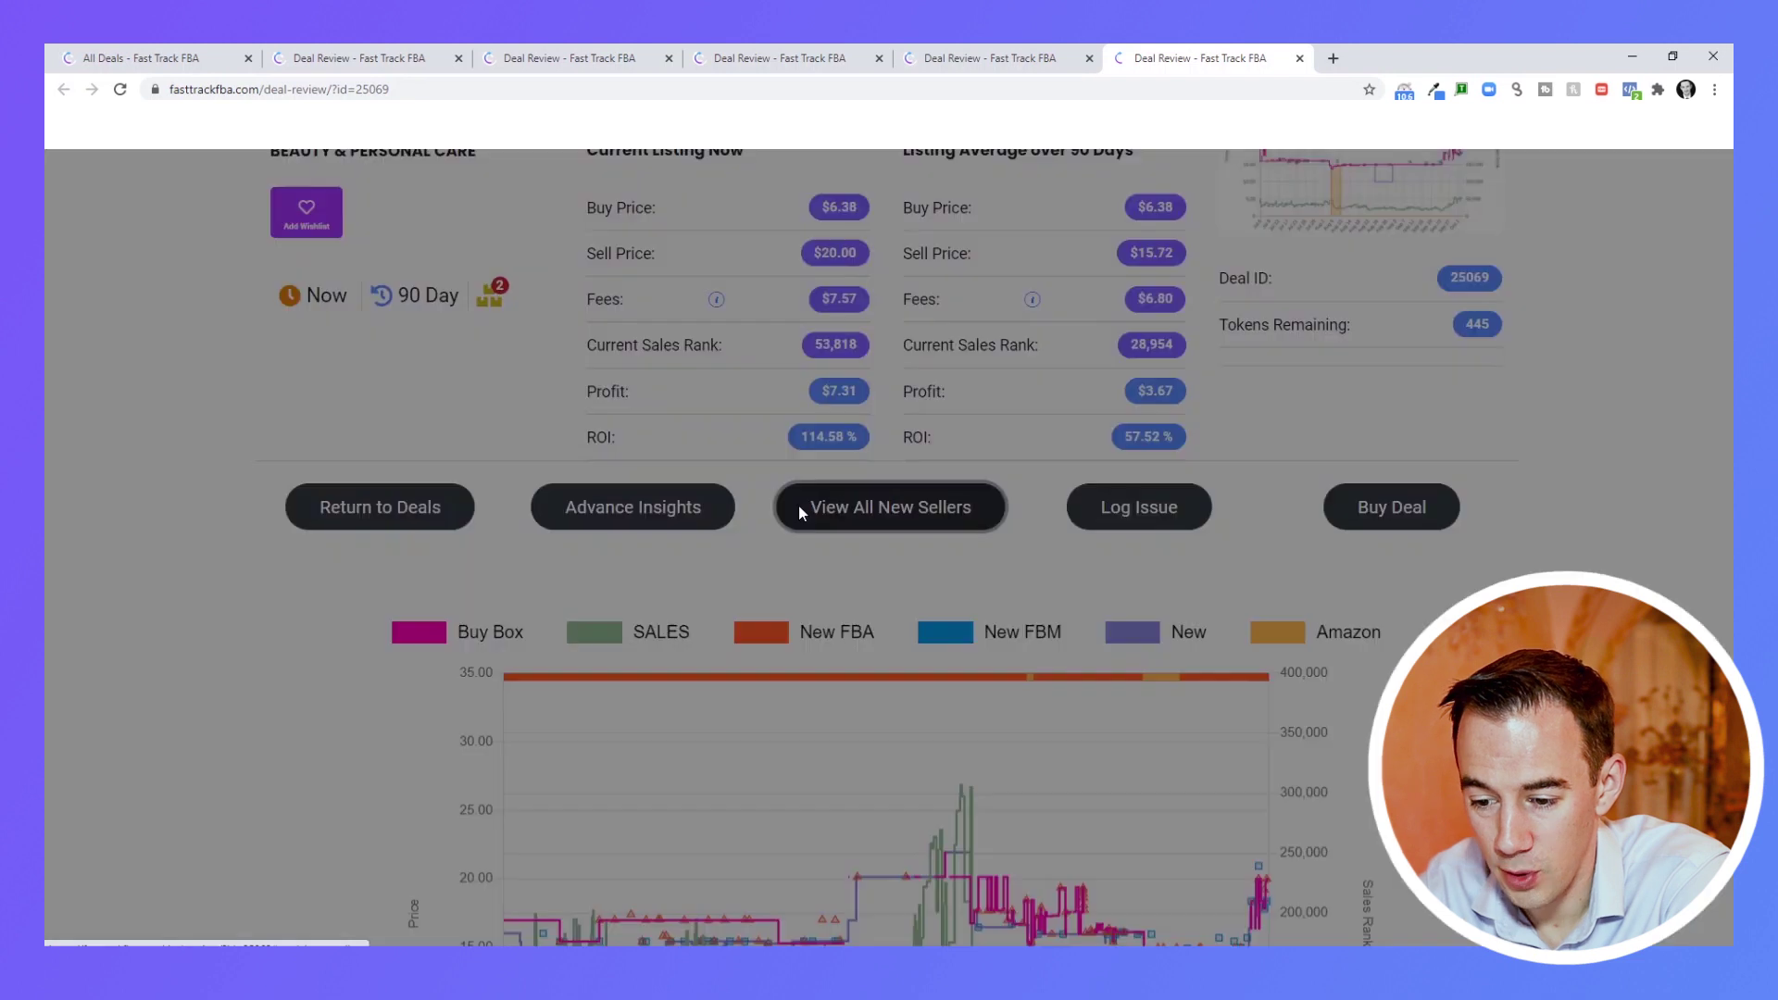
left_click(1363, 437)
Buy the Beauty & Personal Care deal for 3 tokens and load its Amazon listing and Walgreens supplier page.
left_click(1392, 518)
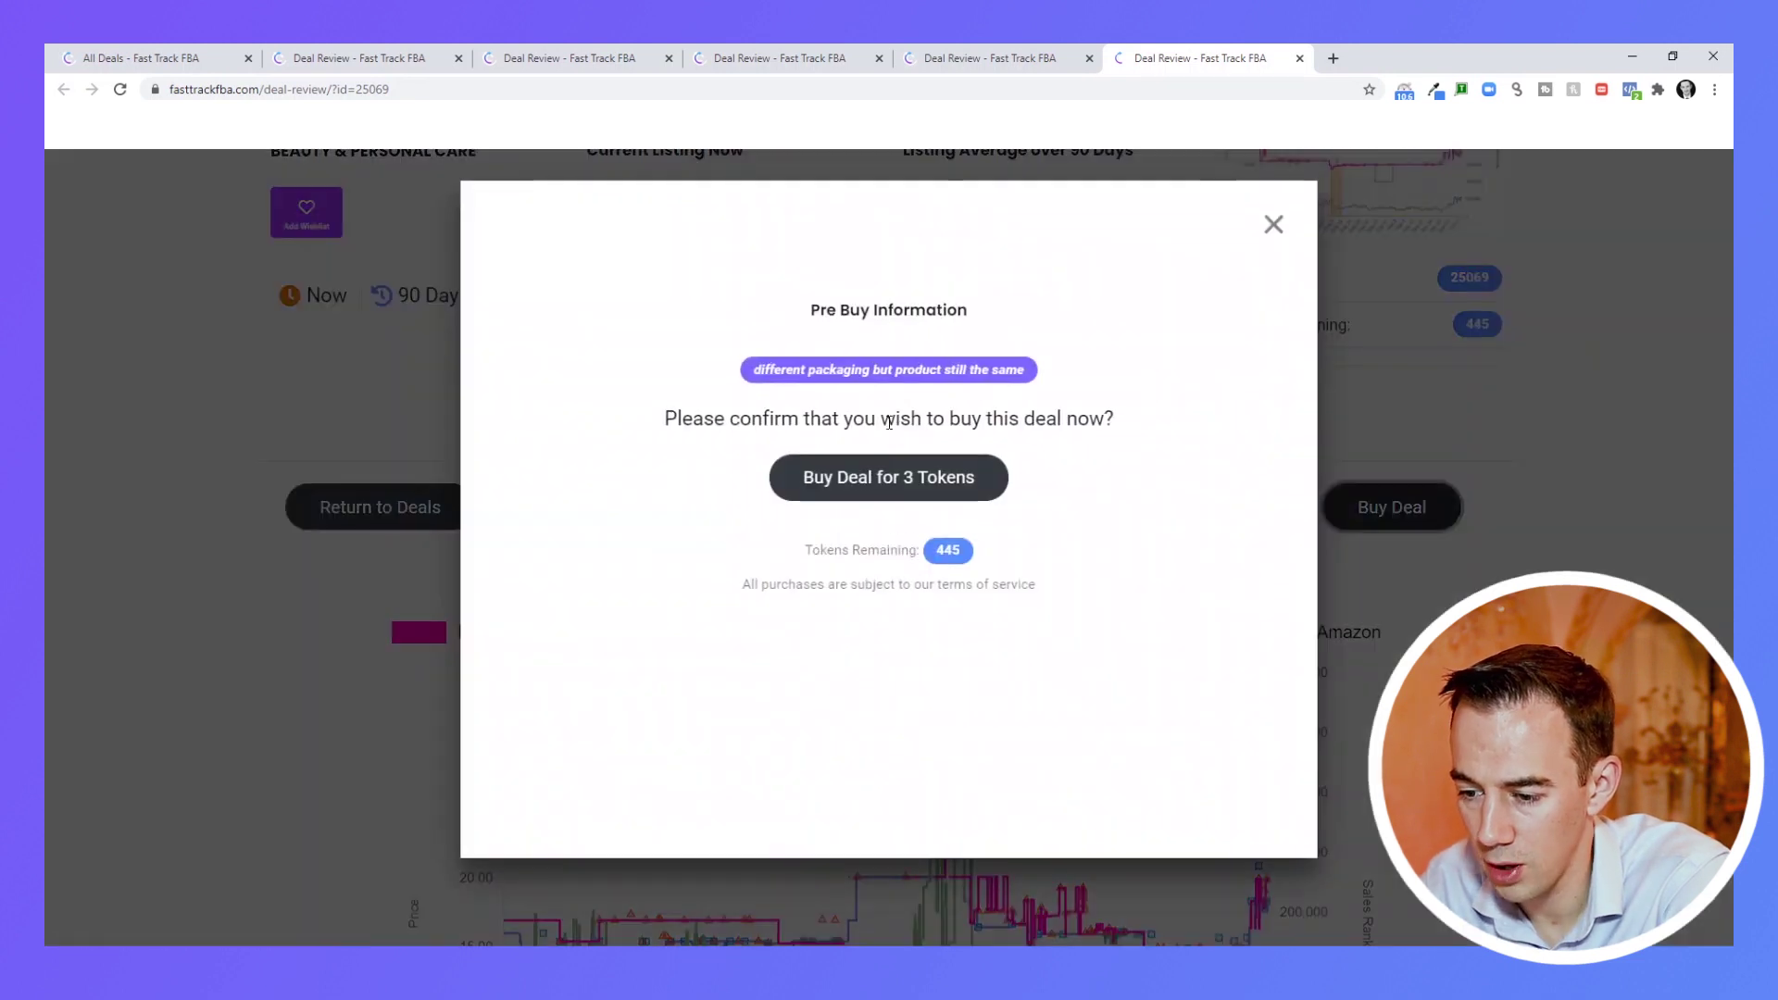
left_click(921, 469)
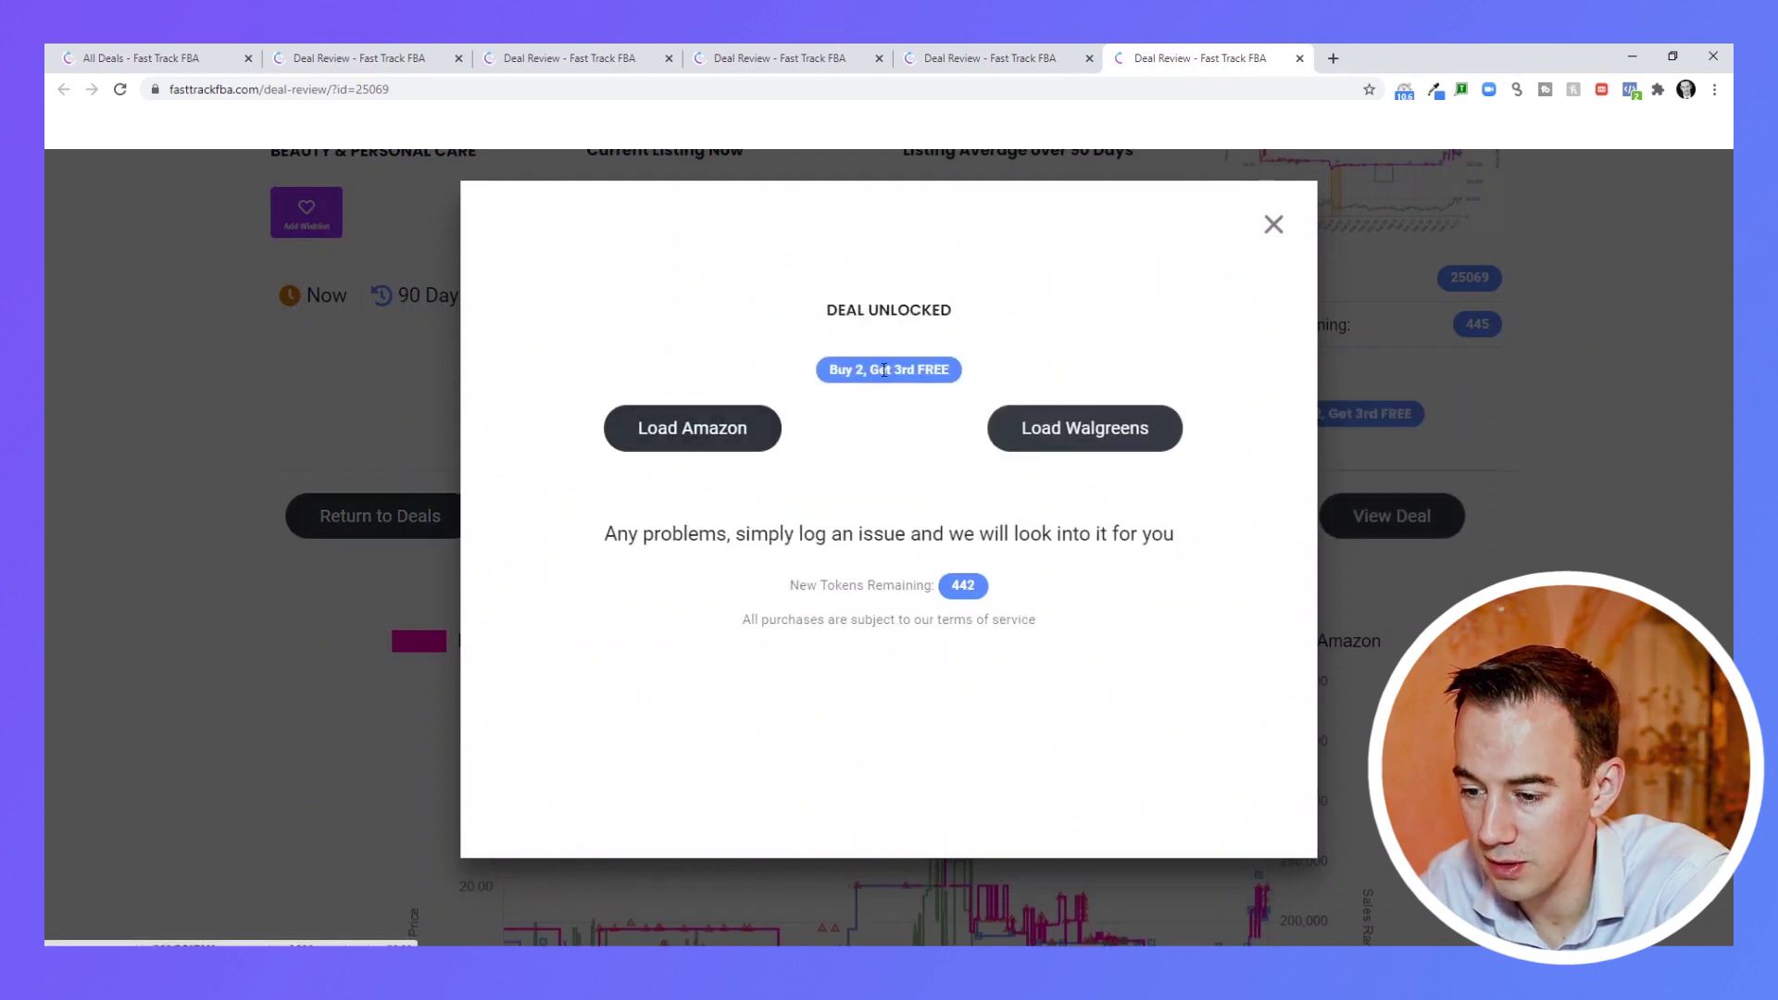
left_click(685, 435)
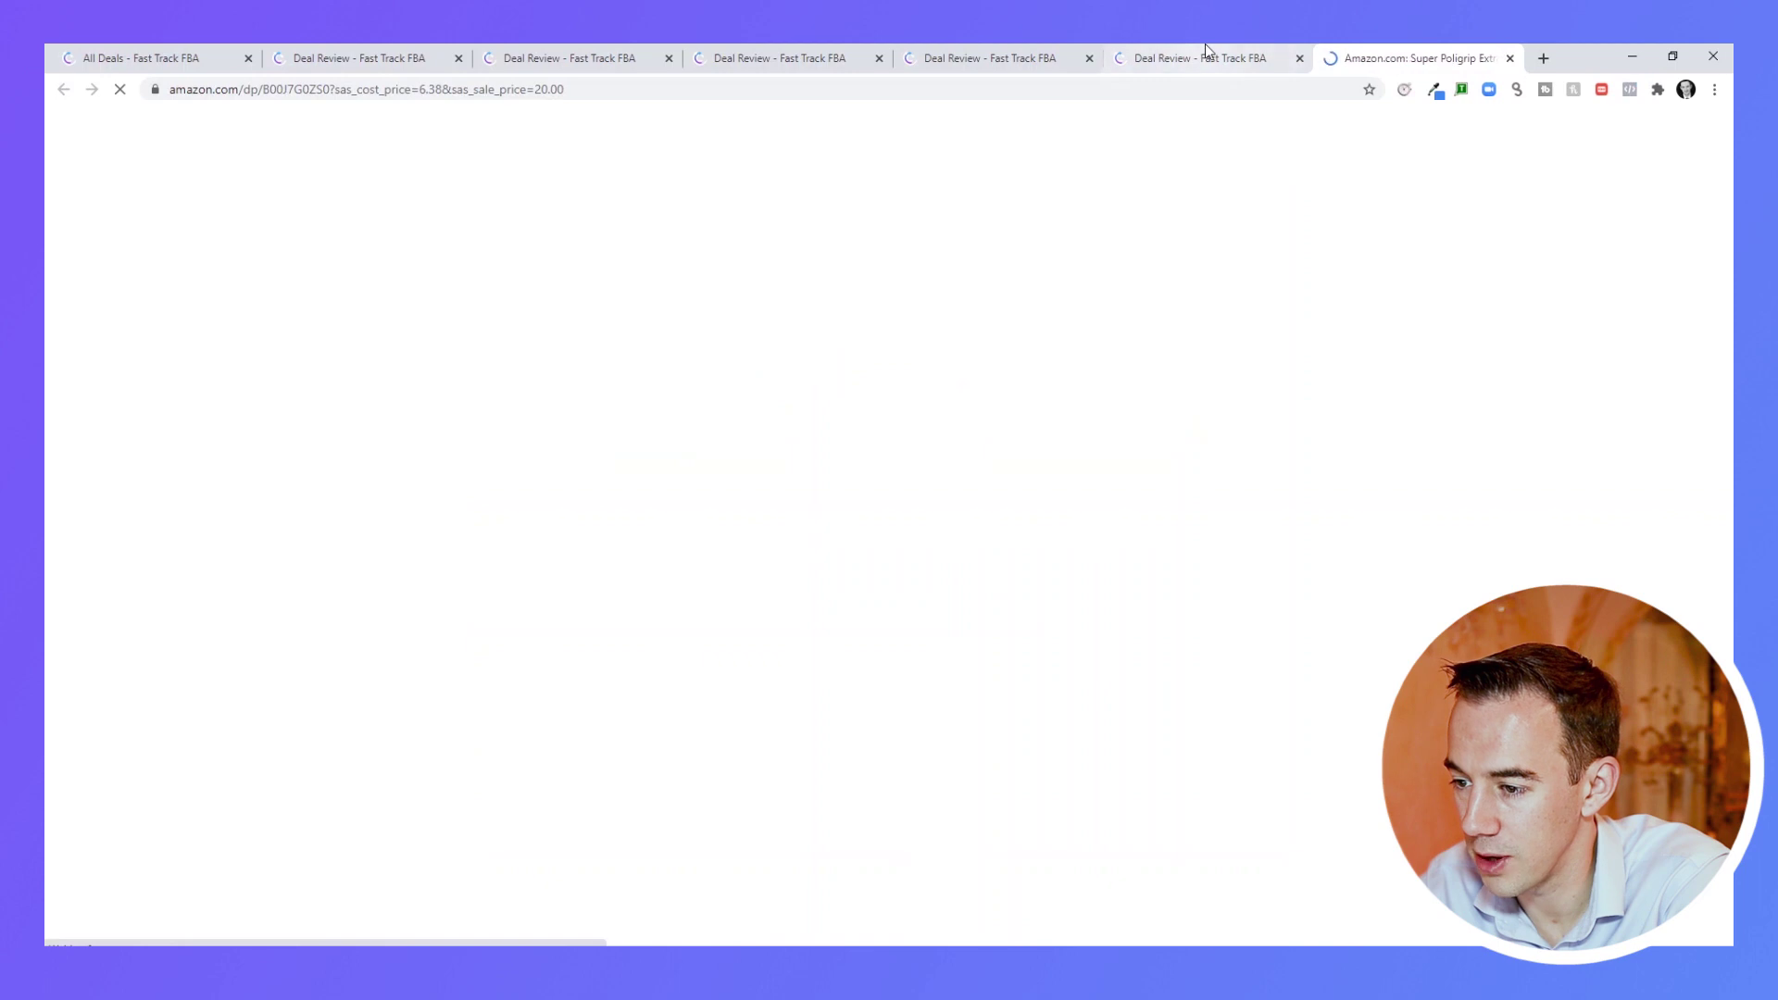
left_click(1204, 54)
left_click(1067, 448)
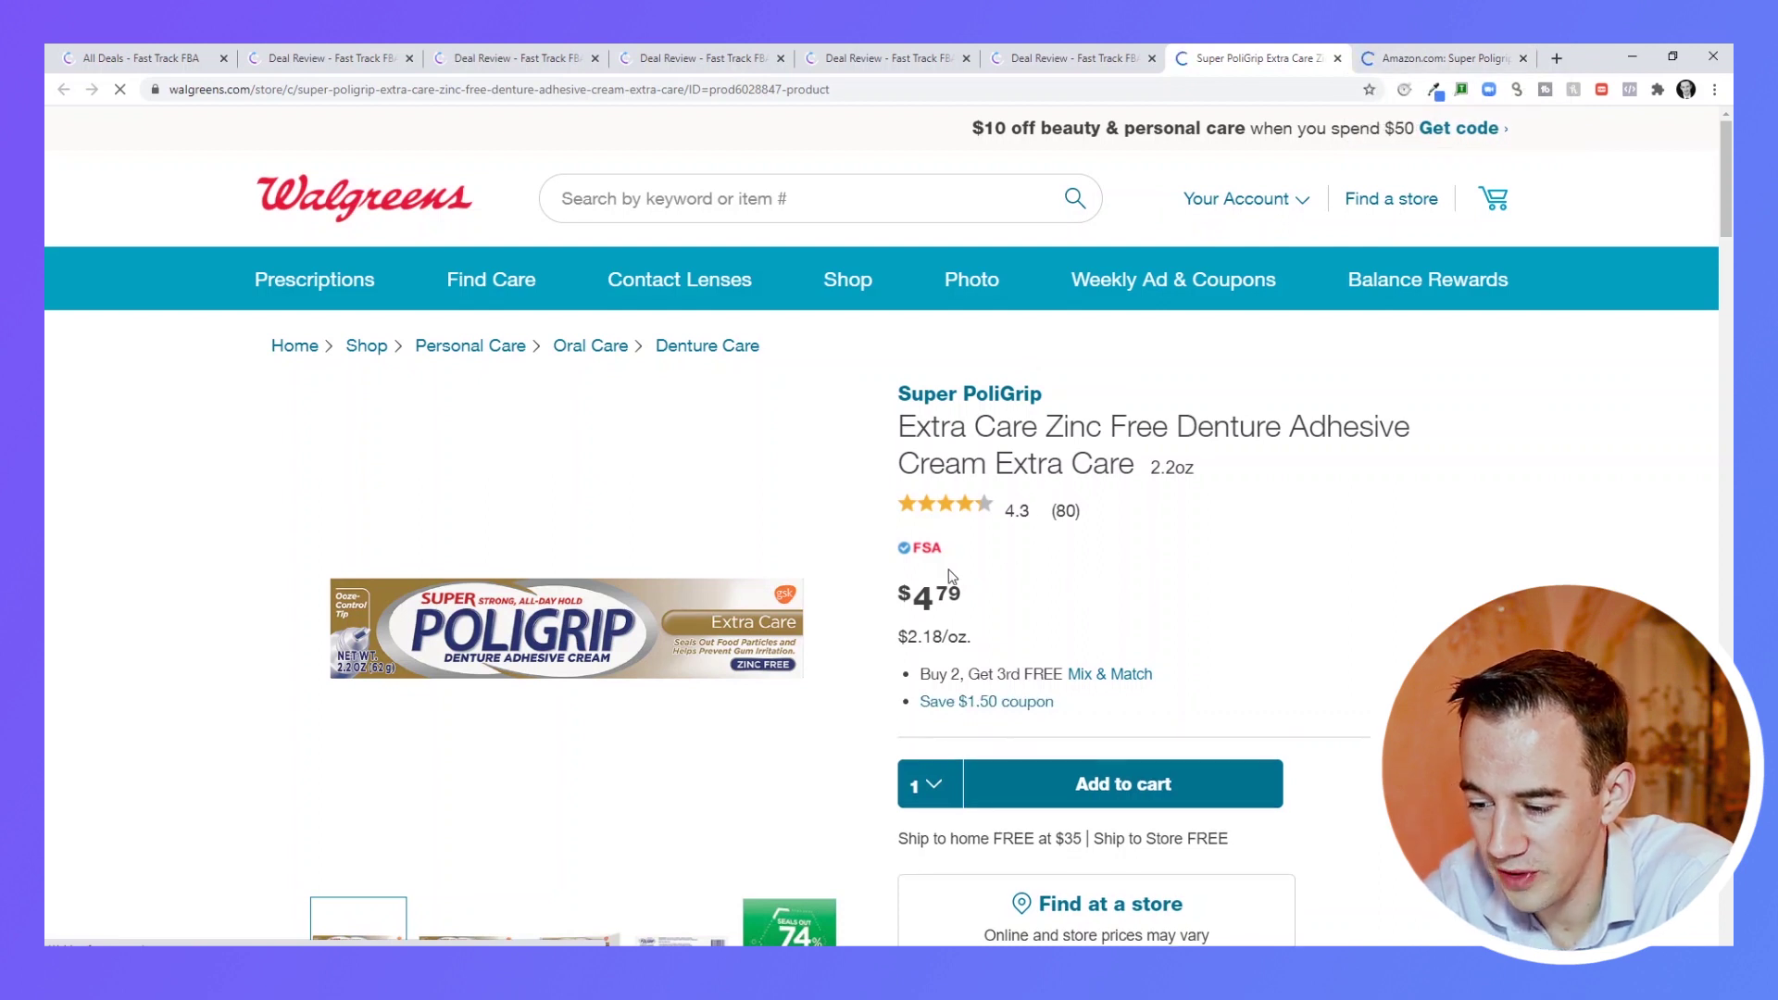
Dismiss the unlocked-deal message and compare the deal's buy price and promotion note with the Walgreens supplier page.
left_click(1045, 51)
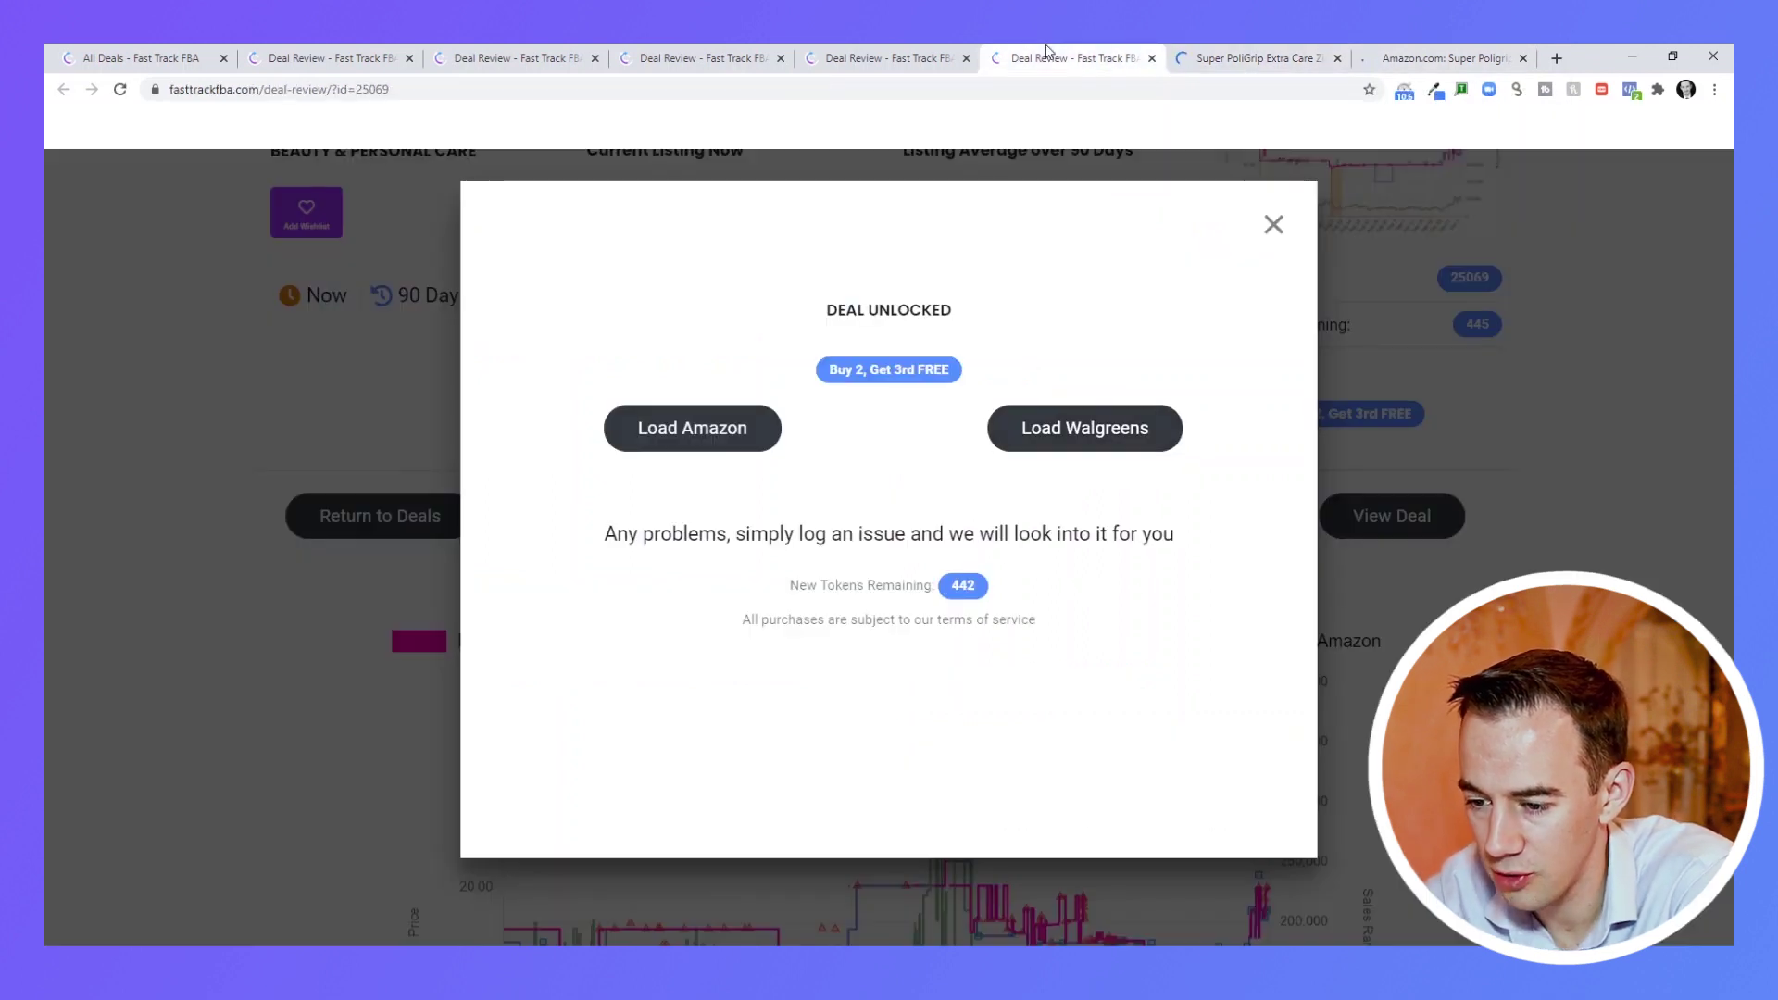
left_click(1282, 234)
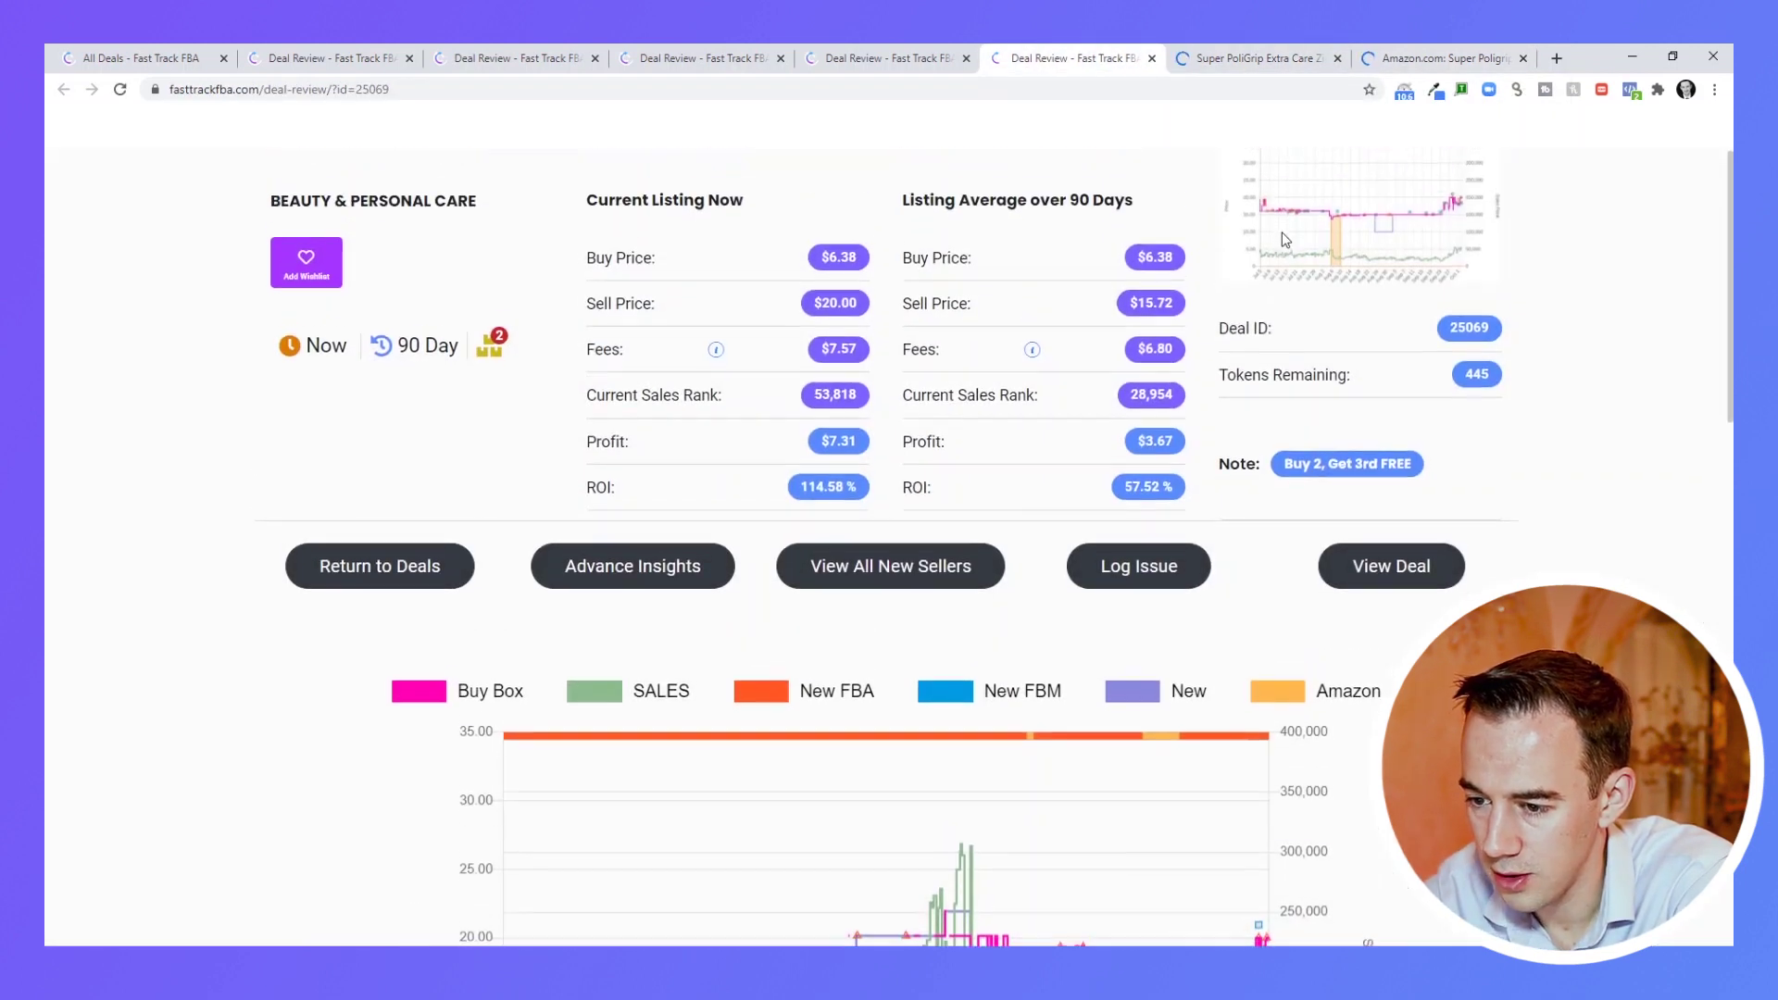
left_click(1198, 54)
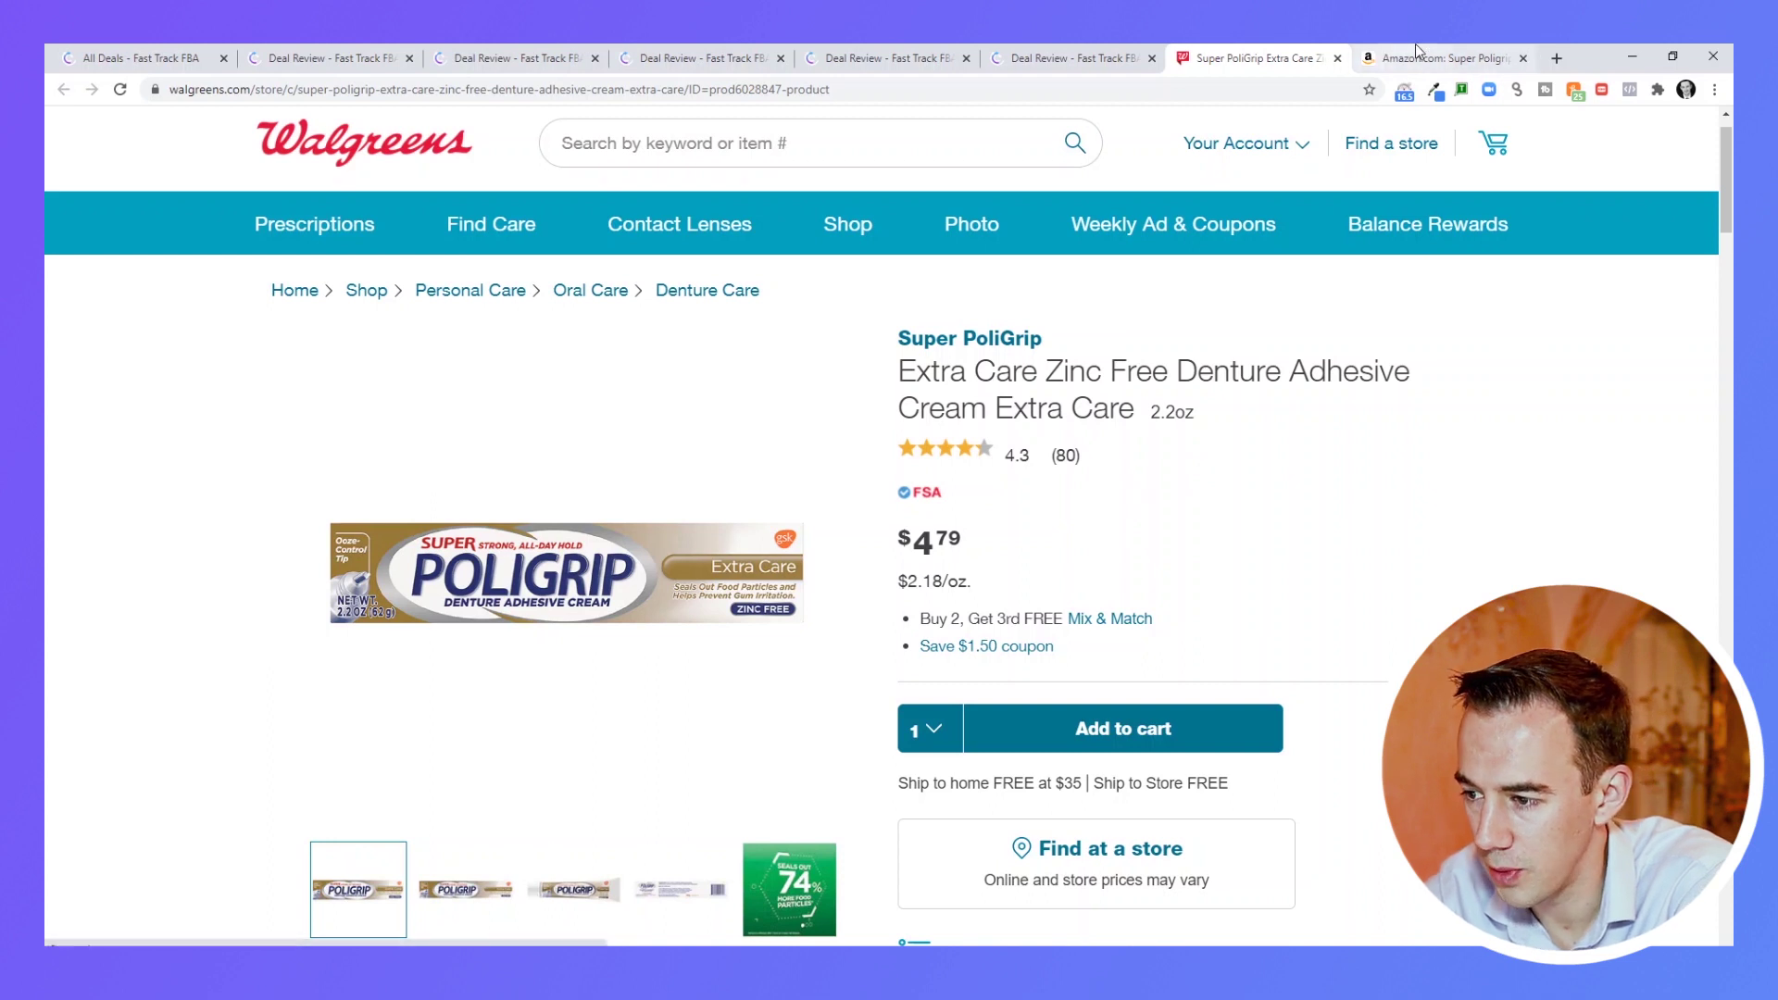
Examine the Super Poligrip Amazon listing's pack size, price and three-month Keepa price and offer count history.
left_click(1470, 44)
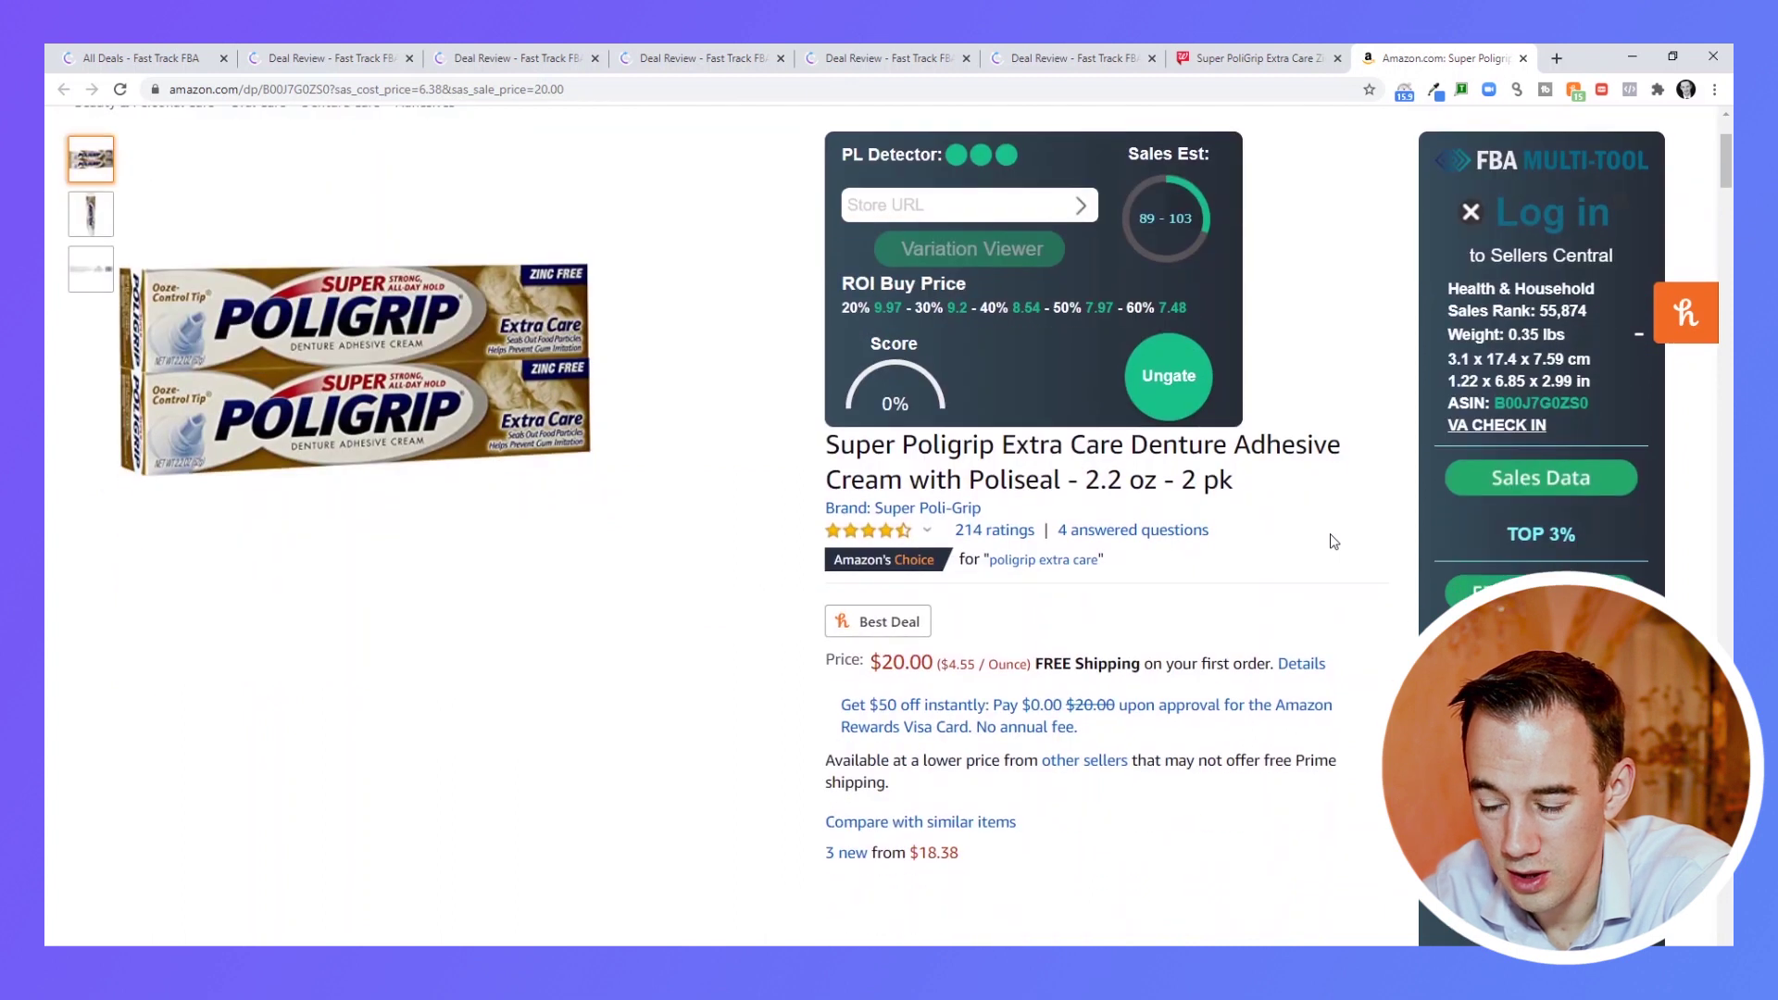
scroll(1335, 542, "down", 2)
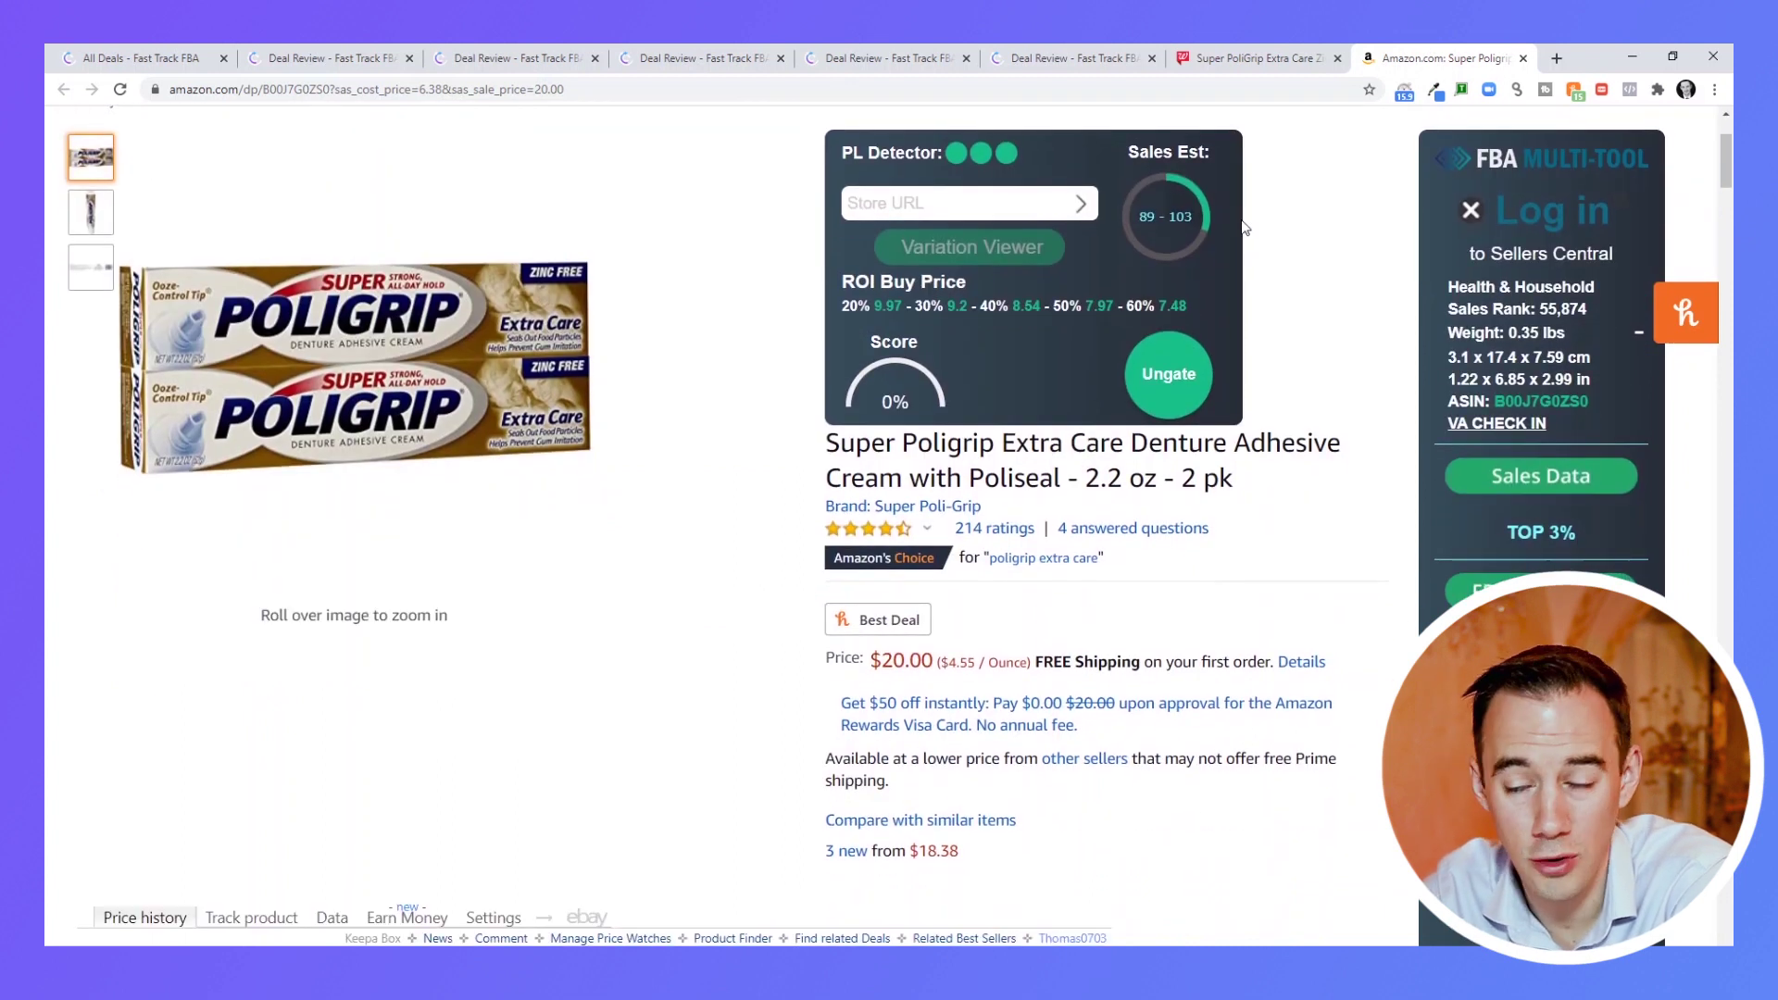
scroll(1245, 228, "down", 3)
scroll(1234, 232, "down", 2)
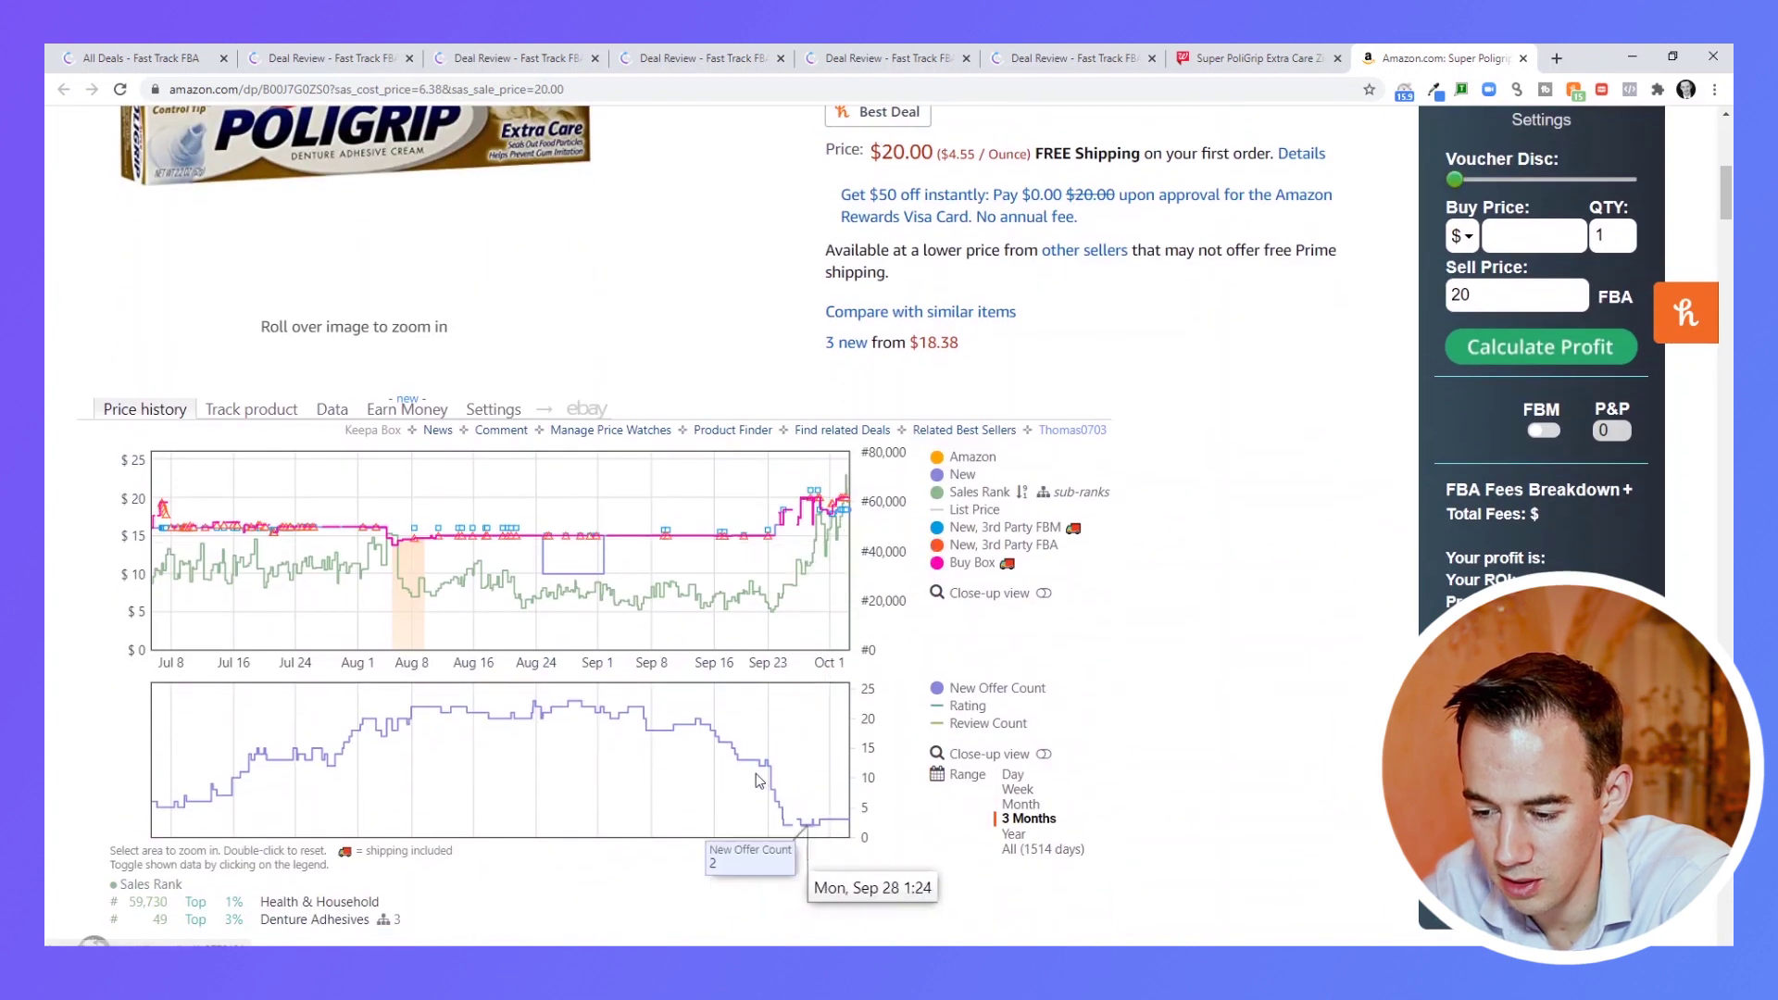
scroll(1228, 380, "up", 4)
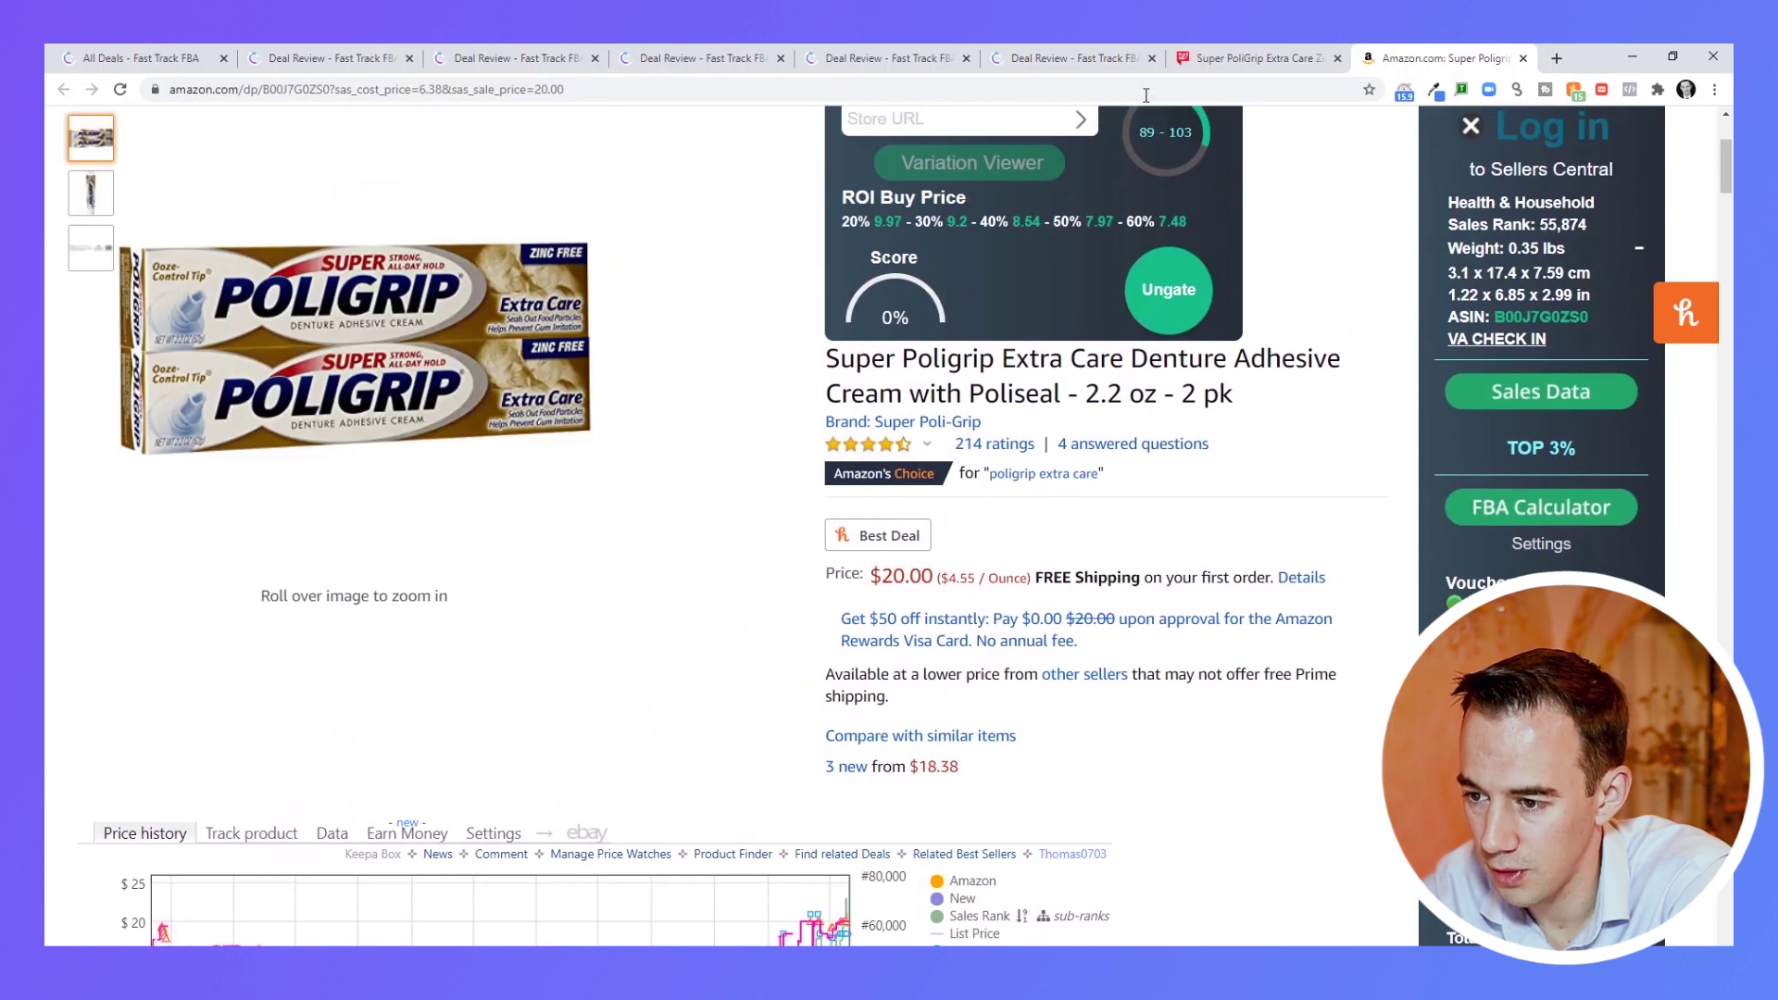
Look up the deal's buy price, enter 6.38 as the FBA calculator's buy price, and show the Keepa history over a Year.
left_click(1104, 56)
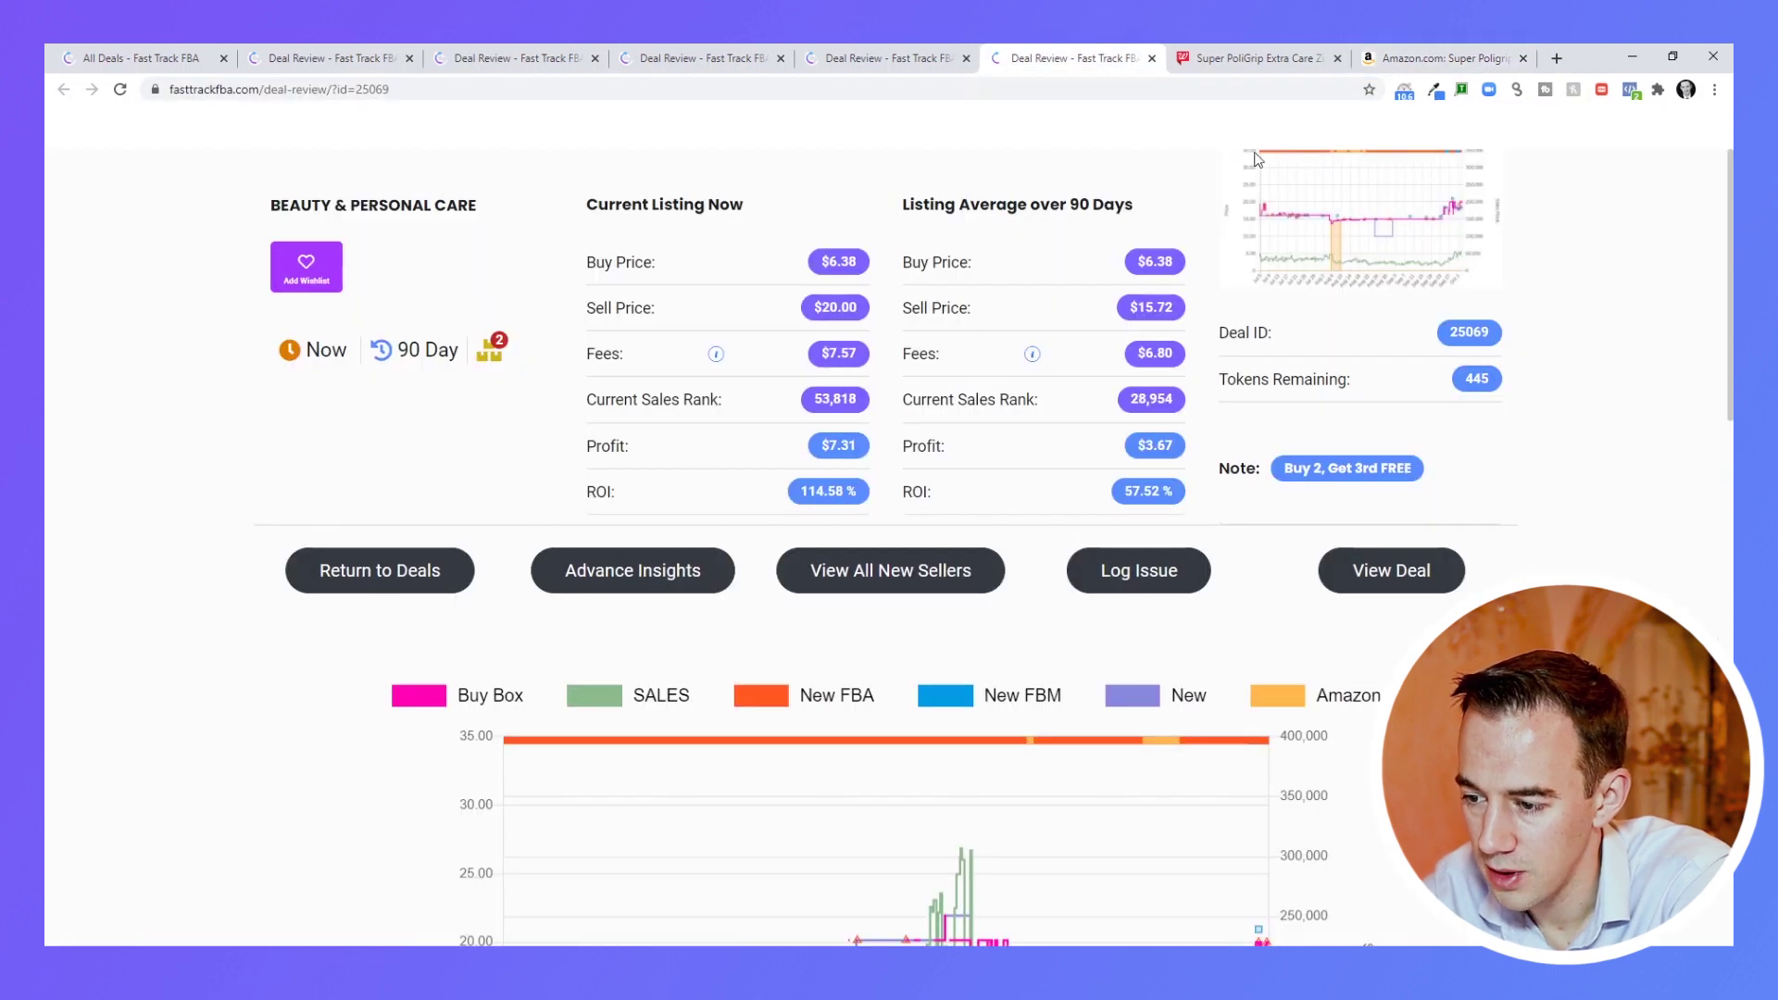
left_click(1470, 48)
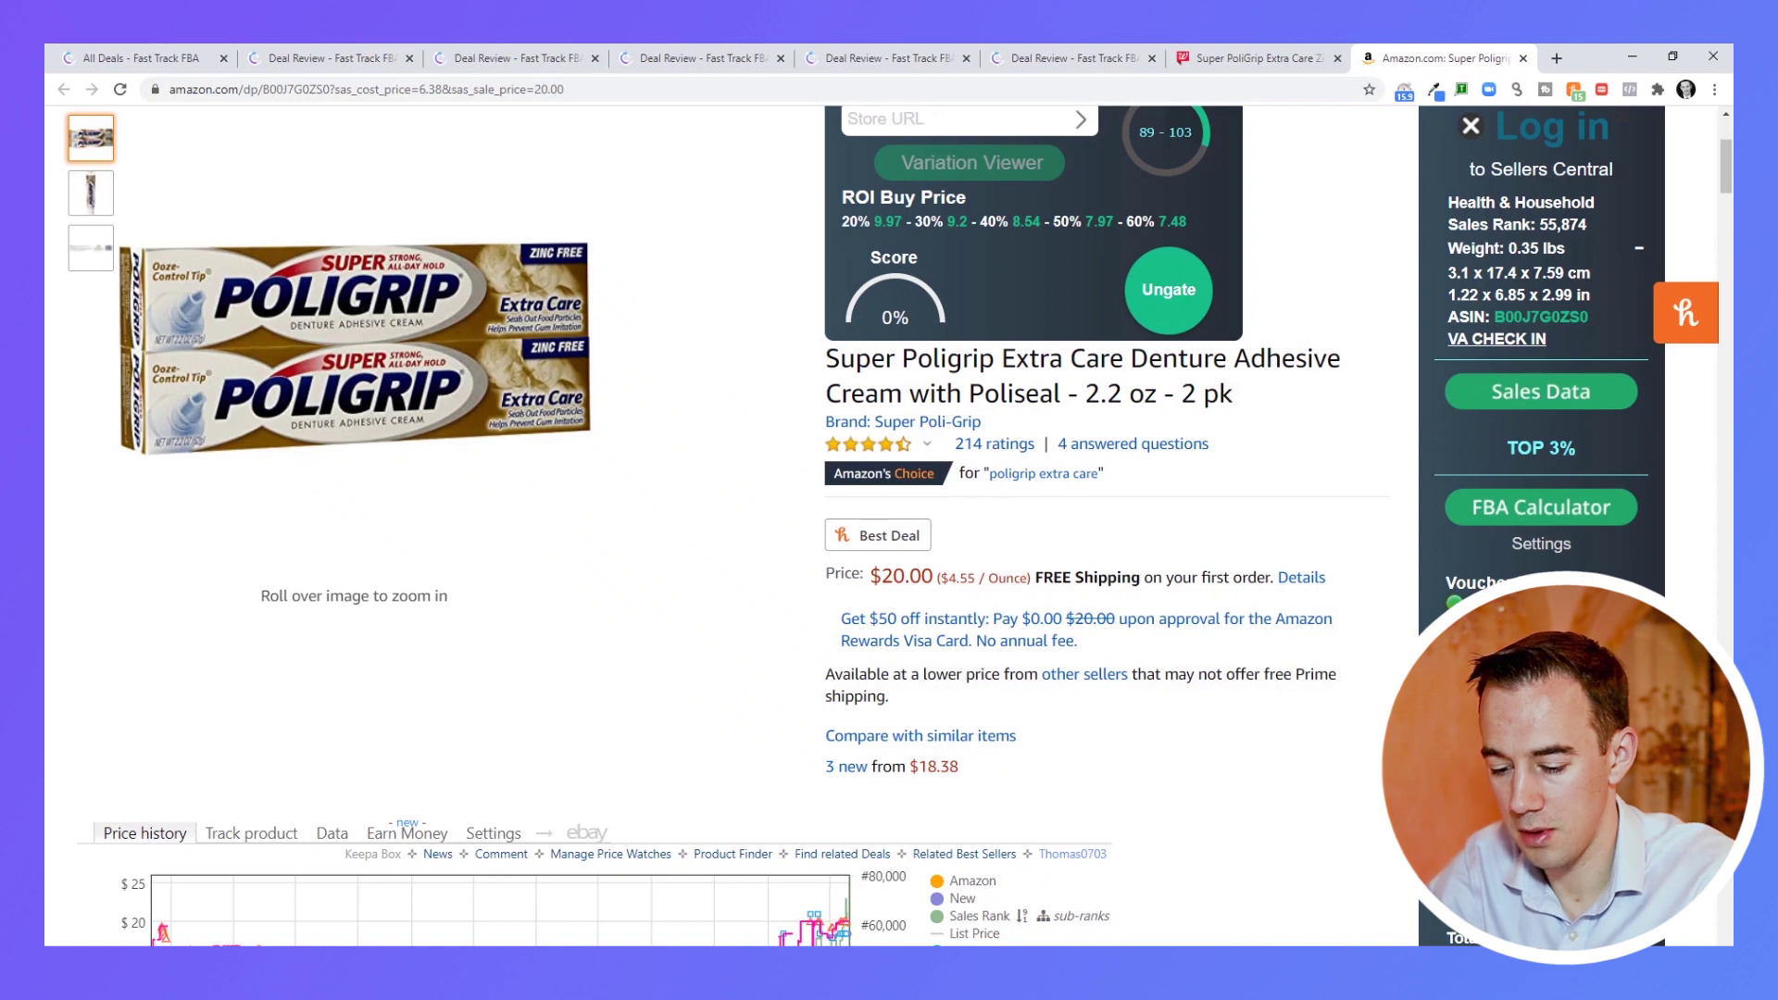
type("6.38")
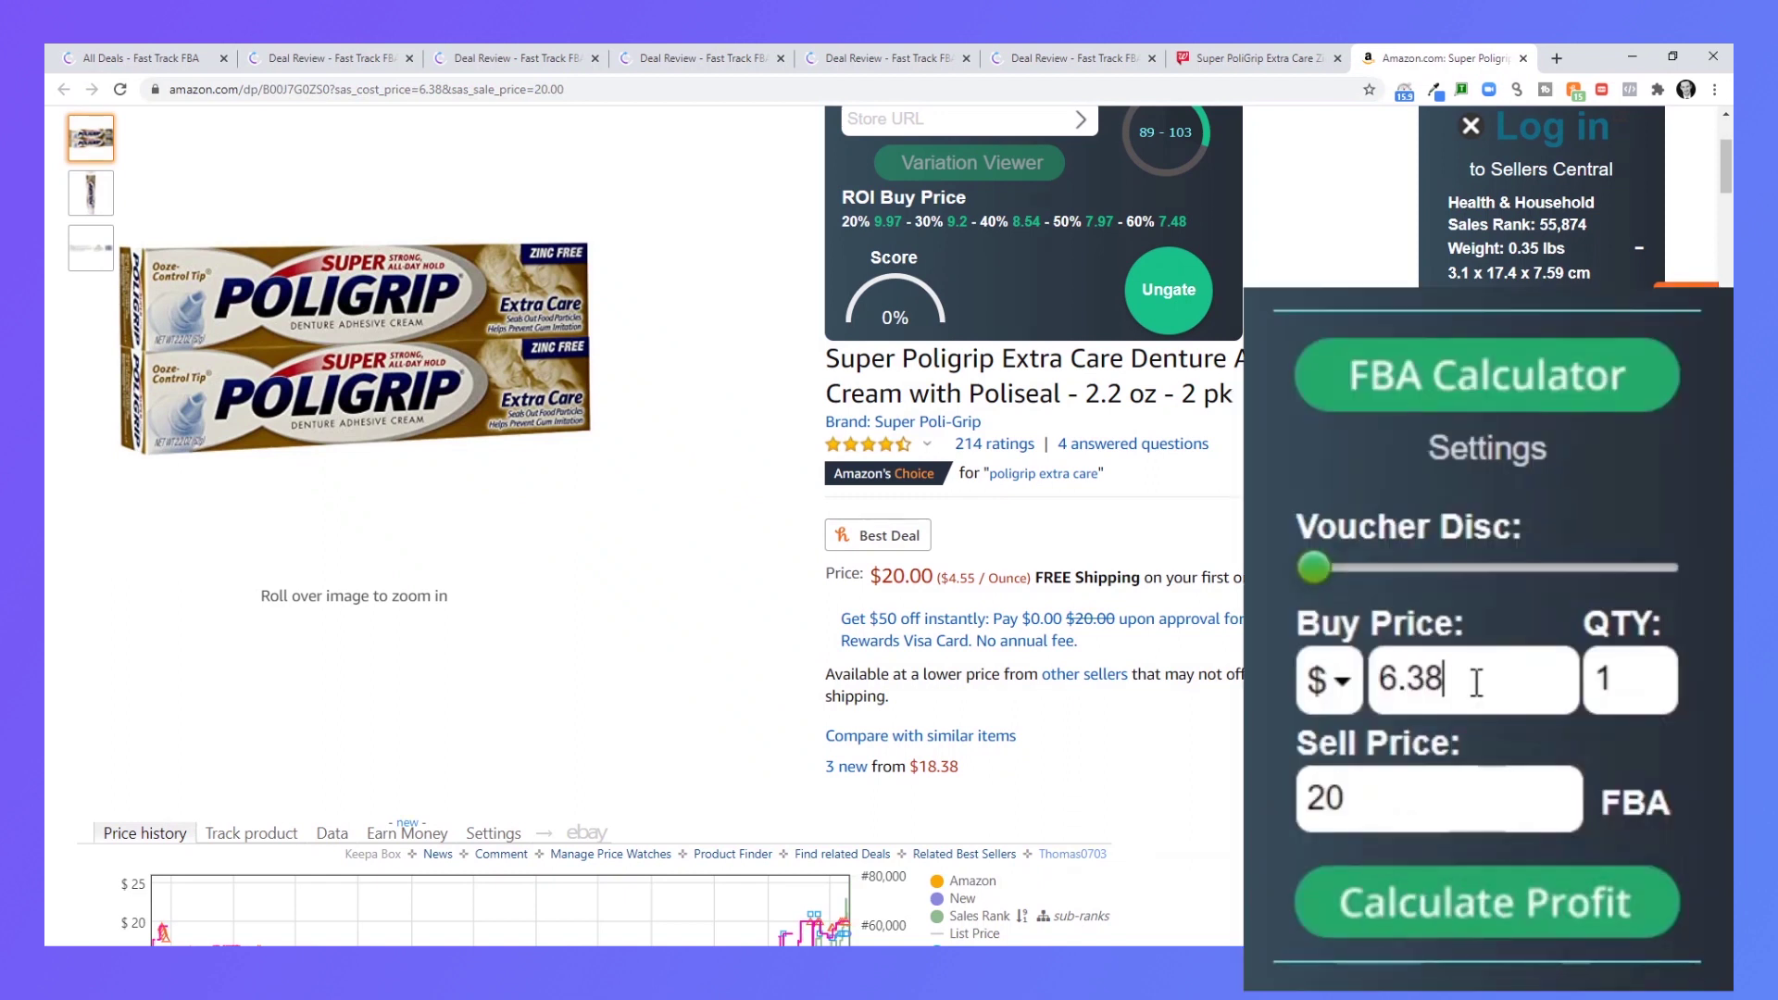
scroll(1246, 664, "down", 4)
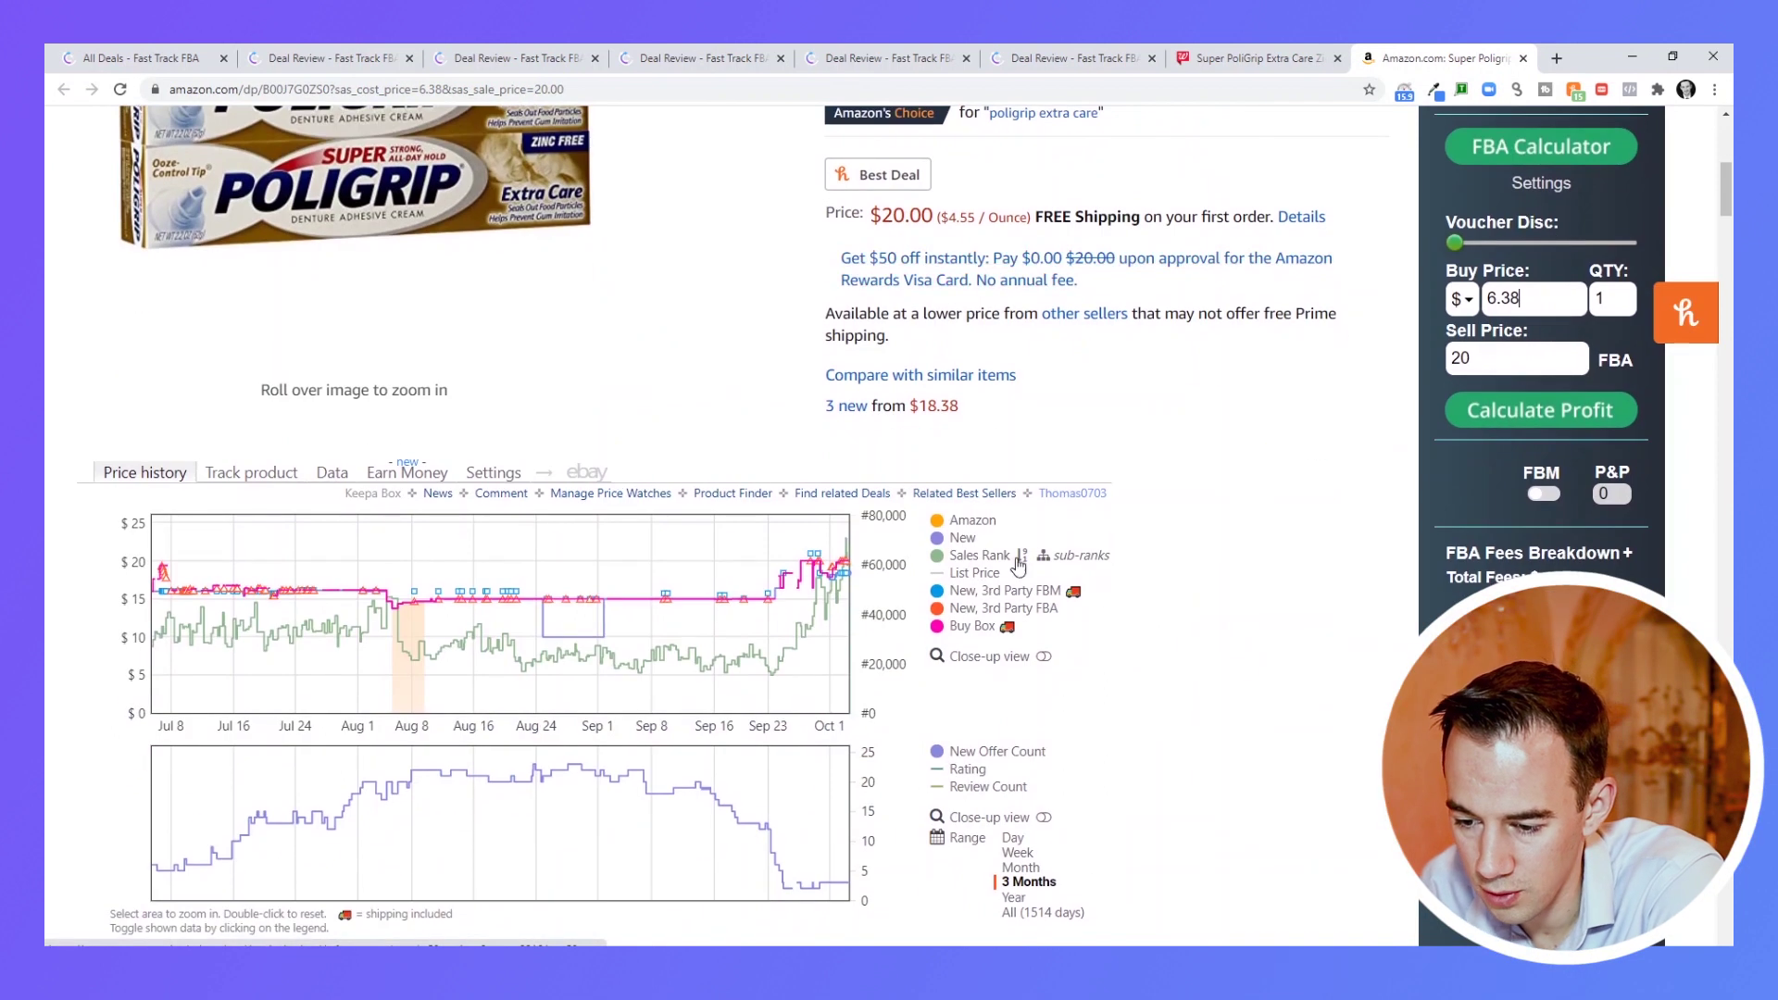
left_click(1014, 897)
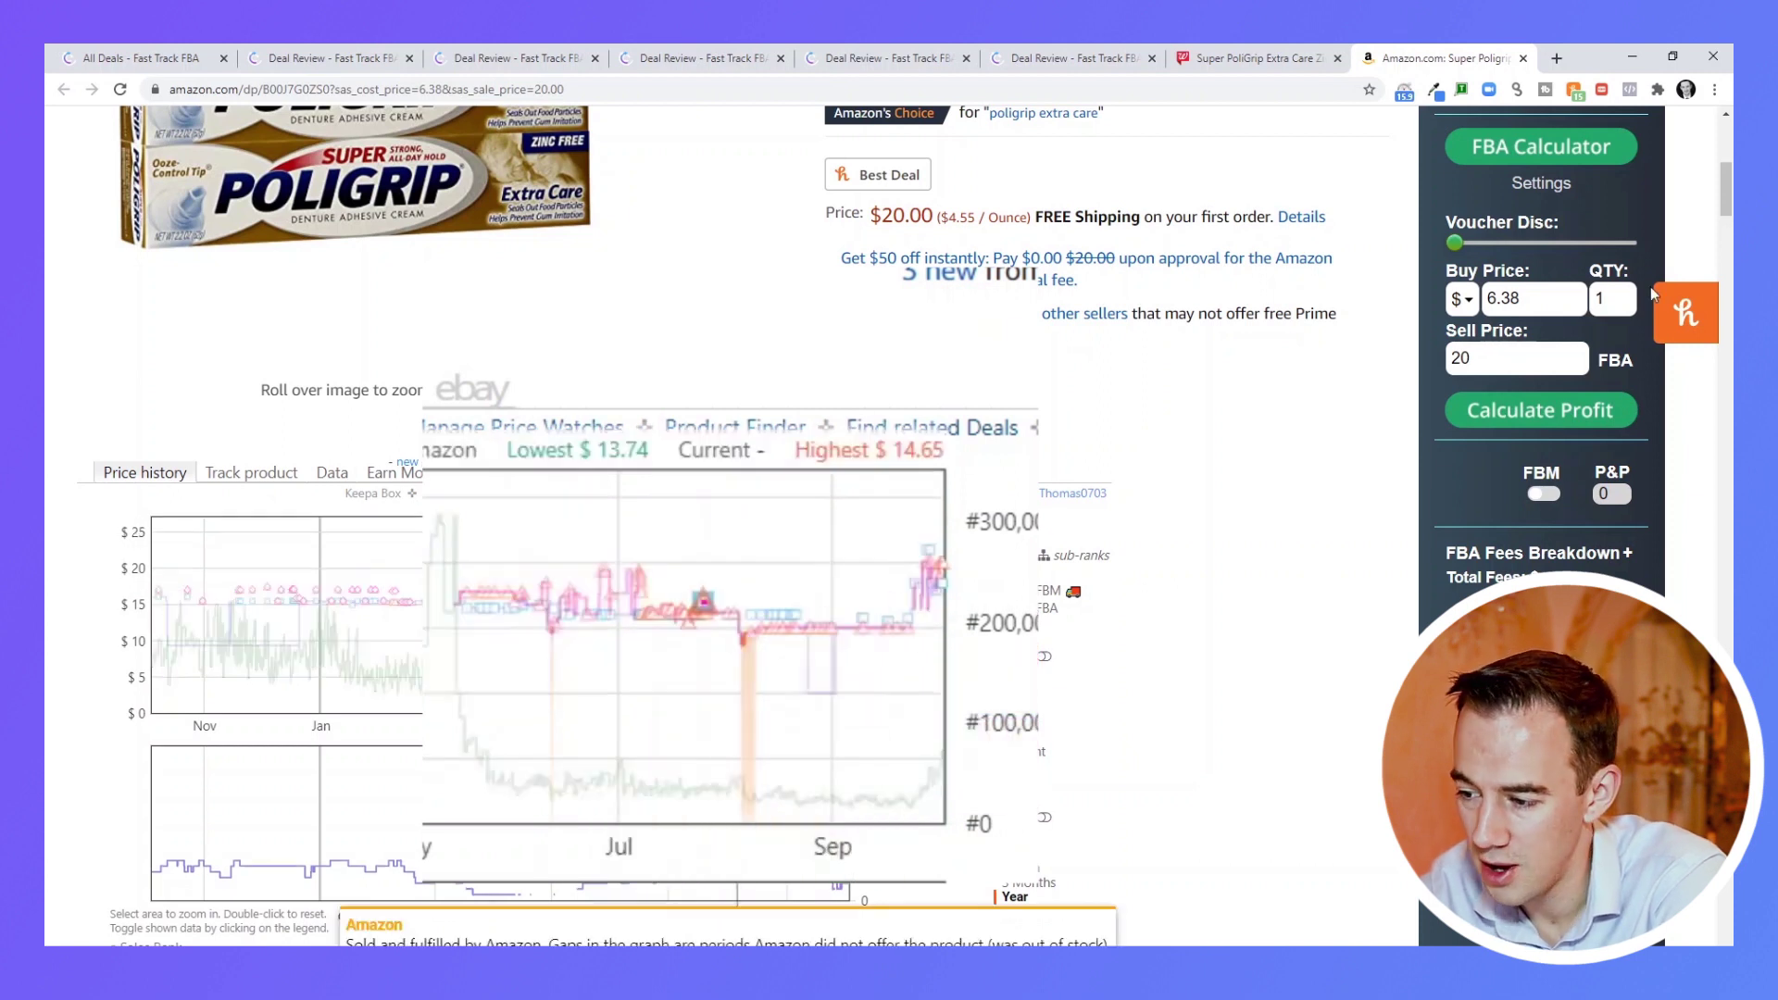
Calculate the FBA profit at a sell price of 16, first for one unit and again for a quantity of 30.
double_click(1480, 366)
type("16")
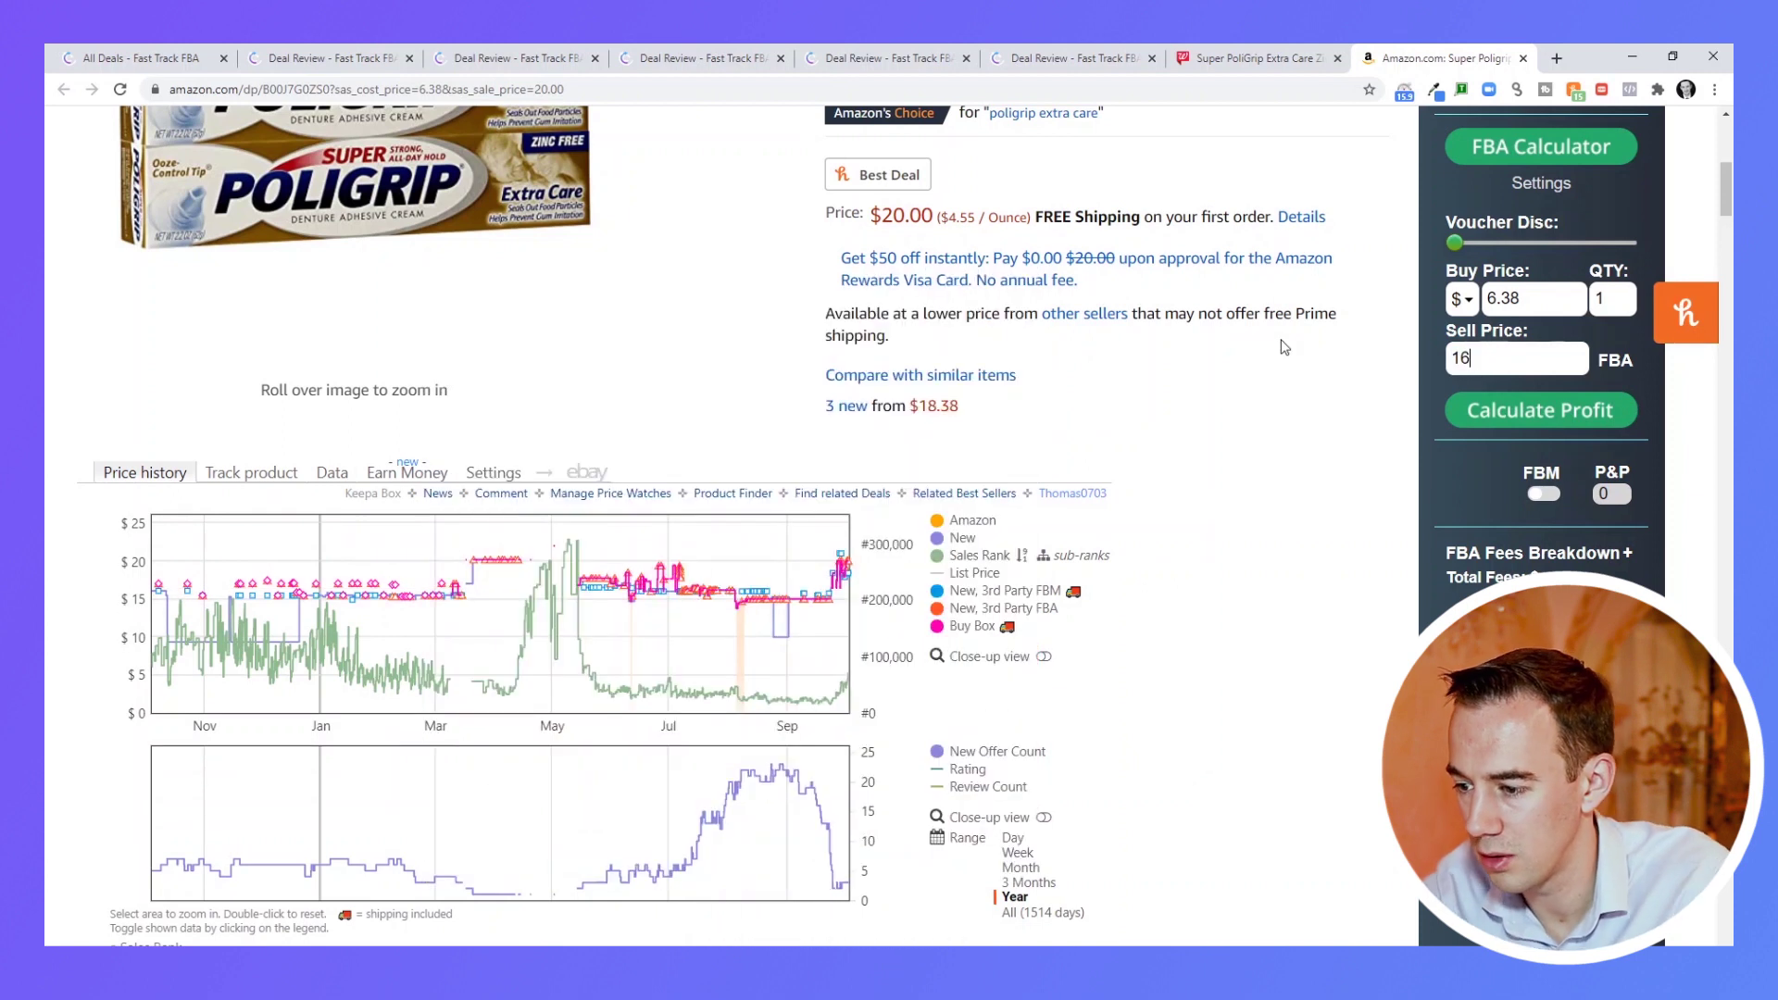
left_click(1501, 410)
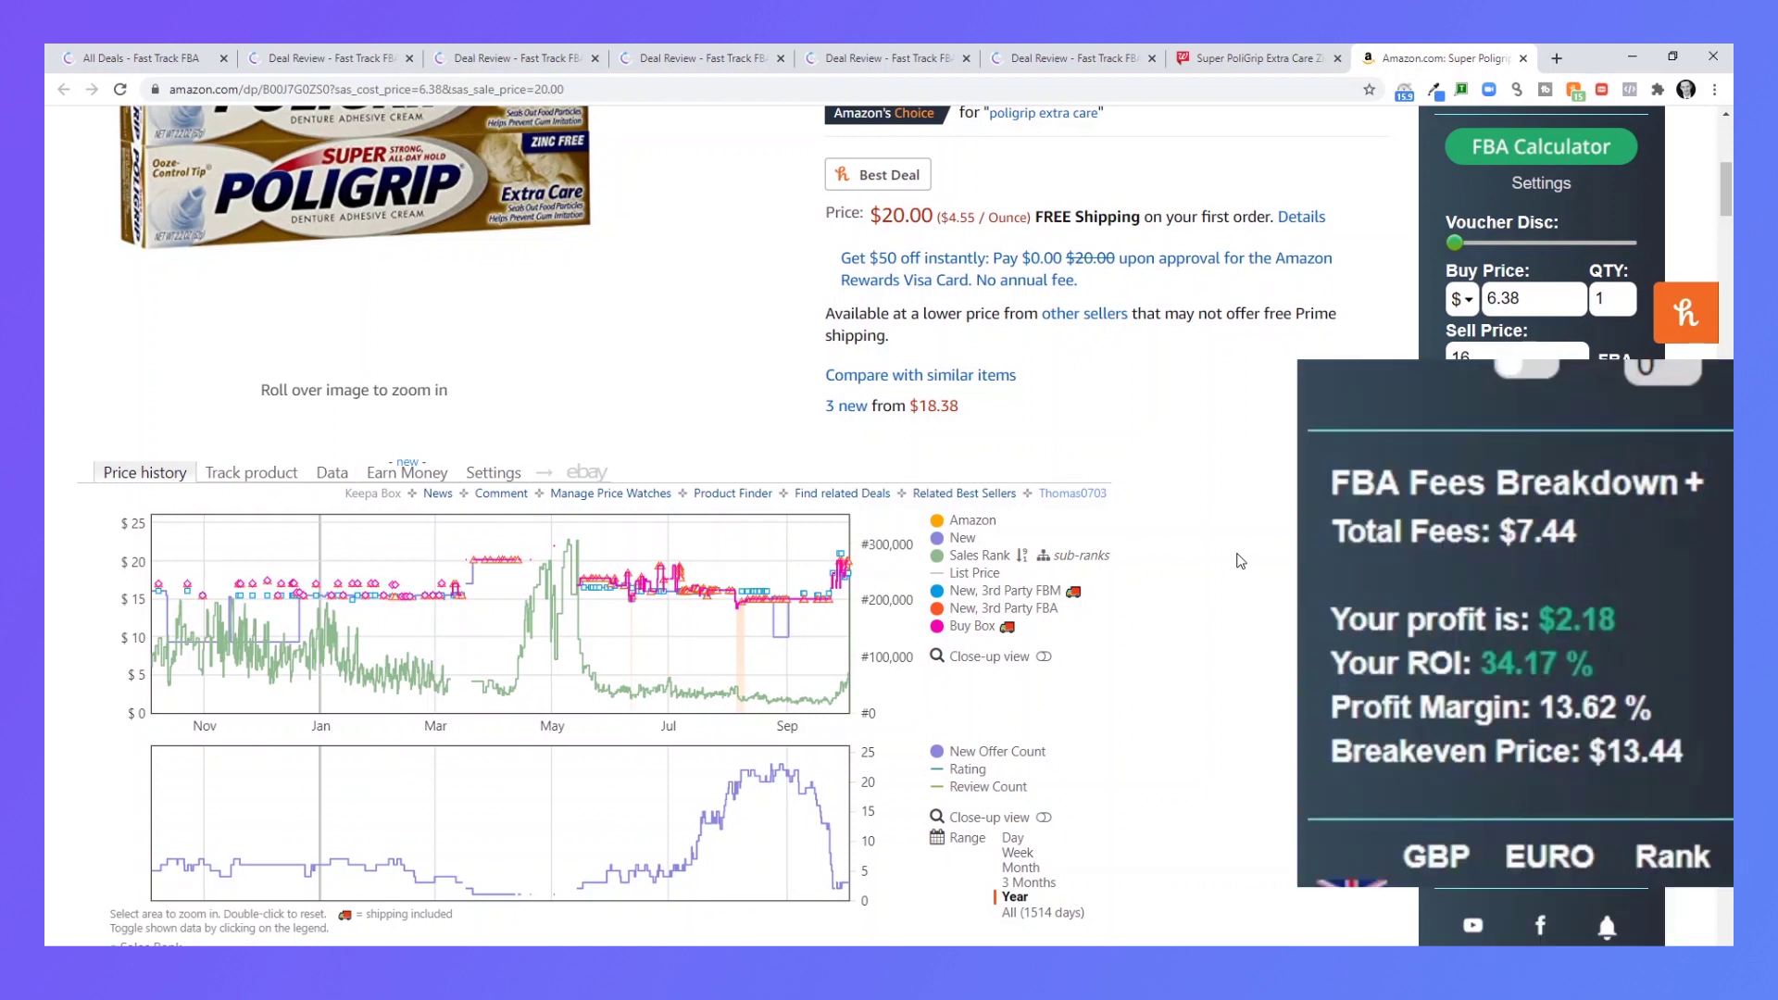
scroll(1241, 562, "up", 4)
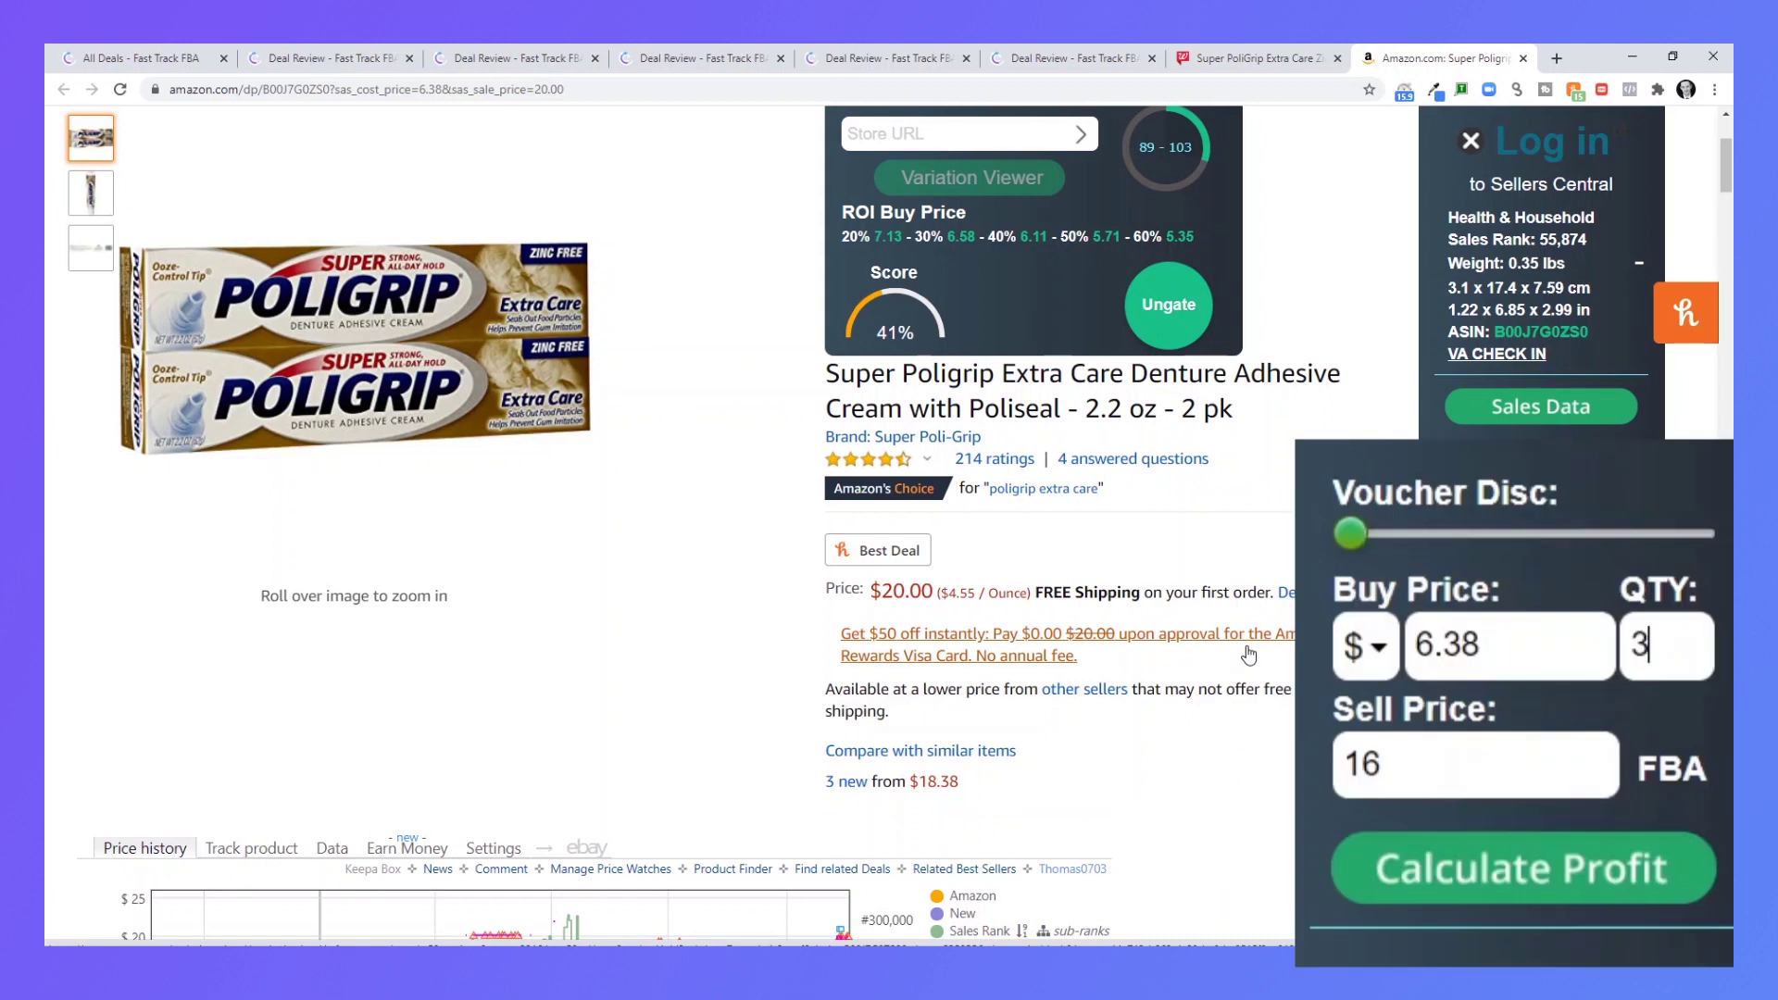
scroll(1250, 655, "down", 3)
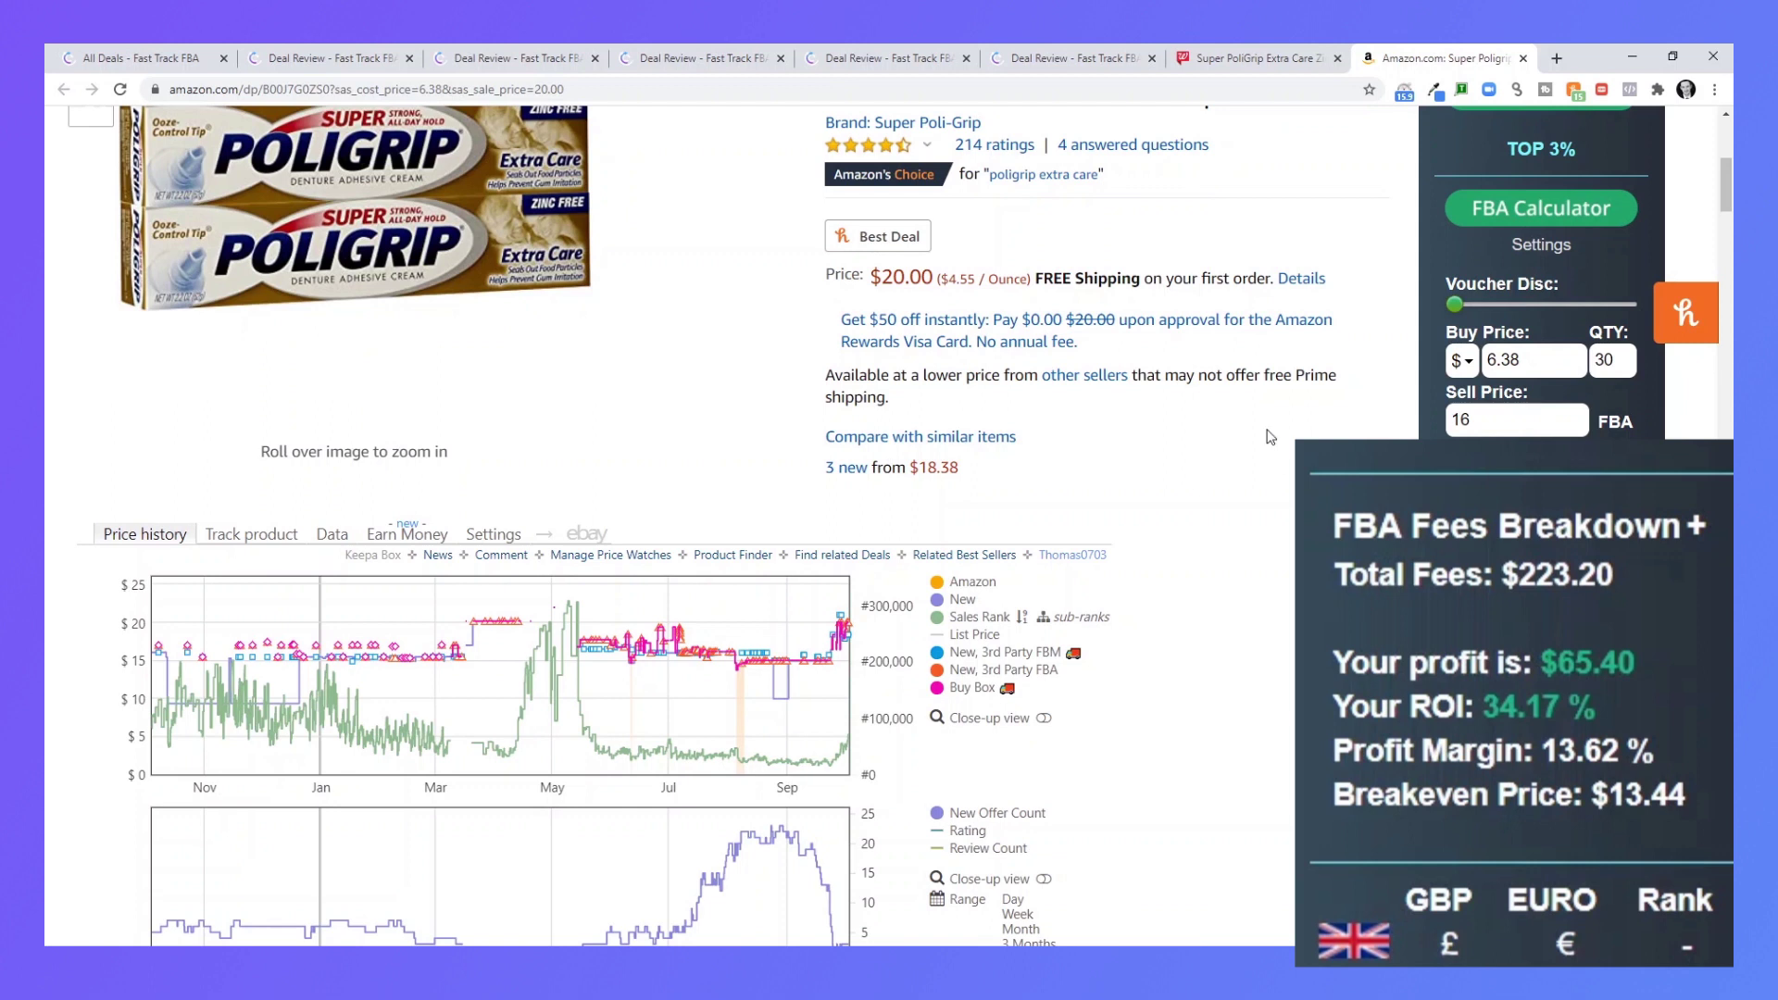
Show the Keepa history over All (1514 days) and examine the long-term price, sales rank and offer count.
scroll(1036, 663, "down", 3)
left_click(1027, 682)
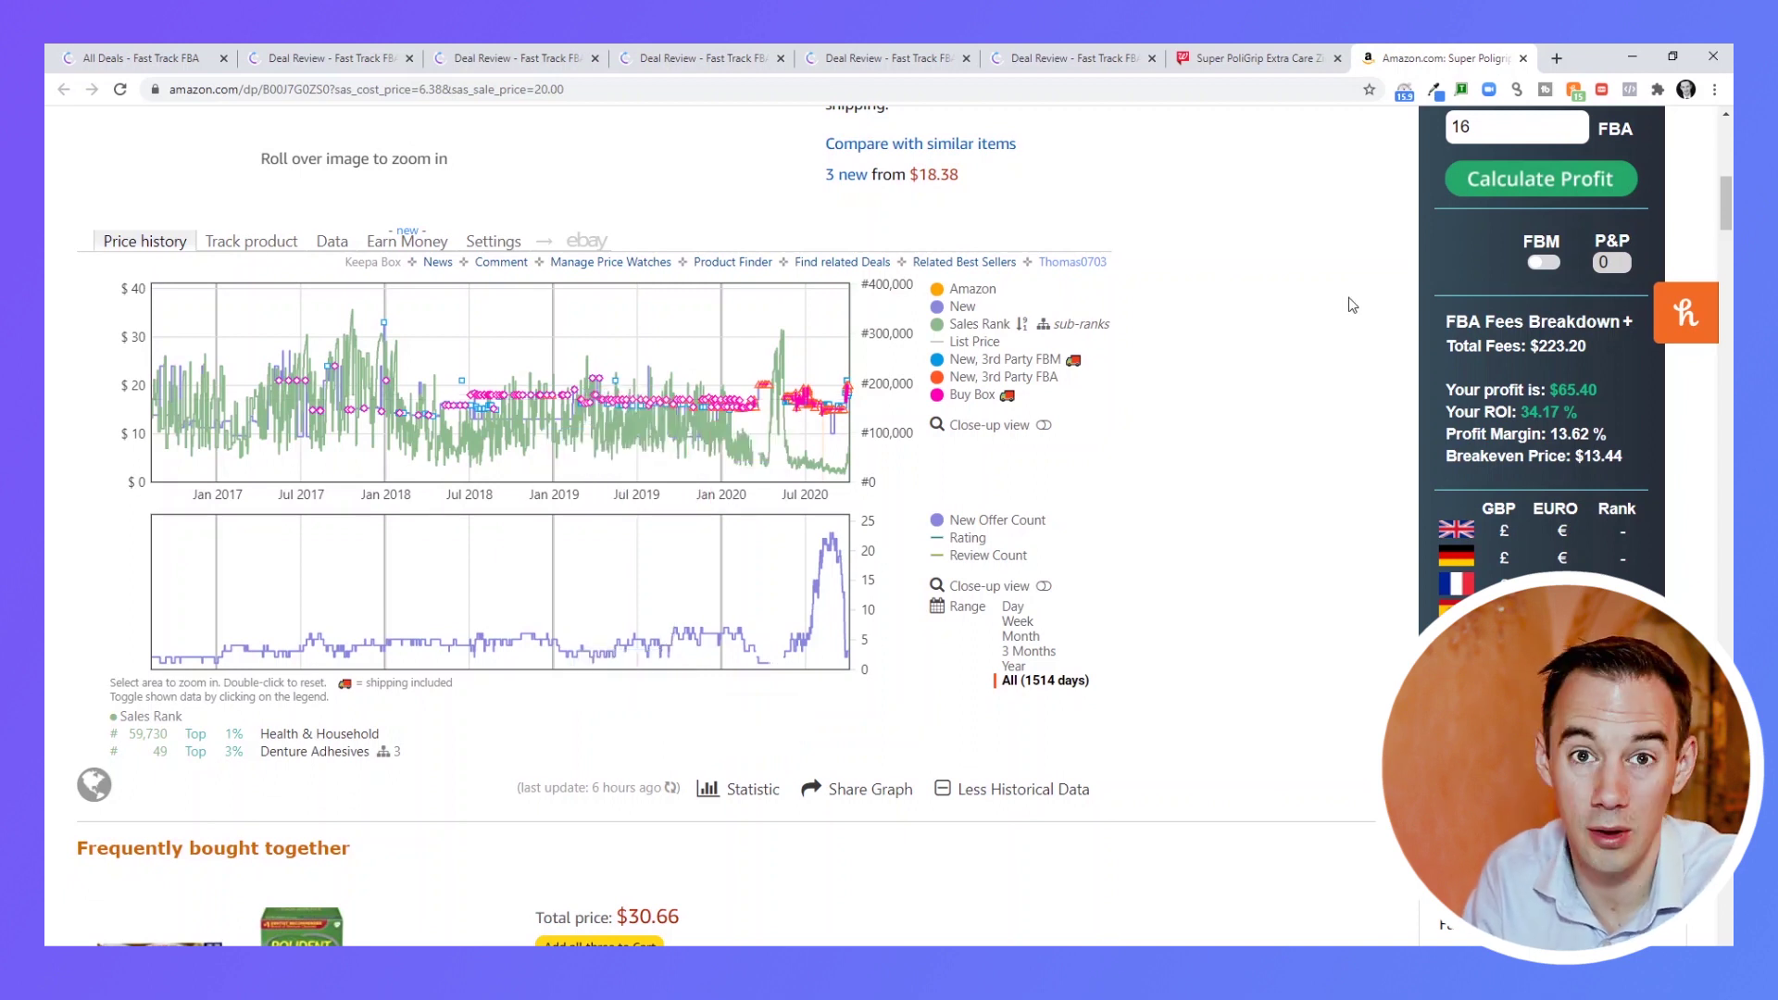
scroll(1290, 341, "up", 3)
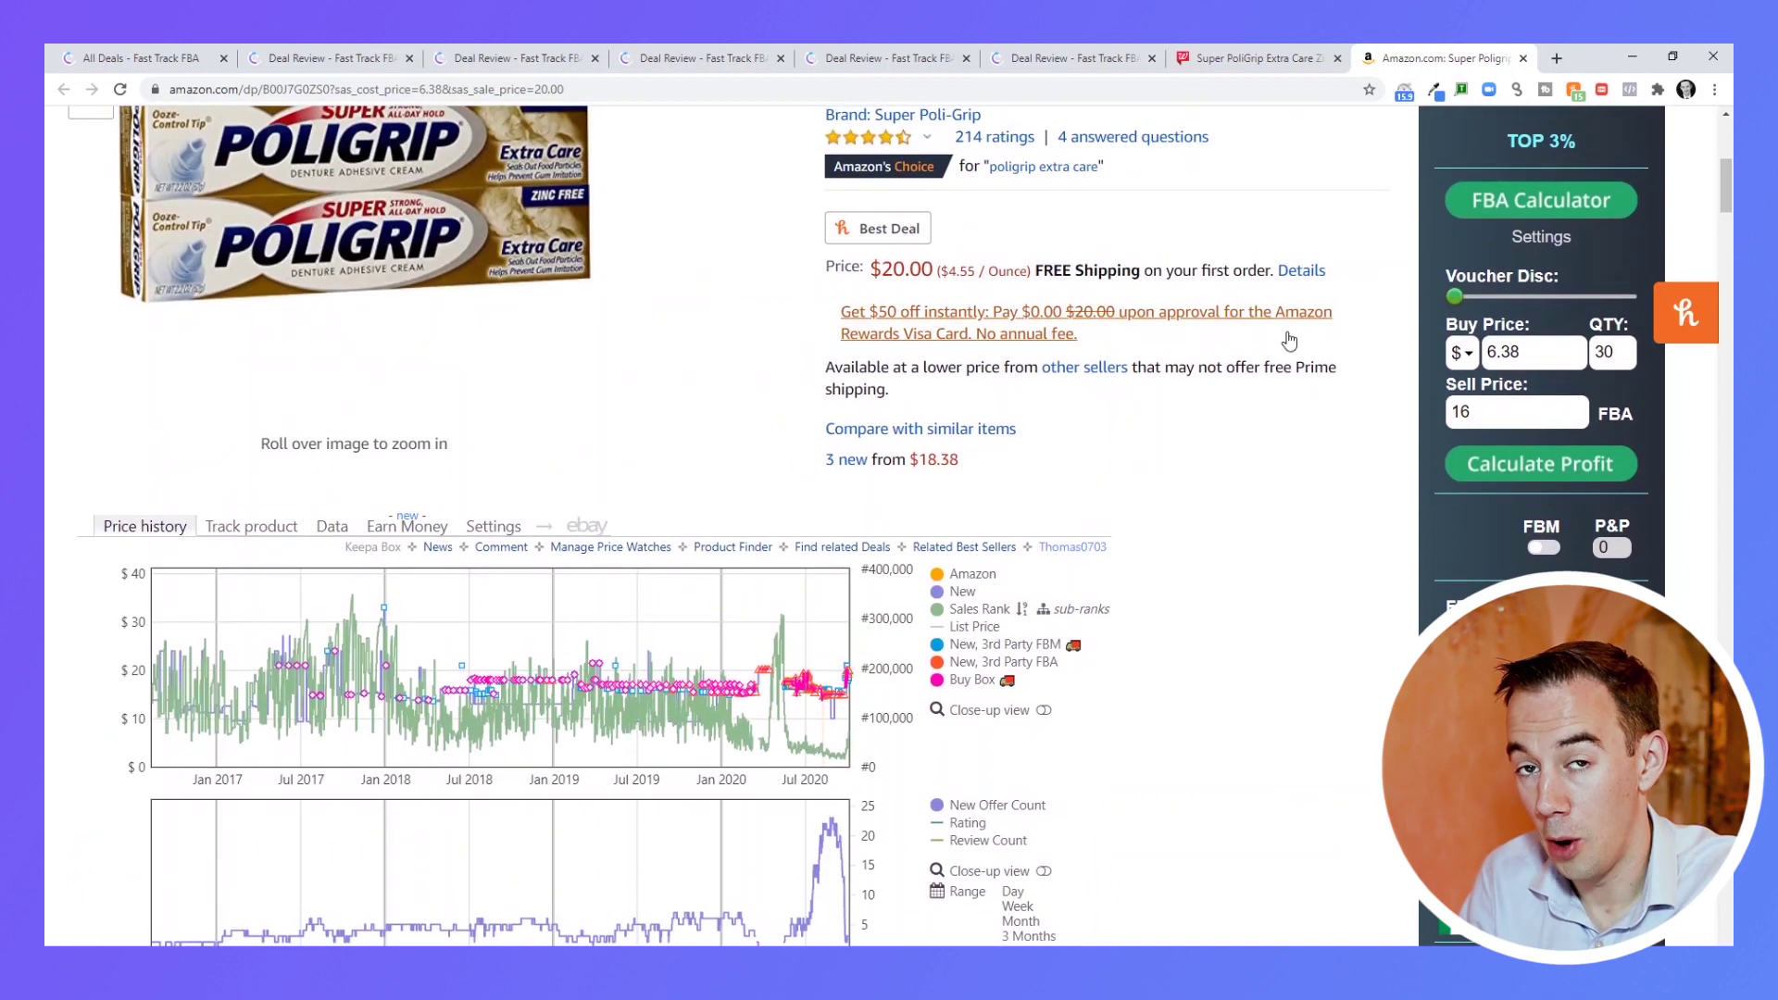
scroll(1290, 341, "up", 1)
scroll(1290, 340, "down", 1)
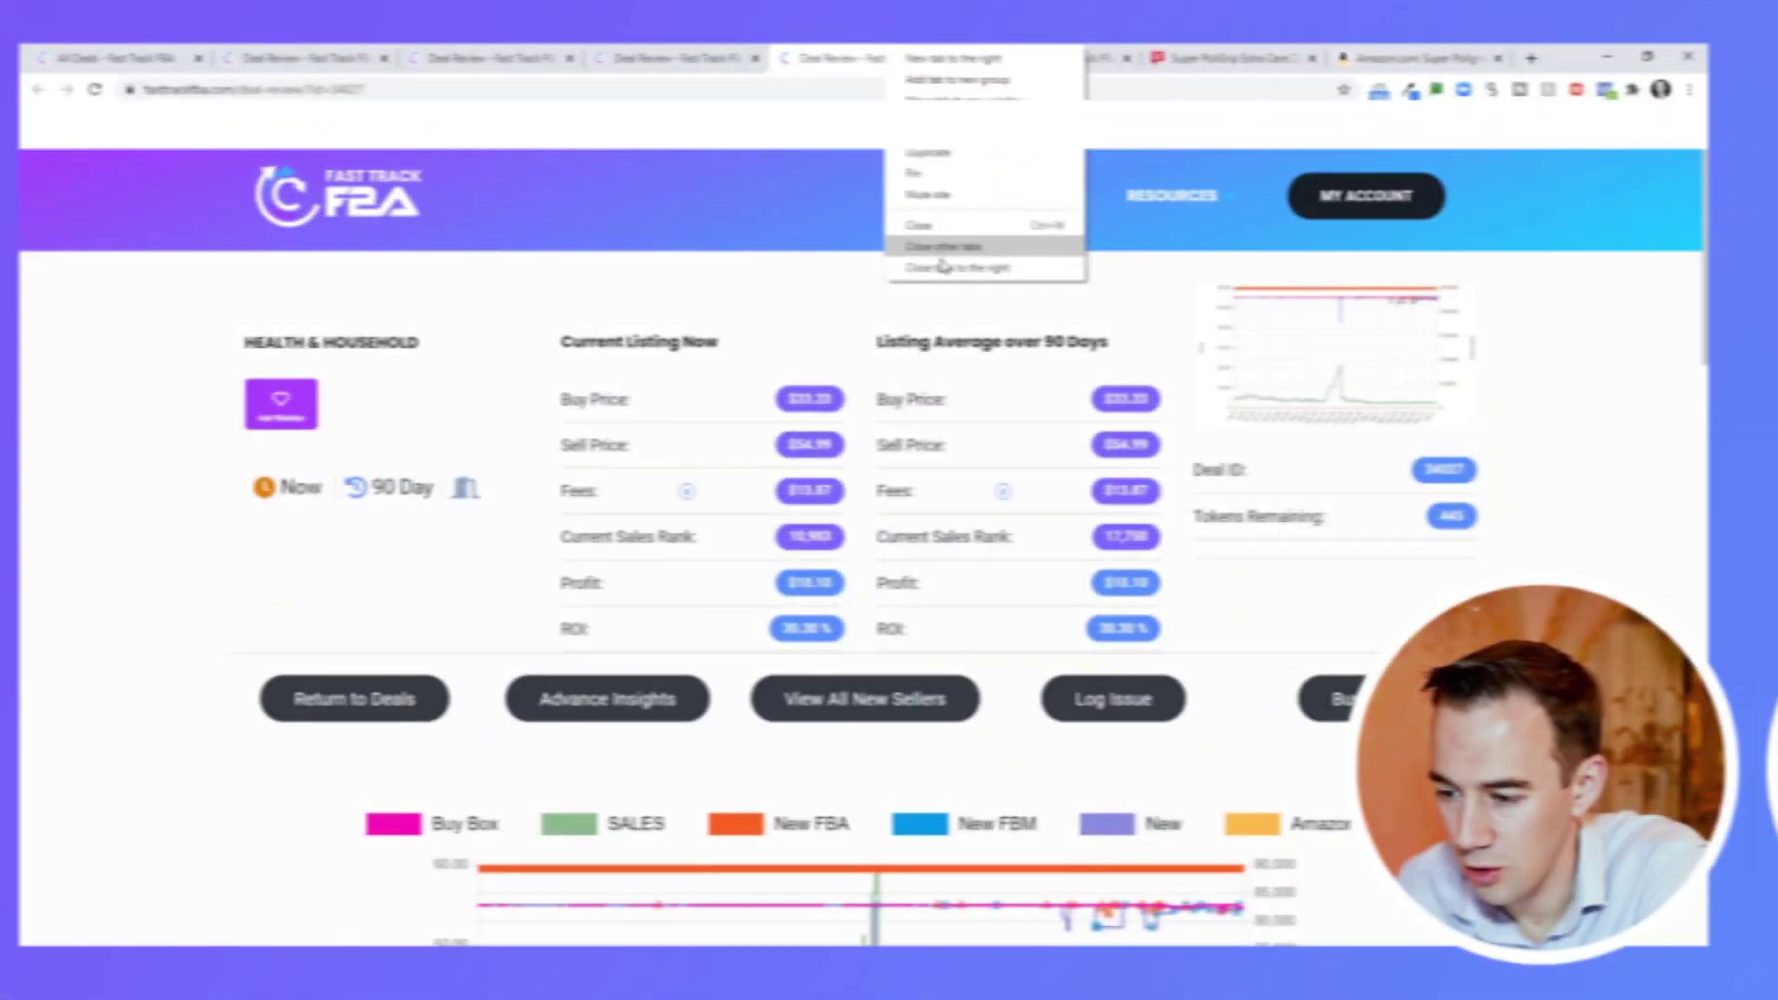
Close the browser tabs following the Health & Household deal and review that deal's profit figures and price chart.
left_click(943, 267)
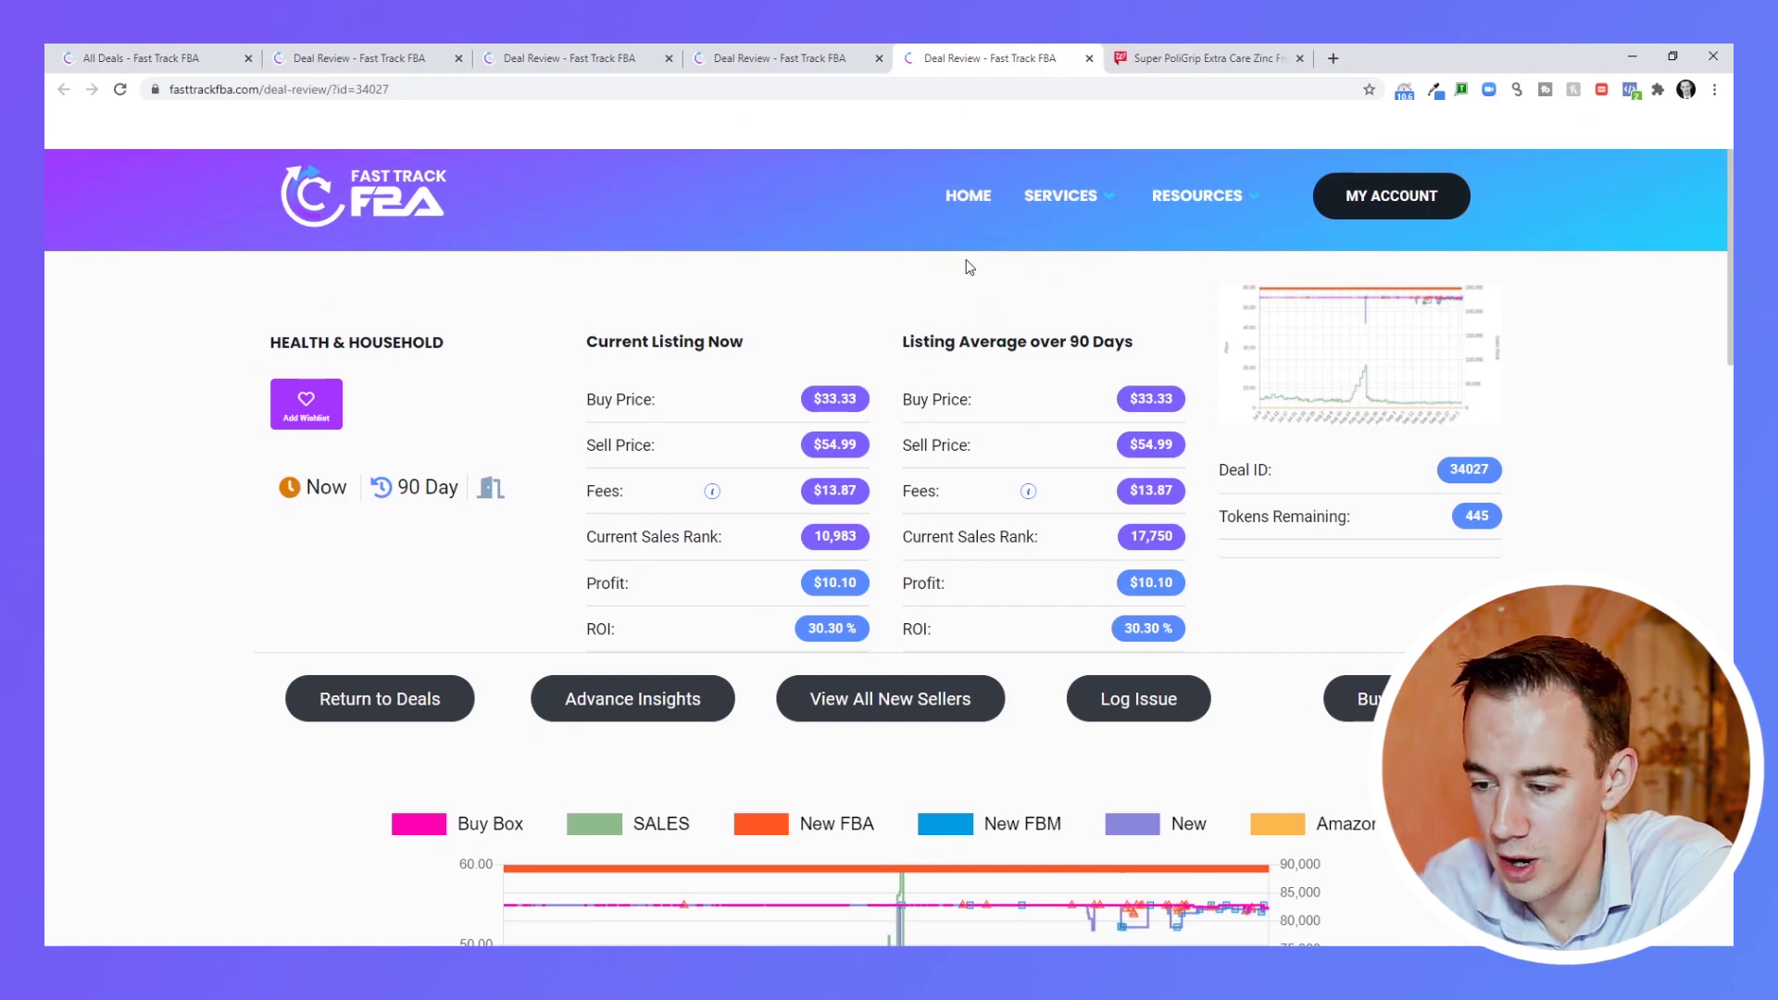
scroll(936, 365, "down", 3)
scroll(937, 365, "down", 3)
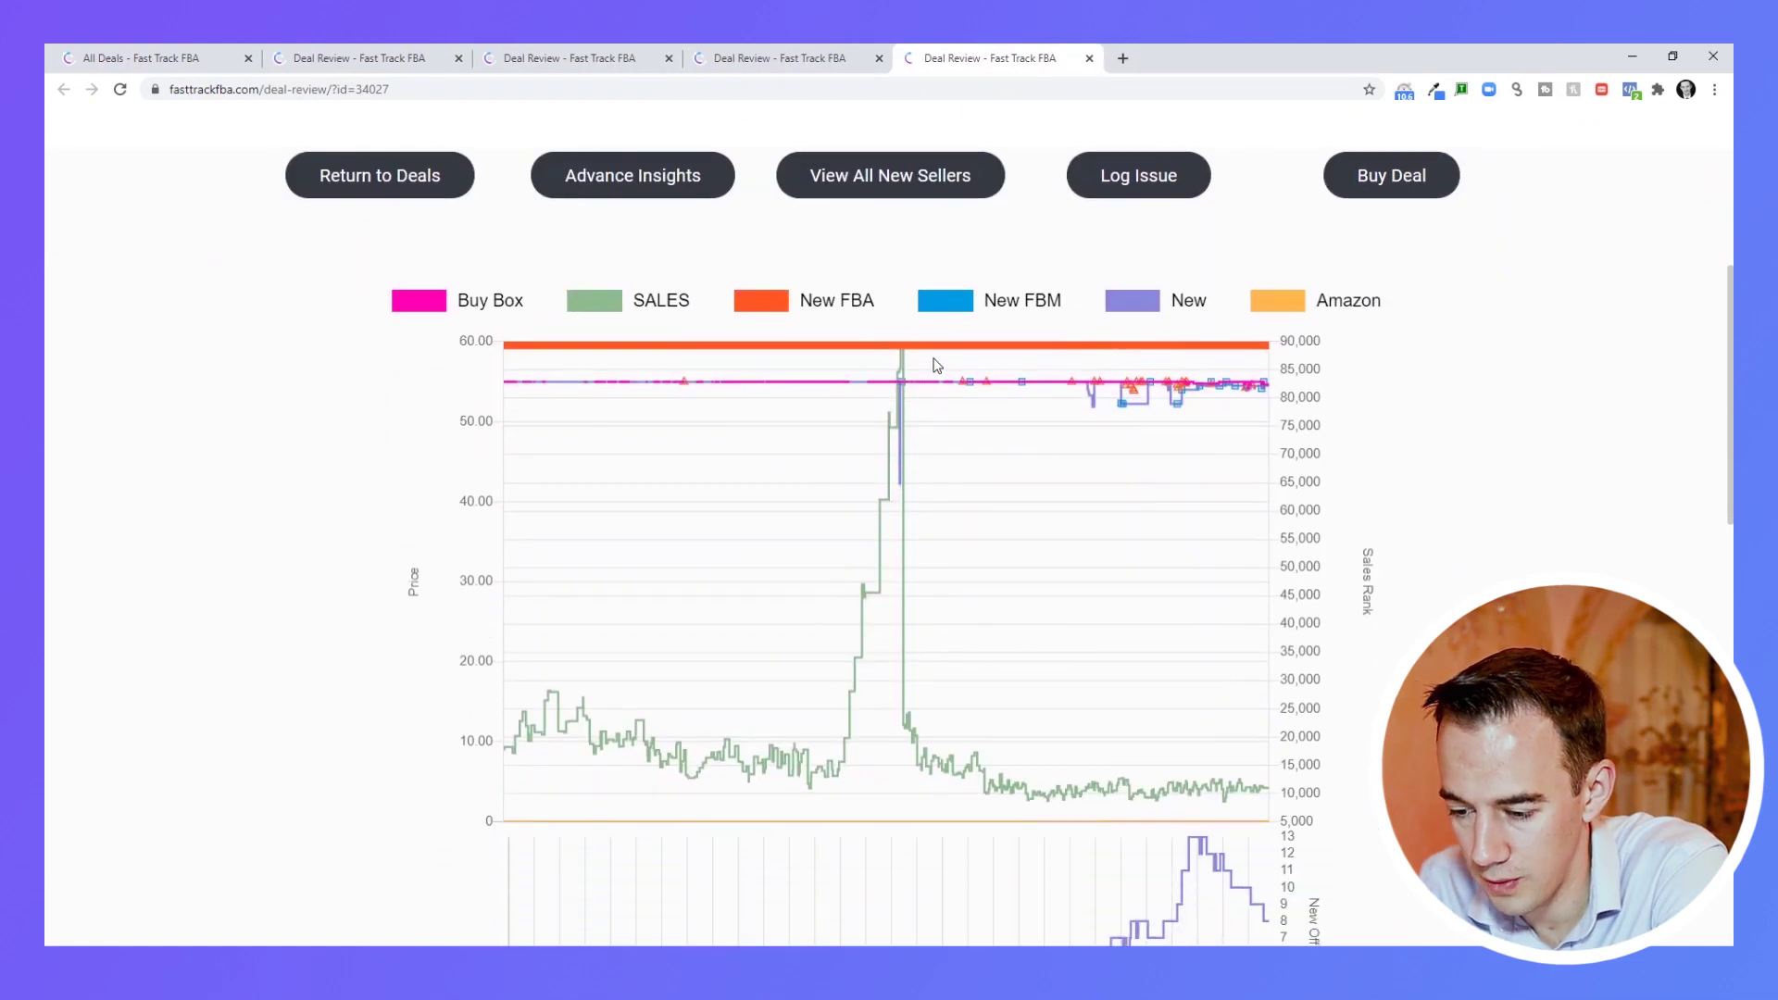
scroll(909, 413, "up", 6)
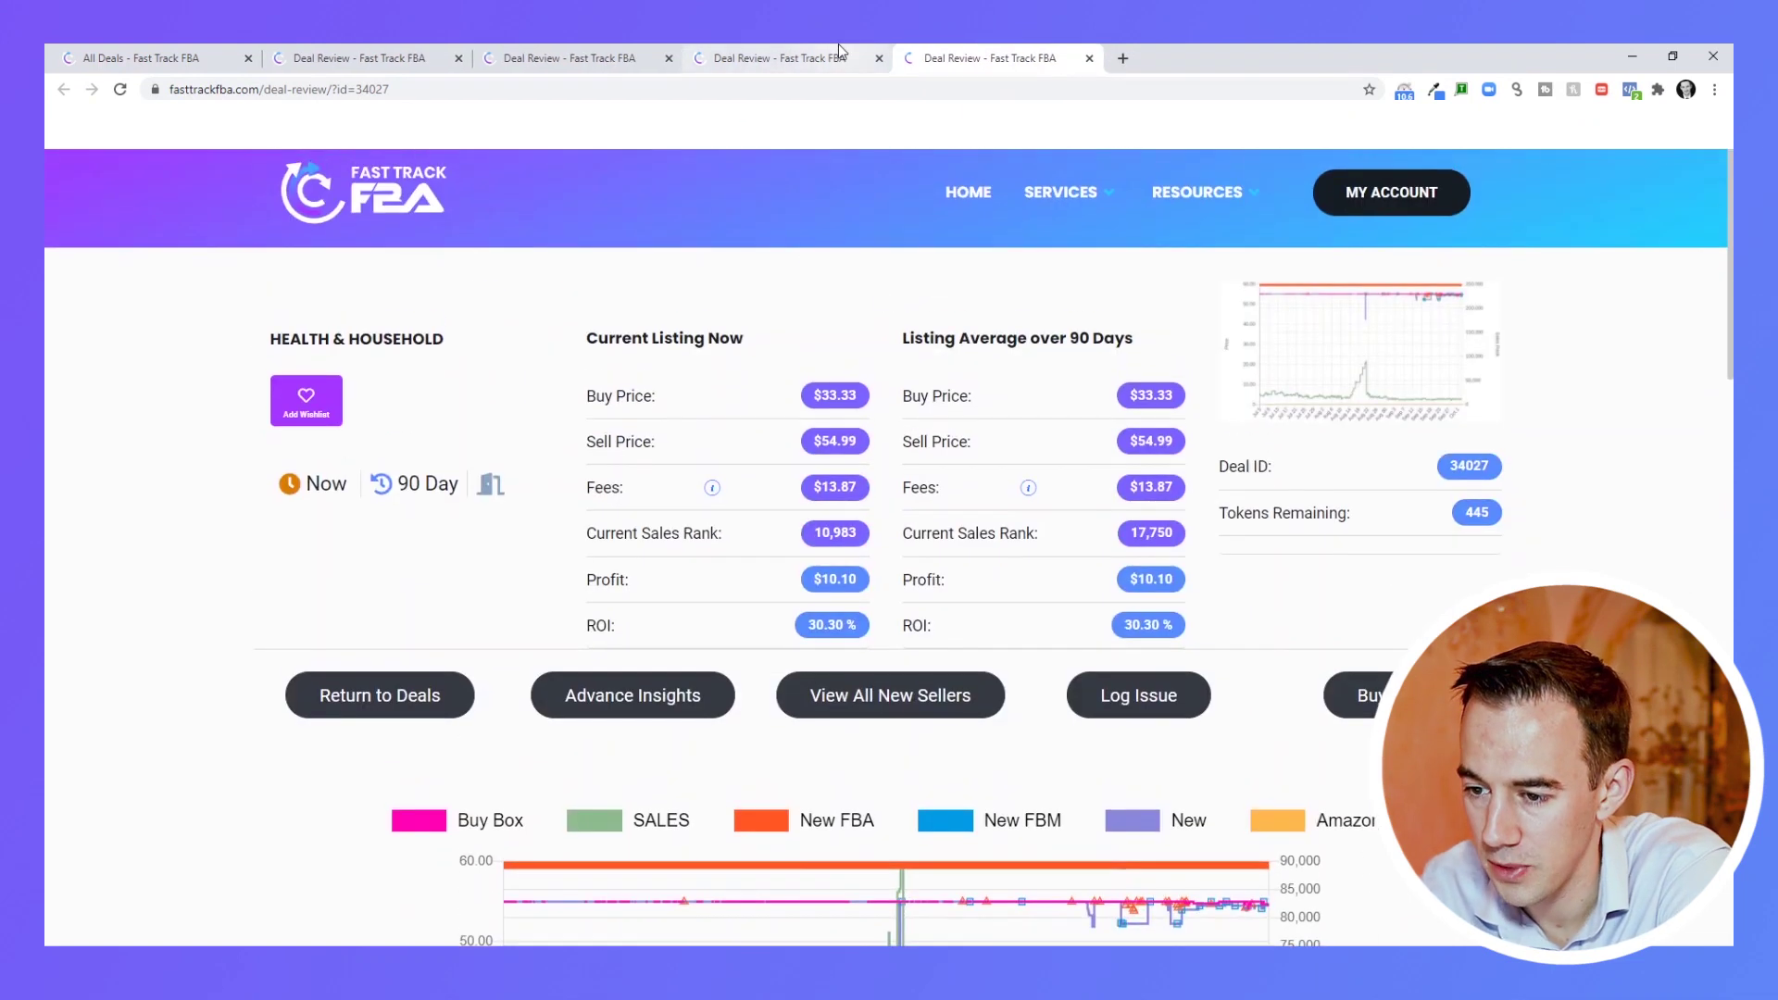
Switch to the Beauty & Personal Care deal 25075 and close the browser tab following it.
left_click(837, 47)
right_click(837, 47)
left_click(908, 268)
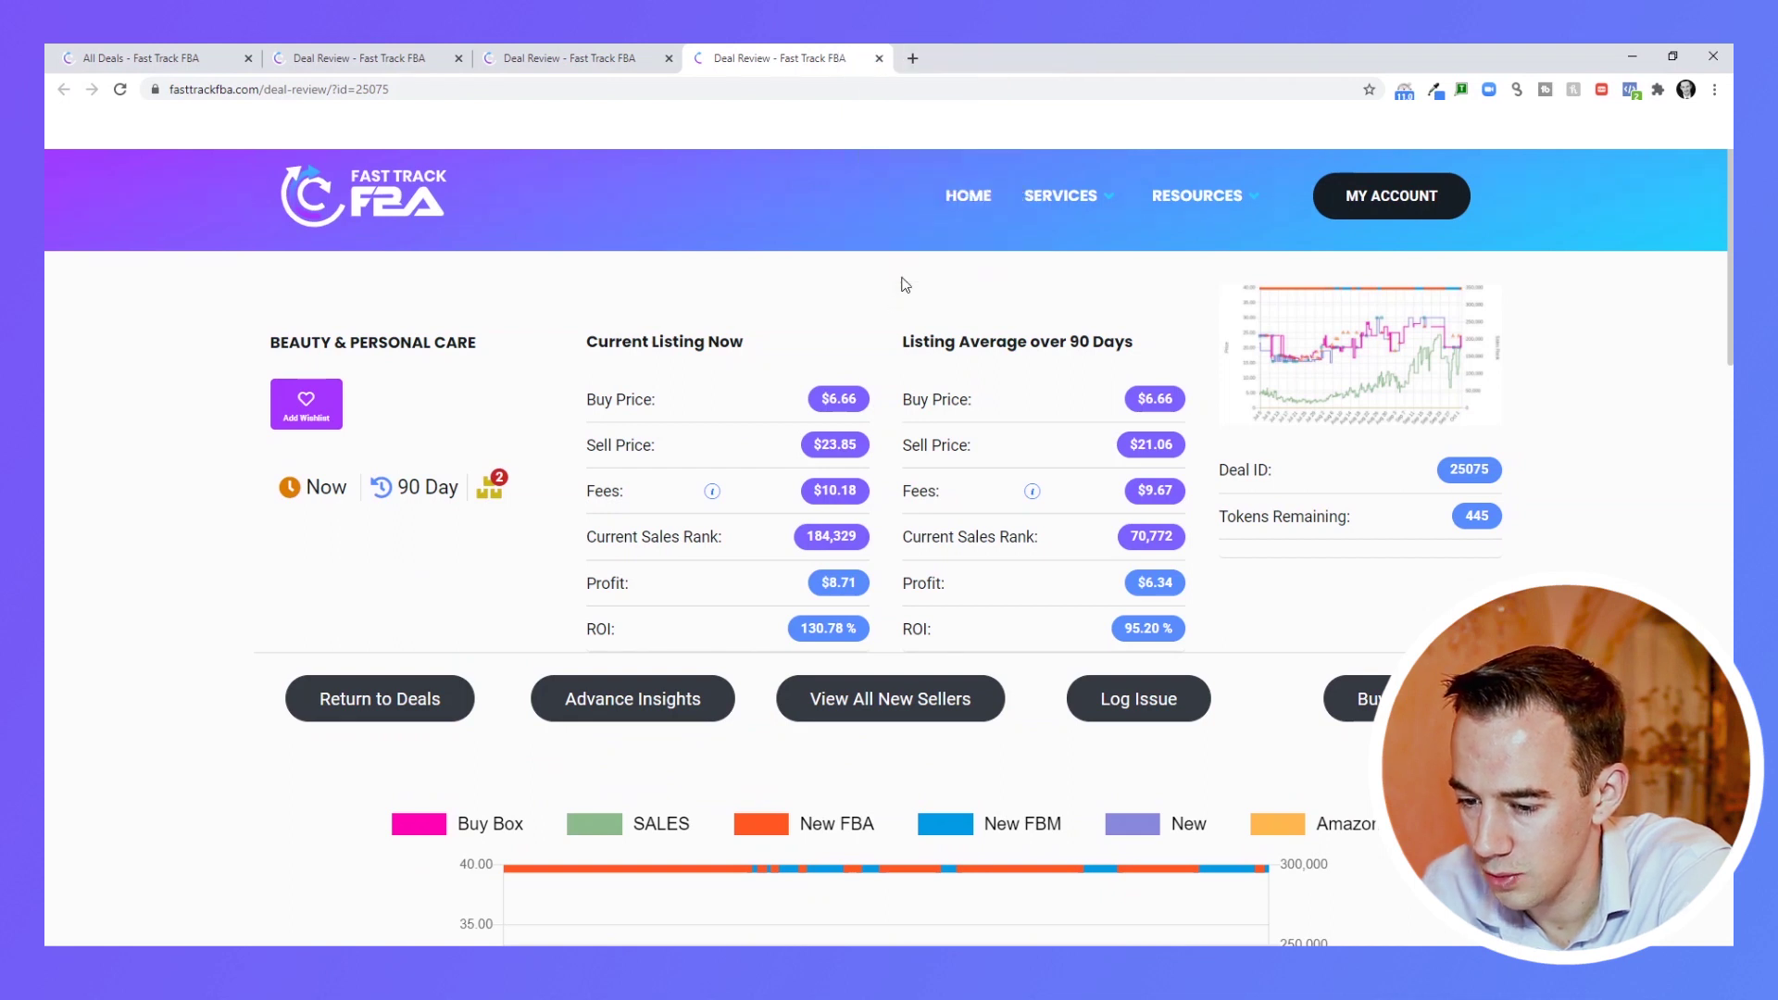
Examine deal 25075's three-month buy box price, sales rank and new offer count against its listed profit figures.
scroll(905, 285, "down", 7)
scroll(905, 285, "down", 4)
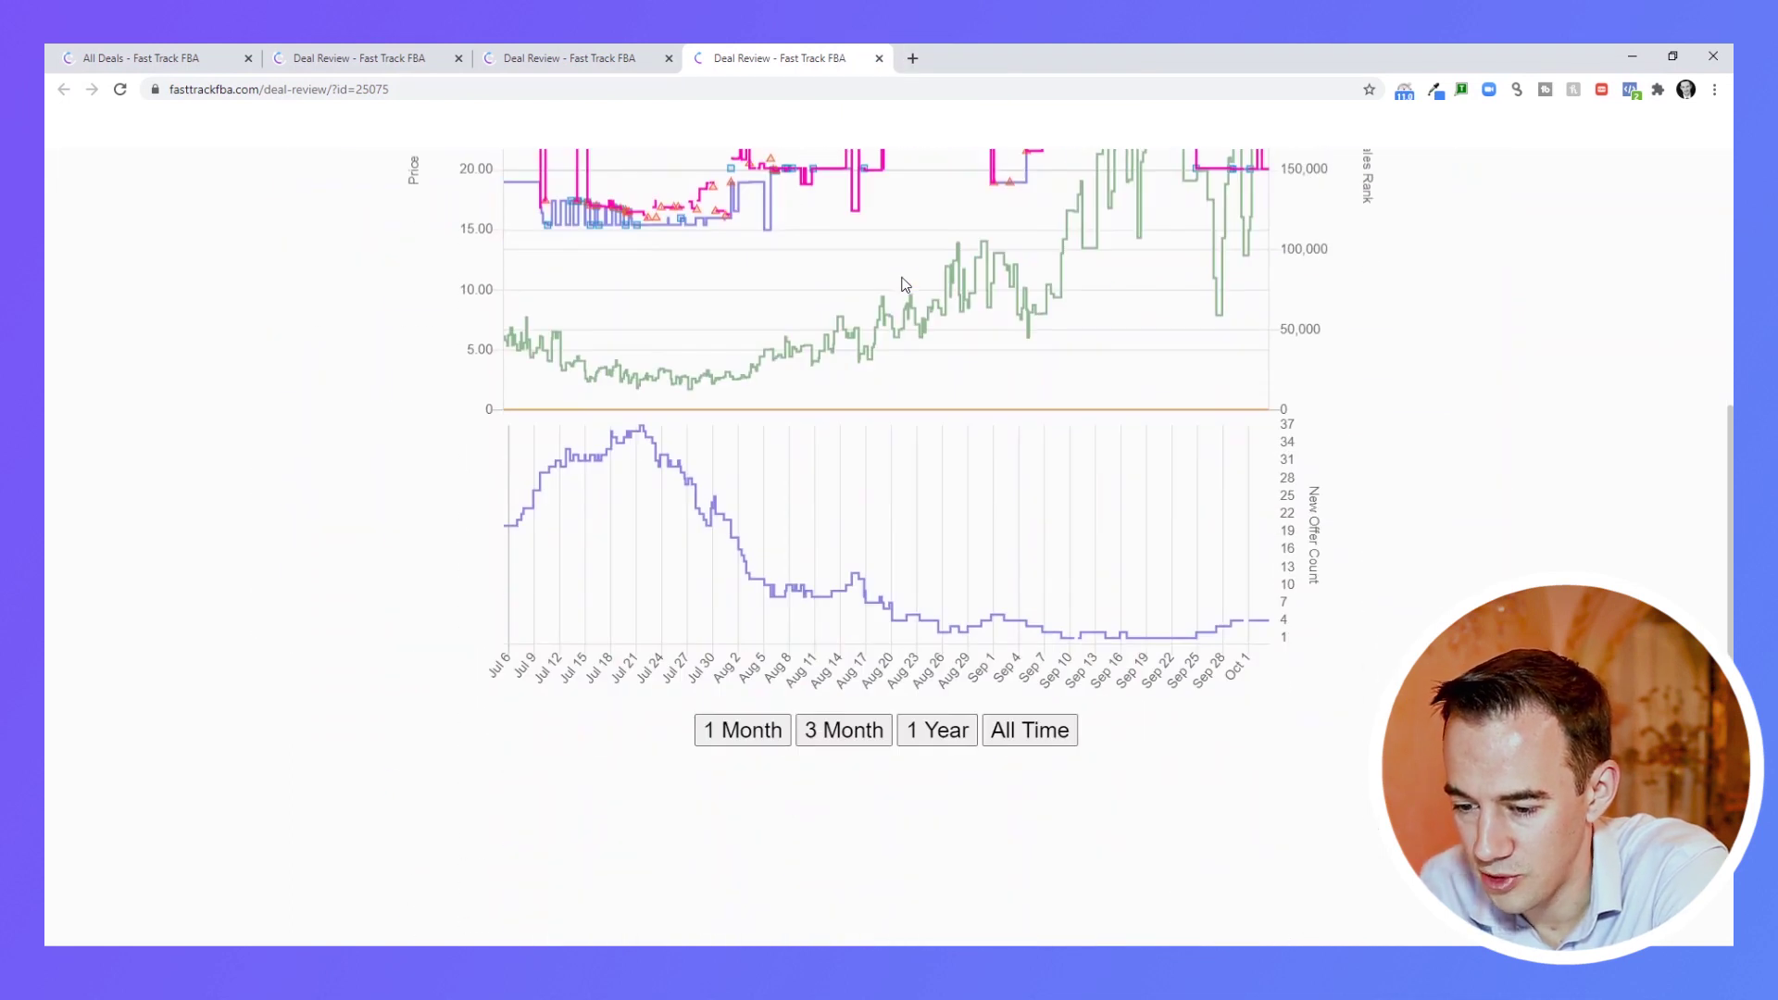
scroll(904, 285, "up", 3)
scroll(905, 285, "up", 1)
scroll(905, 286, "down", 1)
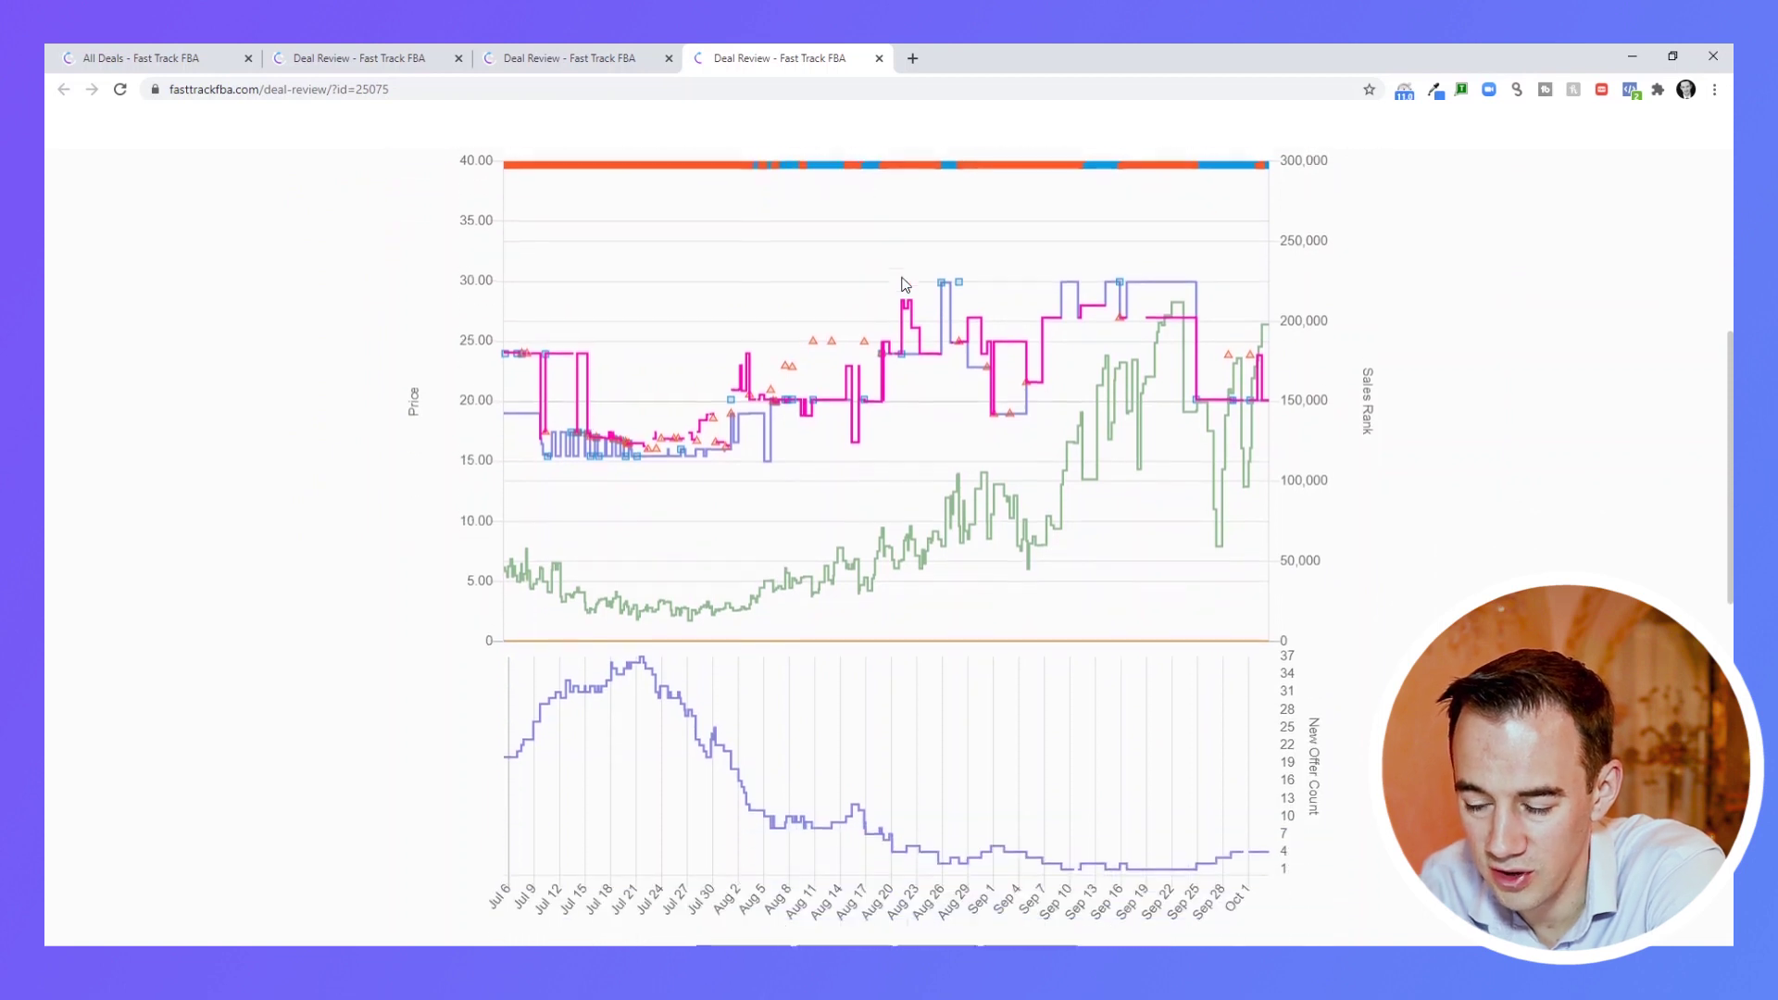
scroll(905, 286, "up", 6)
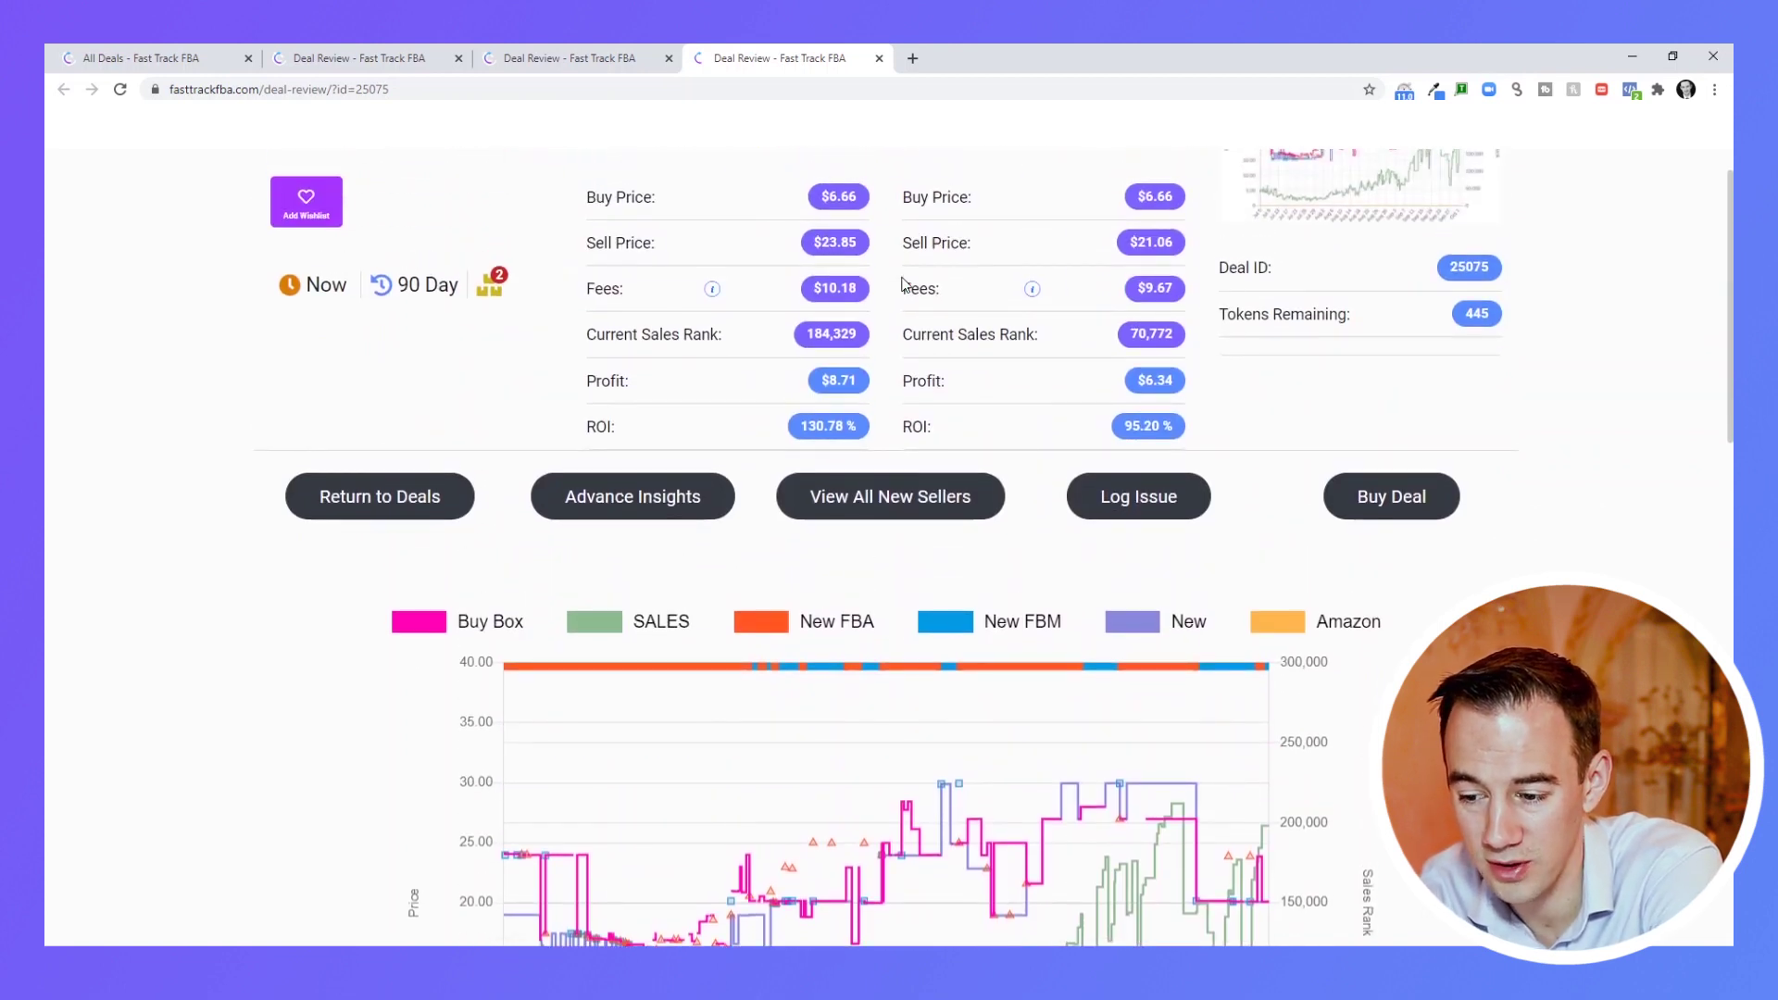
scroll(905, 285, "down", 3)
scroll(887, 432, "down", 2)
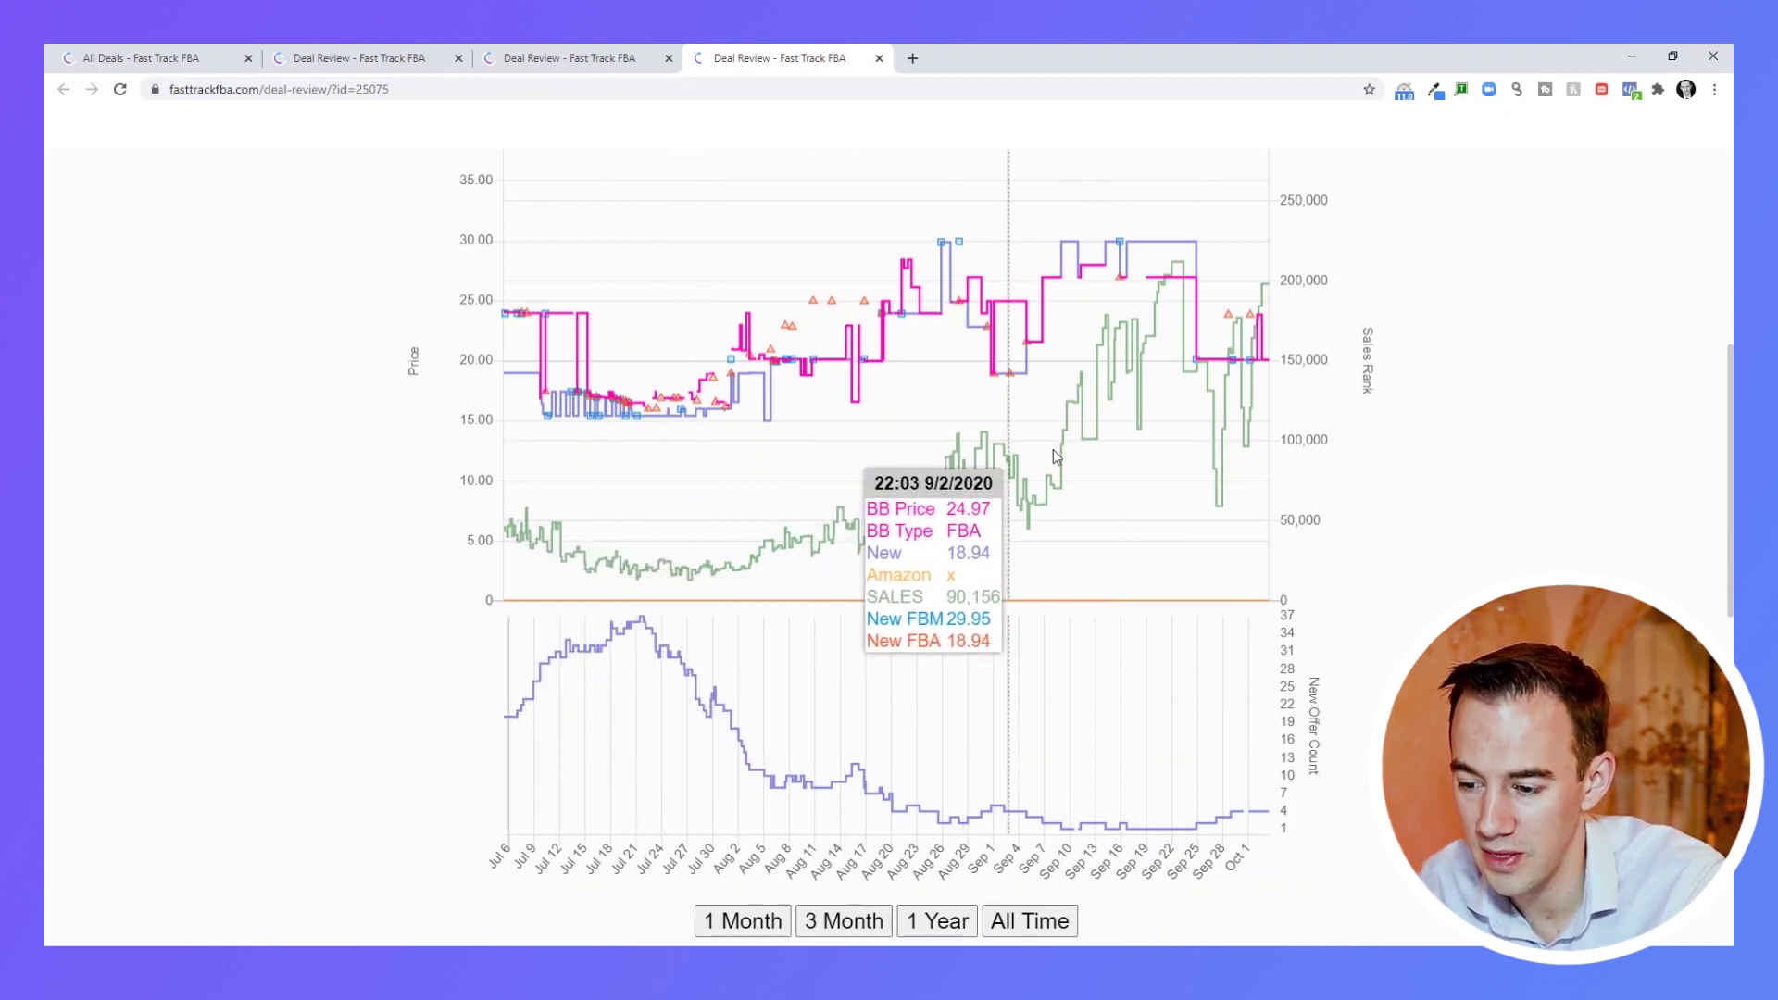
Show deal 25075's charts over 1 Year and examine how offer count, price and sales rank moved around July 2020.
scroll(1103, 428, "down", 1)
left_click(937, 856)
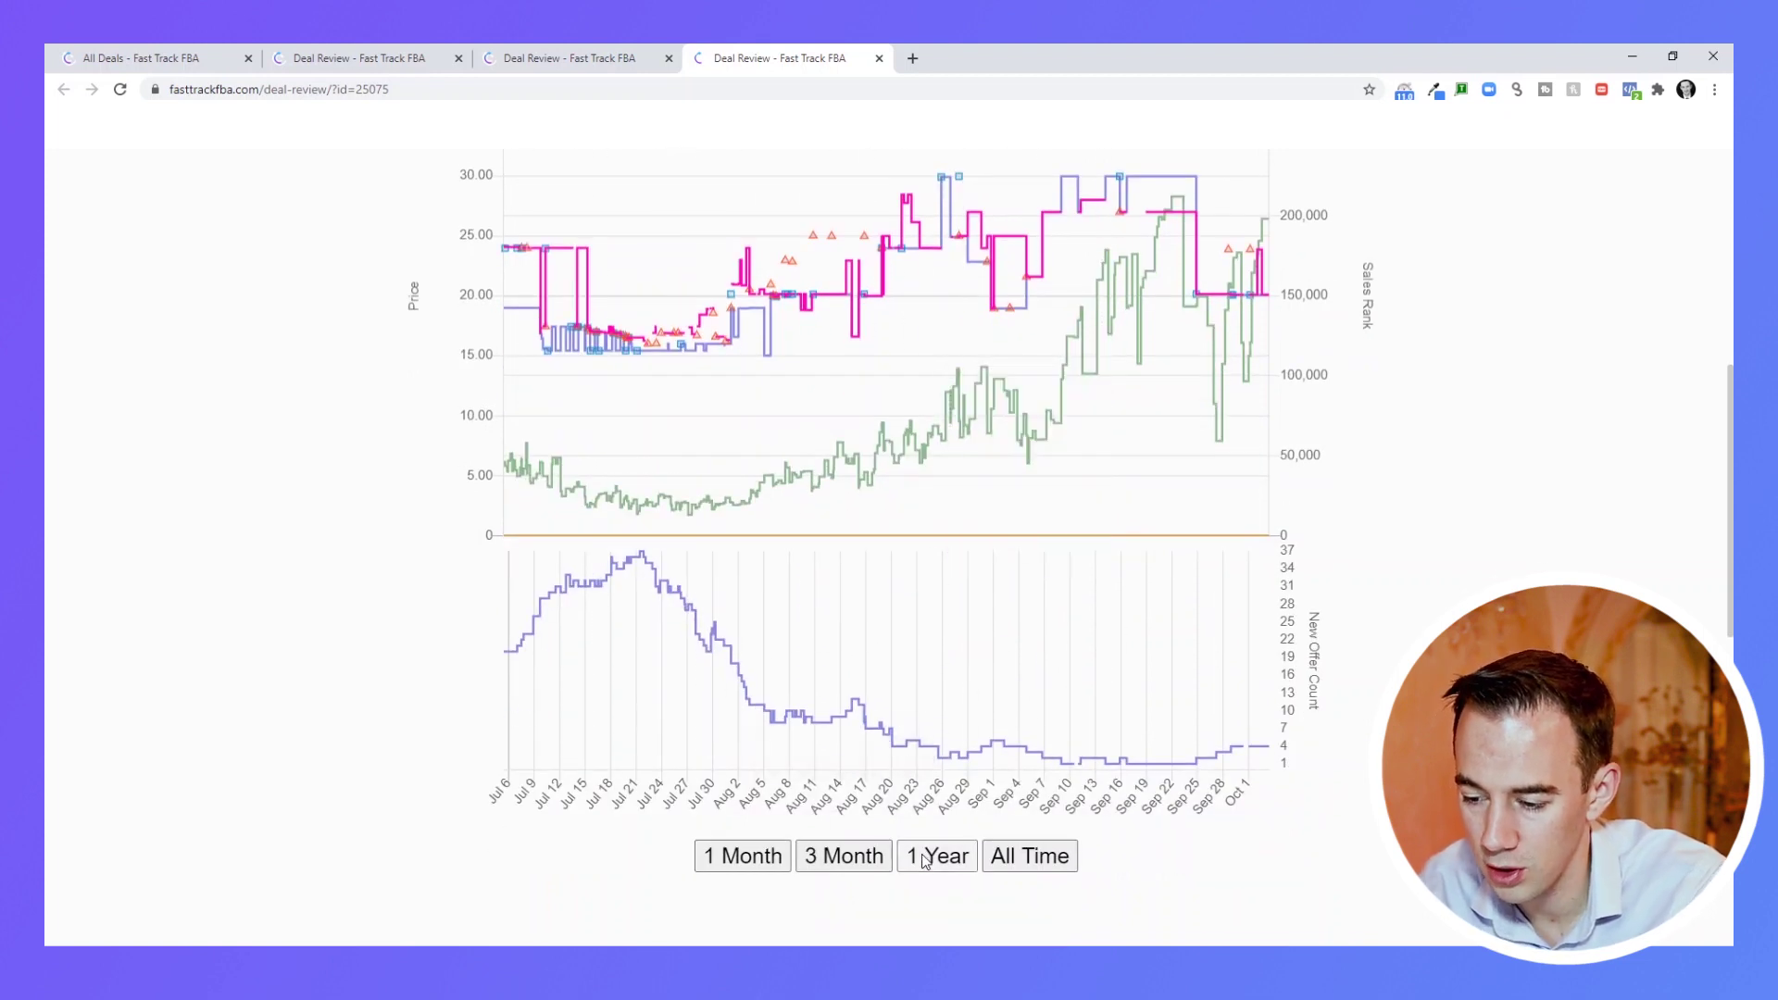
scroll(1464, 484, "up", 1)
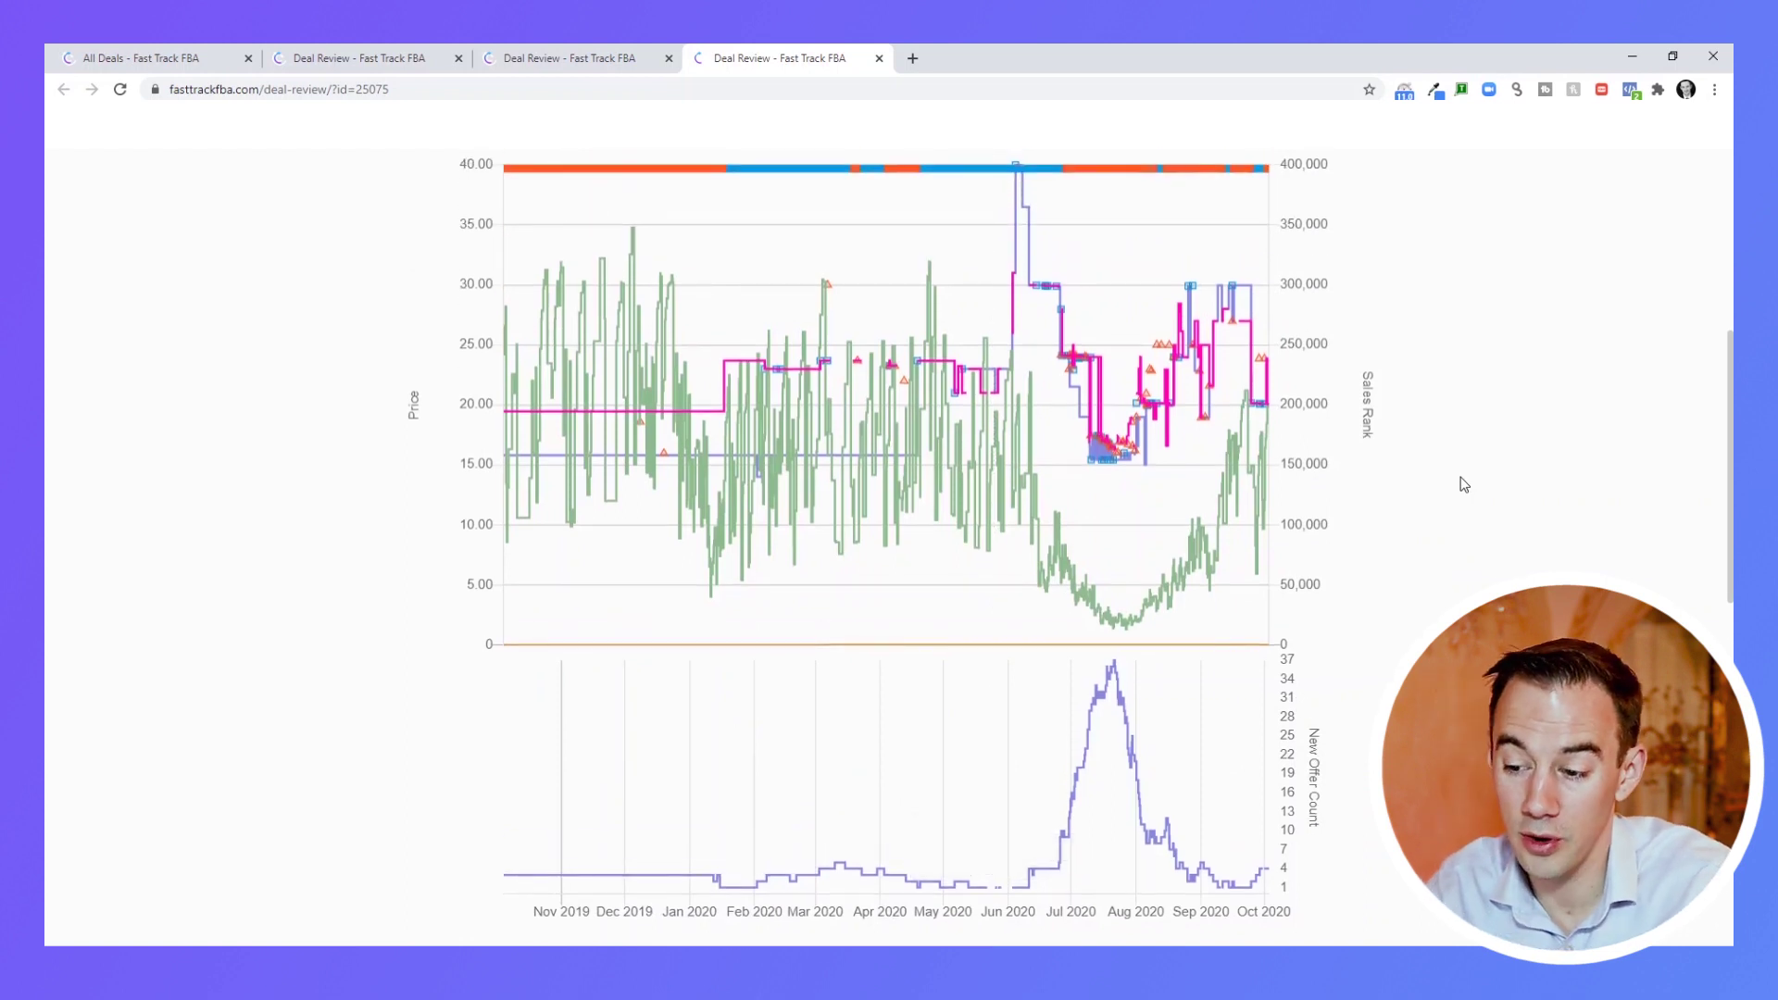
mouse_move(1114, 686)
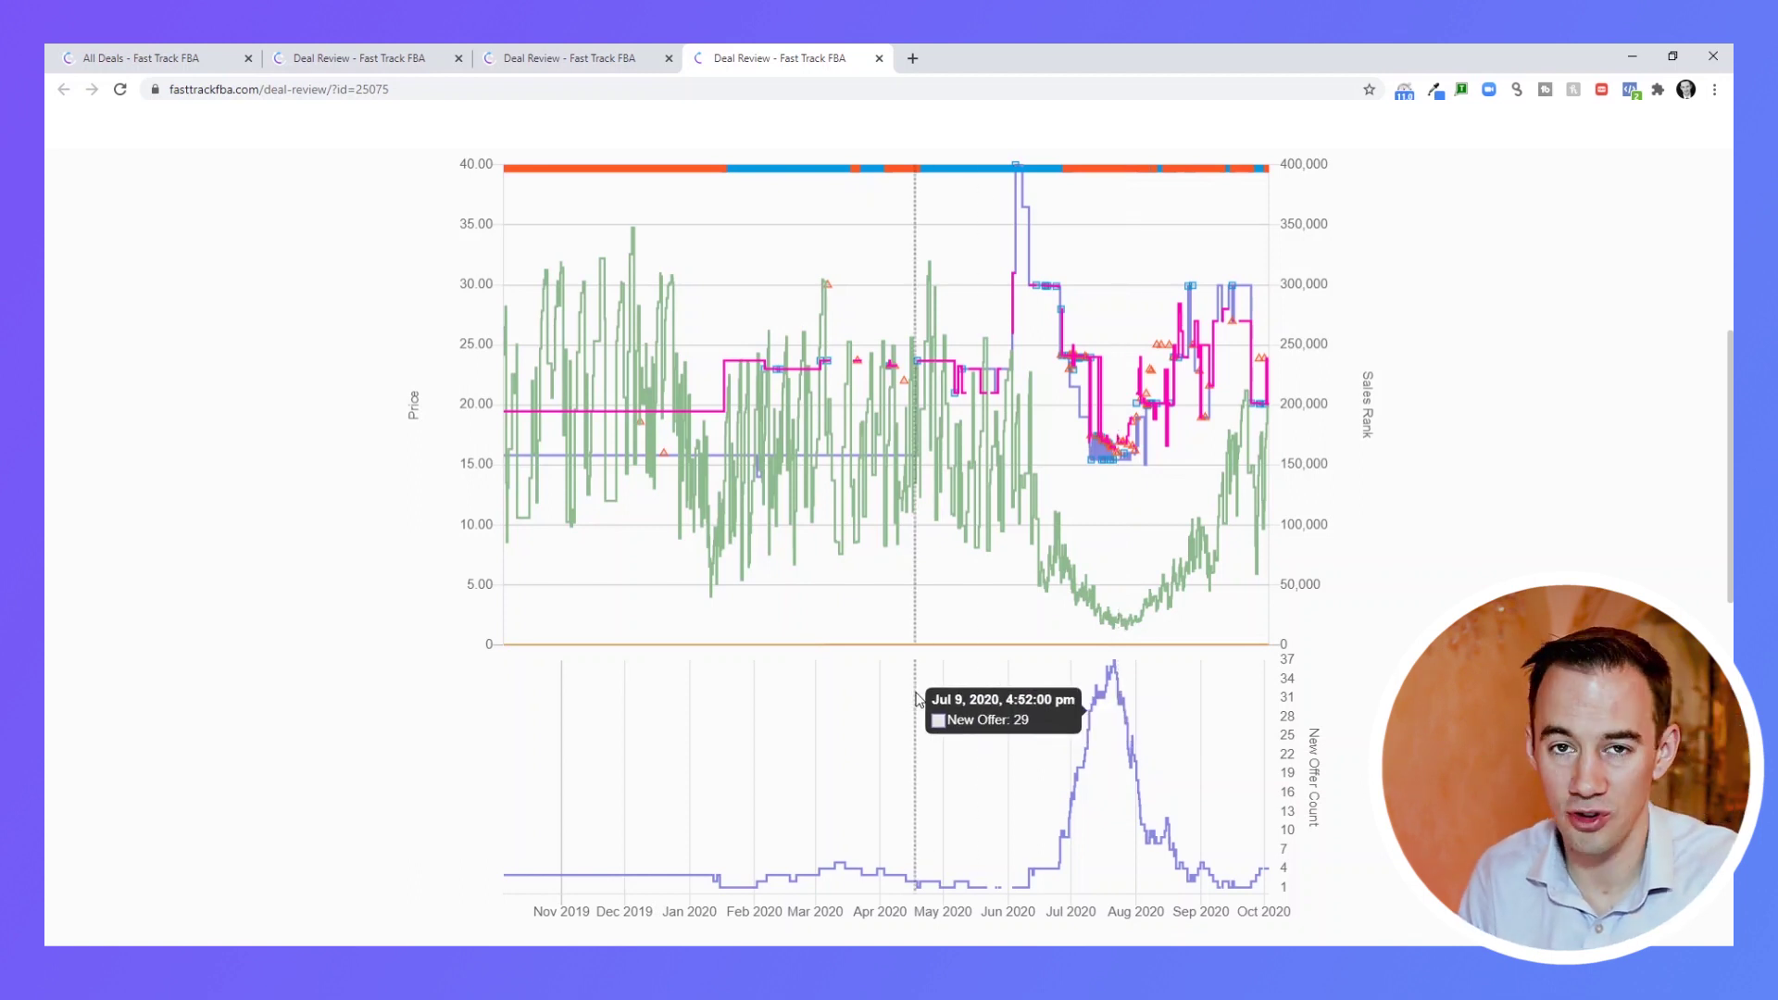
scroll(917, 699, "up", 1)
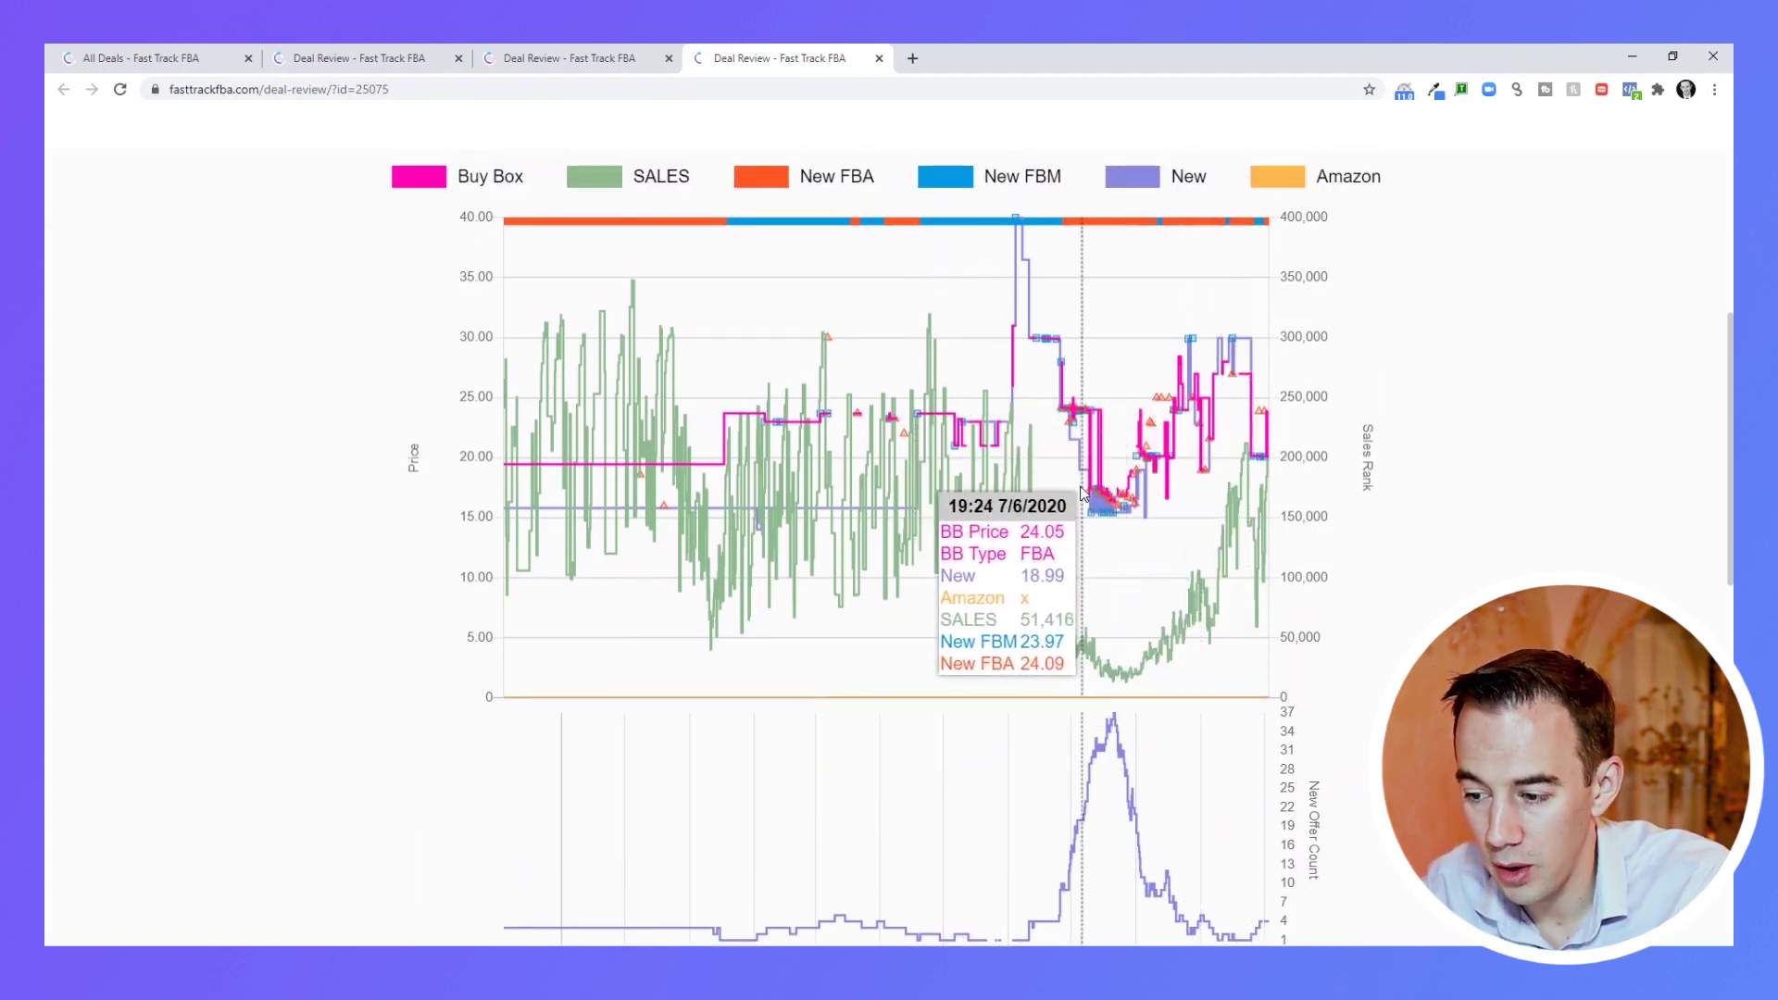
scroll(1093, 474, "down", 1)
Review deal 25075's 90-day average figures, highlighting the average sell price and checking the average ROI.
scroll(1094, 475, "up", 5)
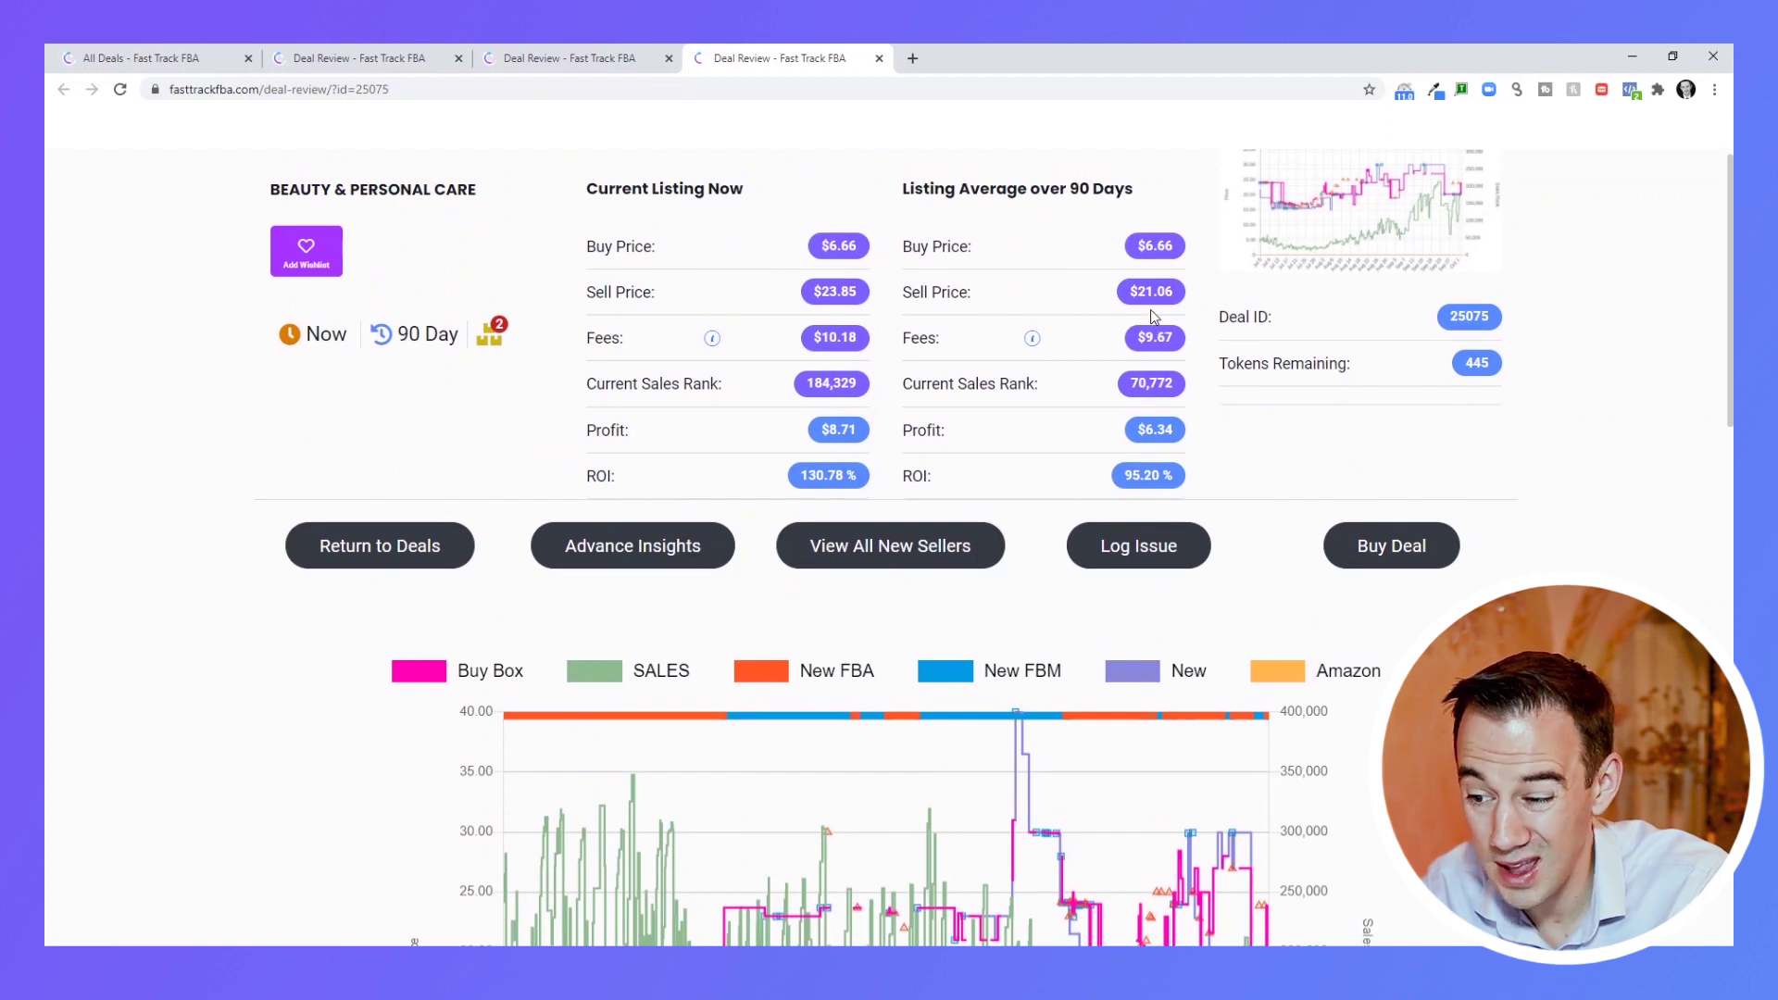
left_click_drag(1132, 292, 1154, 297)
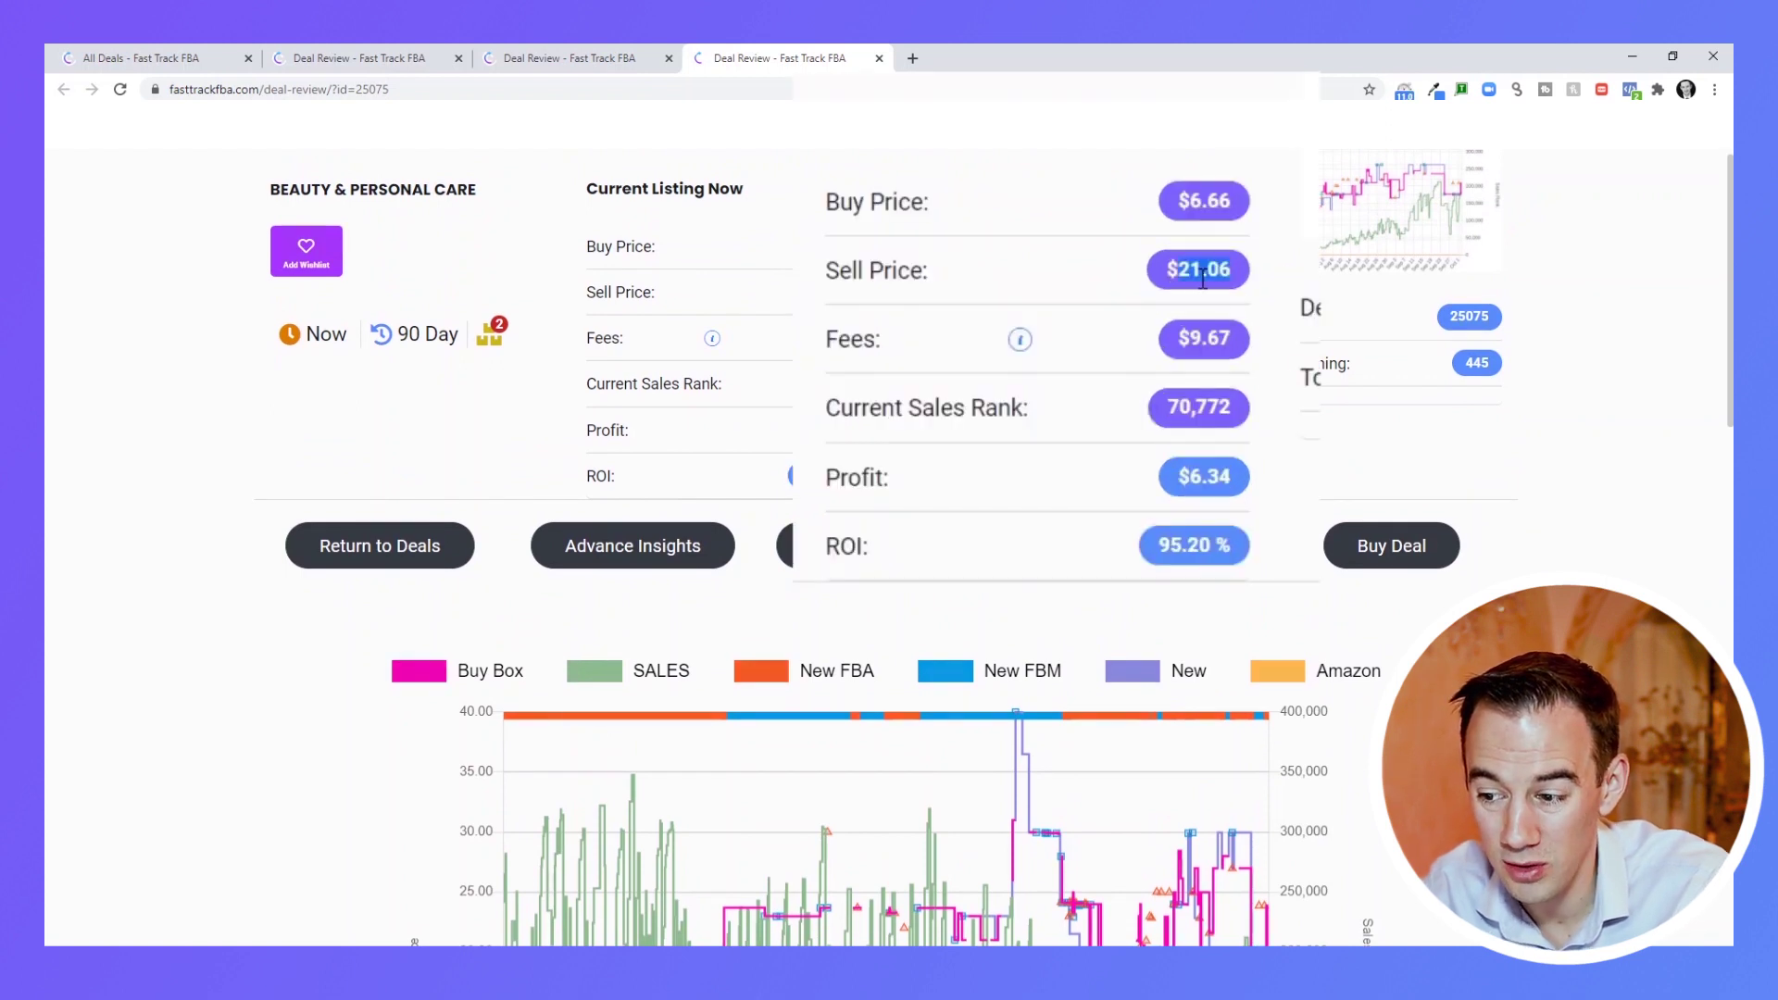
left_click(1219, 469)
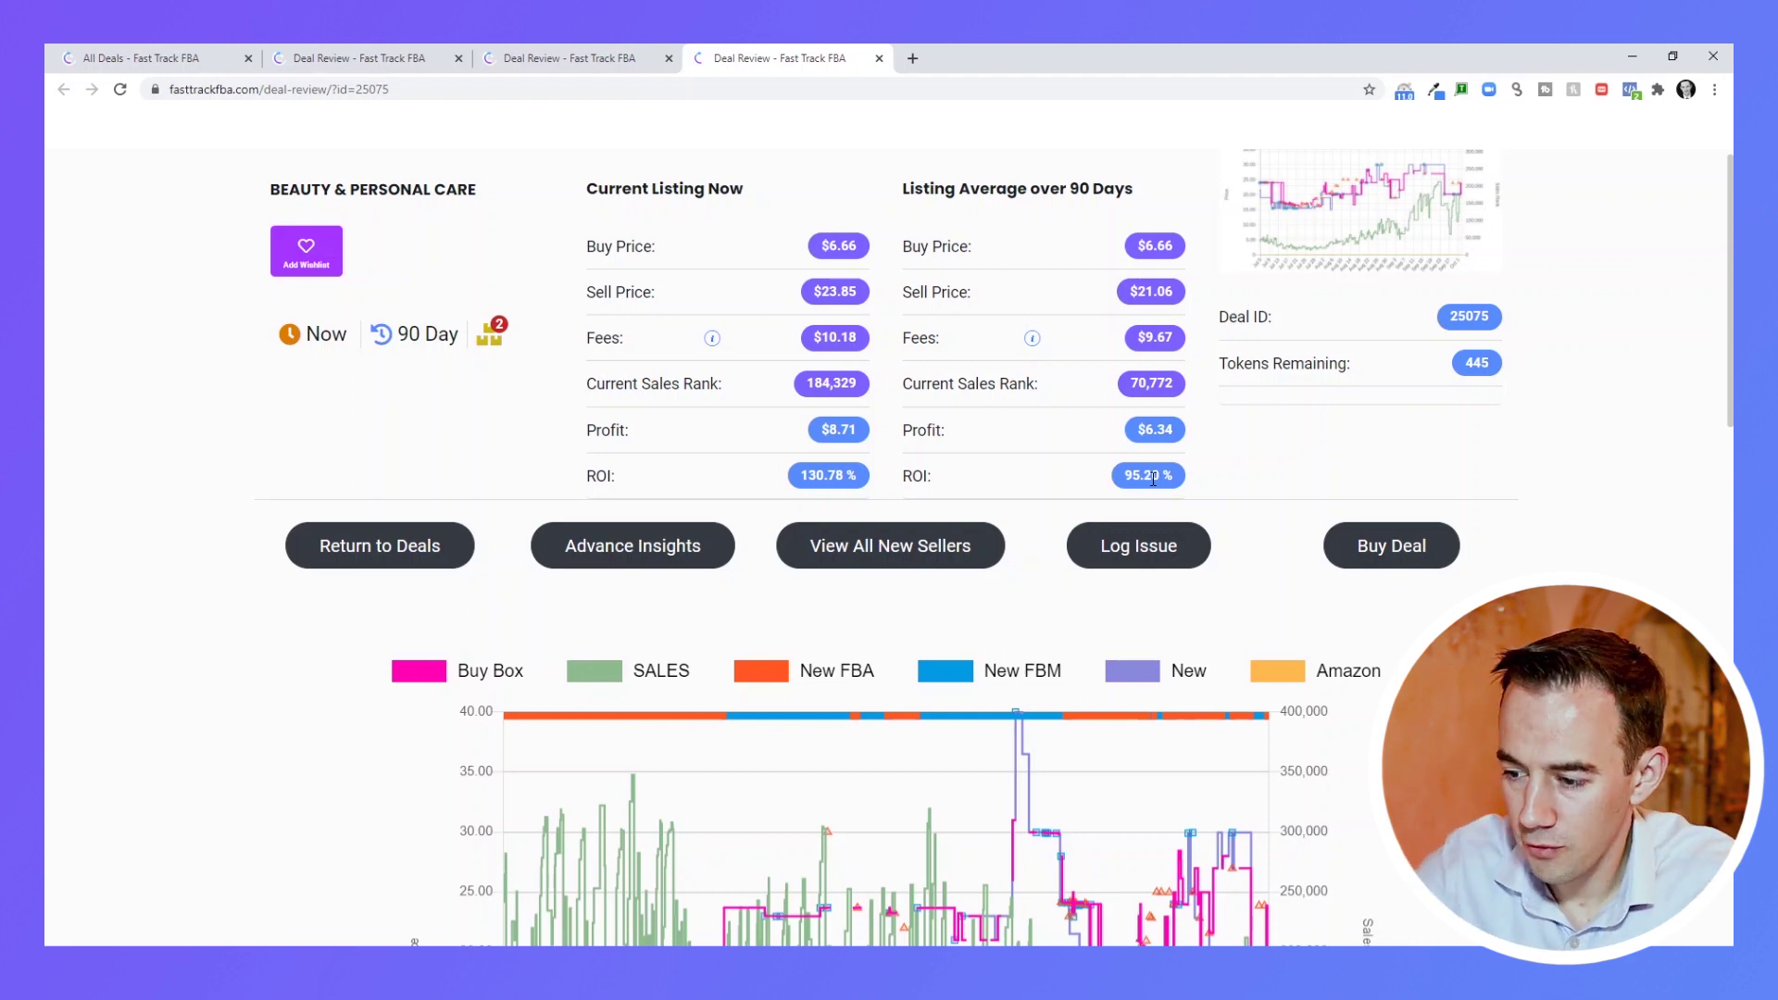
scroll(1153, 479, "down", 1)
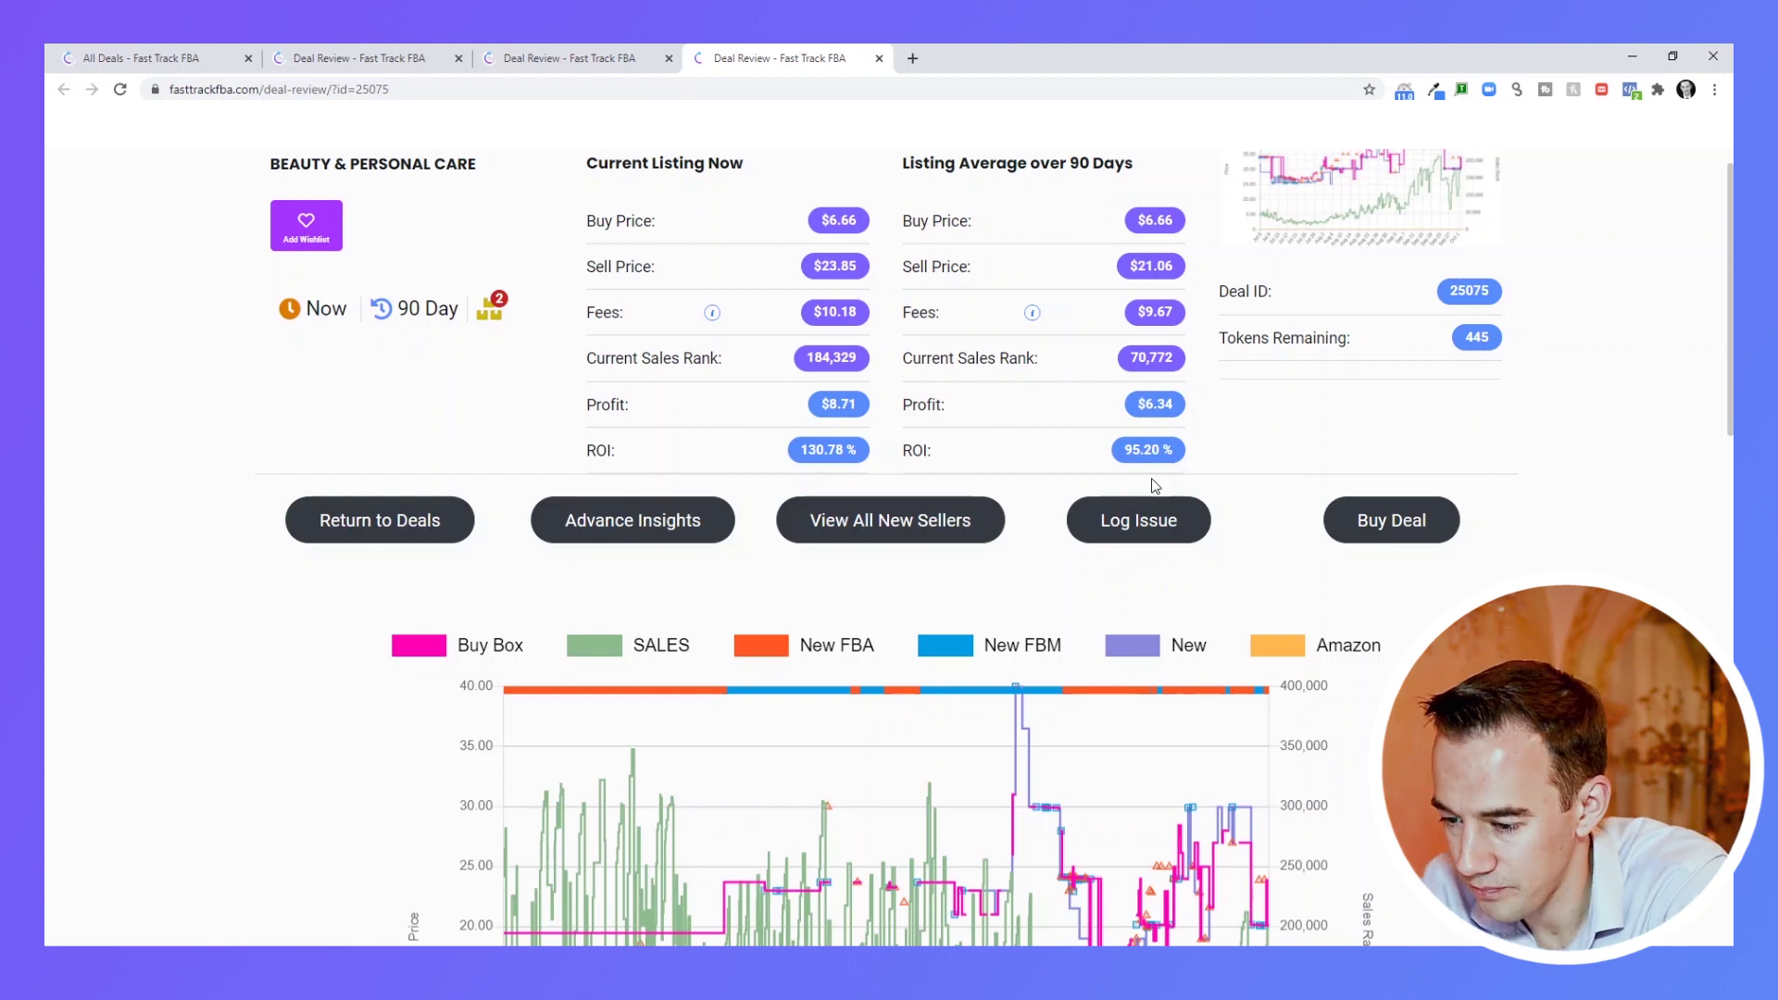
Buy deal 25075 for 2 tokens and load both its Amazon and Walmart product pages.
scroll(1326, 492, "down", 2)
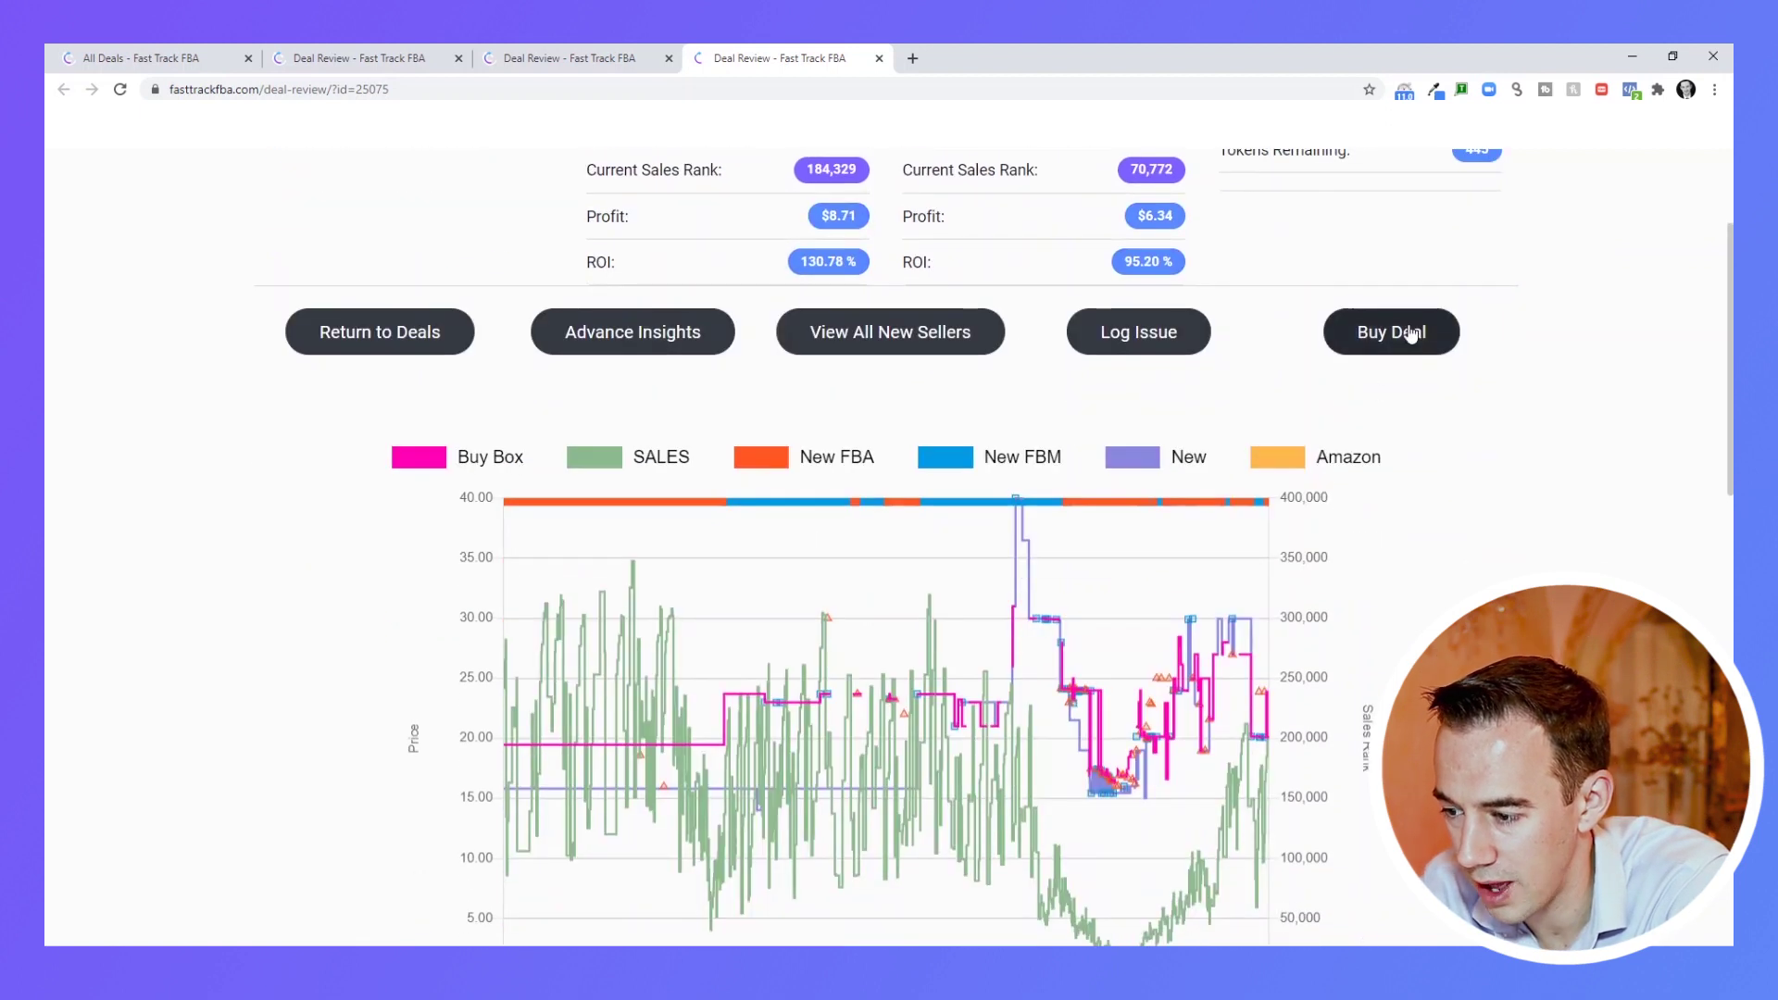
left_click(1410, 334)
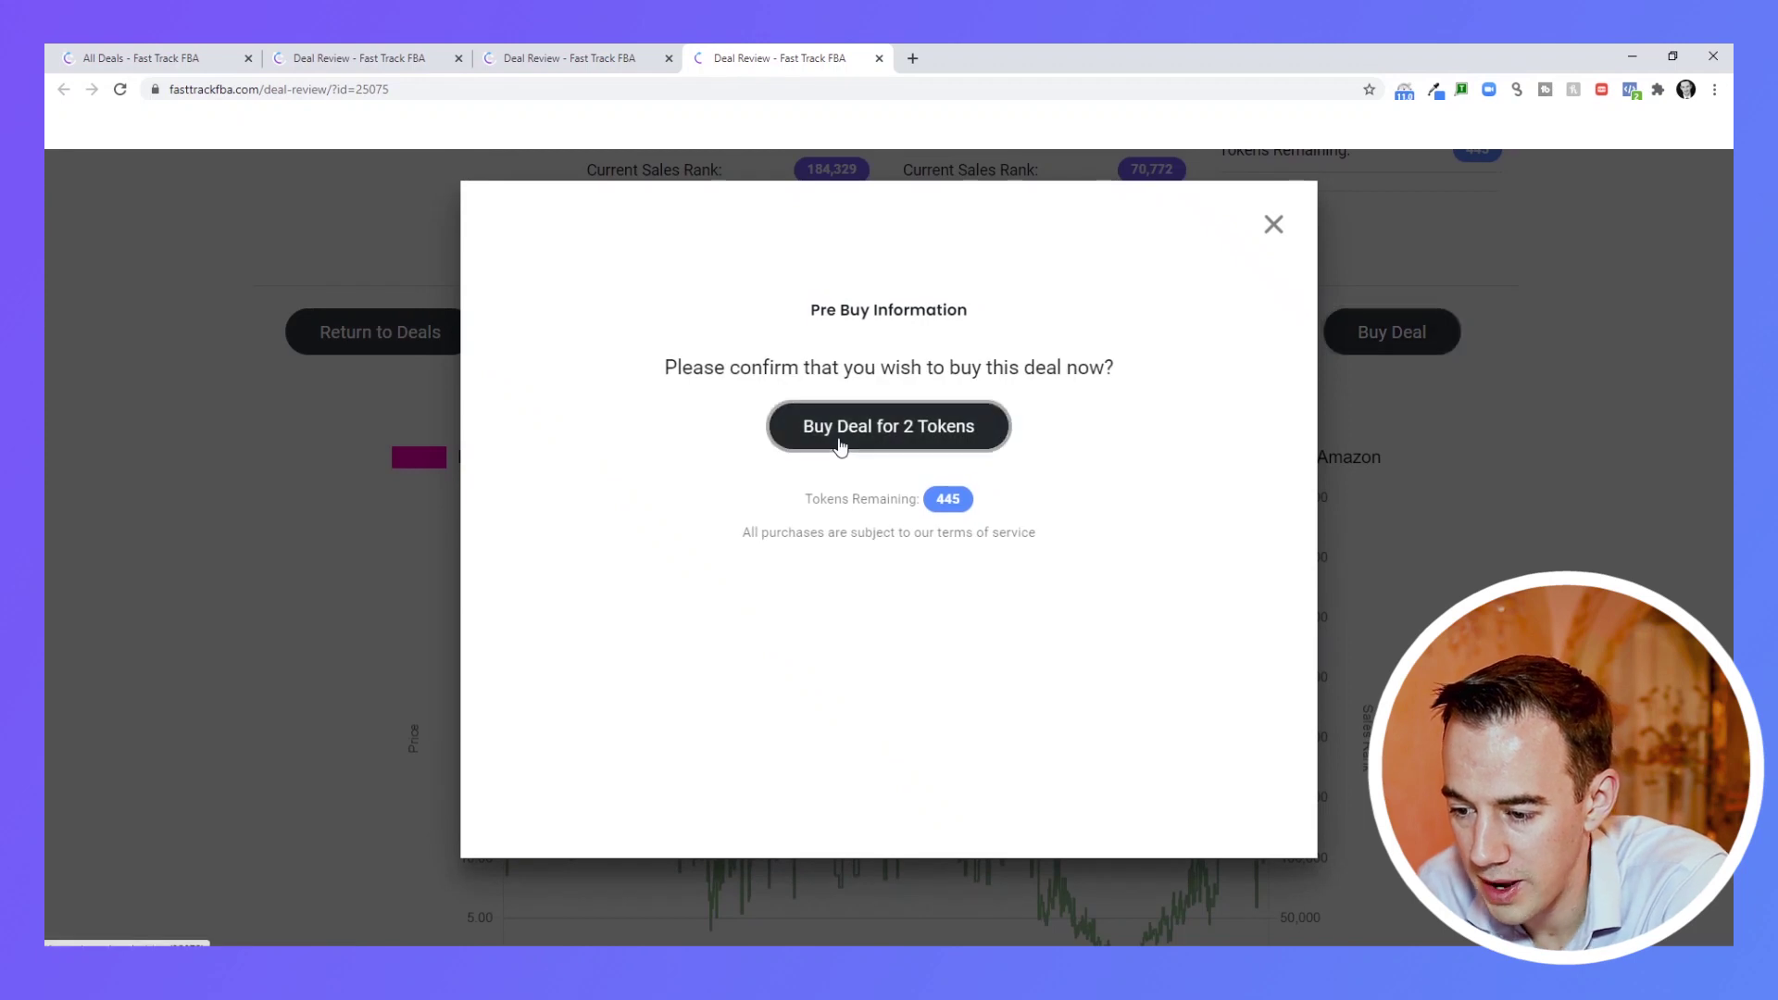
left_click(840, 446)
left_click(732, 379)
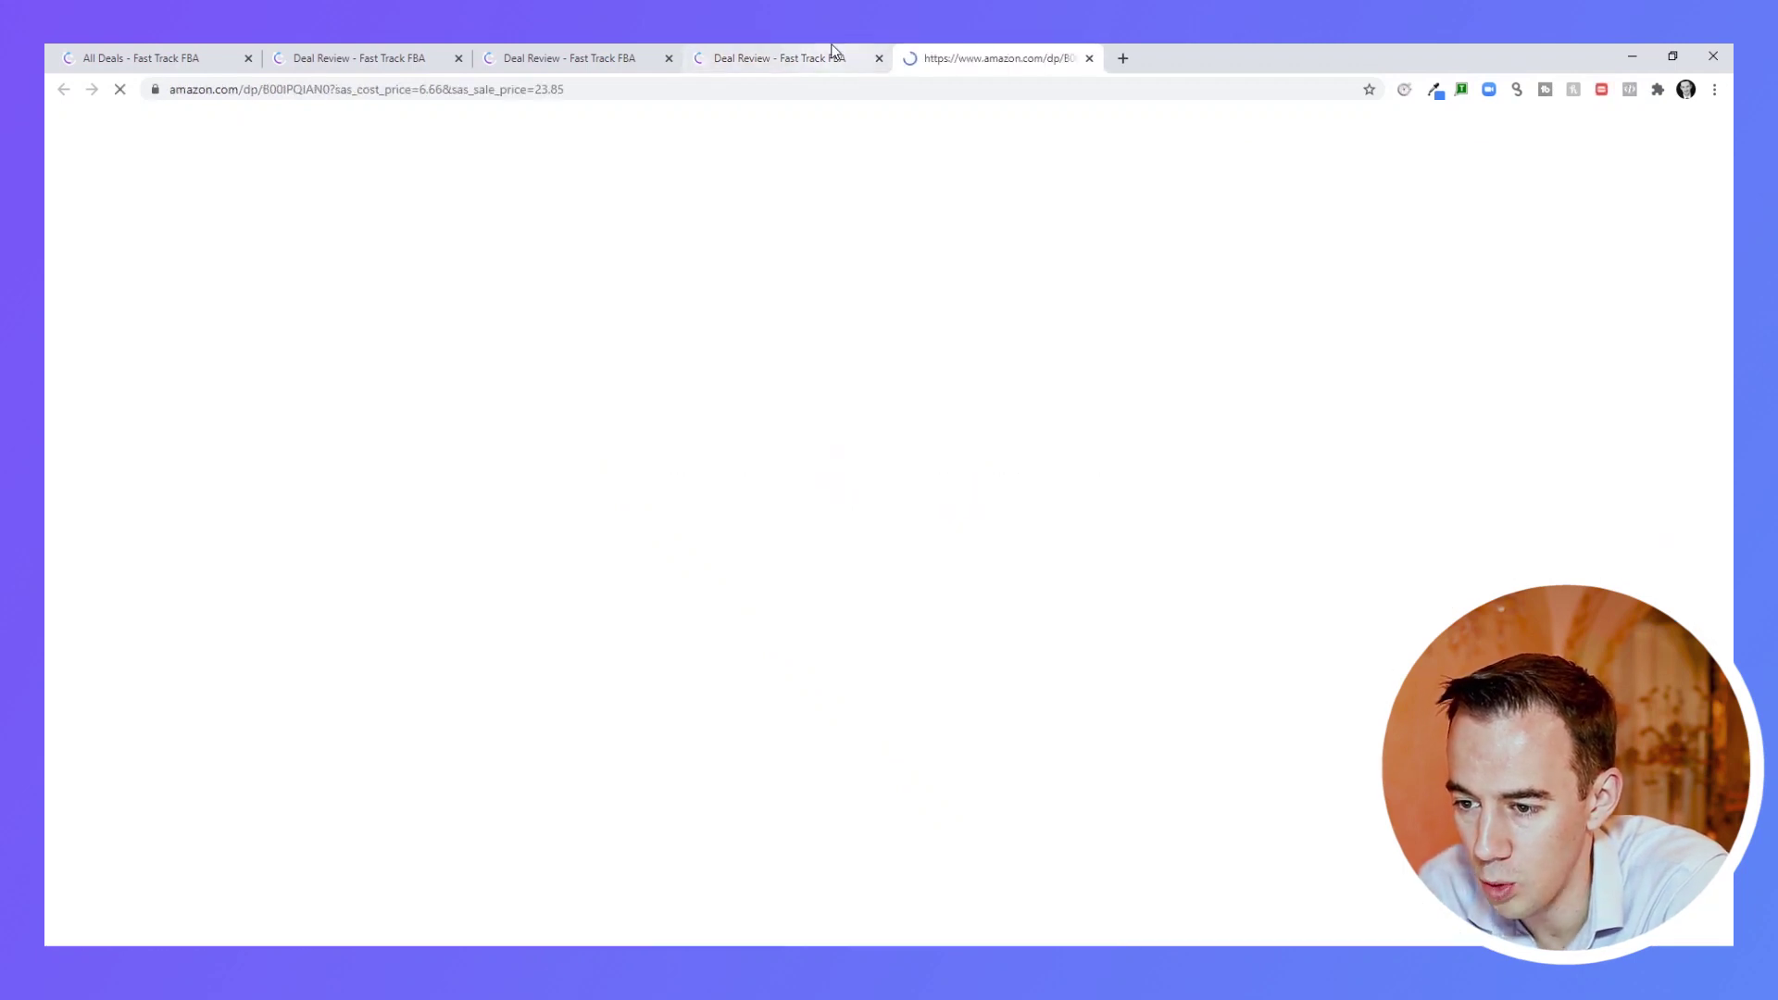
left_click(831, 55)
left_click(1042, 378)
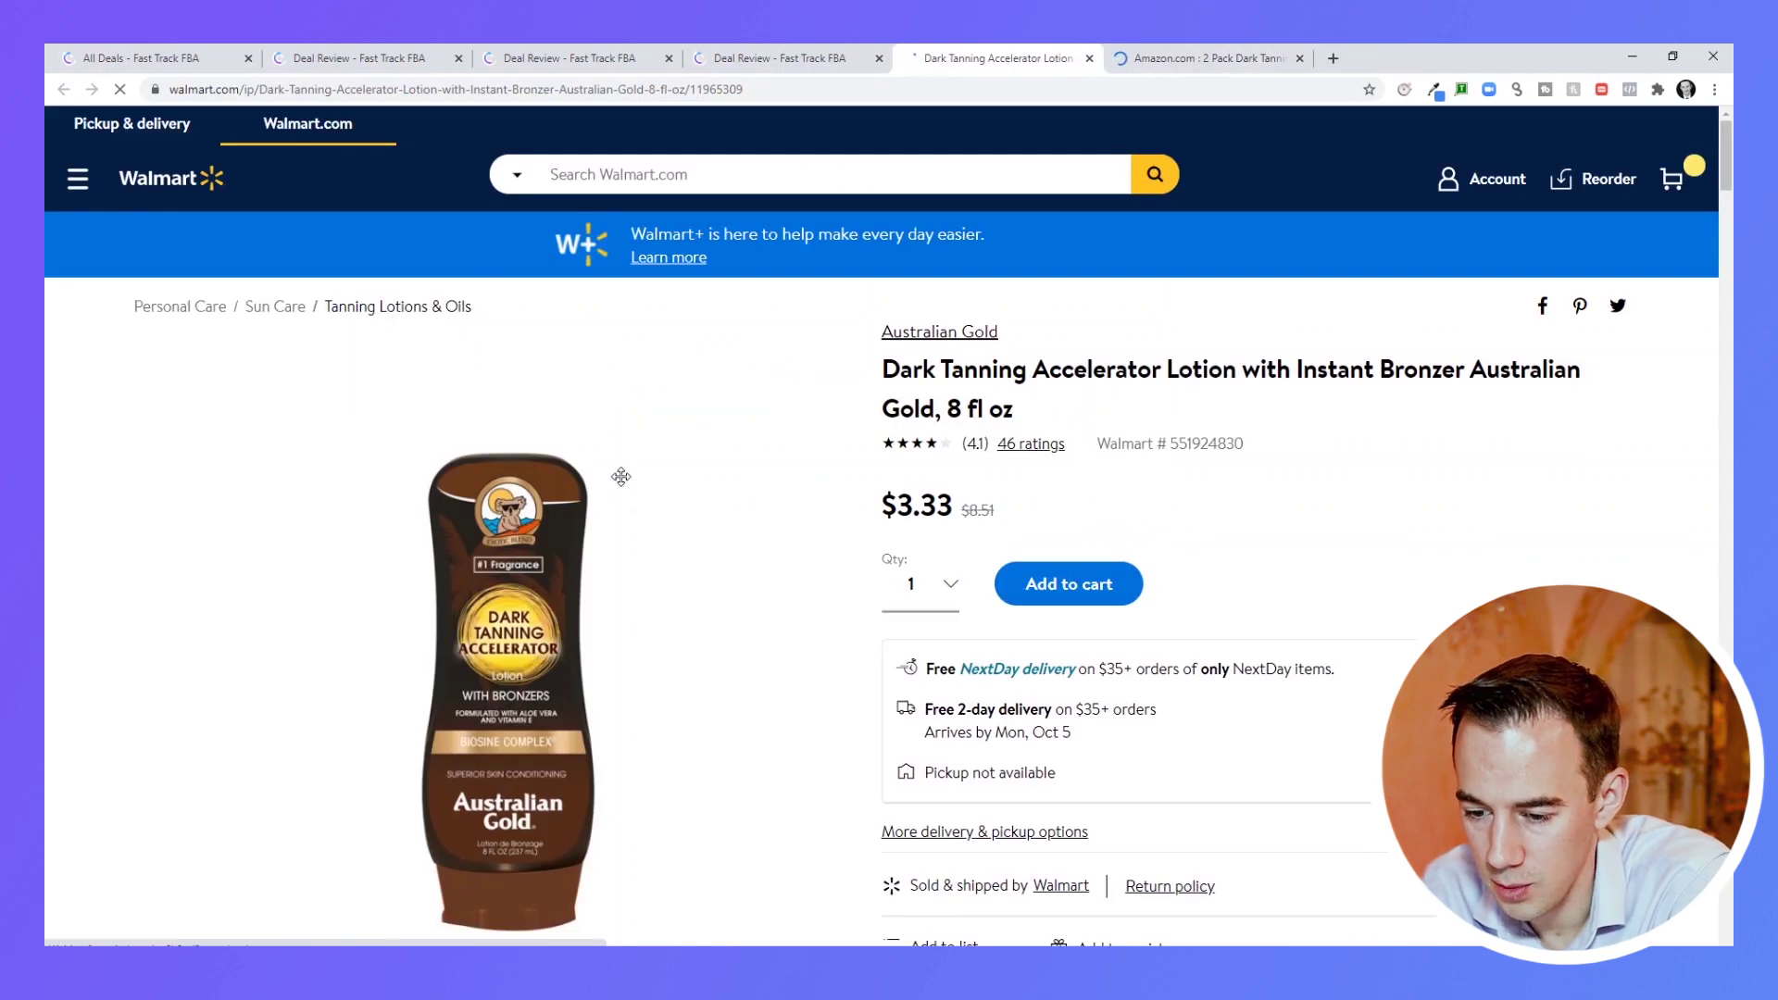
Return to deal 25075, dismiss the unlocked-deal dialog and check its Multipack / Bundled indicator.
left_click(833, 58)
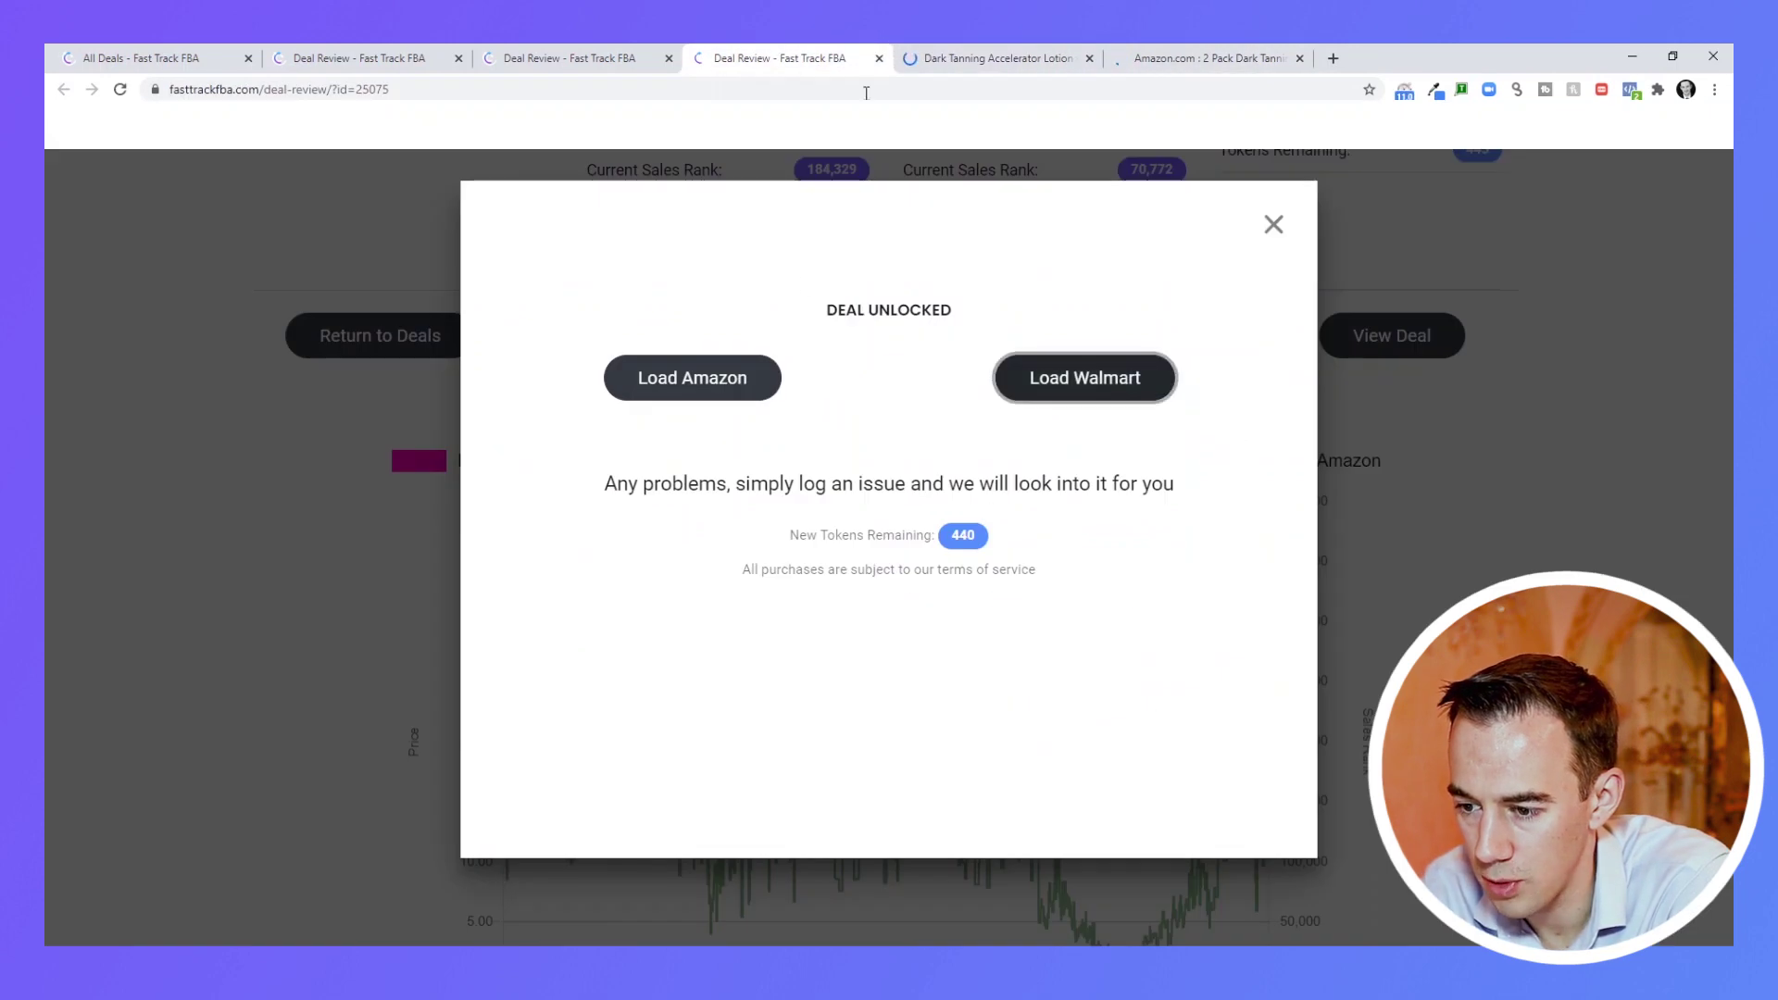
left_click(1274, 224)
scroll(1273, 225, "up", 1)
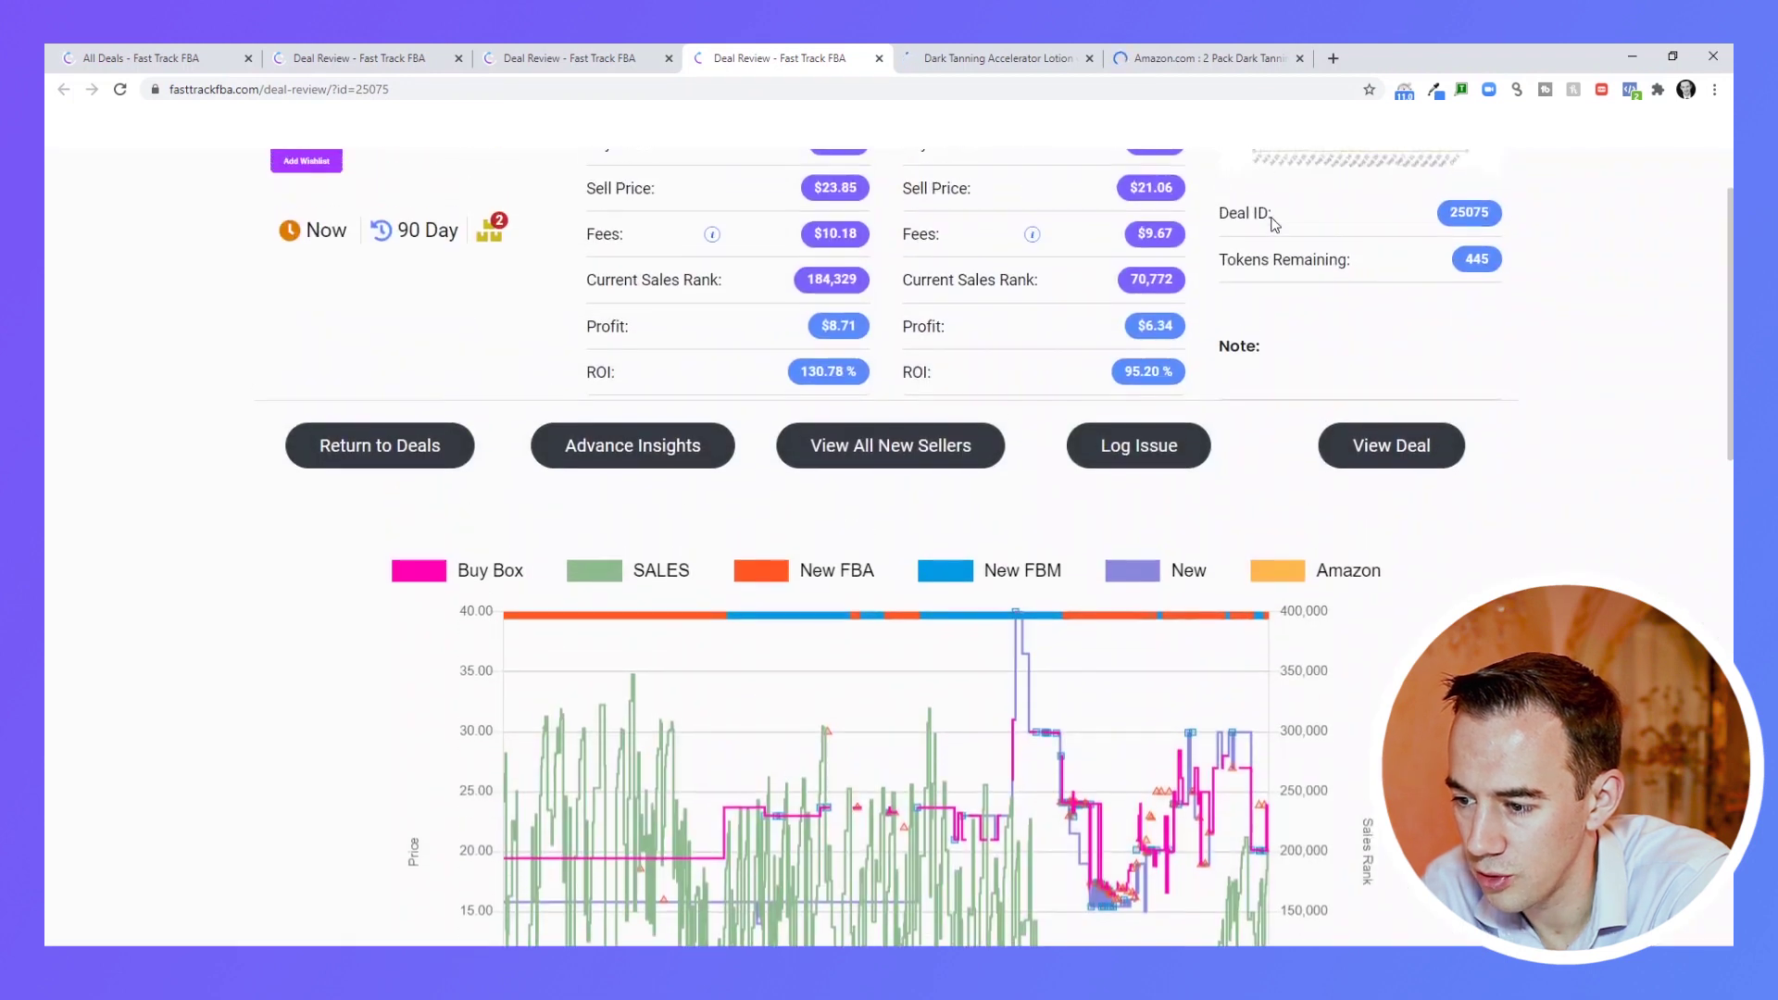
scroll(1273, 224, "up", 1)
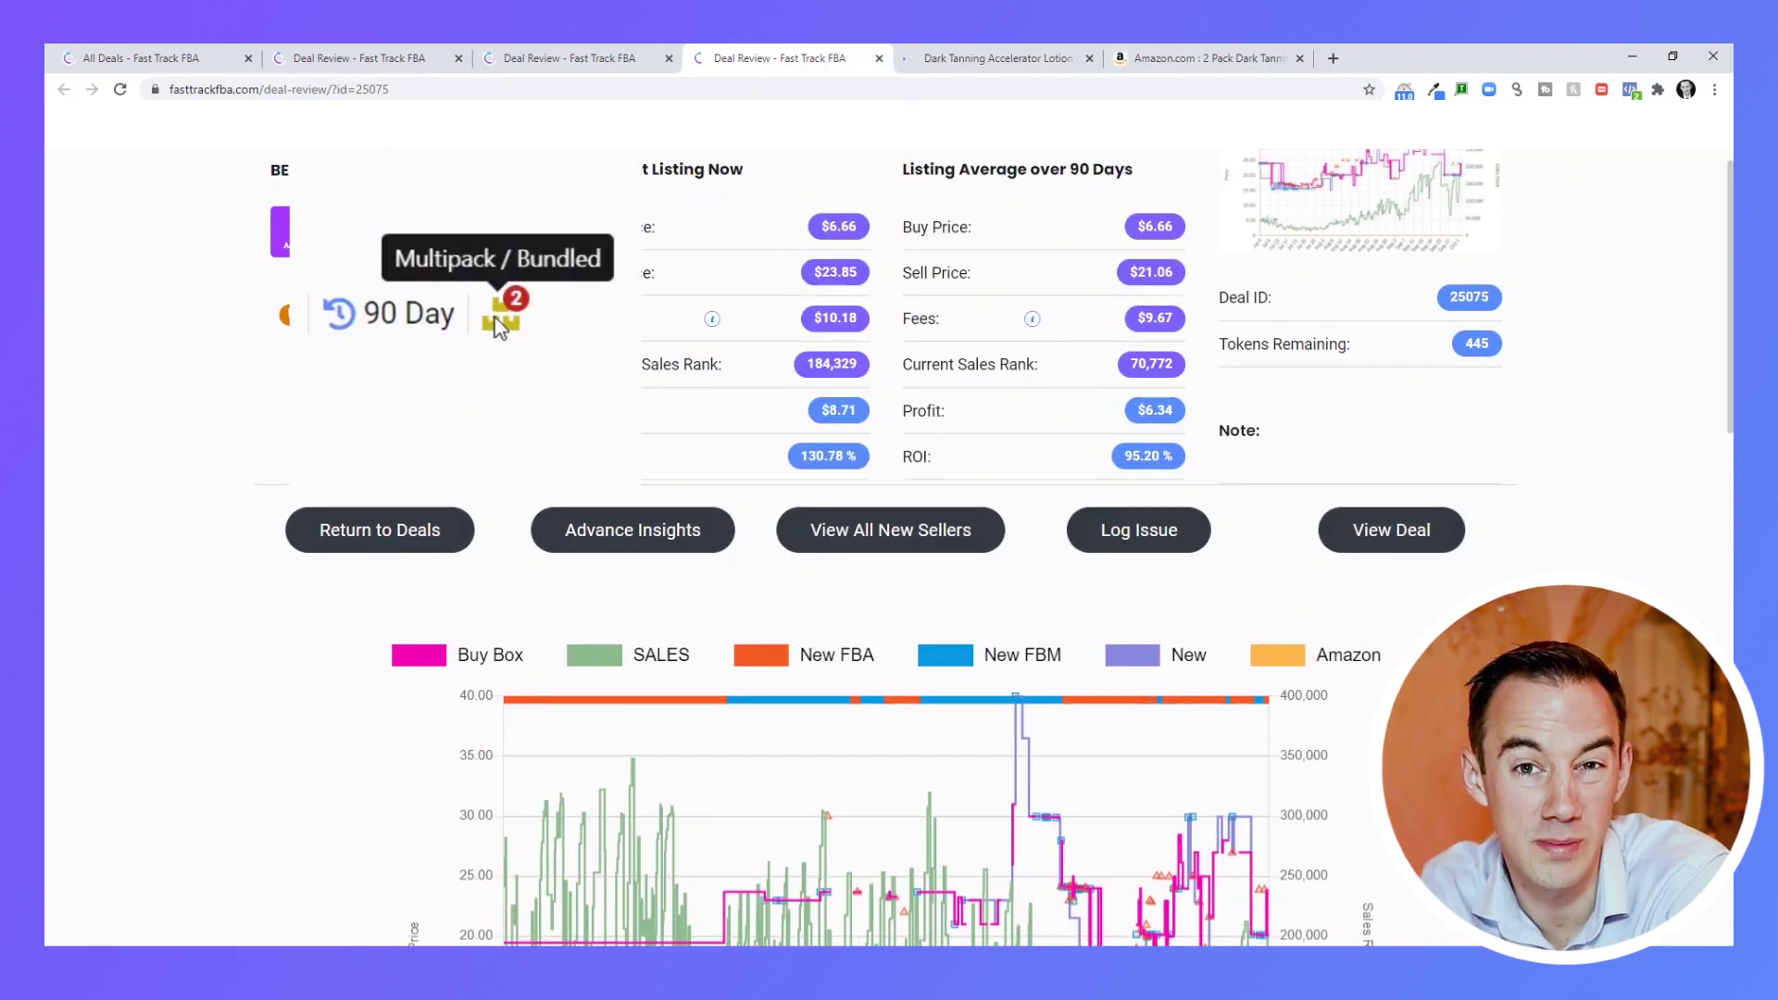
Examine the Amazon listing's pack size, sales estimate and Keepa price and offer count history around late July.
left_click(1184, 55)
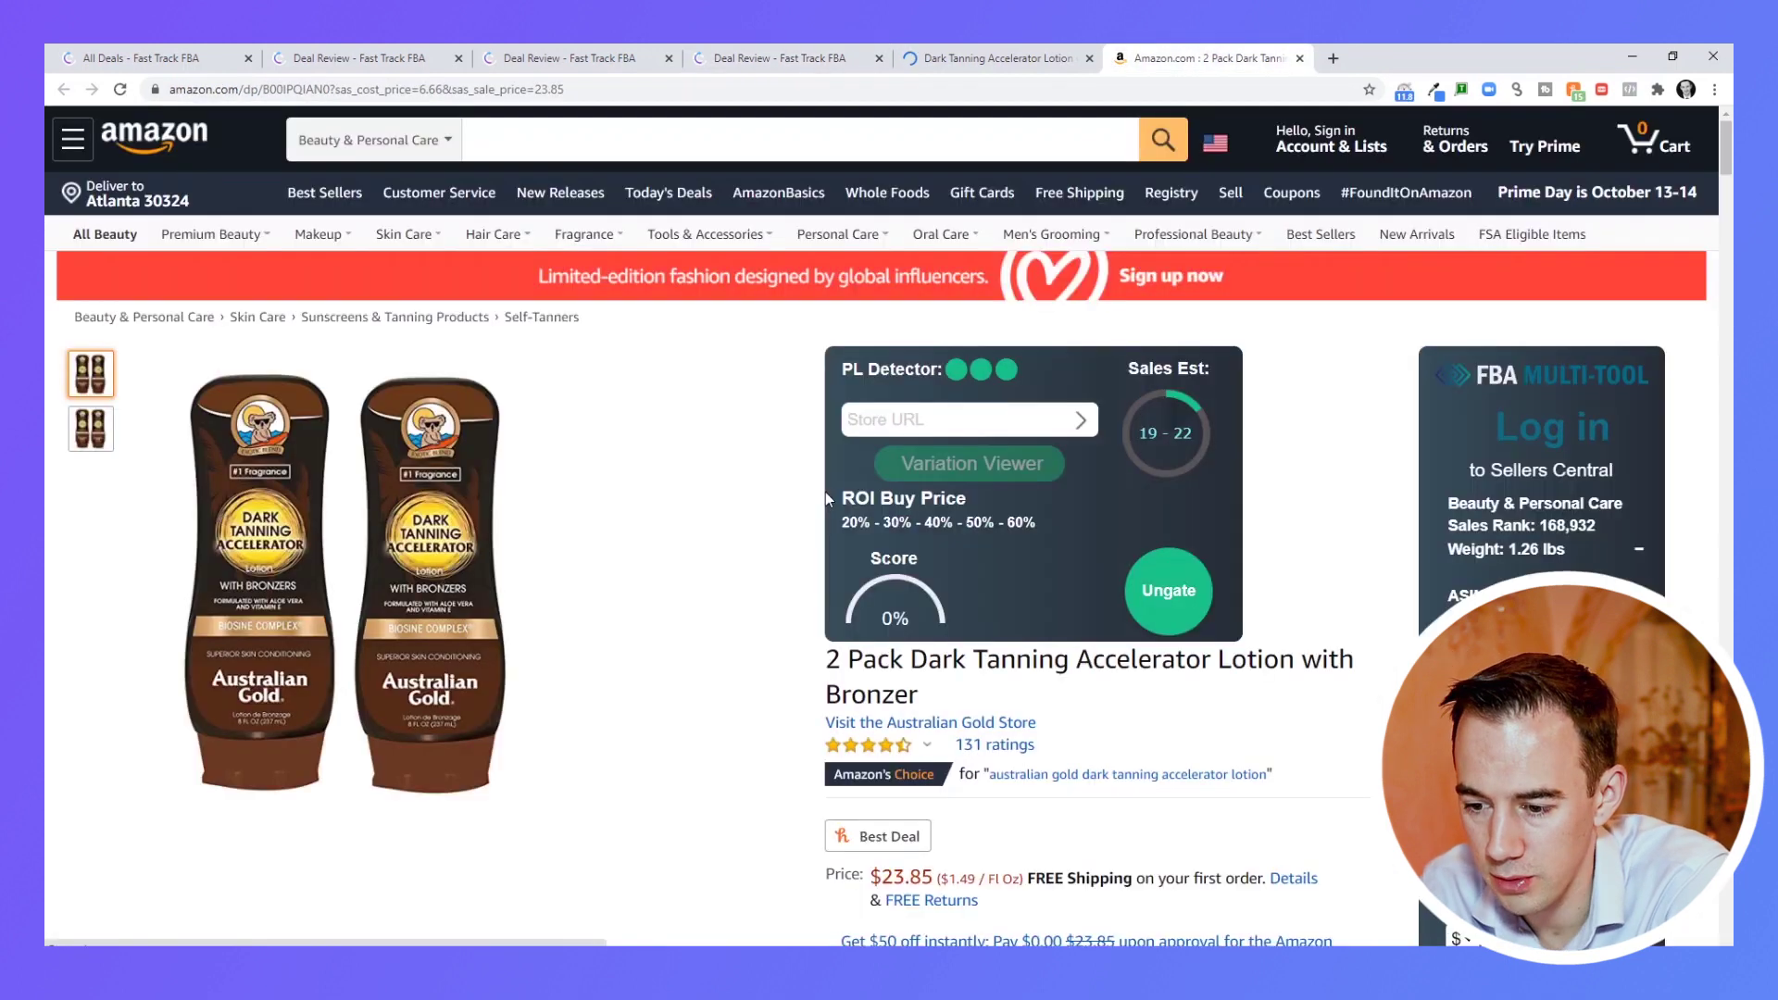
scroll(695, 669, "down", 1)
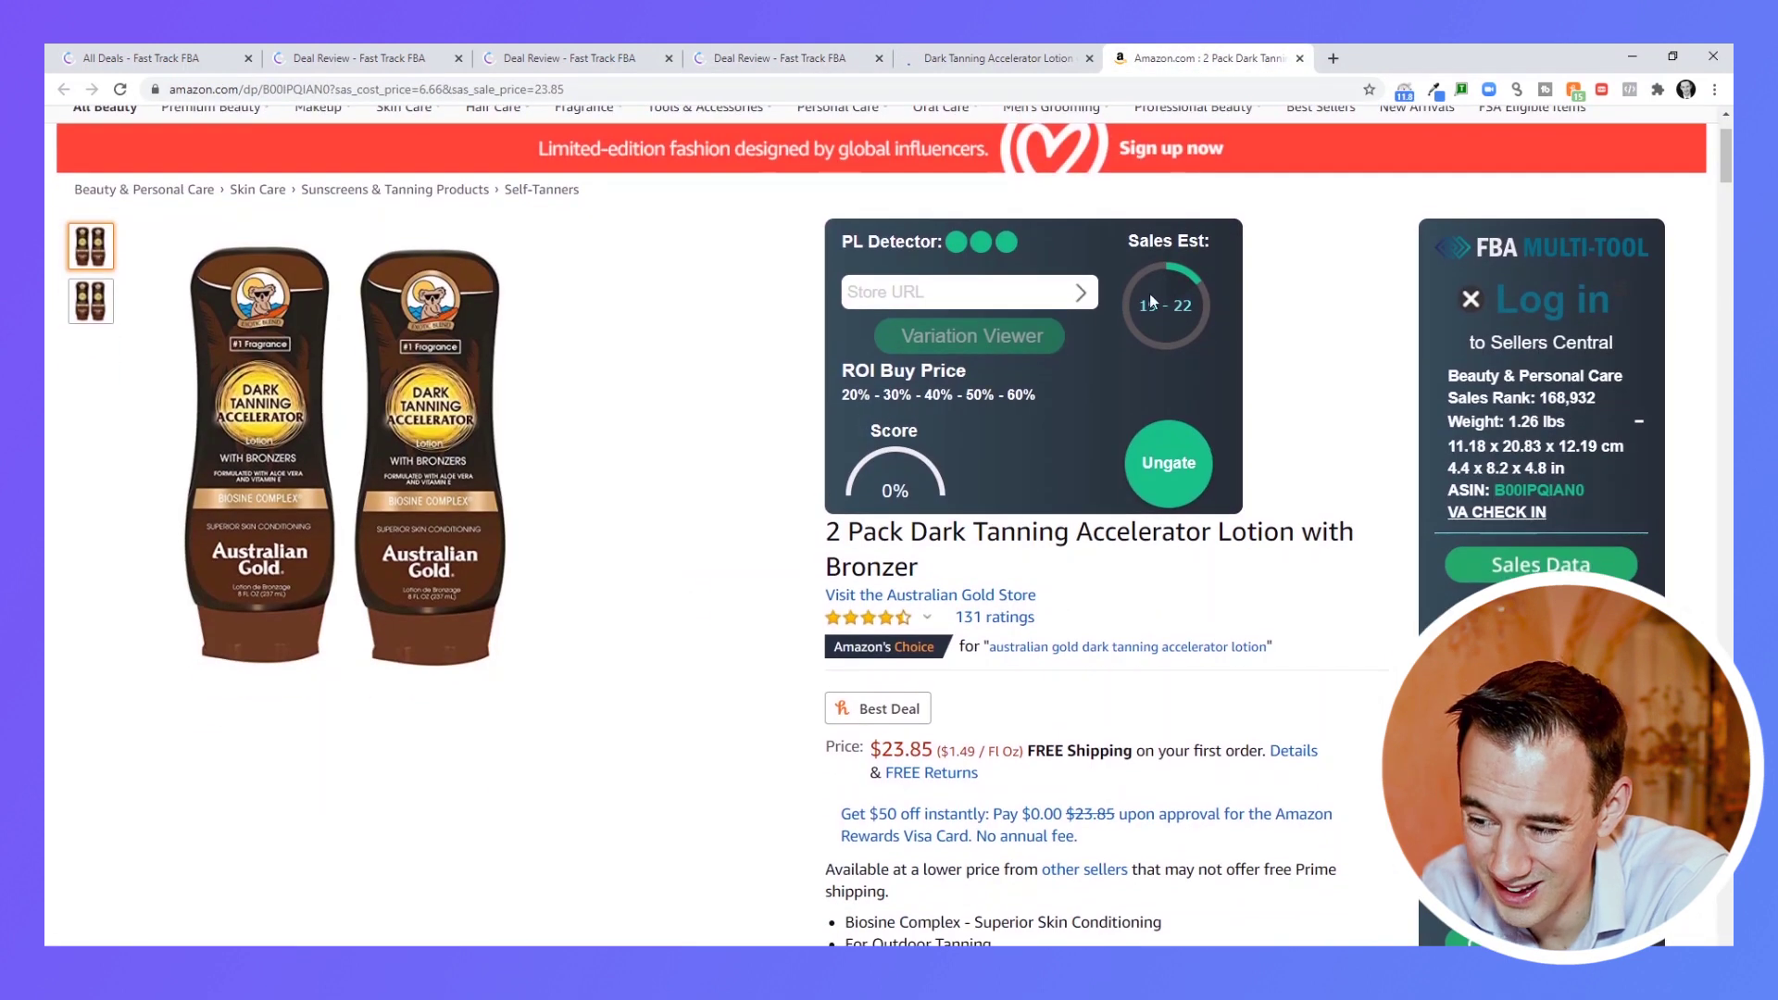
scroll(703, 591, "down", 8)
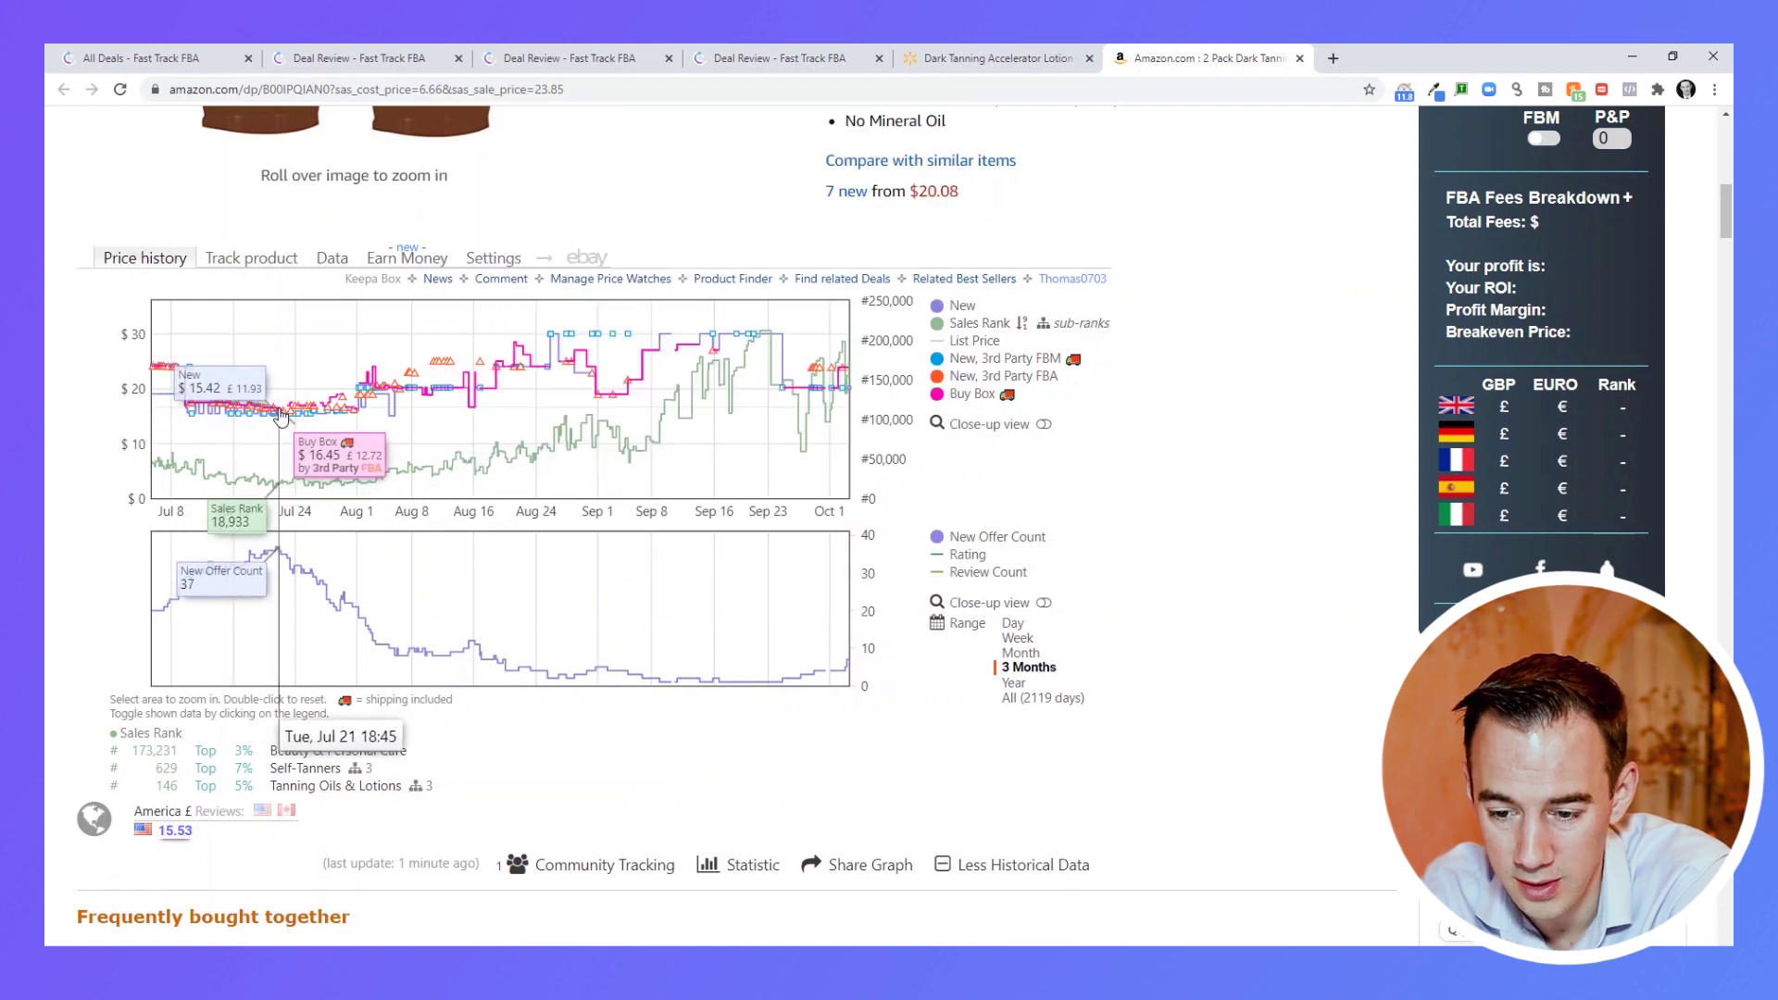
scroll(281, 417, "up", 5)
Check the Walmart lotion's price and availability against the buy price listed for deal 25075.
left_click(996, 58)
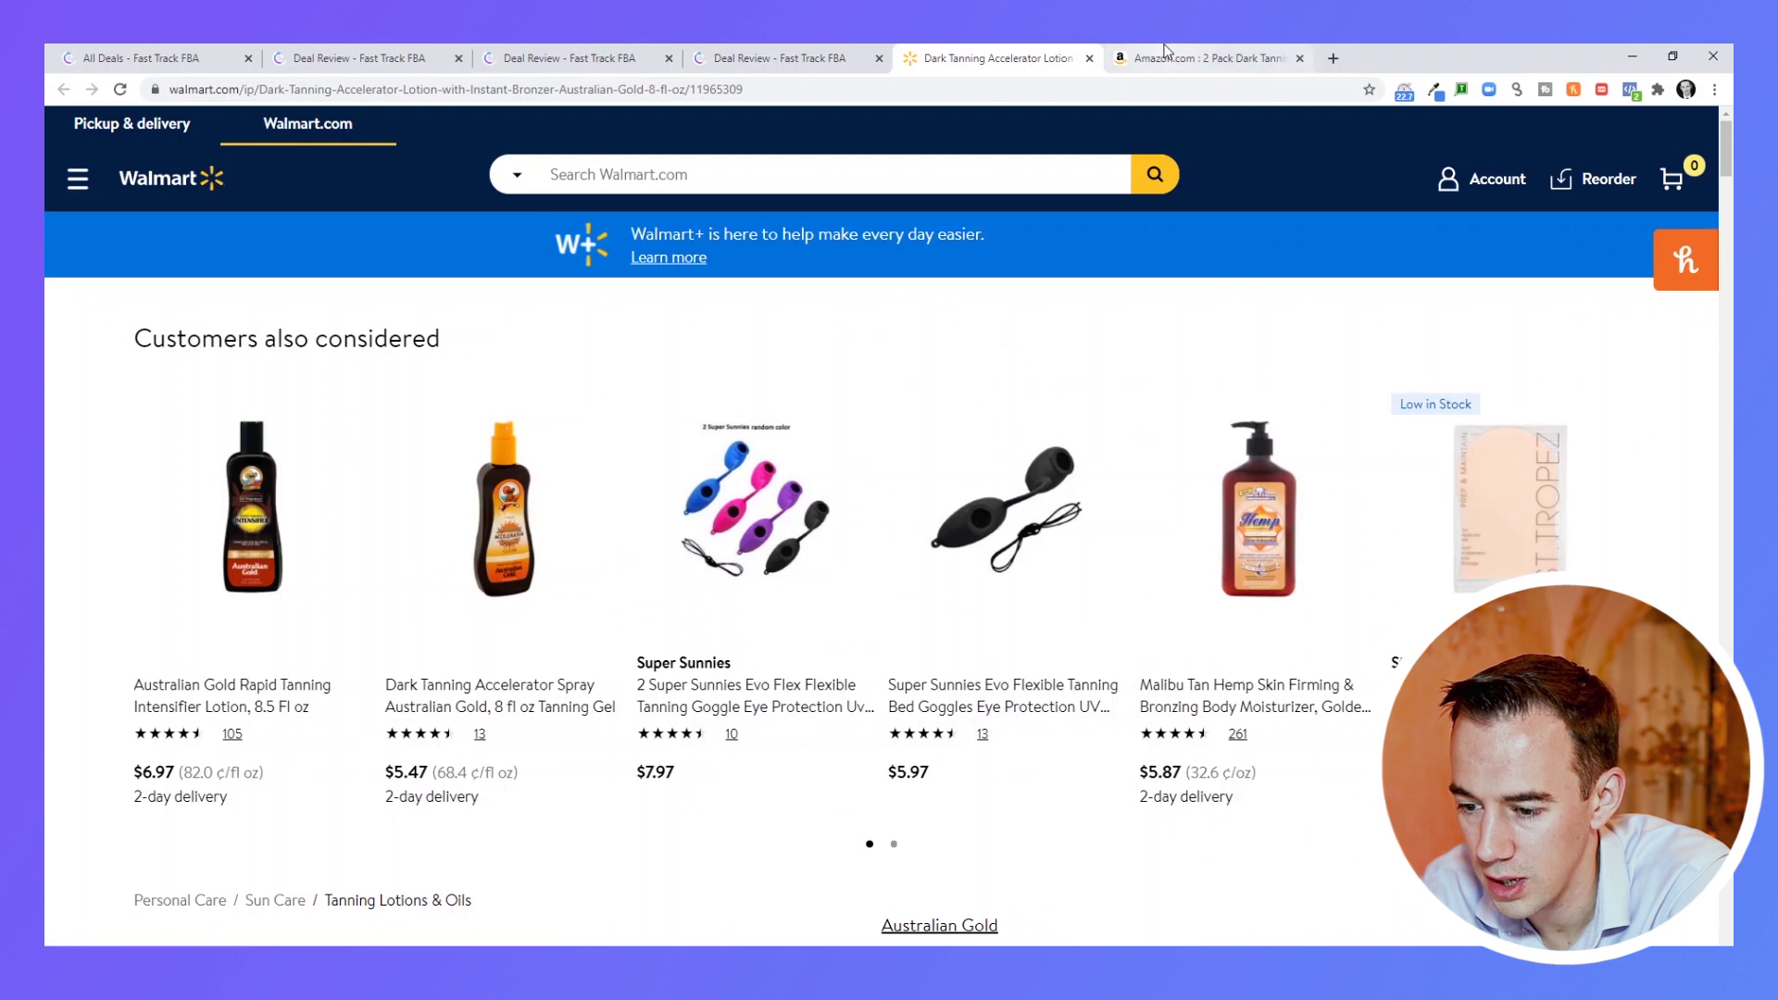
scroll(481, 393, "down", 6)
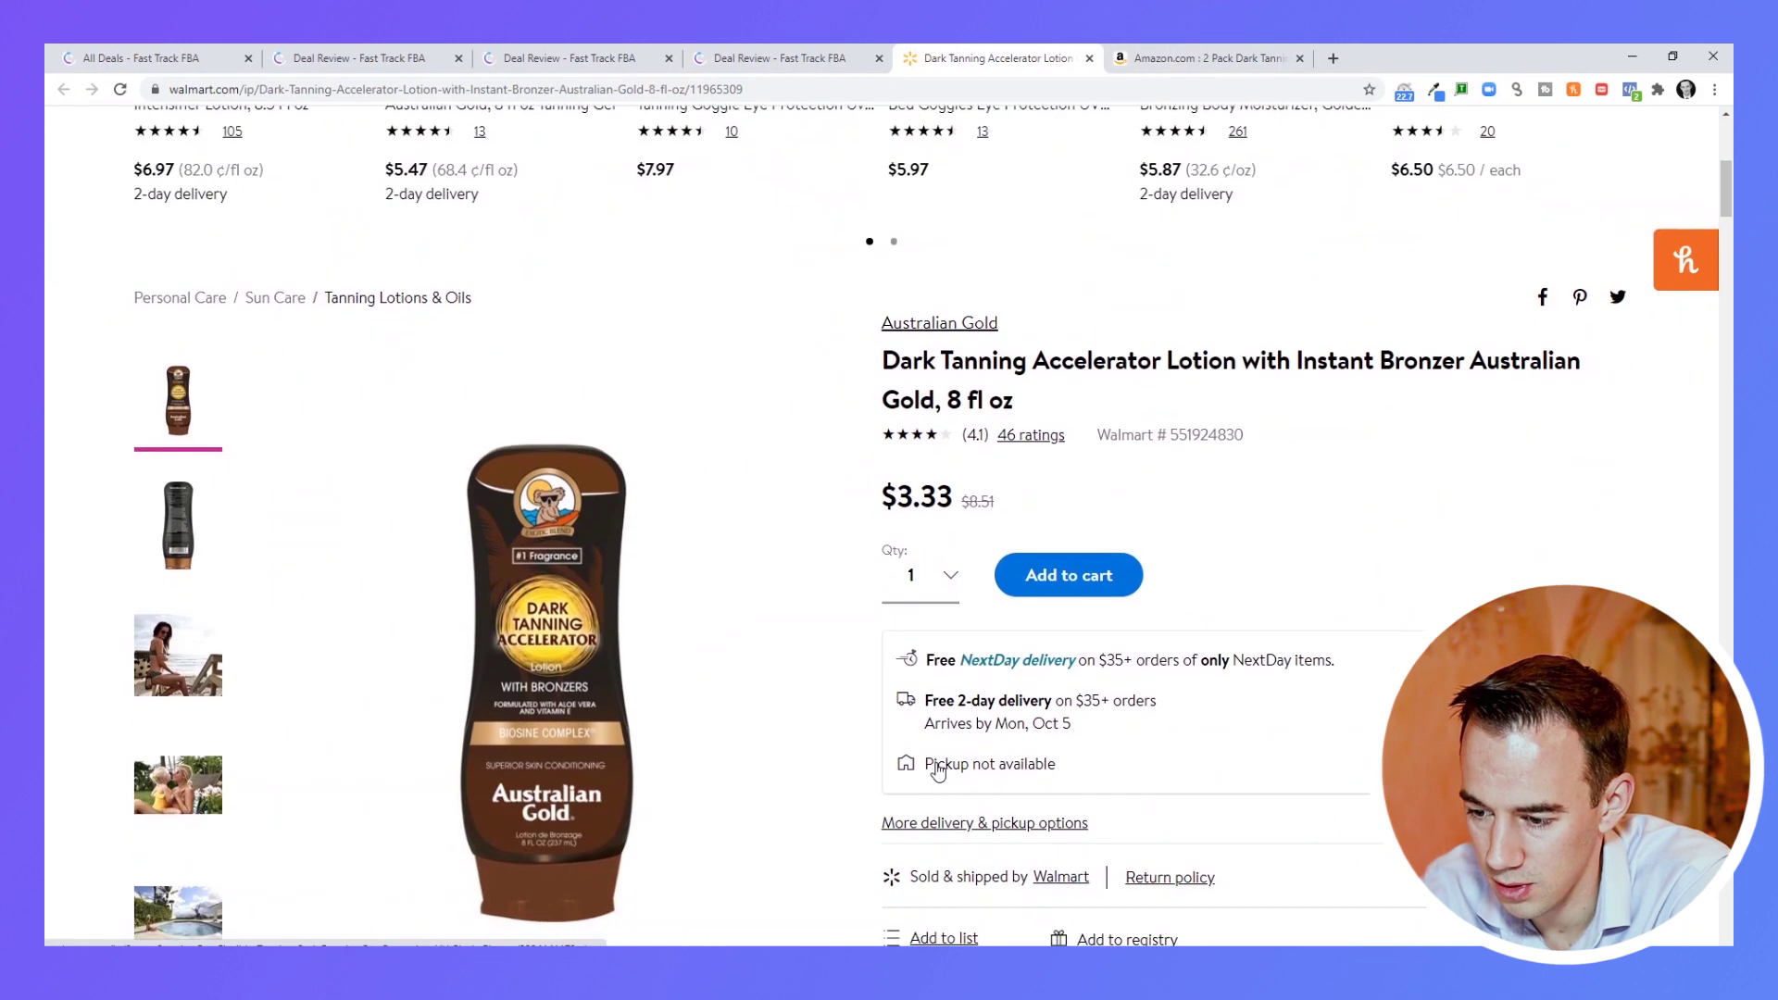
left_click(781, 58)
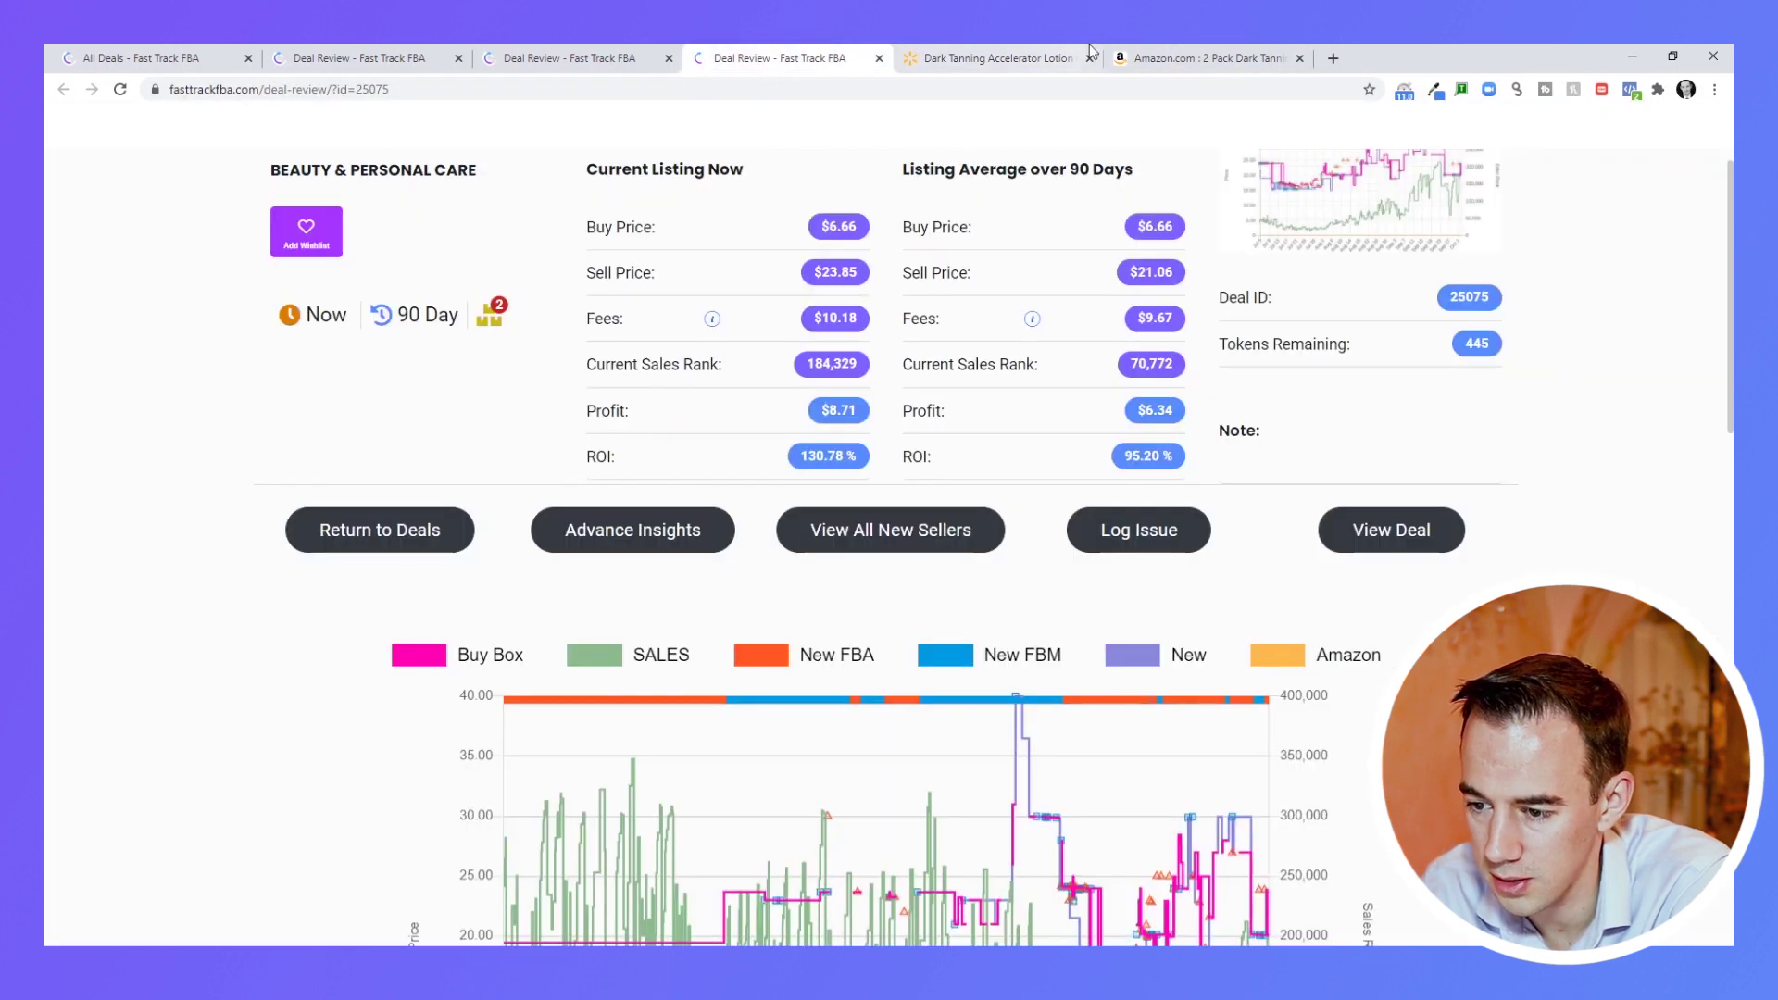
Dismiss the Honey tip on the Amazon listing and calculate profit with a buy price of 6.66 and sell price of 20.00.
left_click(1175, 51)
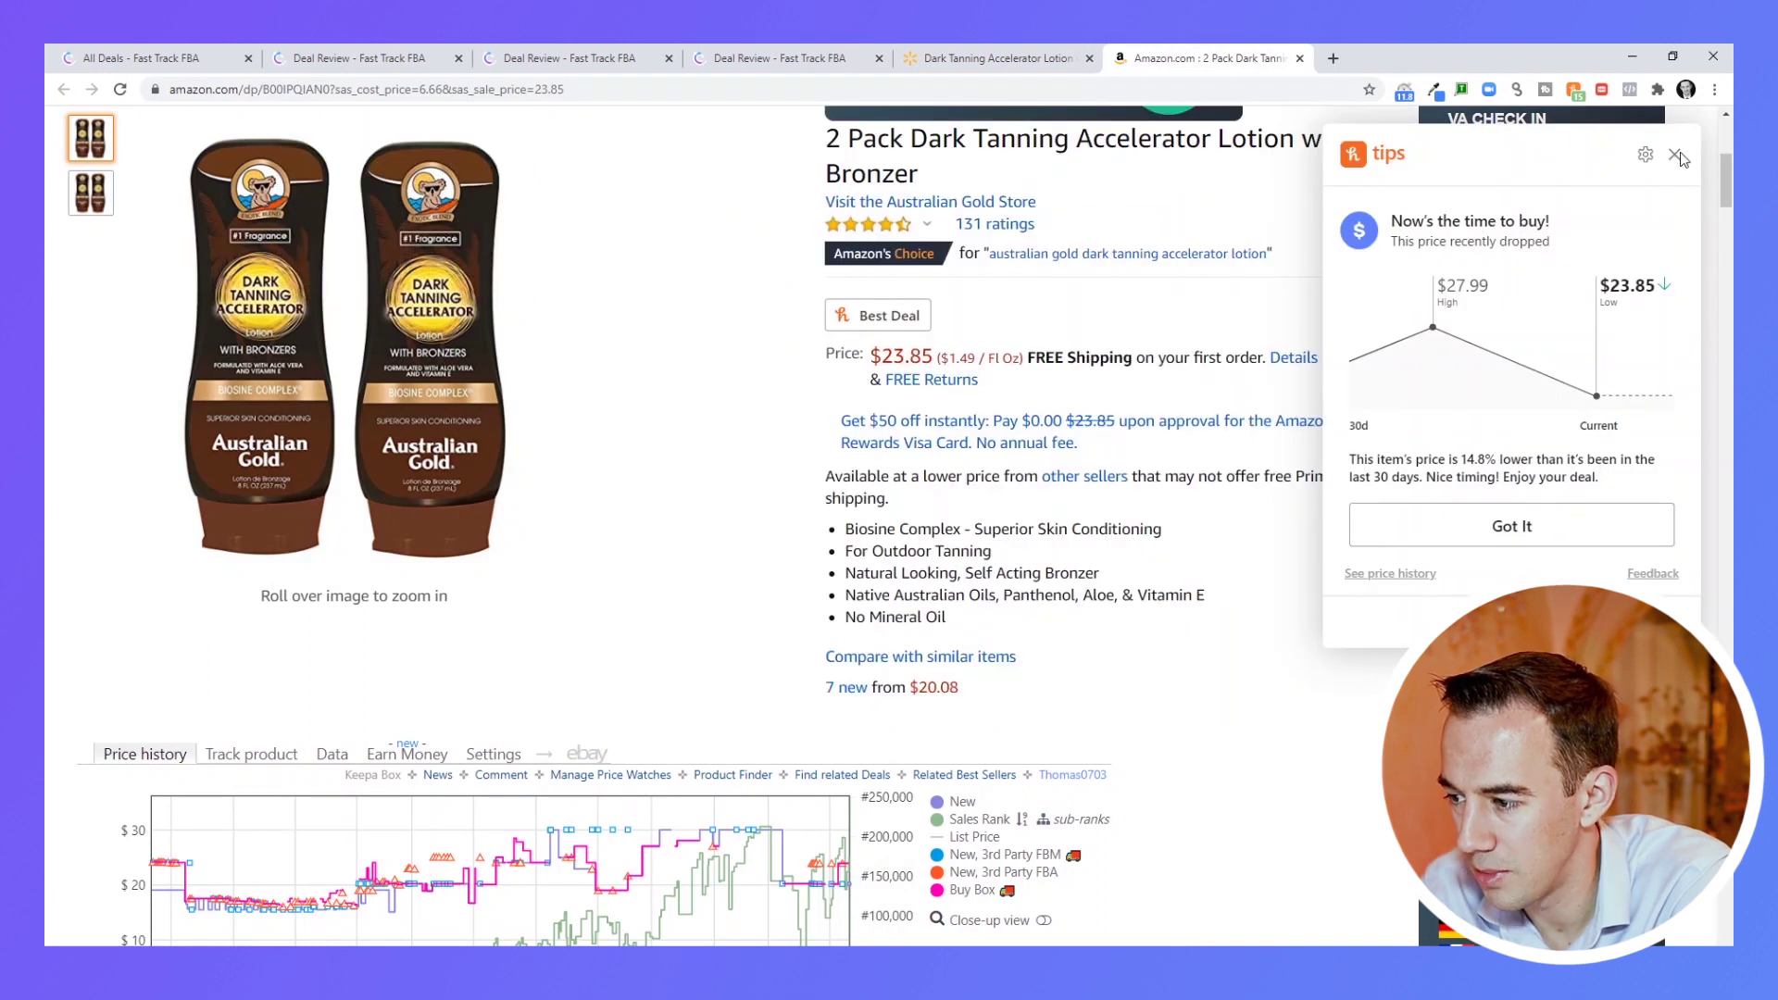
left_click(1679, 155)
left_click(1554, 443)
type("6")
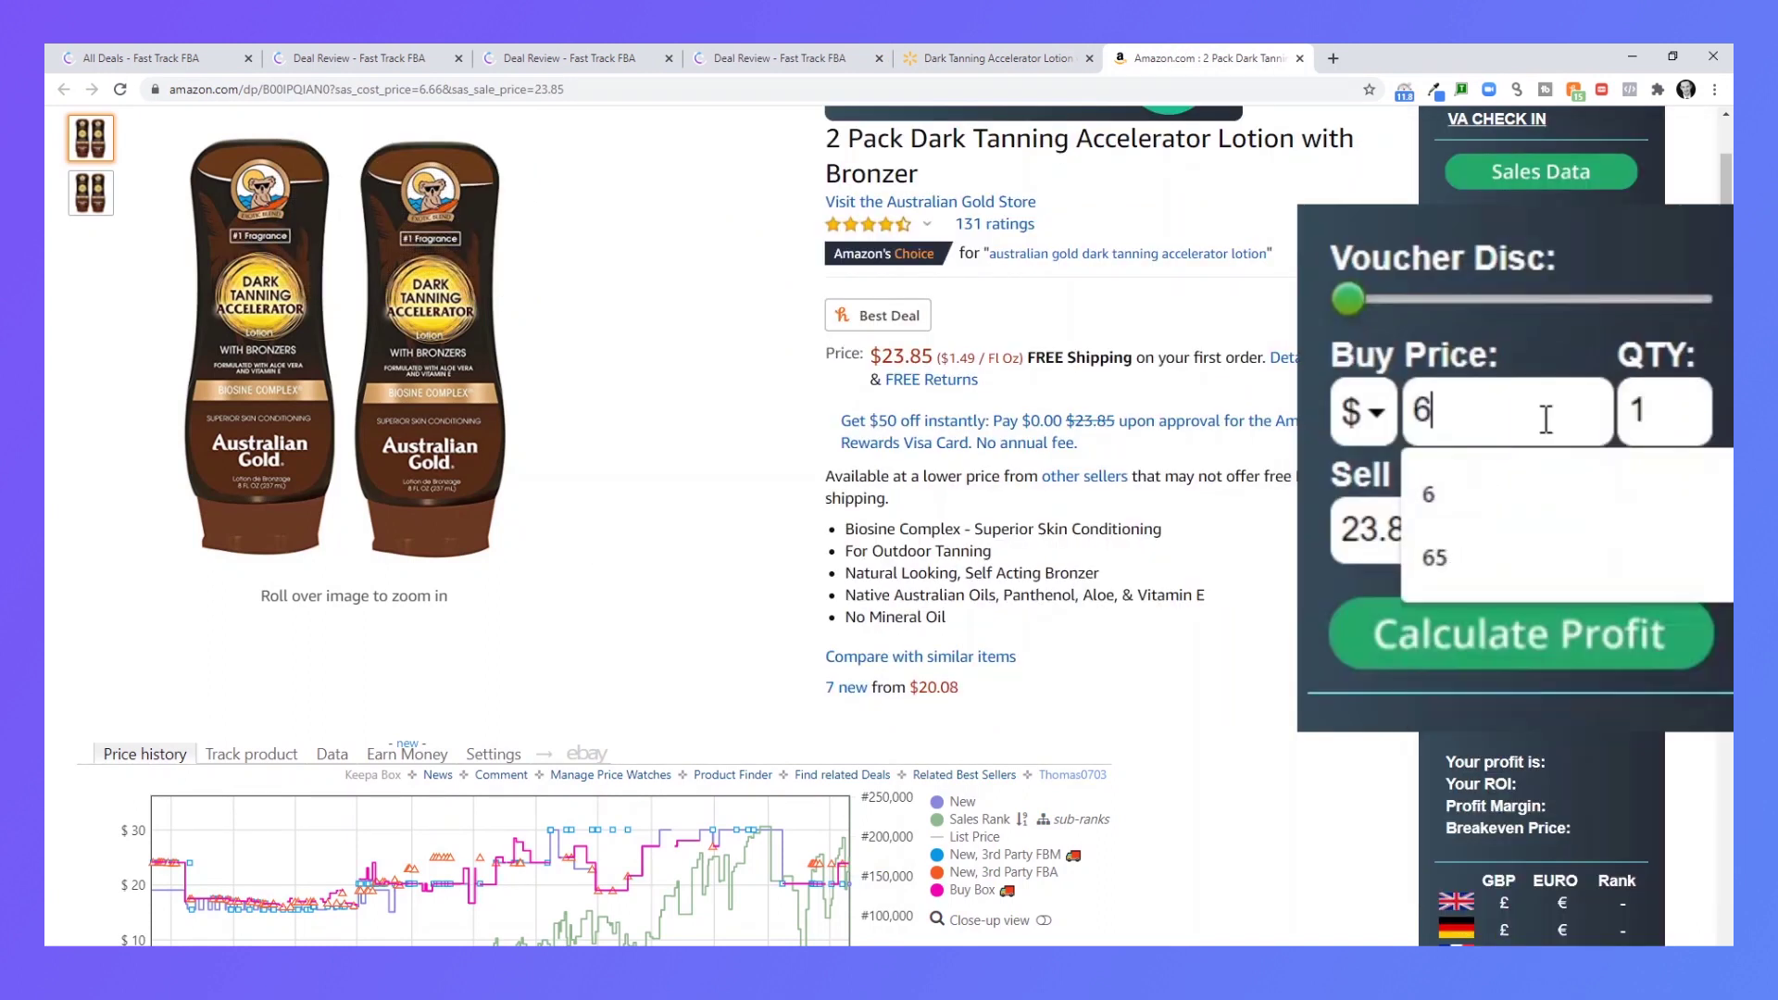
type("66")
type(".66")
left_click_drag(1469, 544, 1297, 530)
type("20.00")
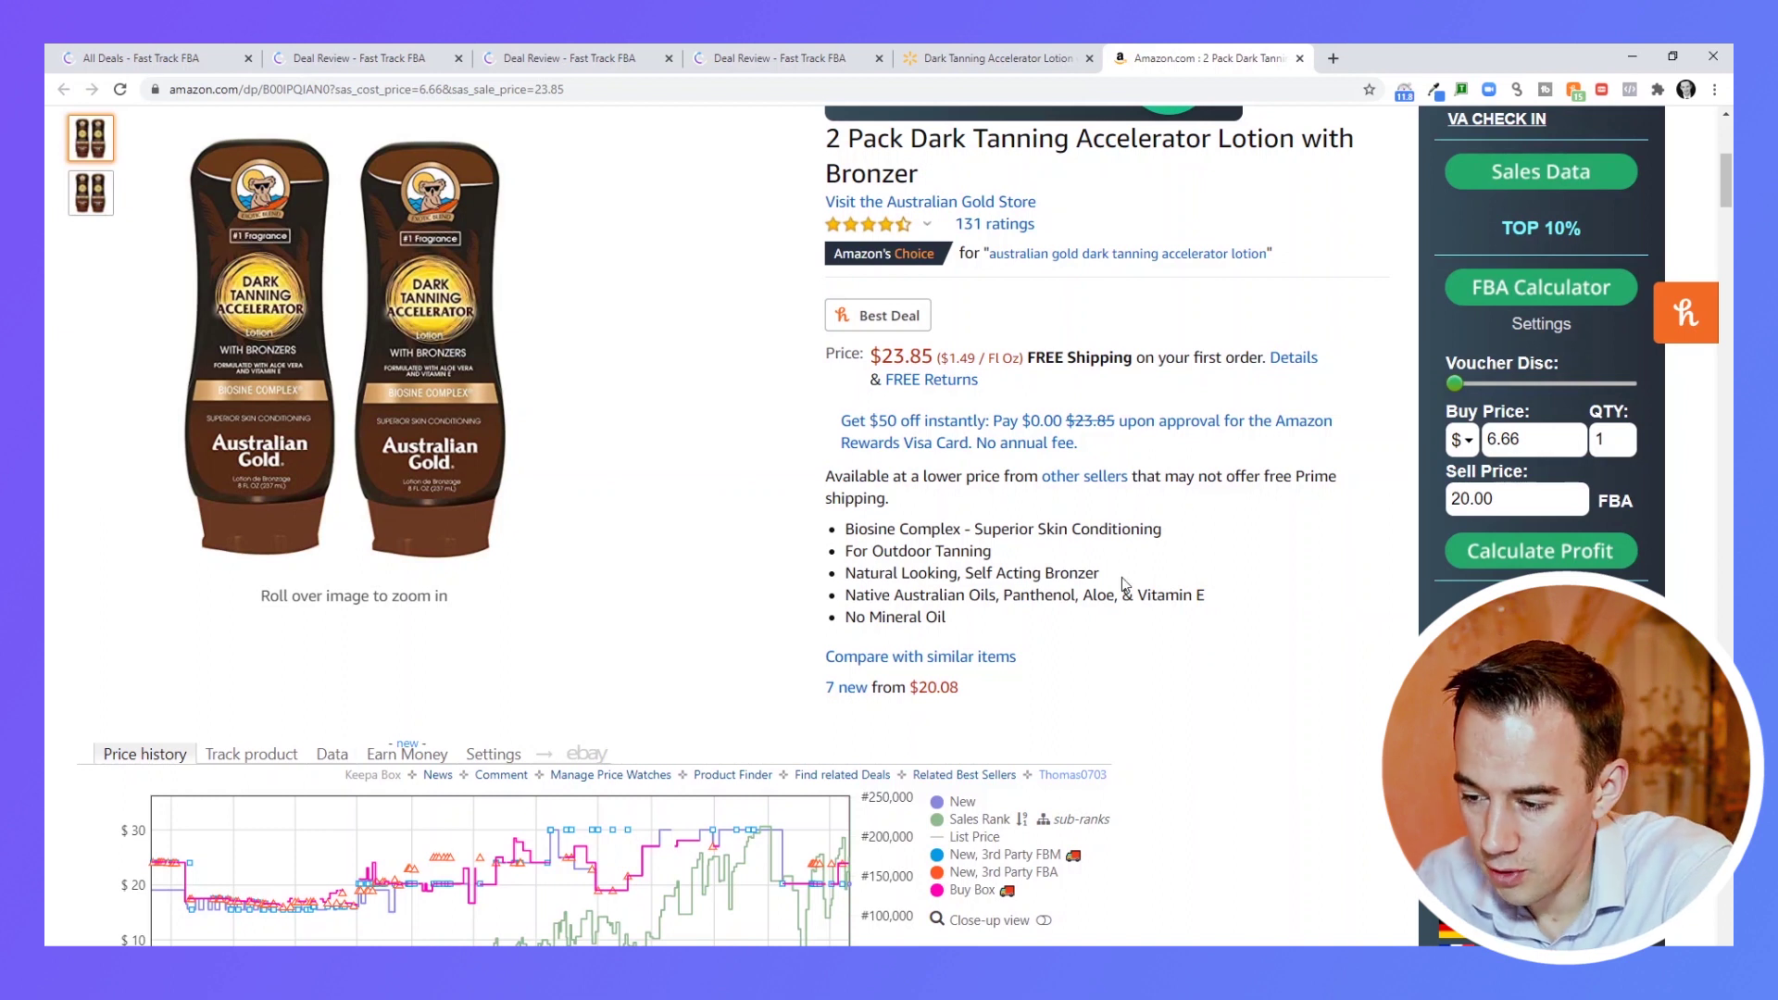
Examine the Keepa price, sales rank and offer count for early August alongside the calculated profit and ROI.
scroll(1121, 577, "up", 5)
scroll(1122, 576, "down", 8)
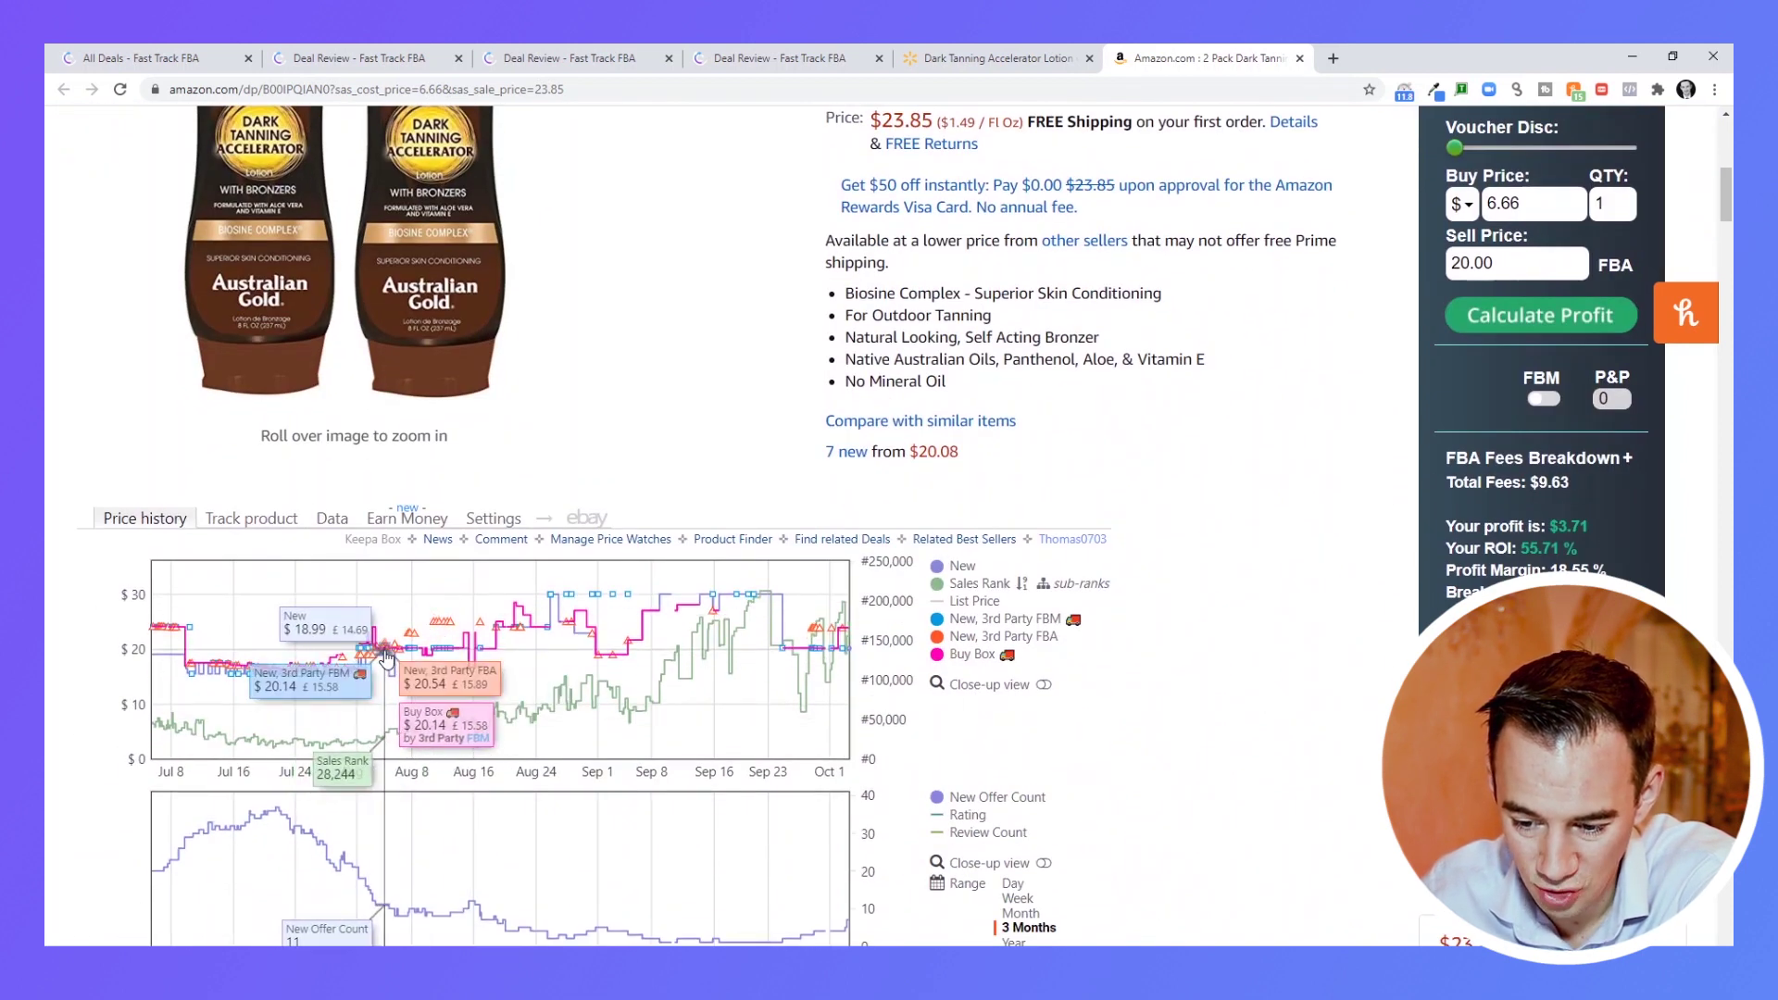
scroll(1383, 617, "up", 1)
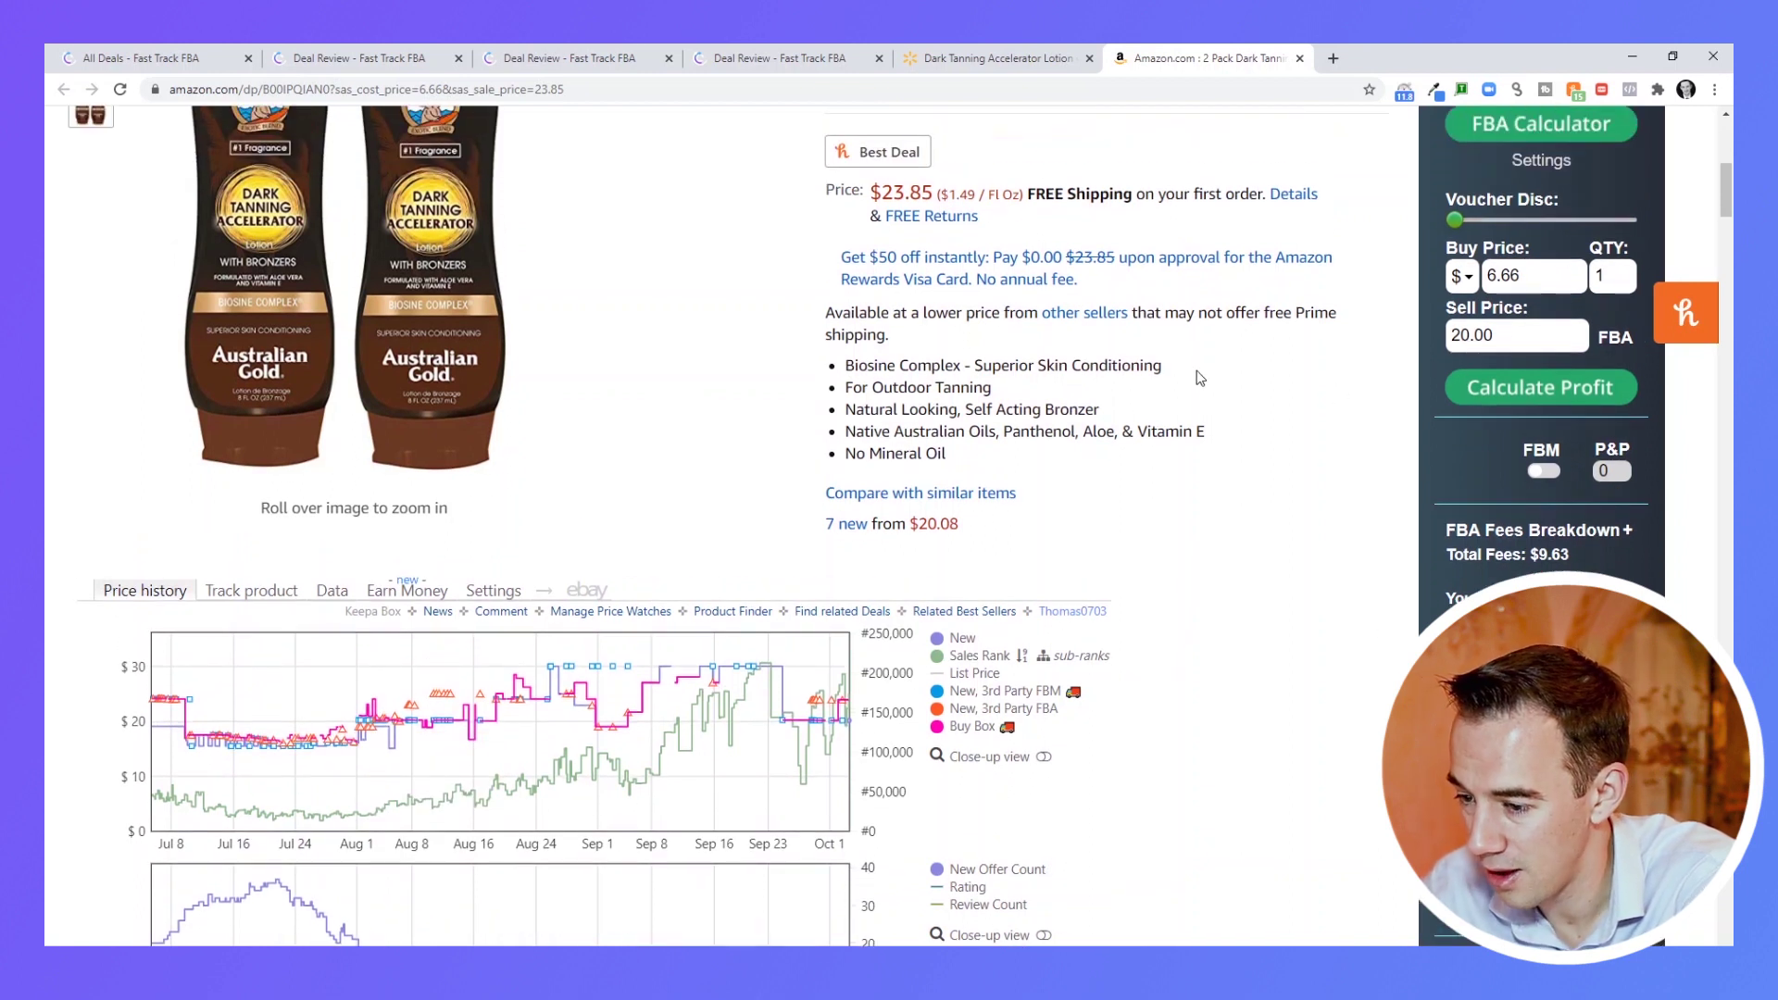
scroll(1200, 378, "down", 3)
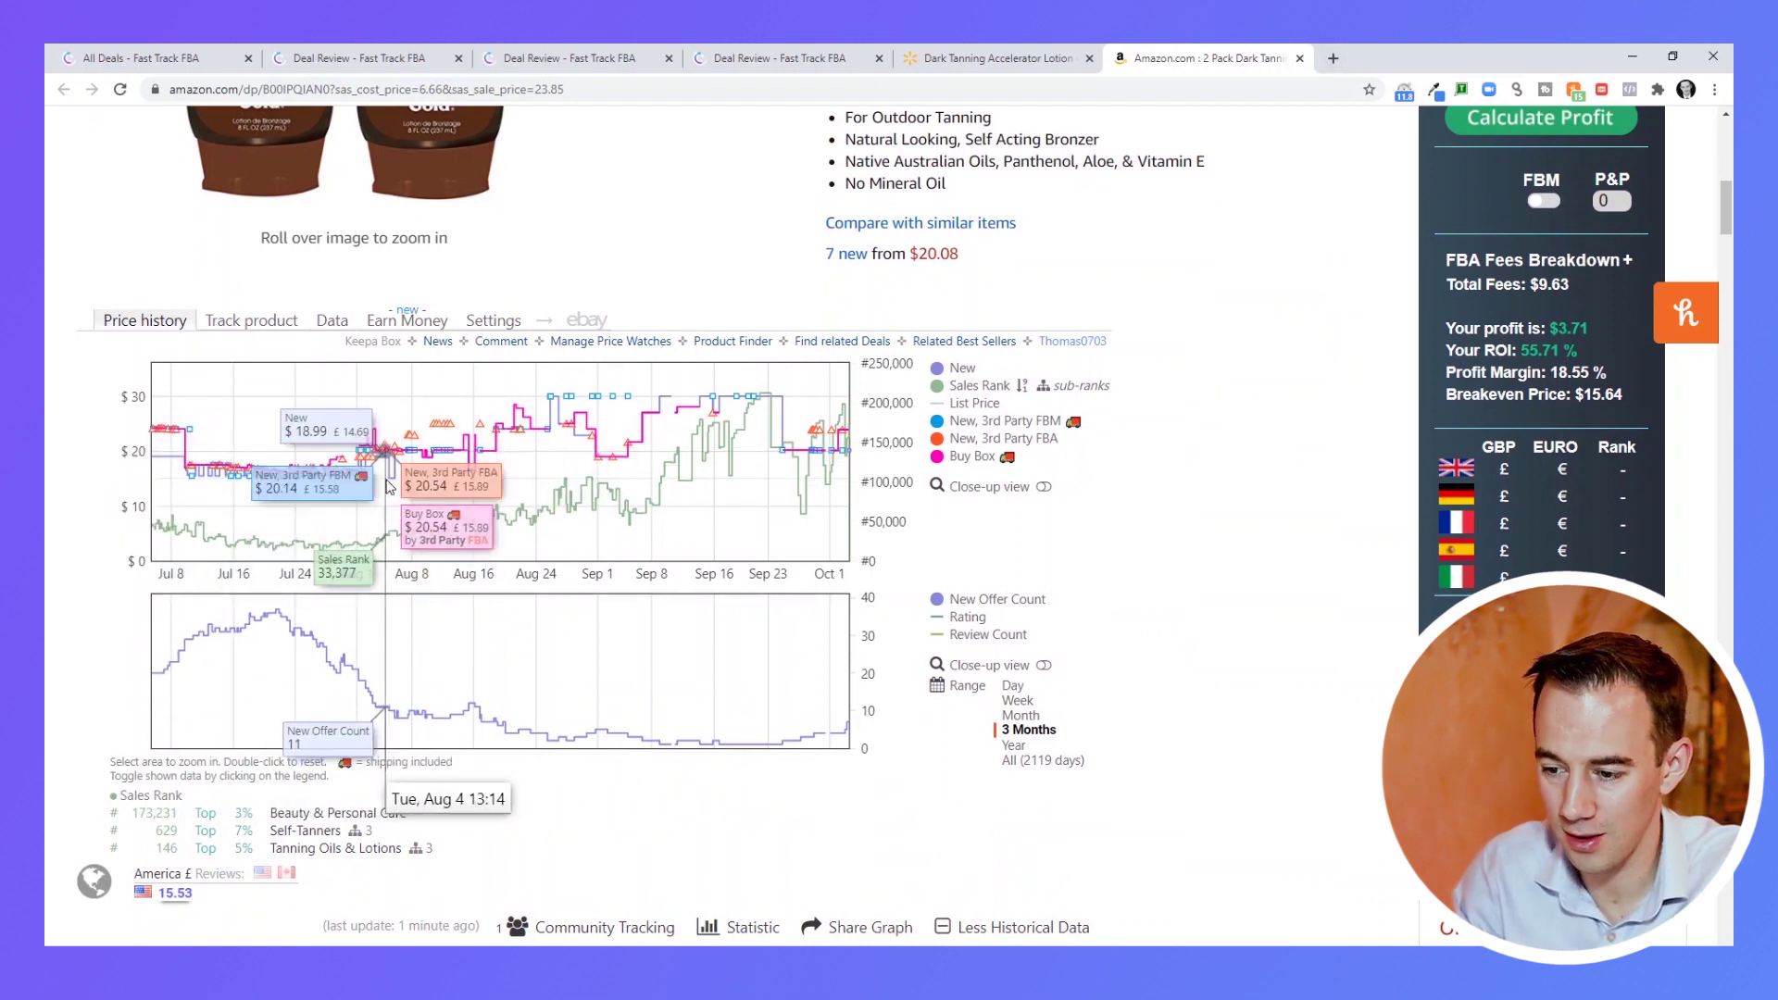
scroll(389, 487, "up", 4)
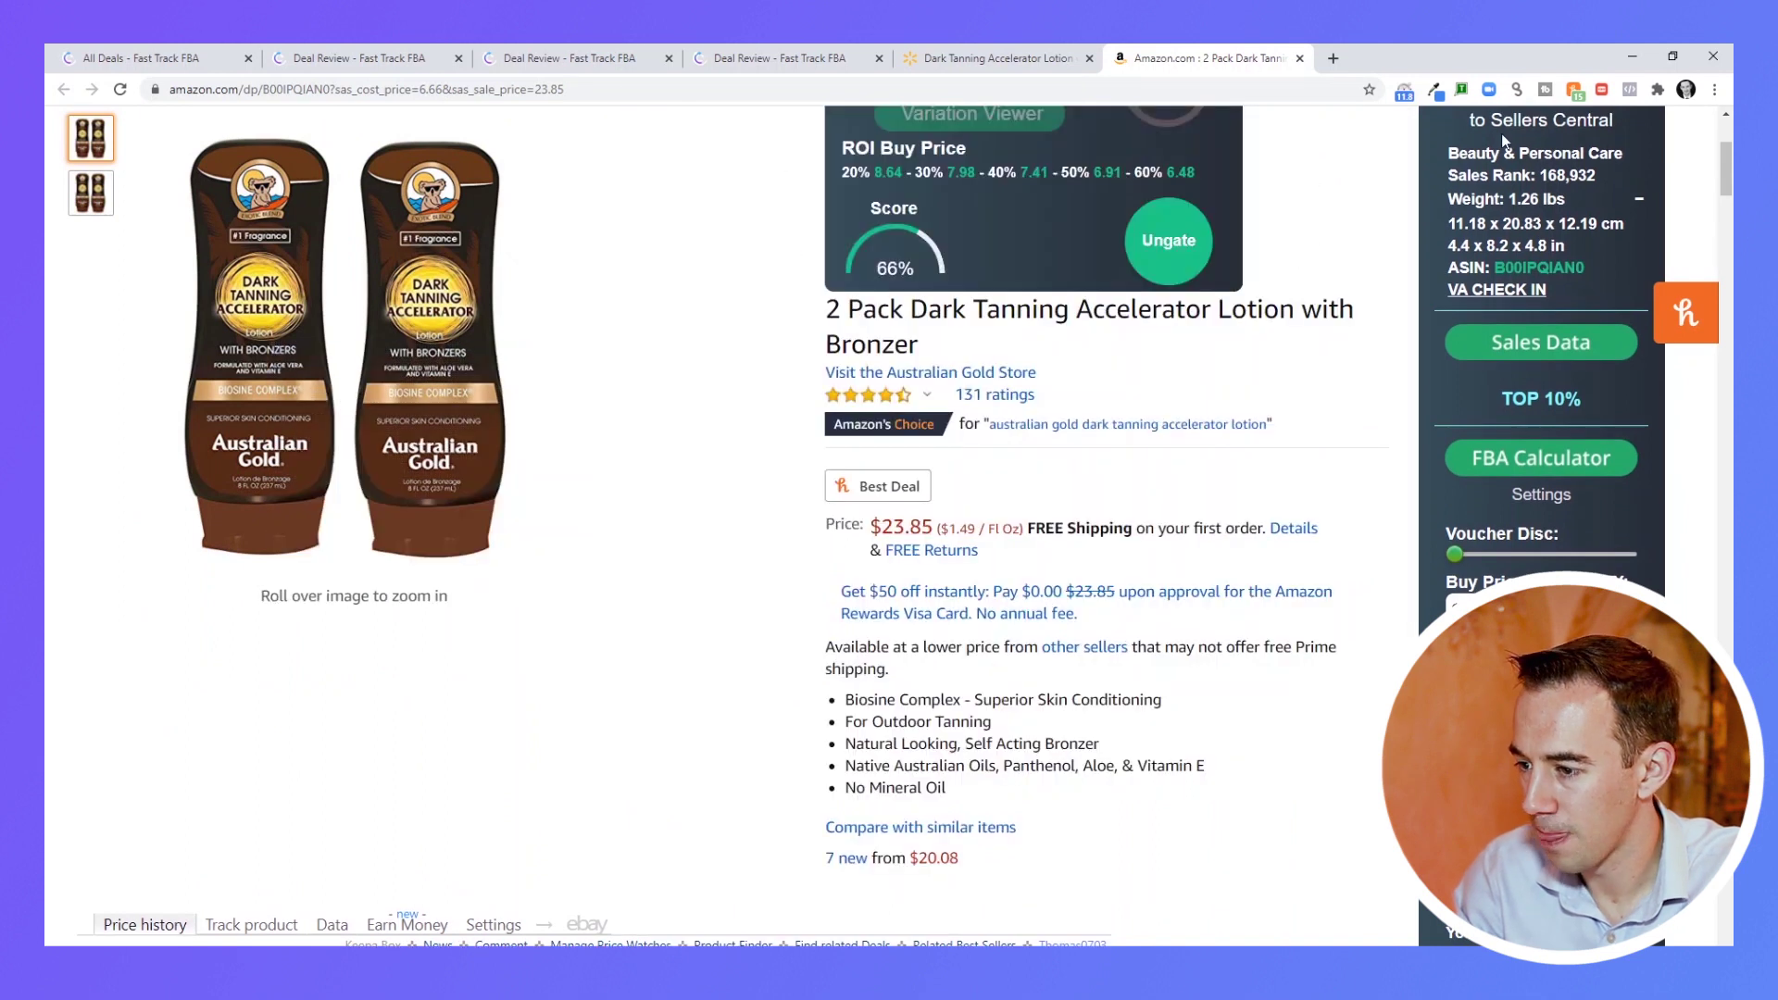
scroll(1259, 375, "down", 4)
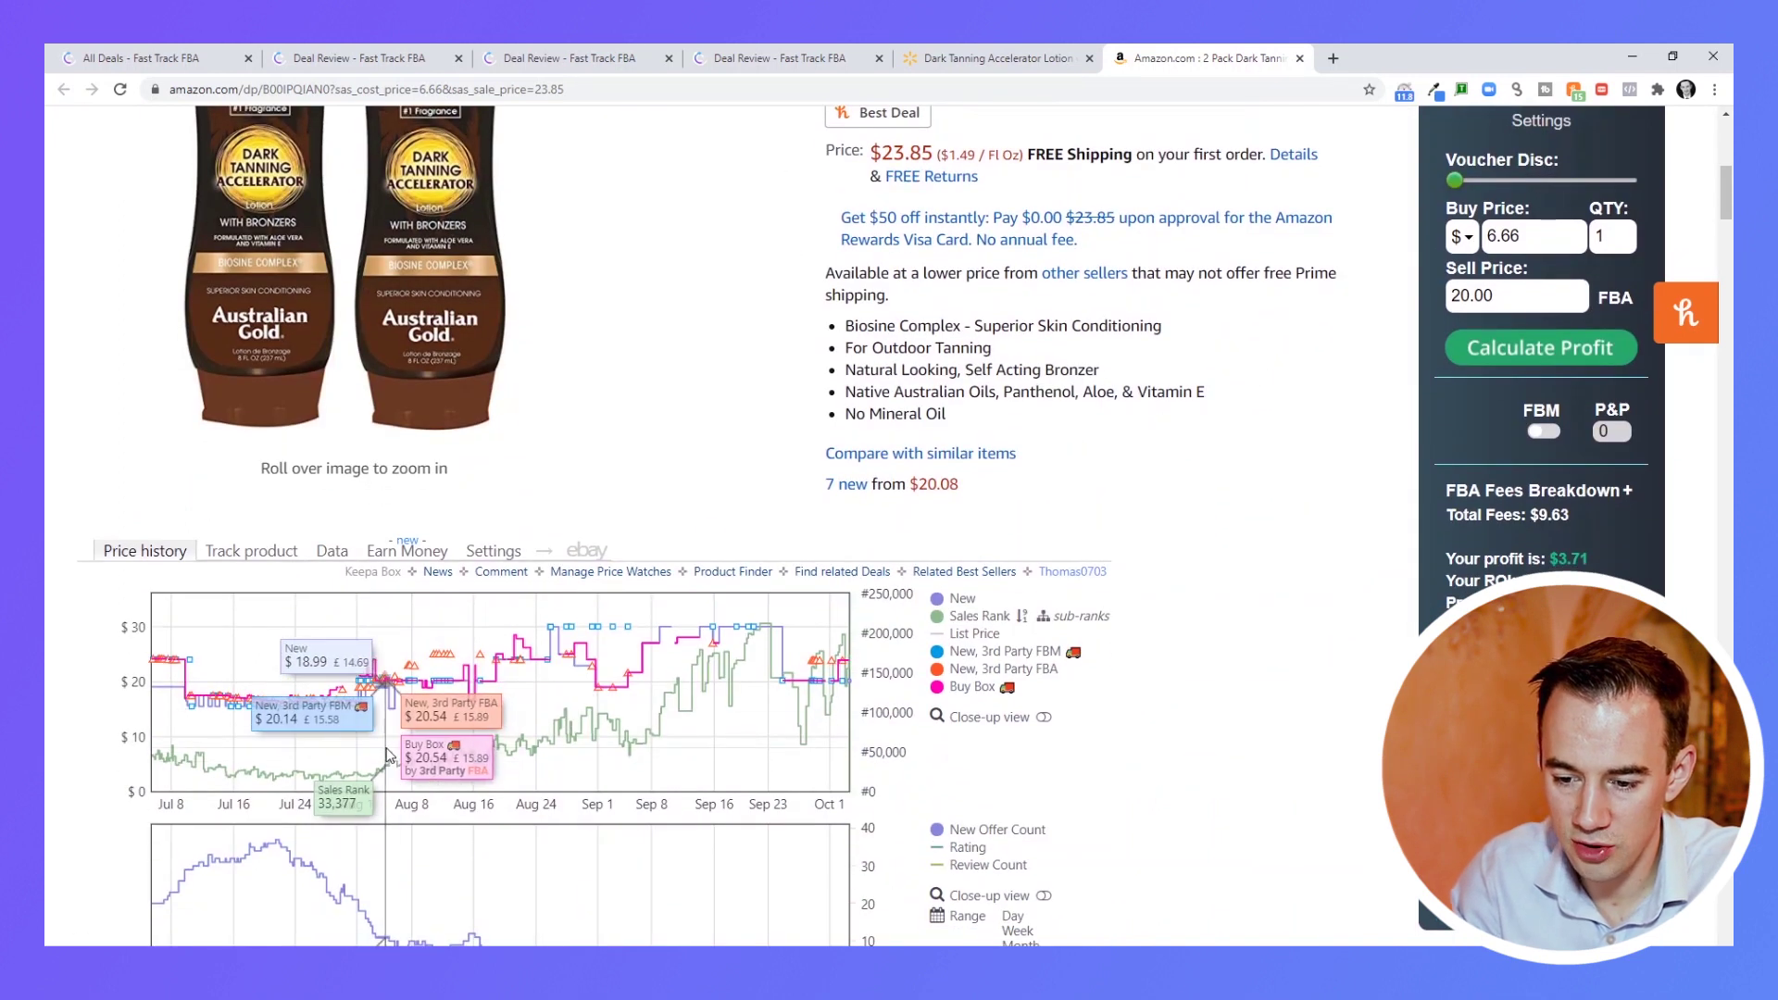
Search Google for "jungle scout estimator" in a new browser tab and open Jungle Scout's free Amazon Sales Estimator.
left_click(1333, 57)
type("jungle s")
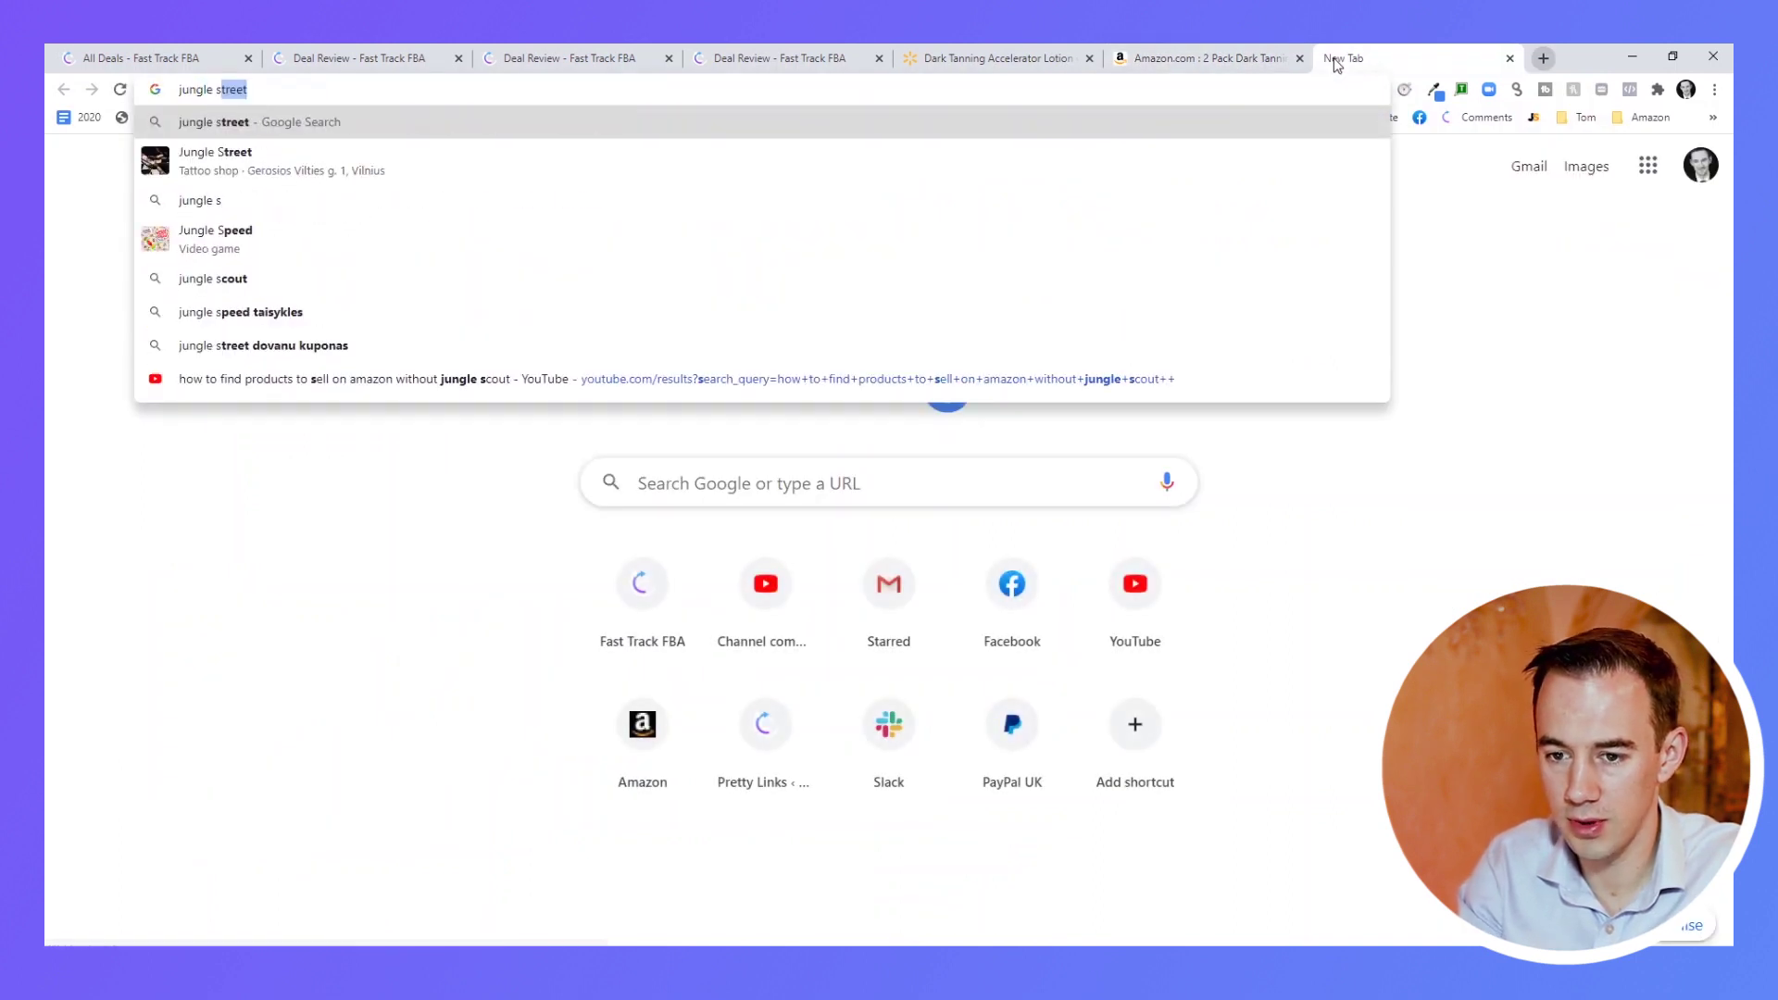
type("ou")
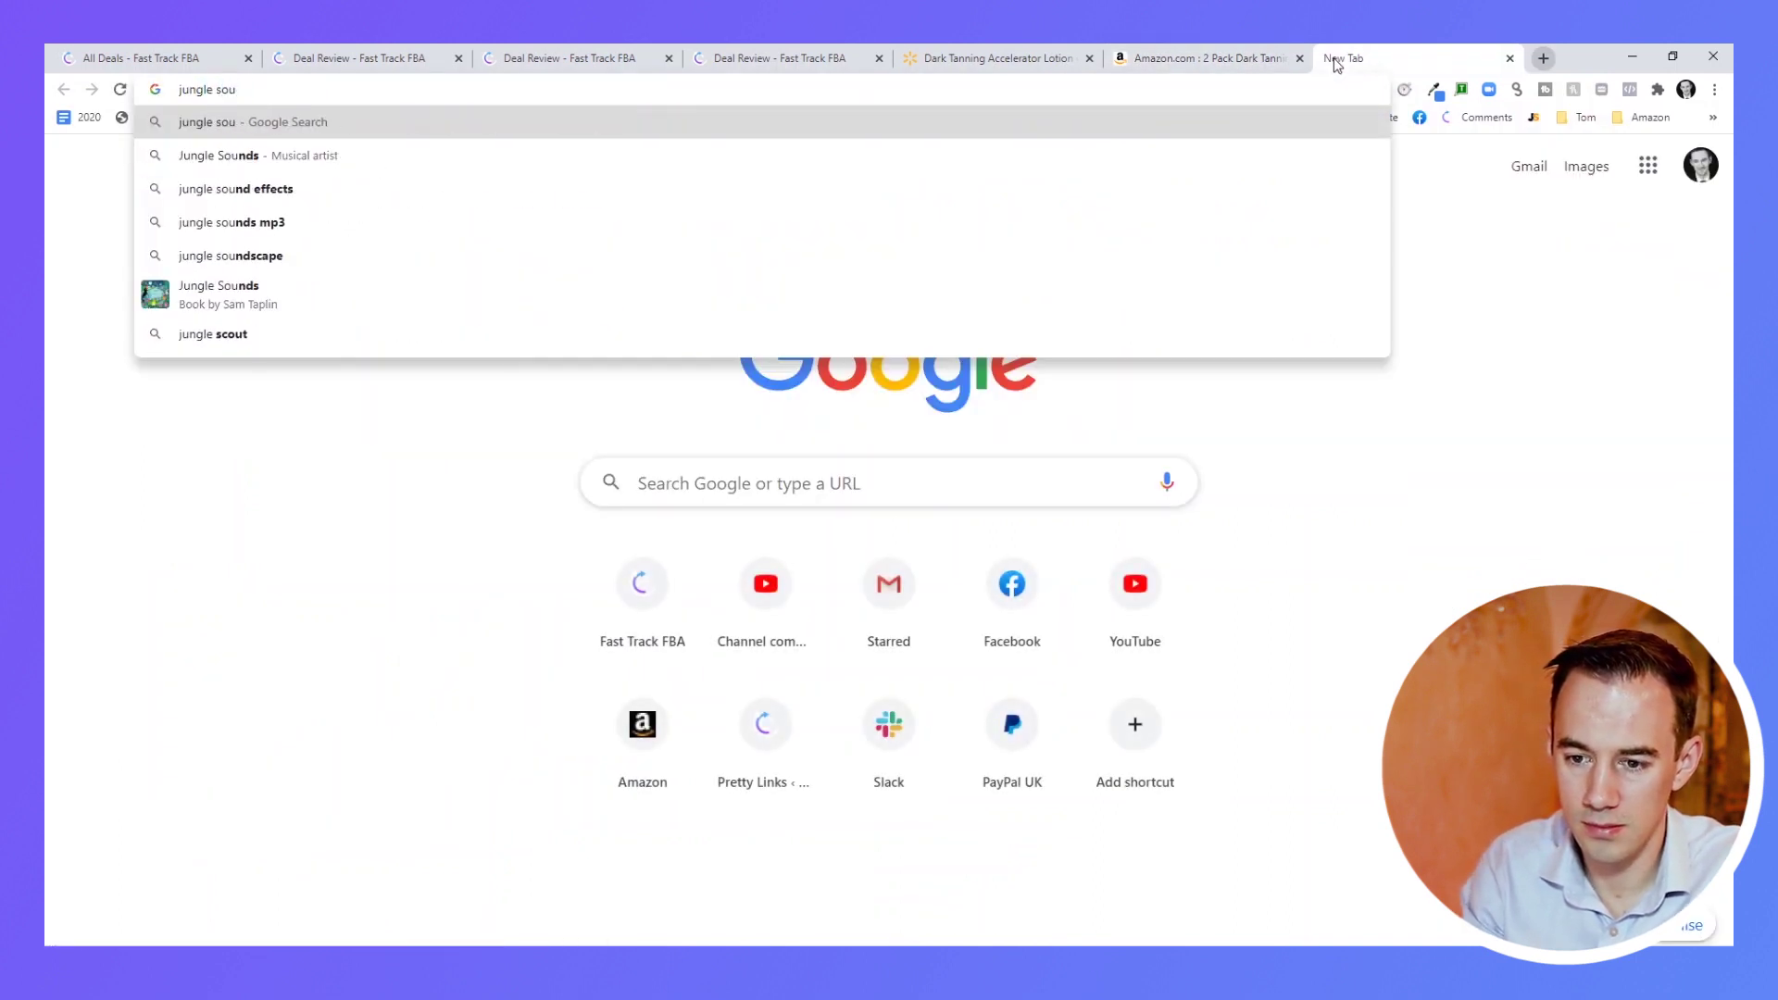
key("BackSpace")
key("BackSpace")
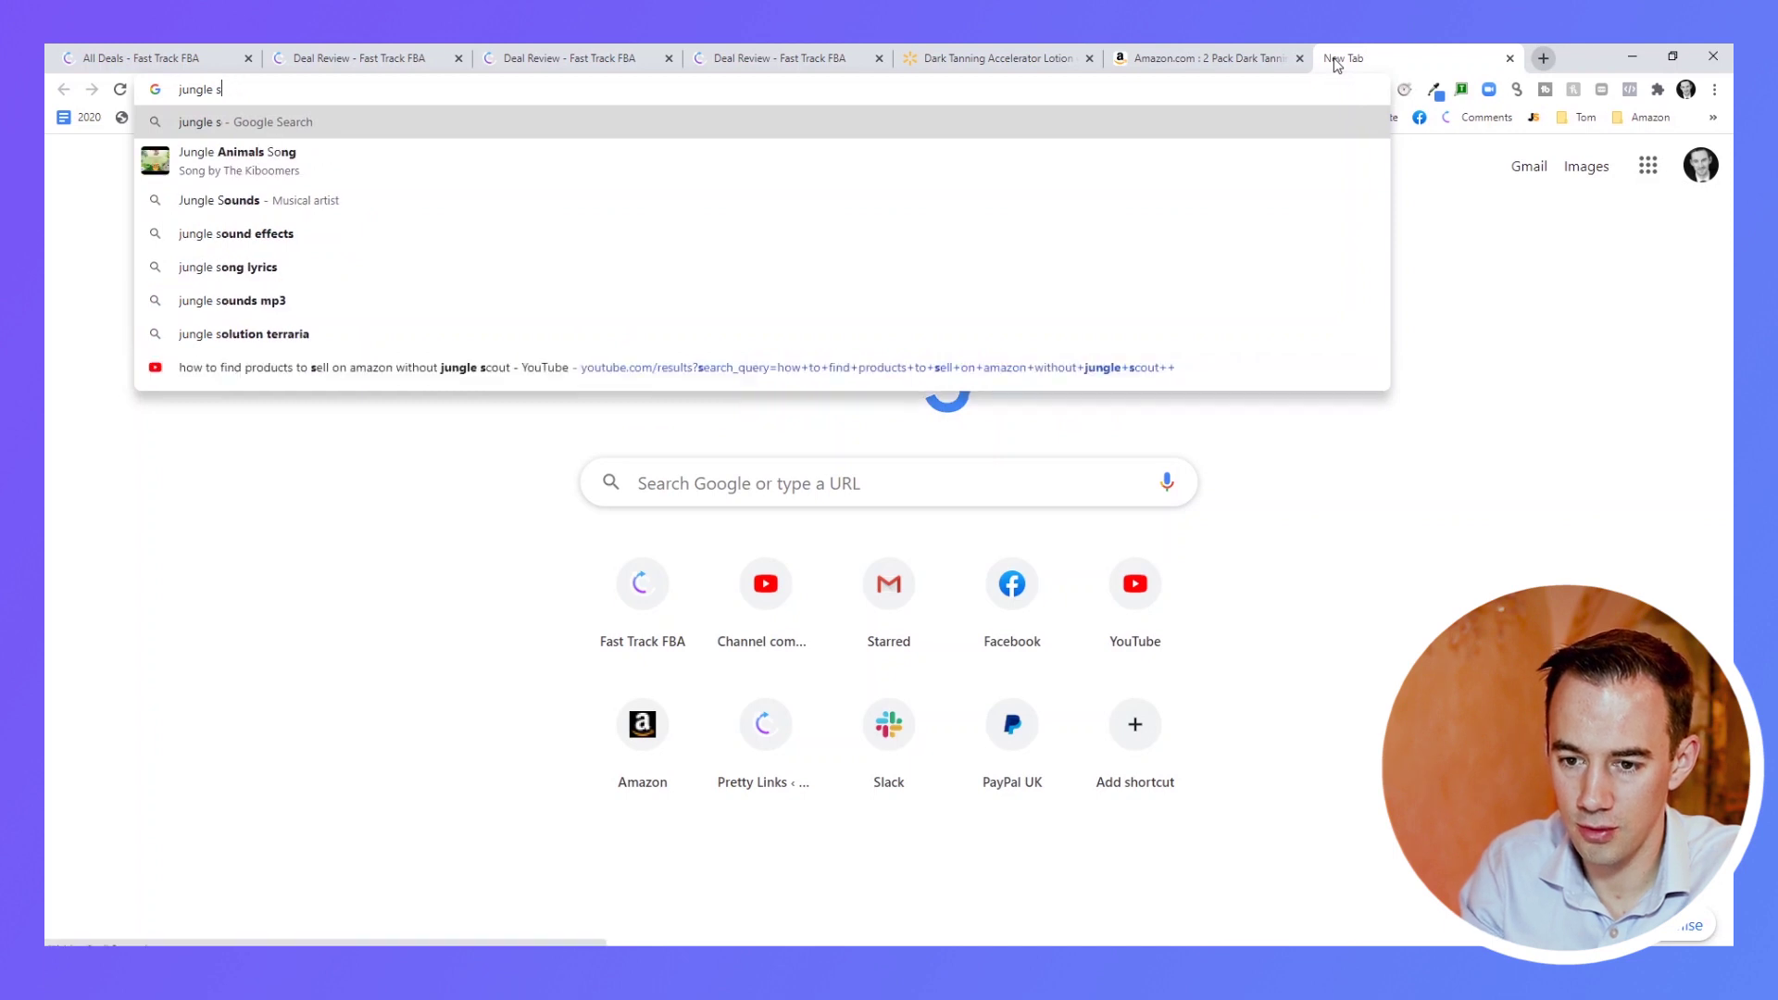
type("c")
key("Down")
key("Down")
key("Down")
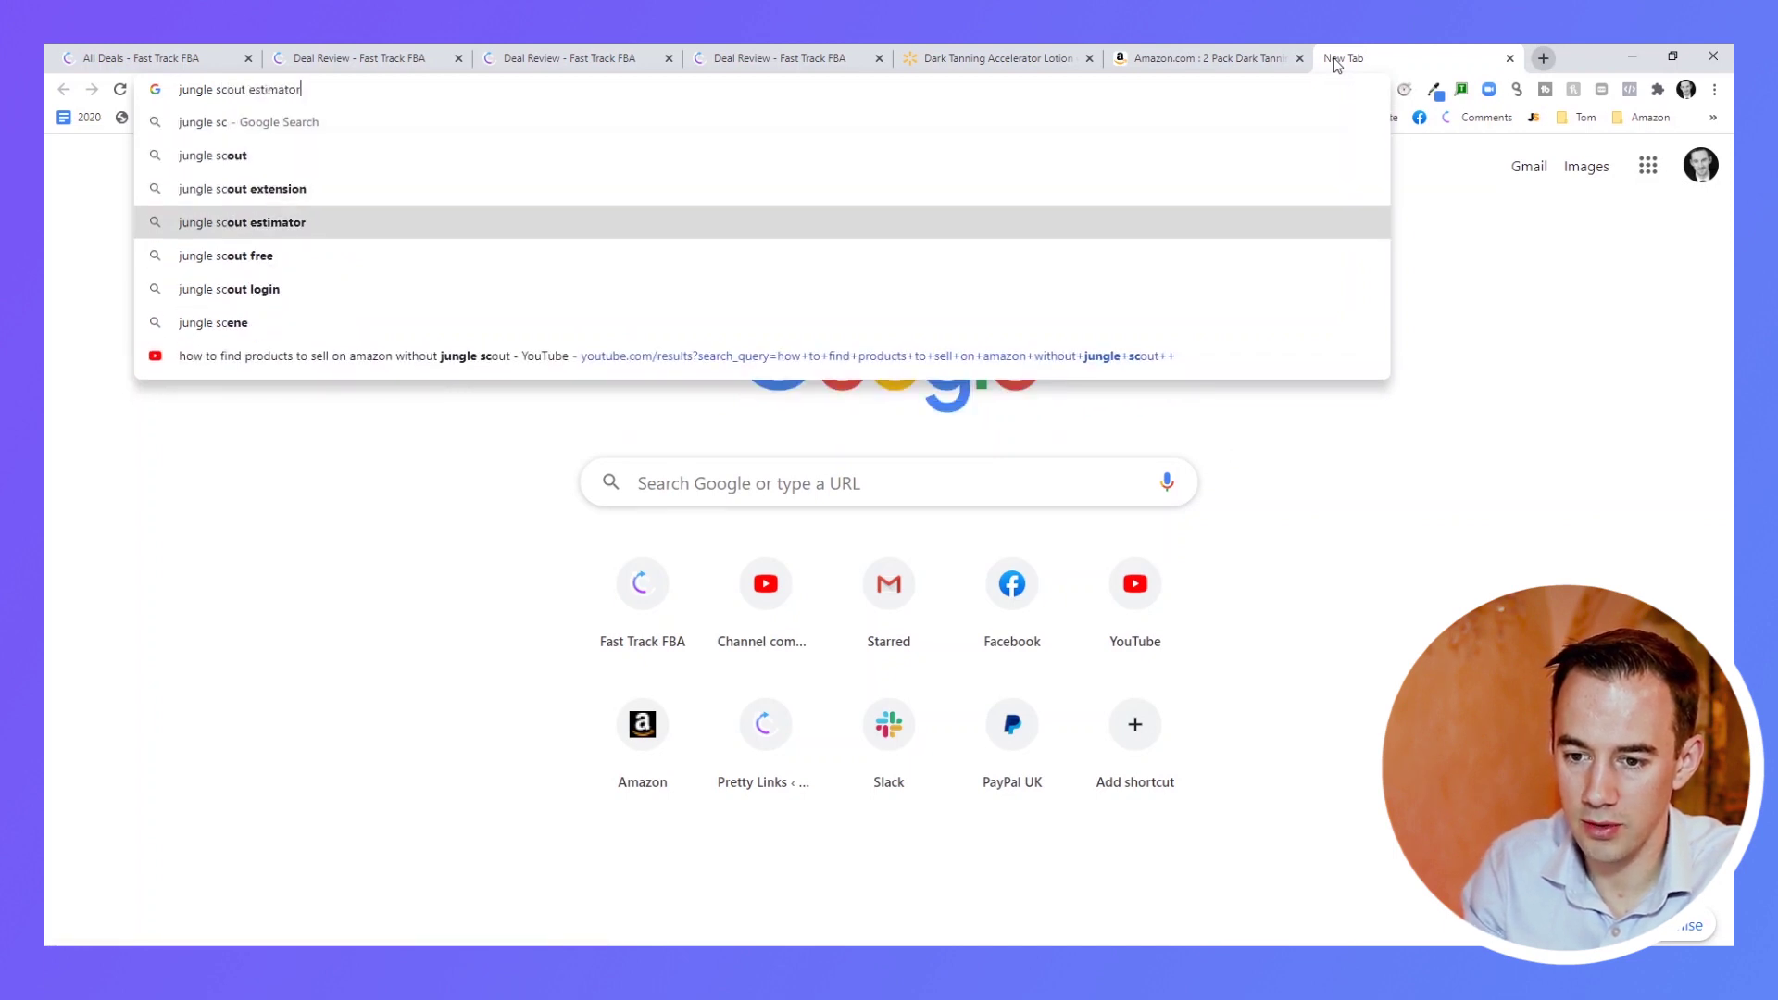
key("Return")
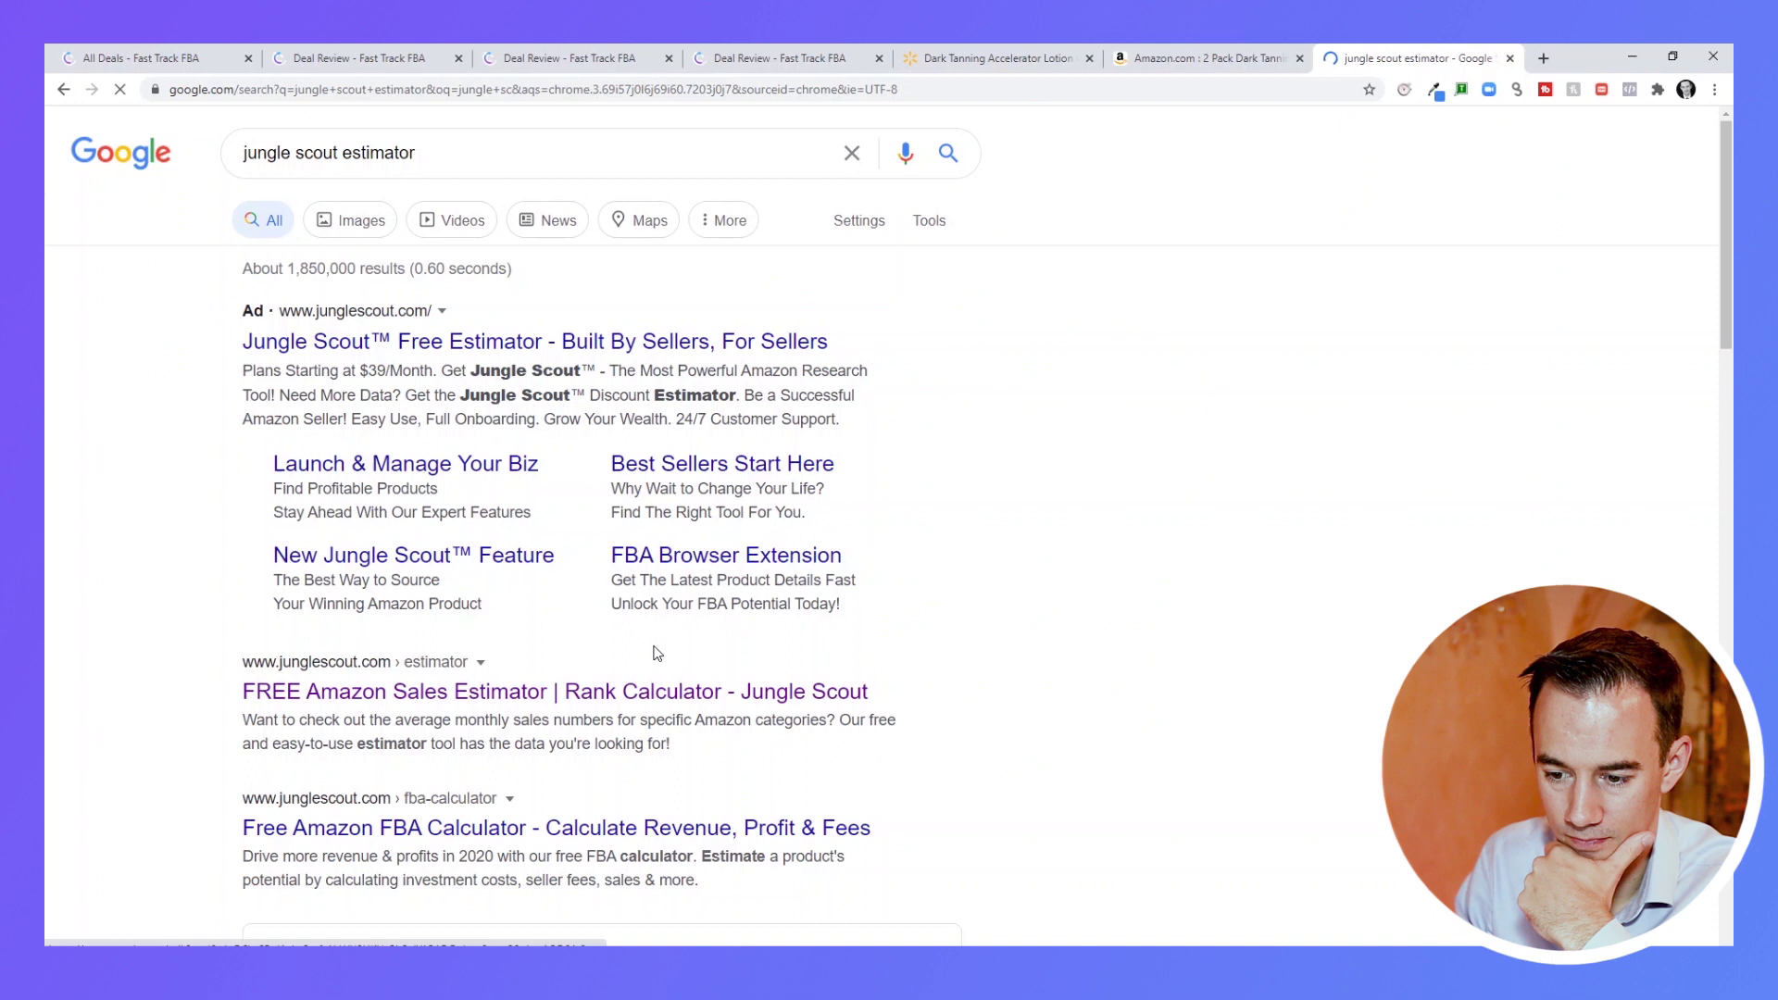
left_click(633, 690)
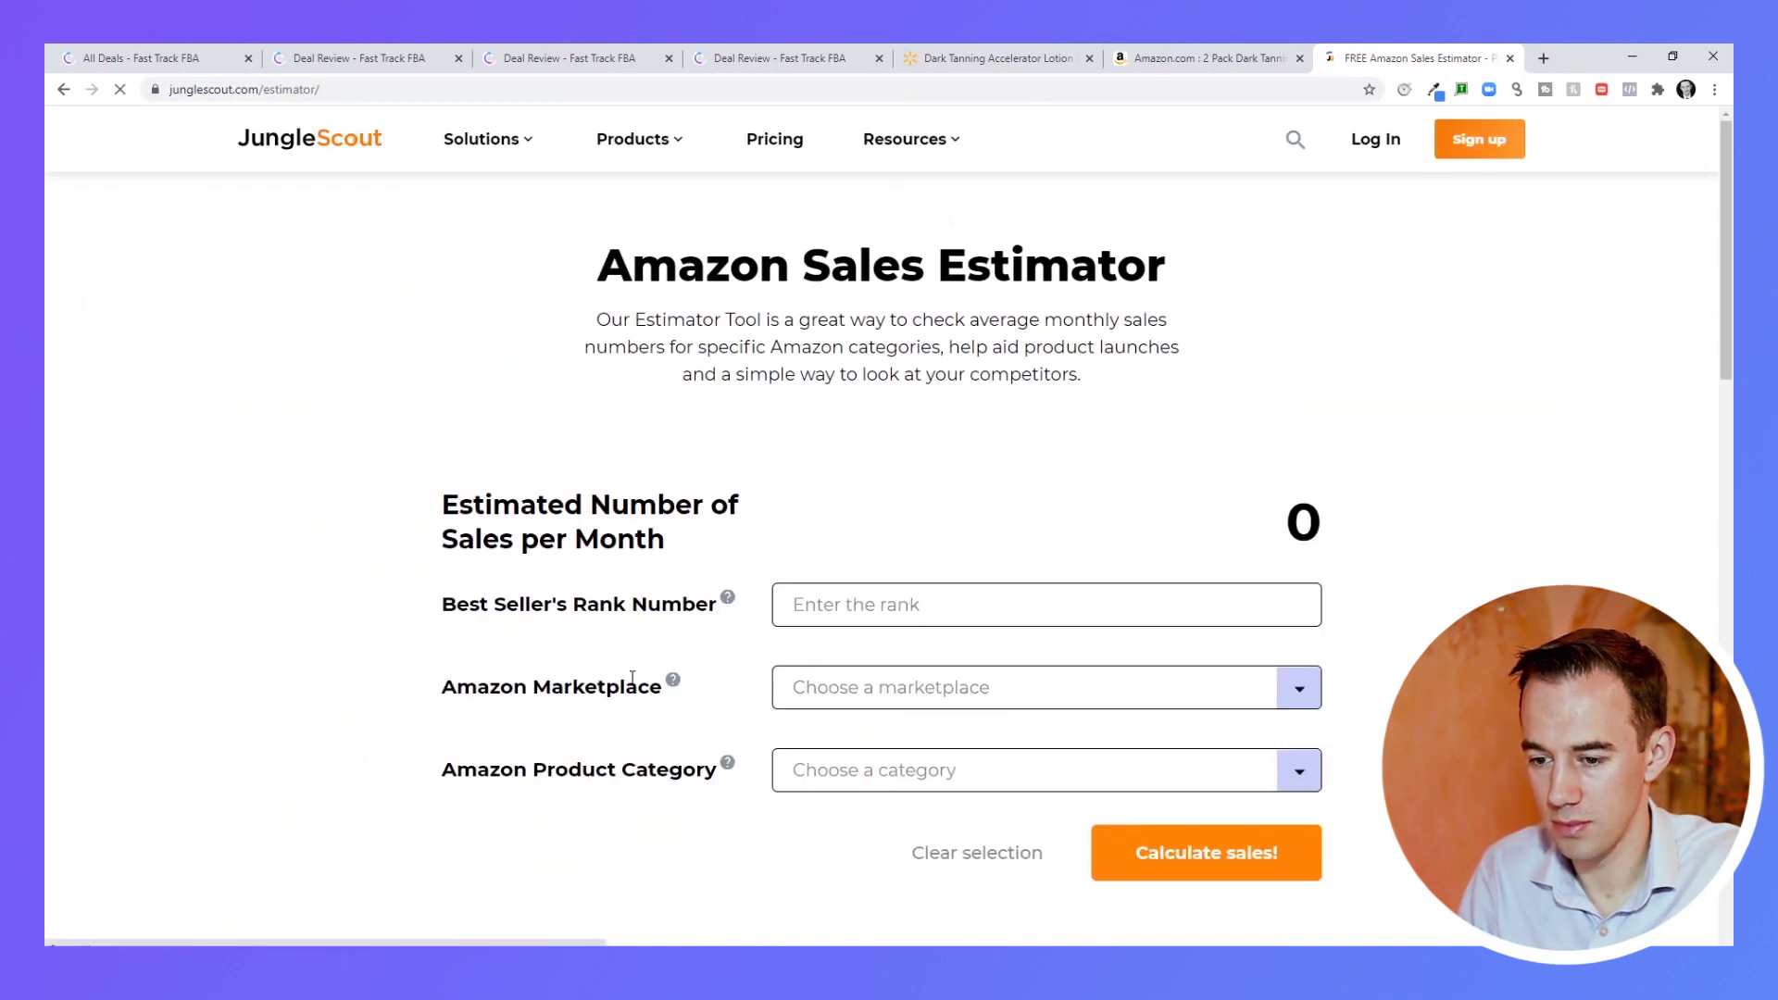
Set the estimator's Amazon marketplace to United States of America and browse the product category options.
left_click(1040, 701)
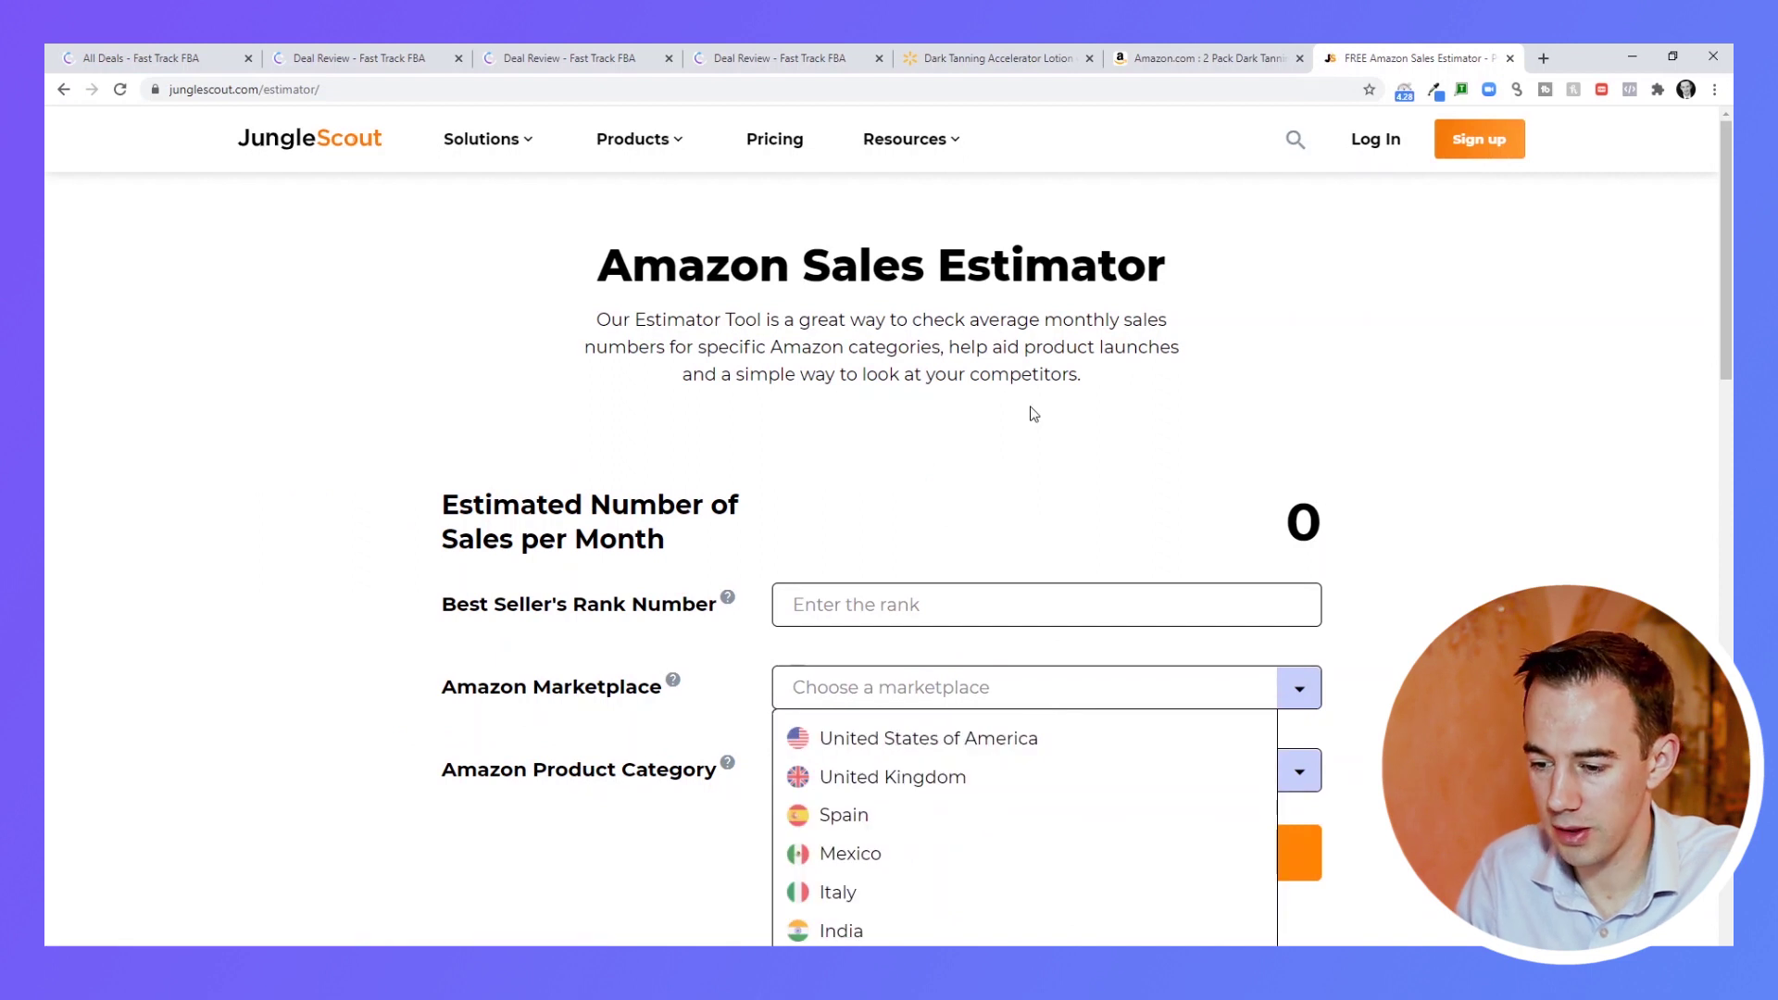
scroll(1034, 414, "down", 2)
left_click(920, 556)
left_click(901, 588)
scroll(965, 802, "down", 4)
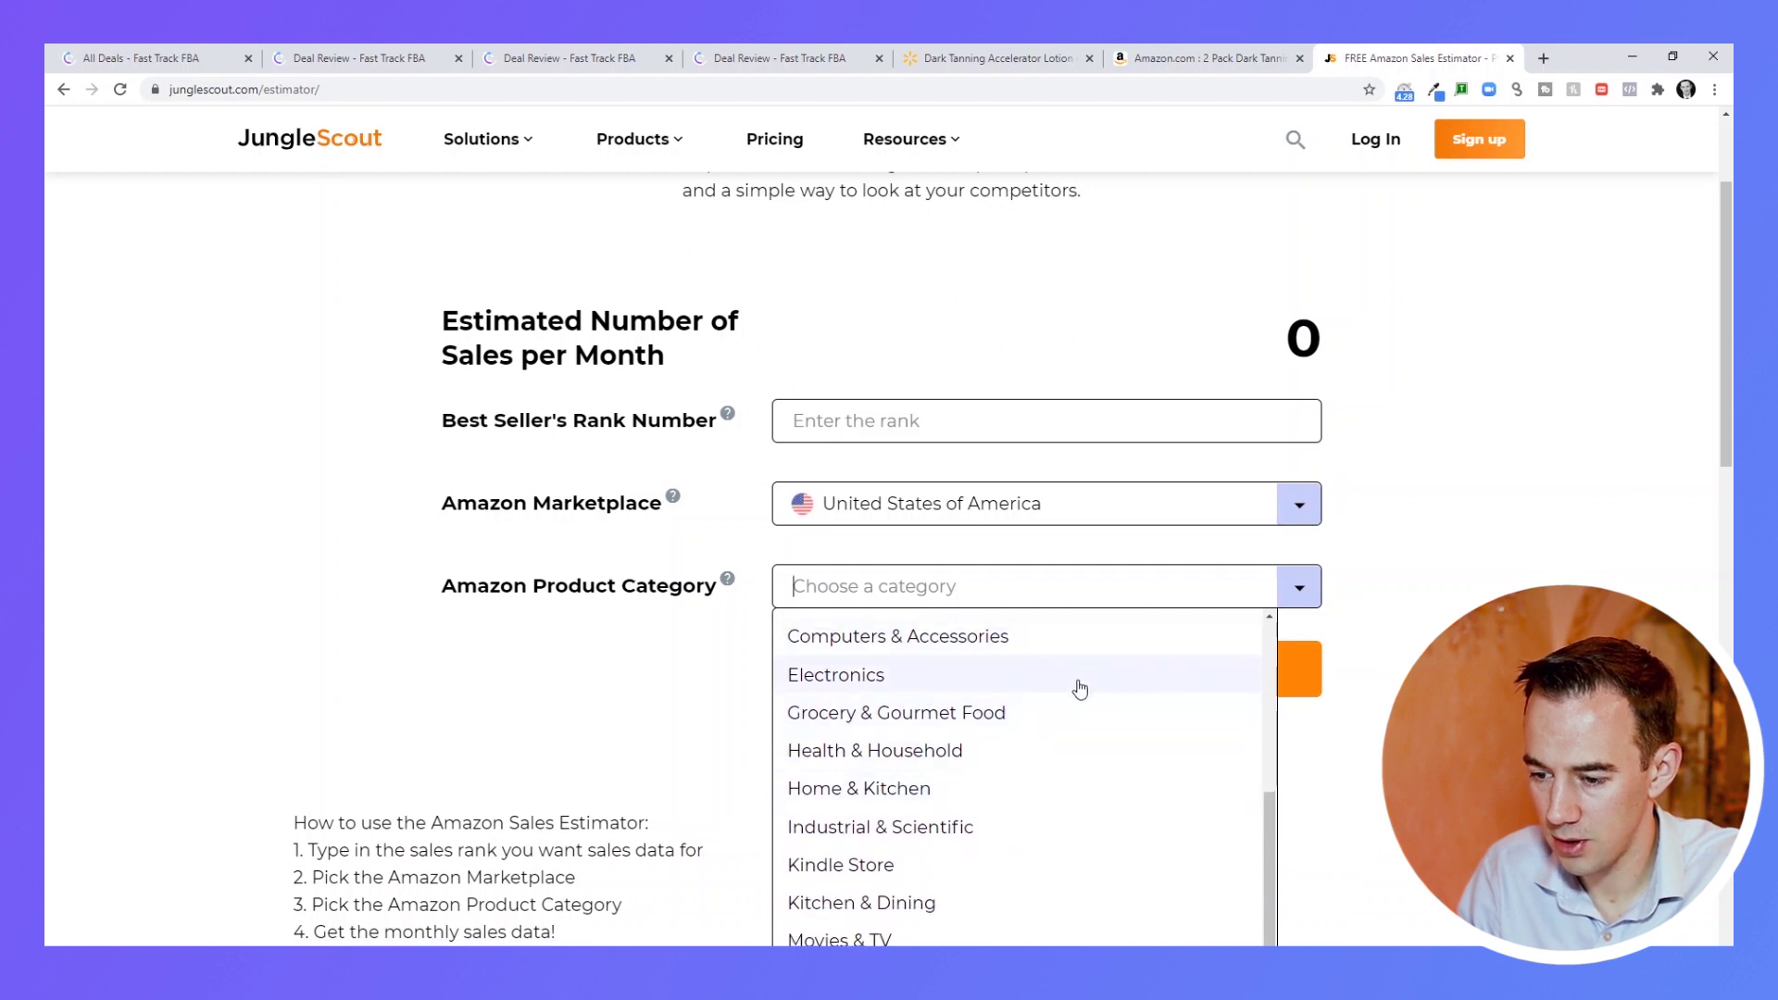
Check the lotion's category on its Amazon listing and set the estimator's product category to Beauty & Personal Care.
left_click(1202, 54)
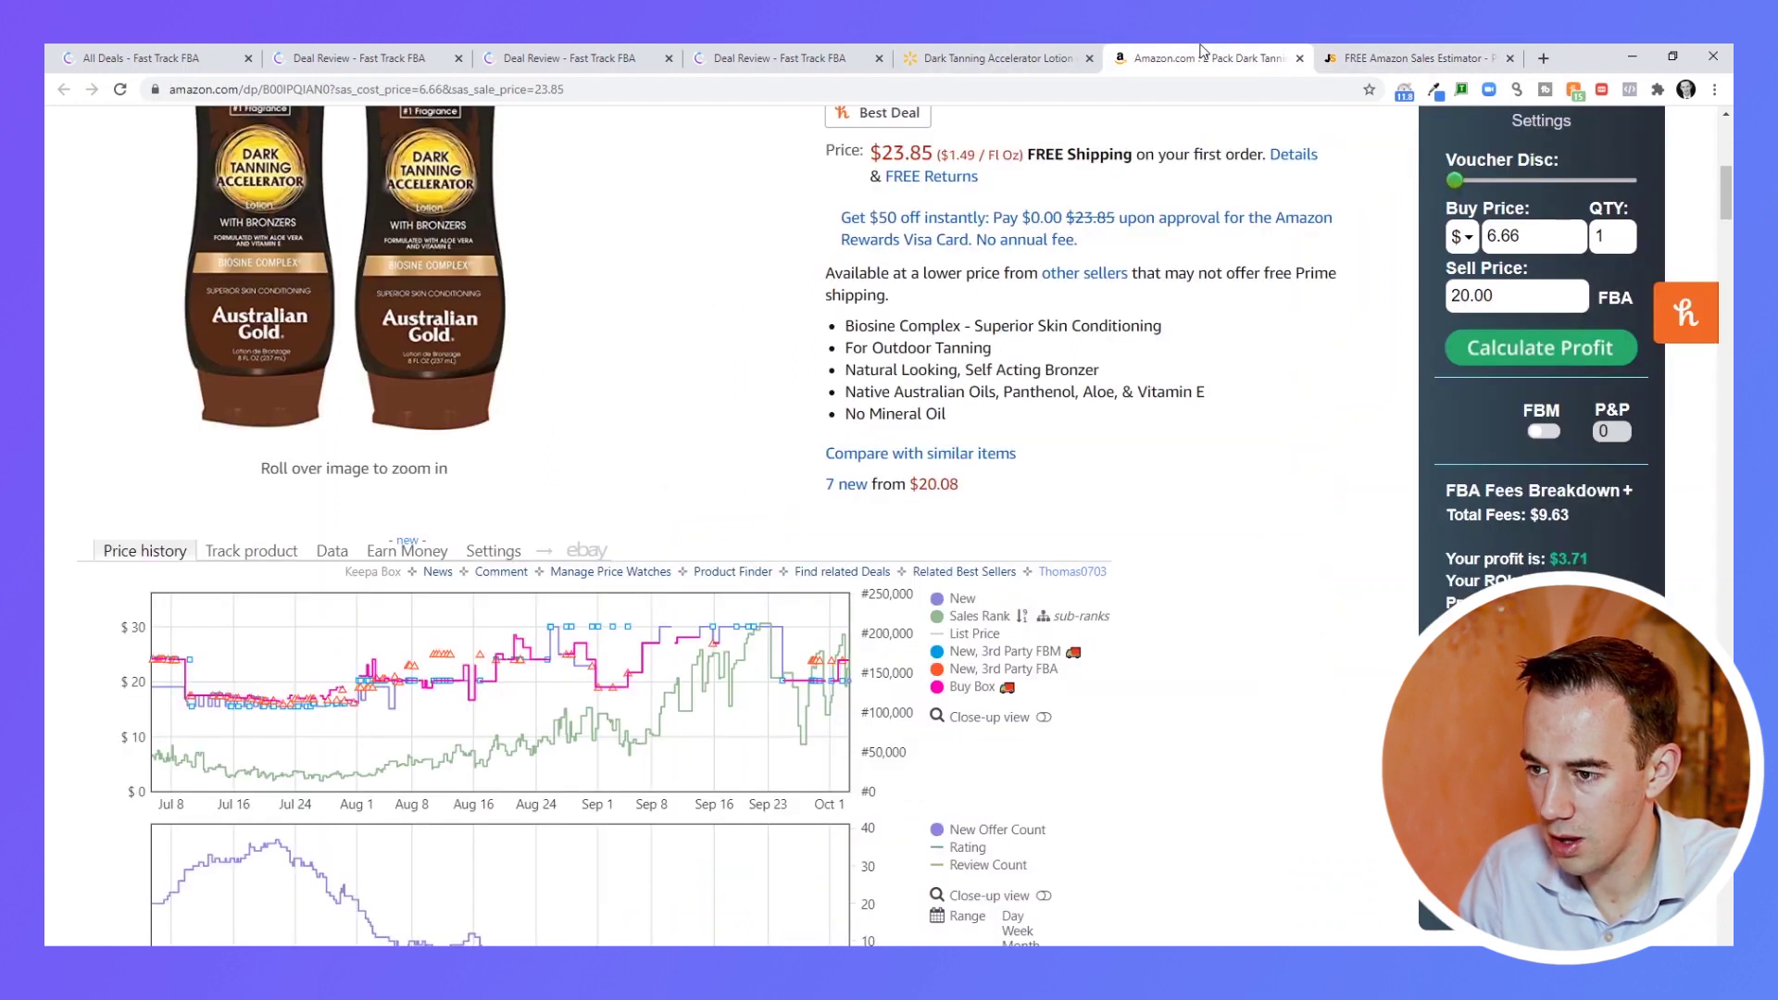
scroll(1191, 249, "up", 4)
scroll(1241, 247, "up", 2)
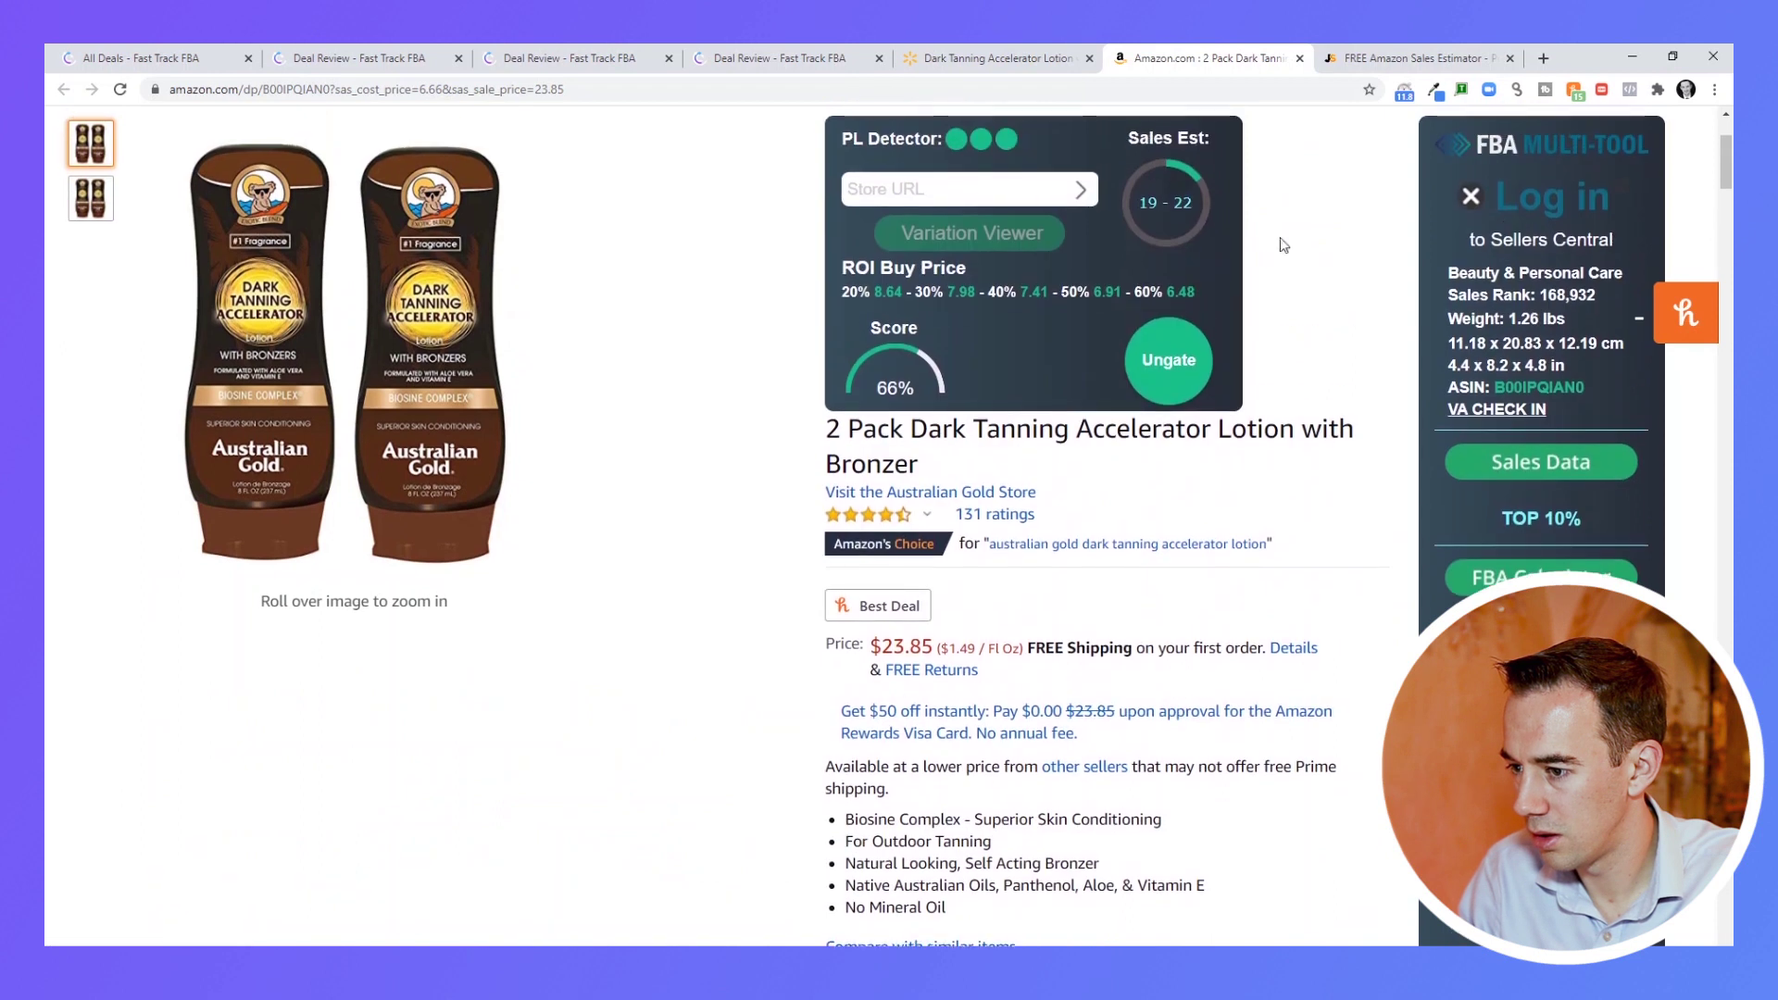
left_click(1417, 58)
scroll(991, 727, "up", 3)
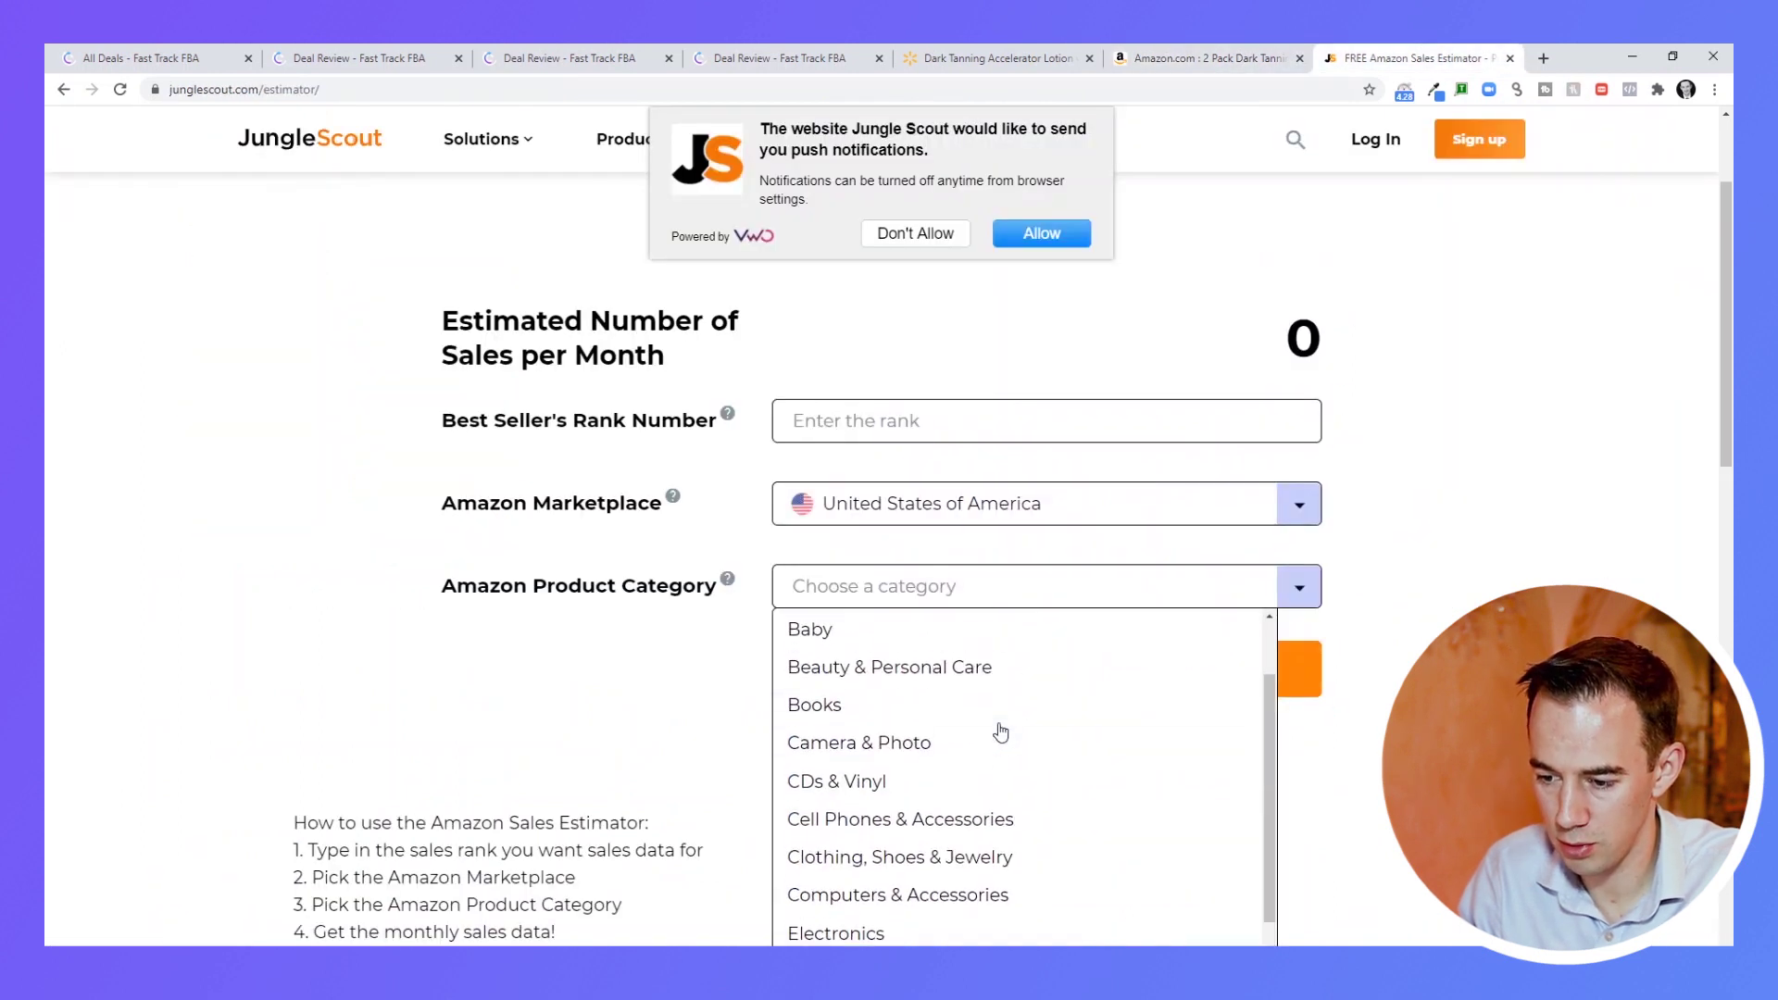
left_click(958, 682)
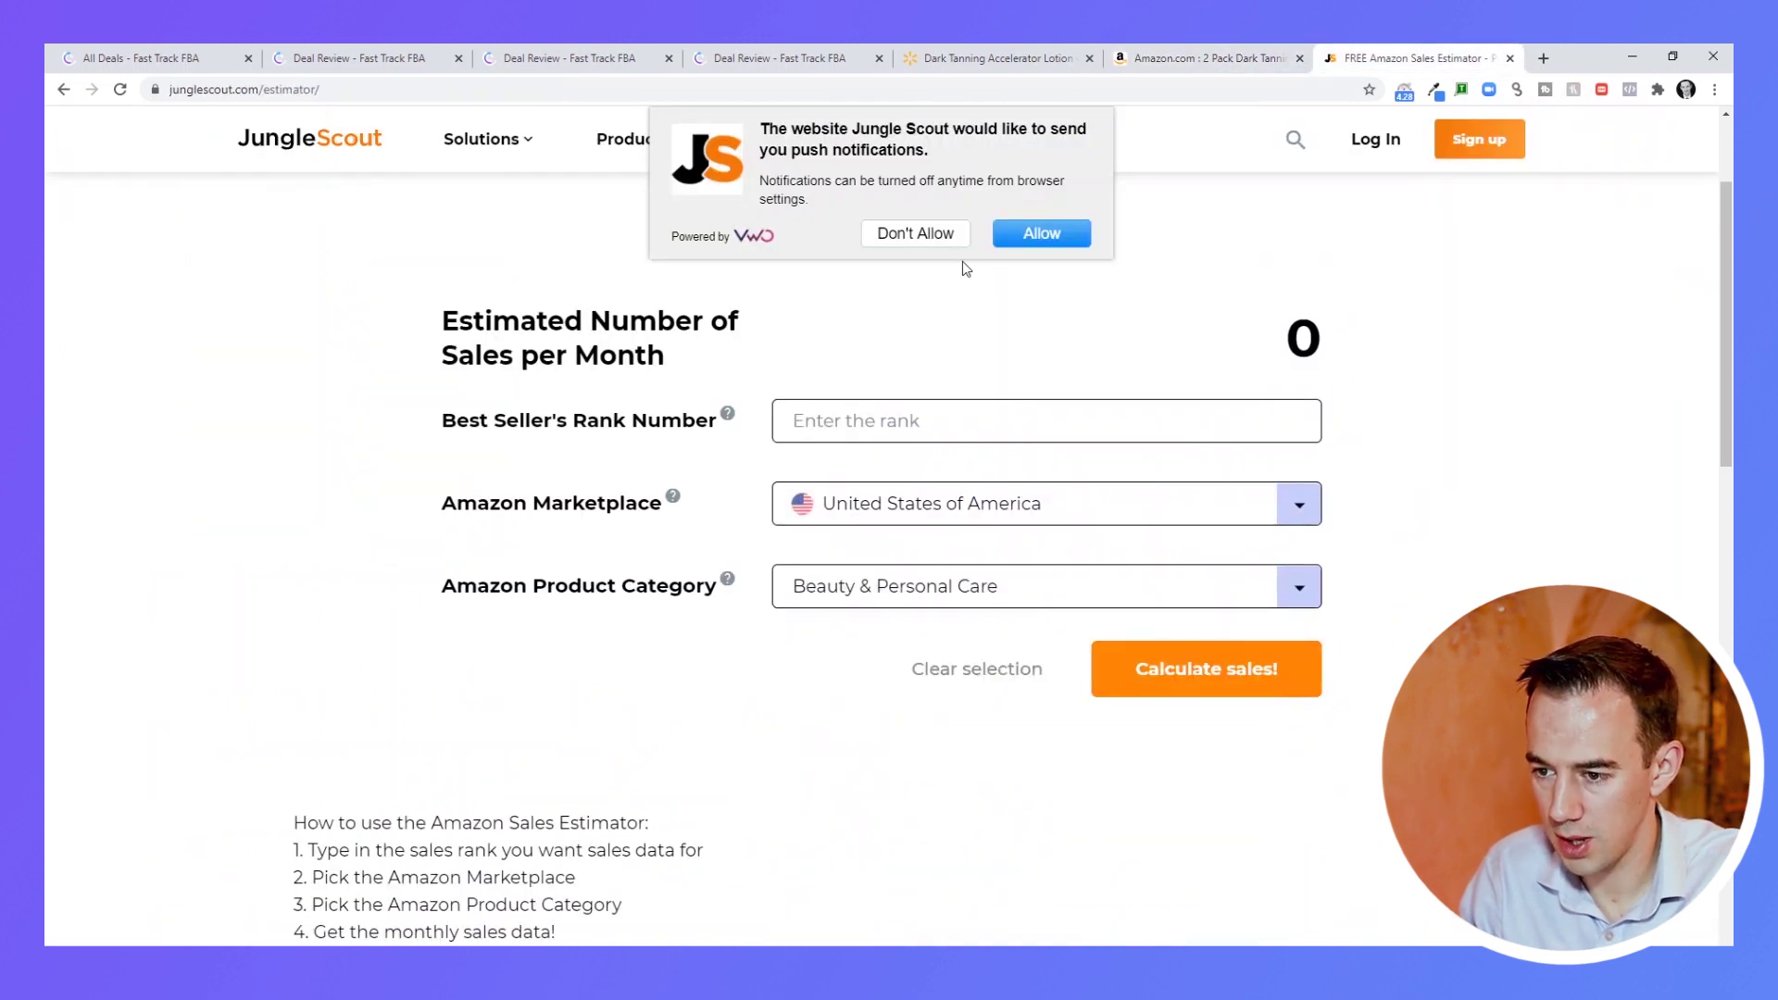
Decline Jungle Scout's push notifications and calculate the estimated monthly sales for a best seller's rank of 33000.
left_click(951, 233)
left_click(814, 421)
type("3")
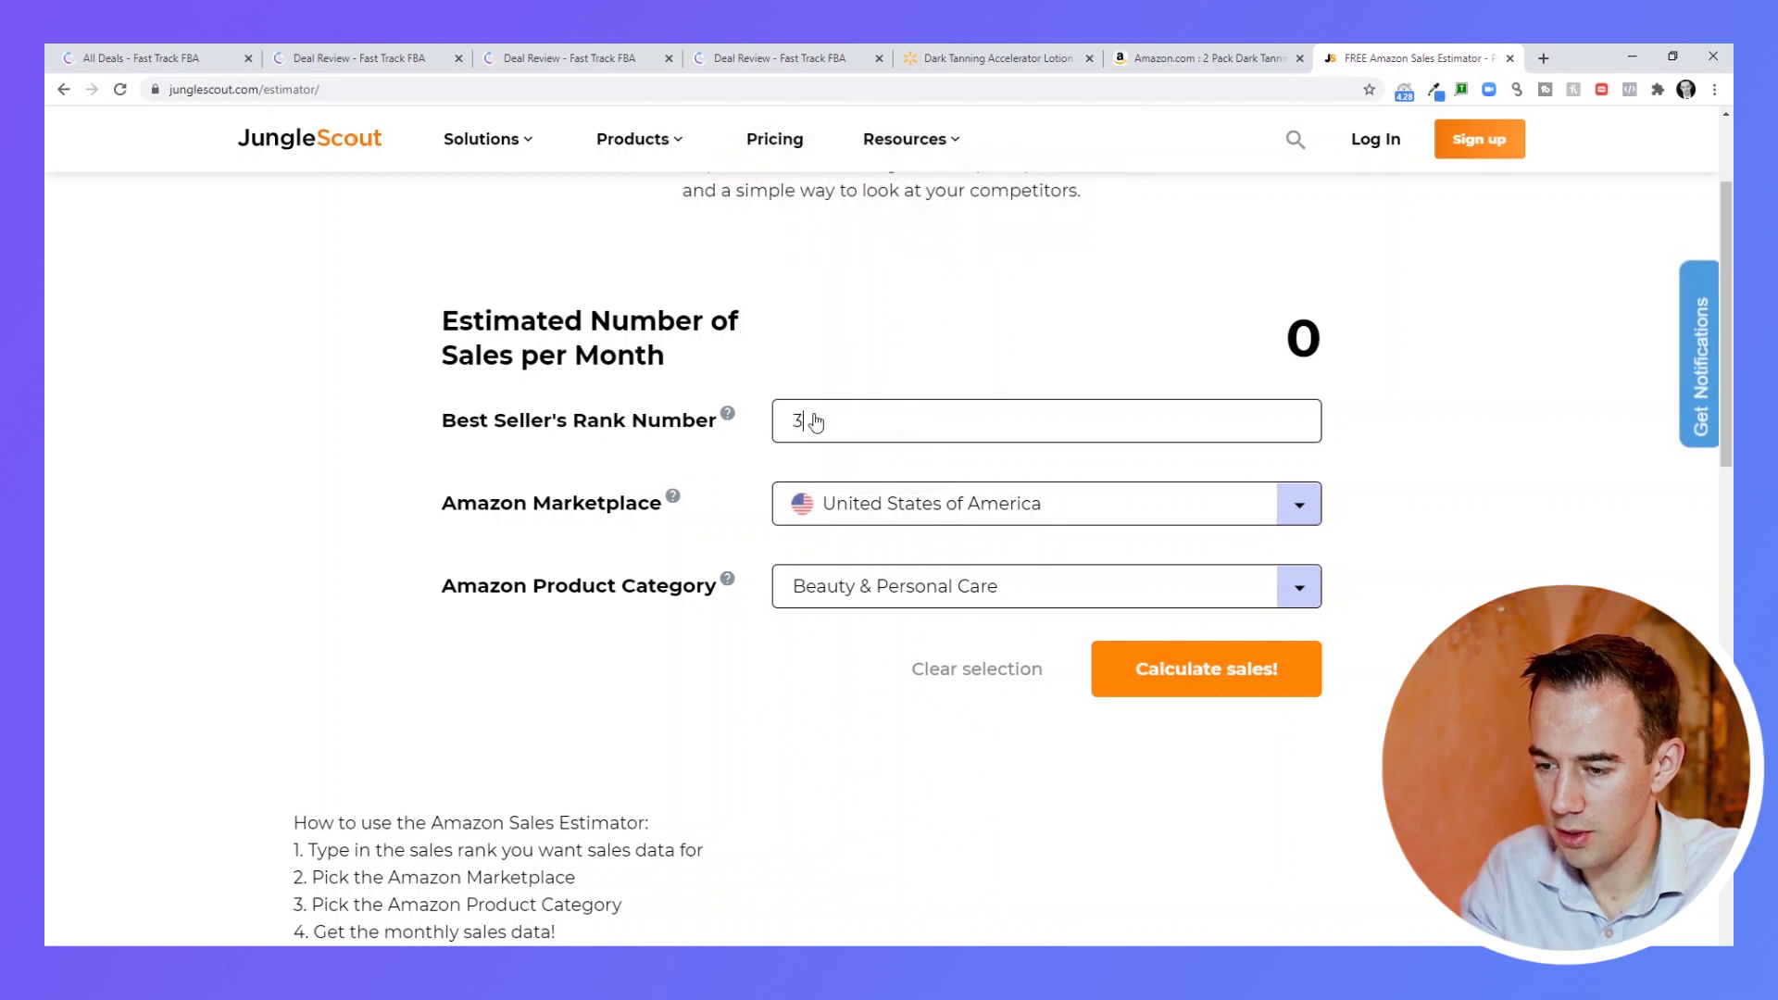
type("3000")
left_click(1259, 656)
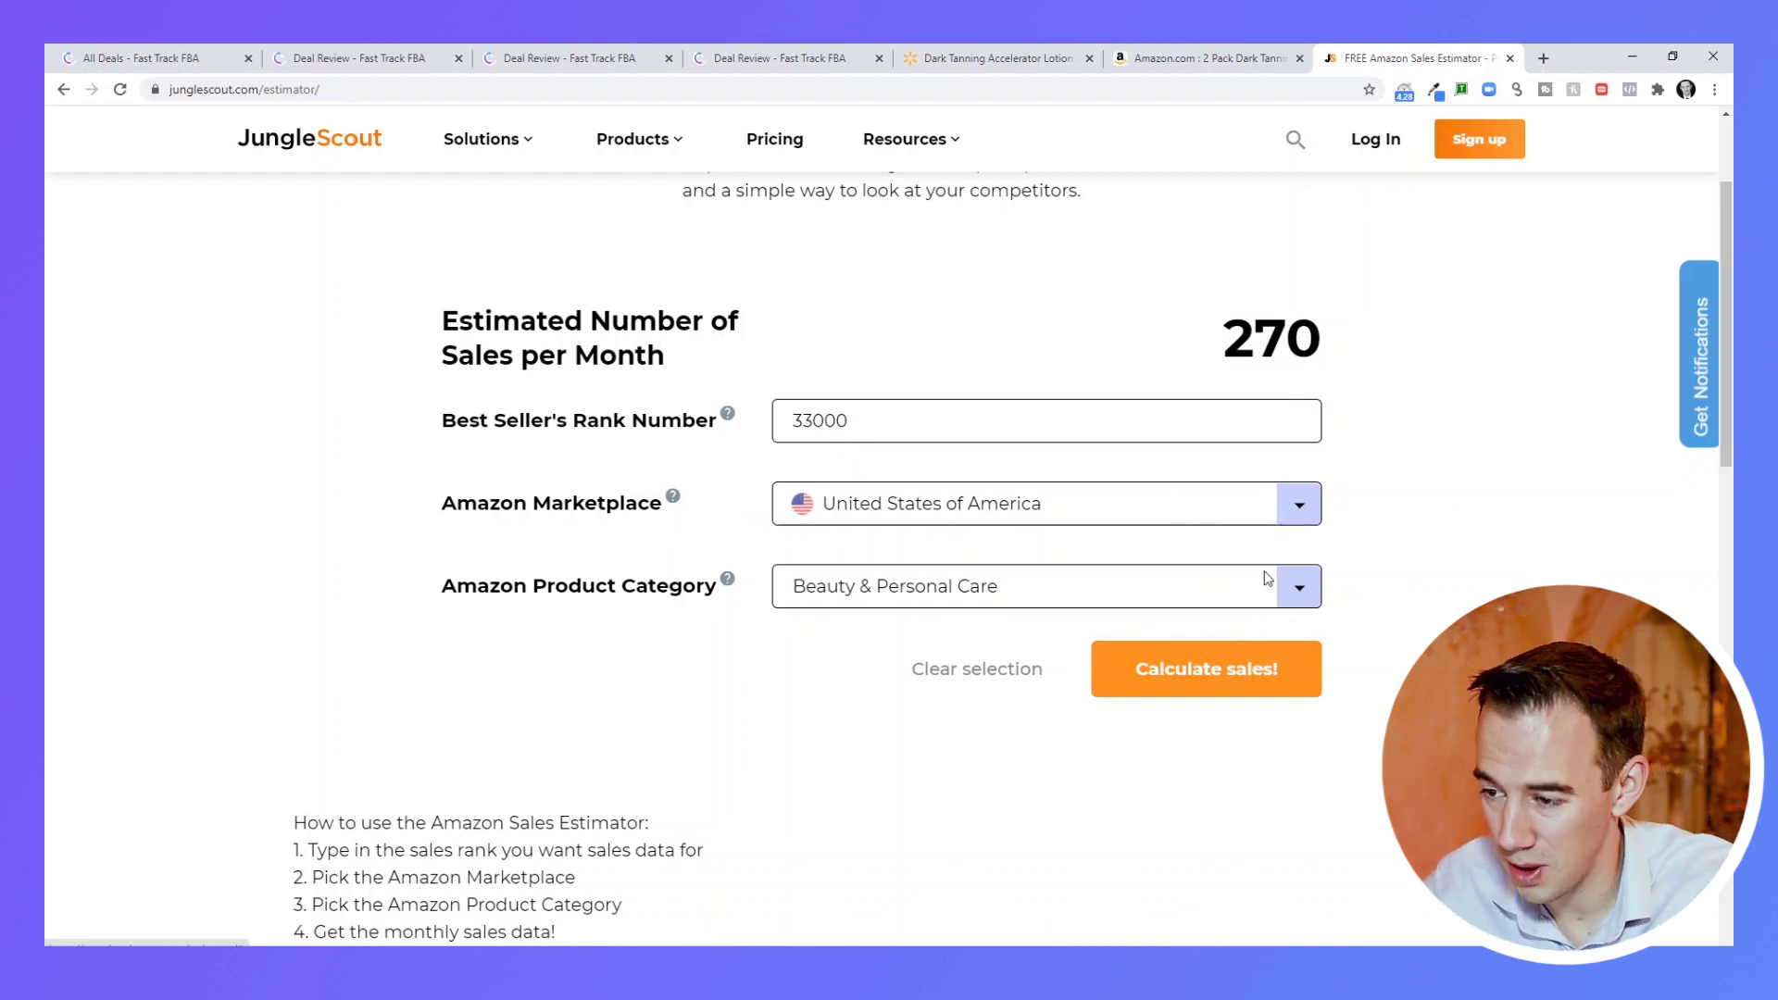
Return to the lotion's Amazon listing and calculate the profit for a quantity of 100 at a $6.66 buy price and $20.00 sell price.
left_click(1232, 52)
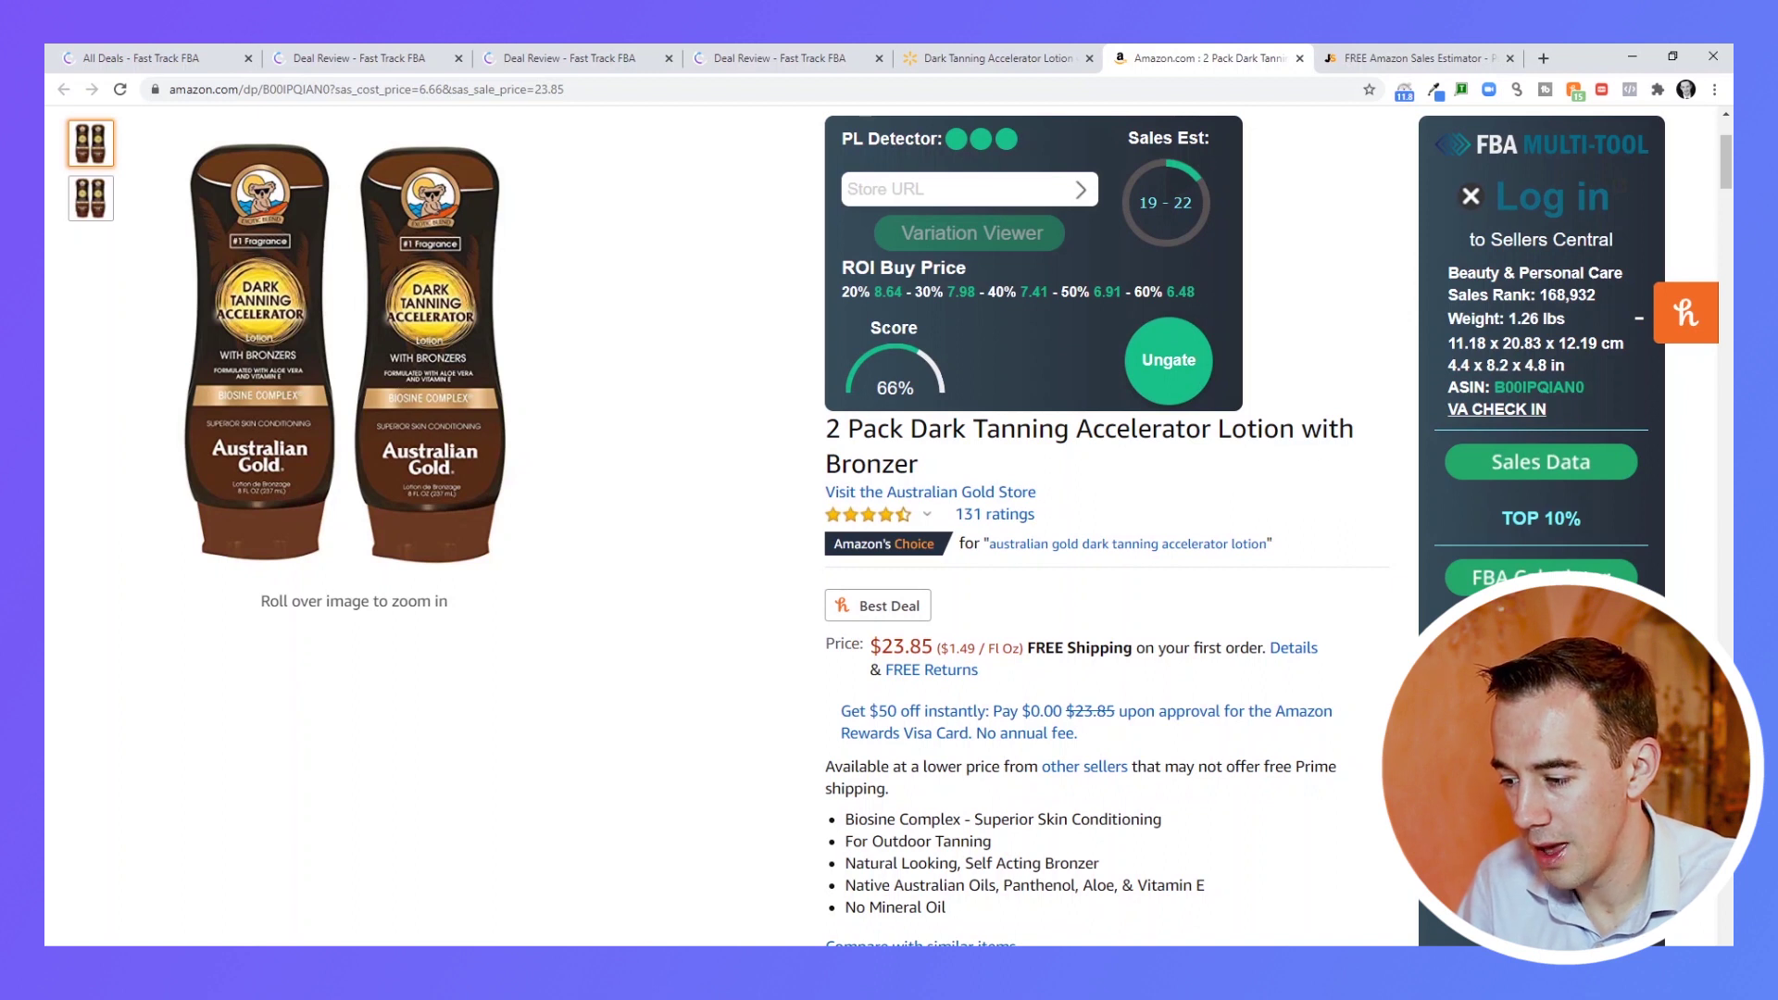
scroll(889, 518, "down", 4)
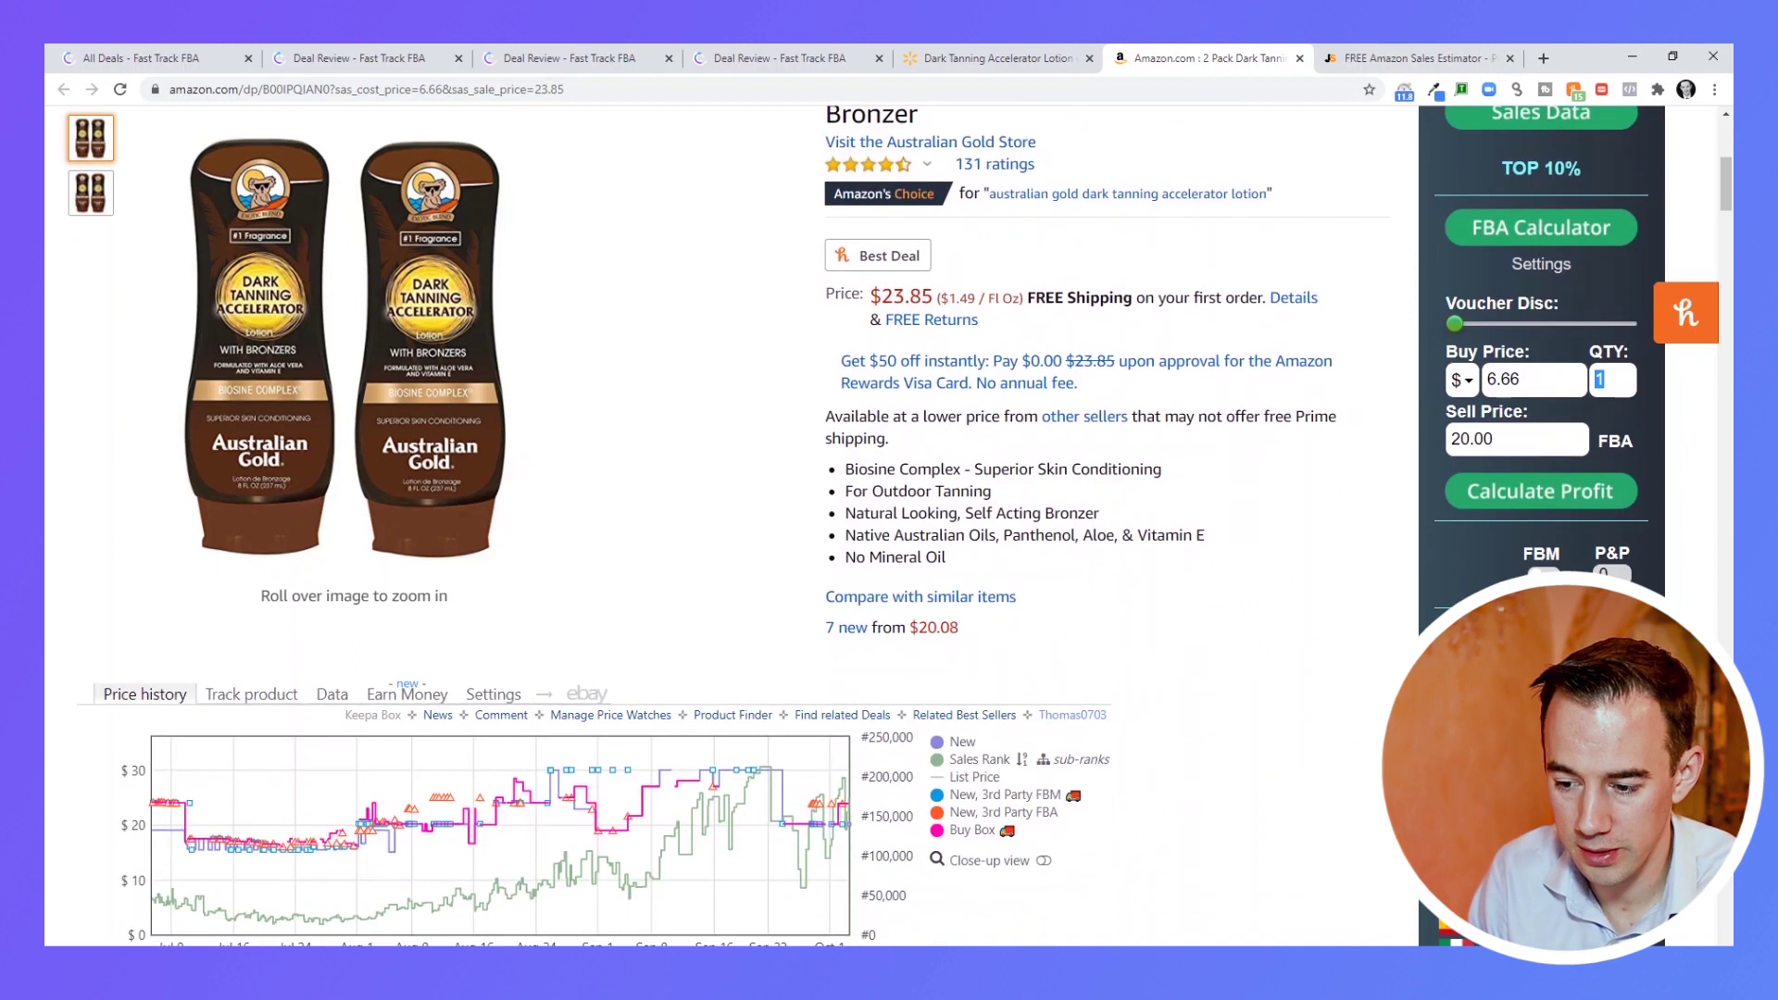
scroll(889, 518, "up", 3)
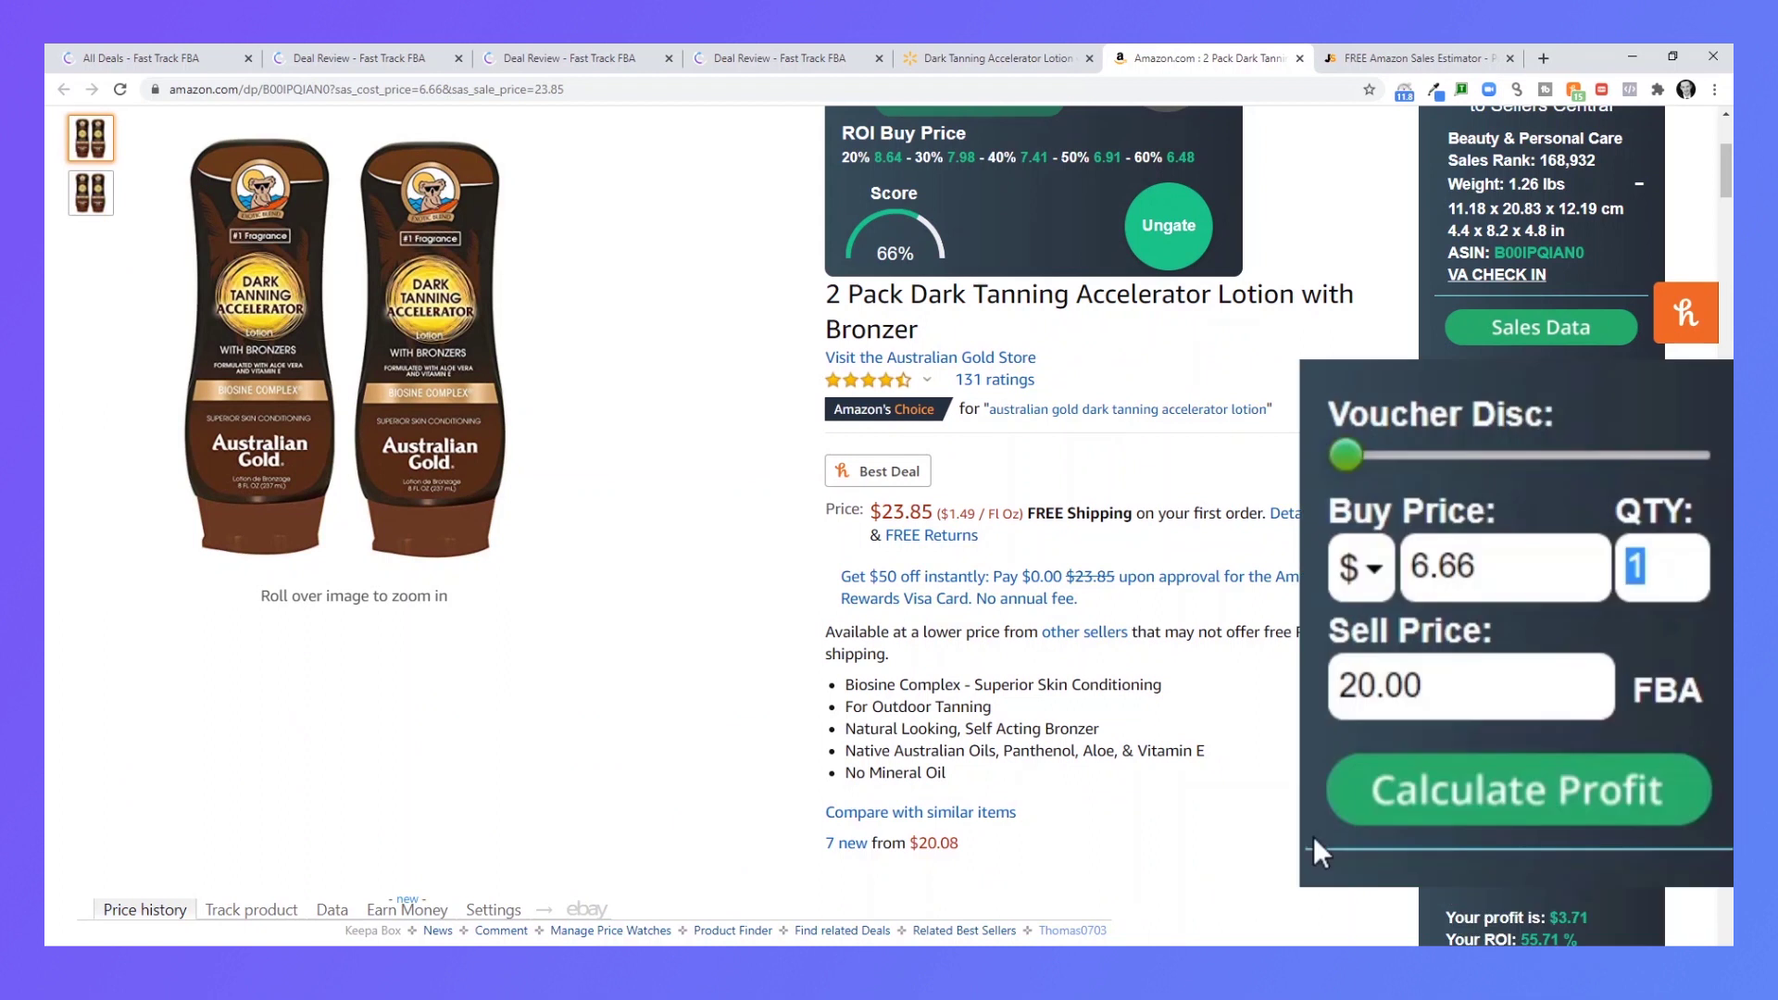
type("00")
left_click(1598, 794)
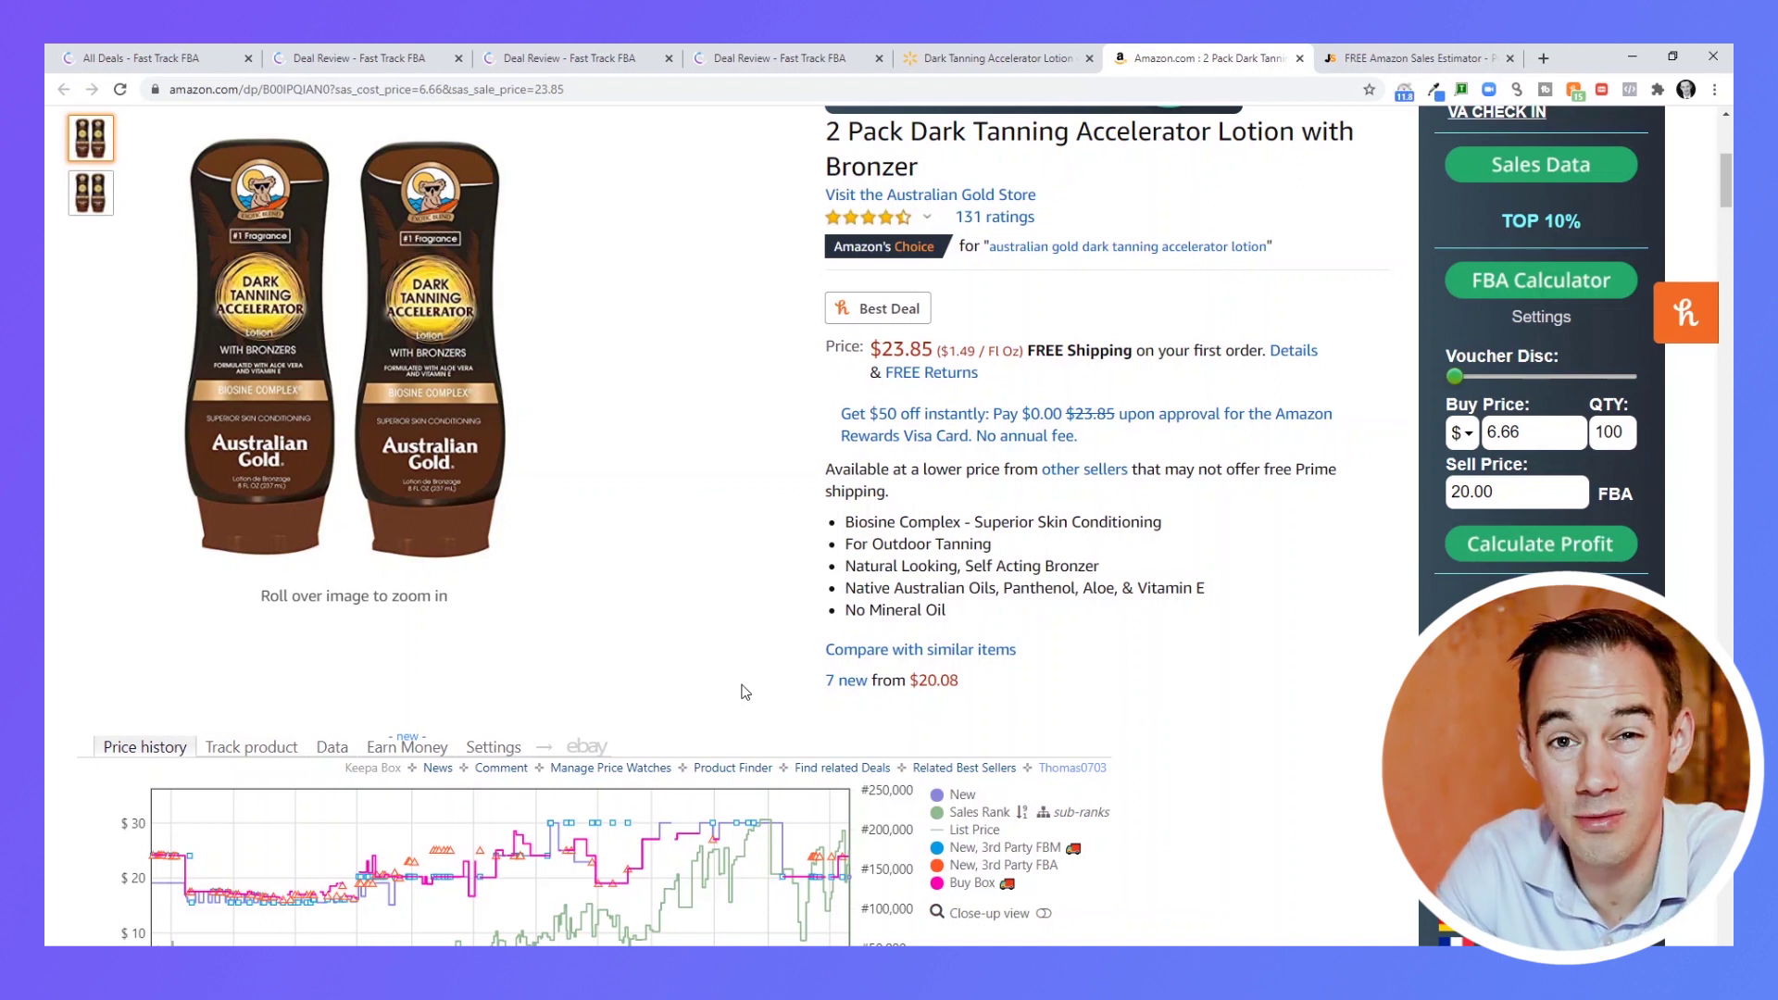
Go back to the Tools & Home Improvement deal review and close all the browser tabs after it.
left_click(778, 58)
left_click(590, 46)
right_click(591, 46)
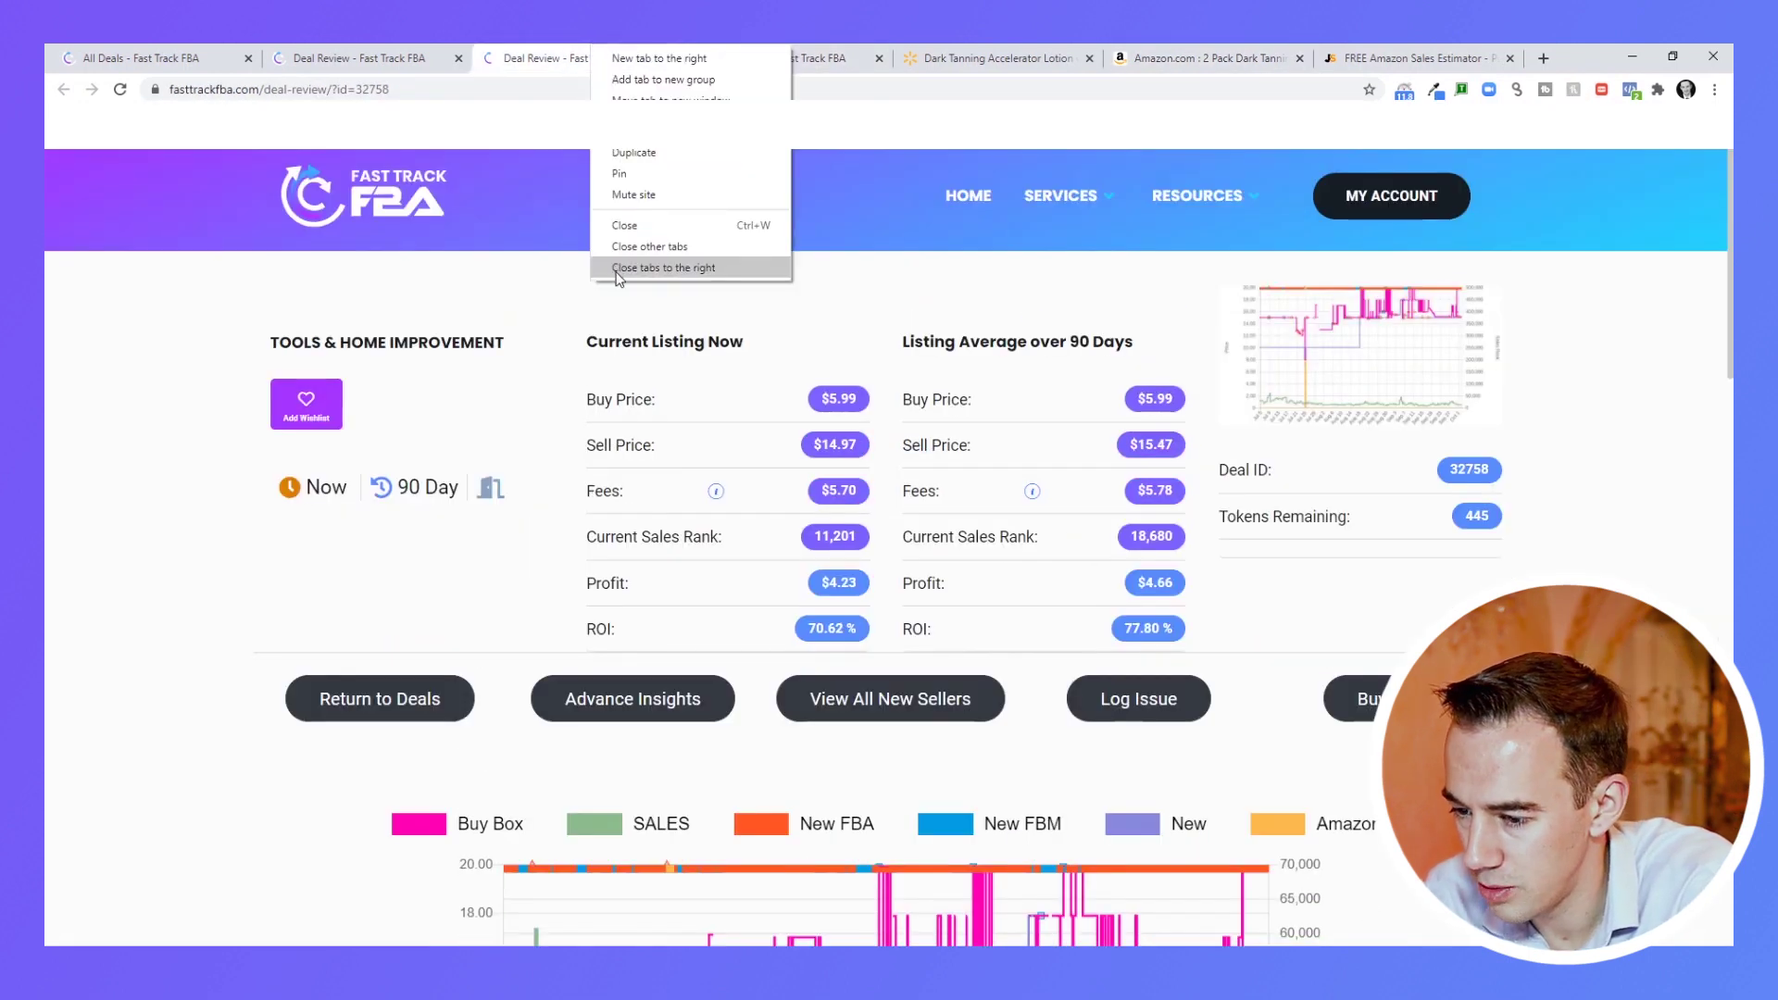
left_click(663, 268)
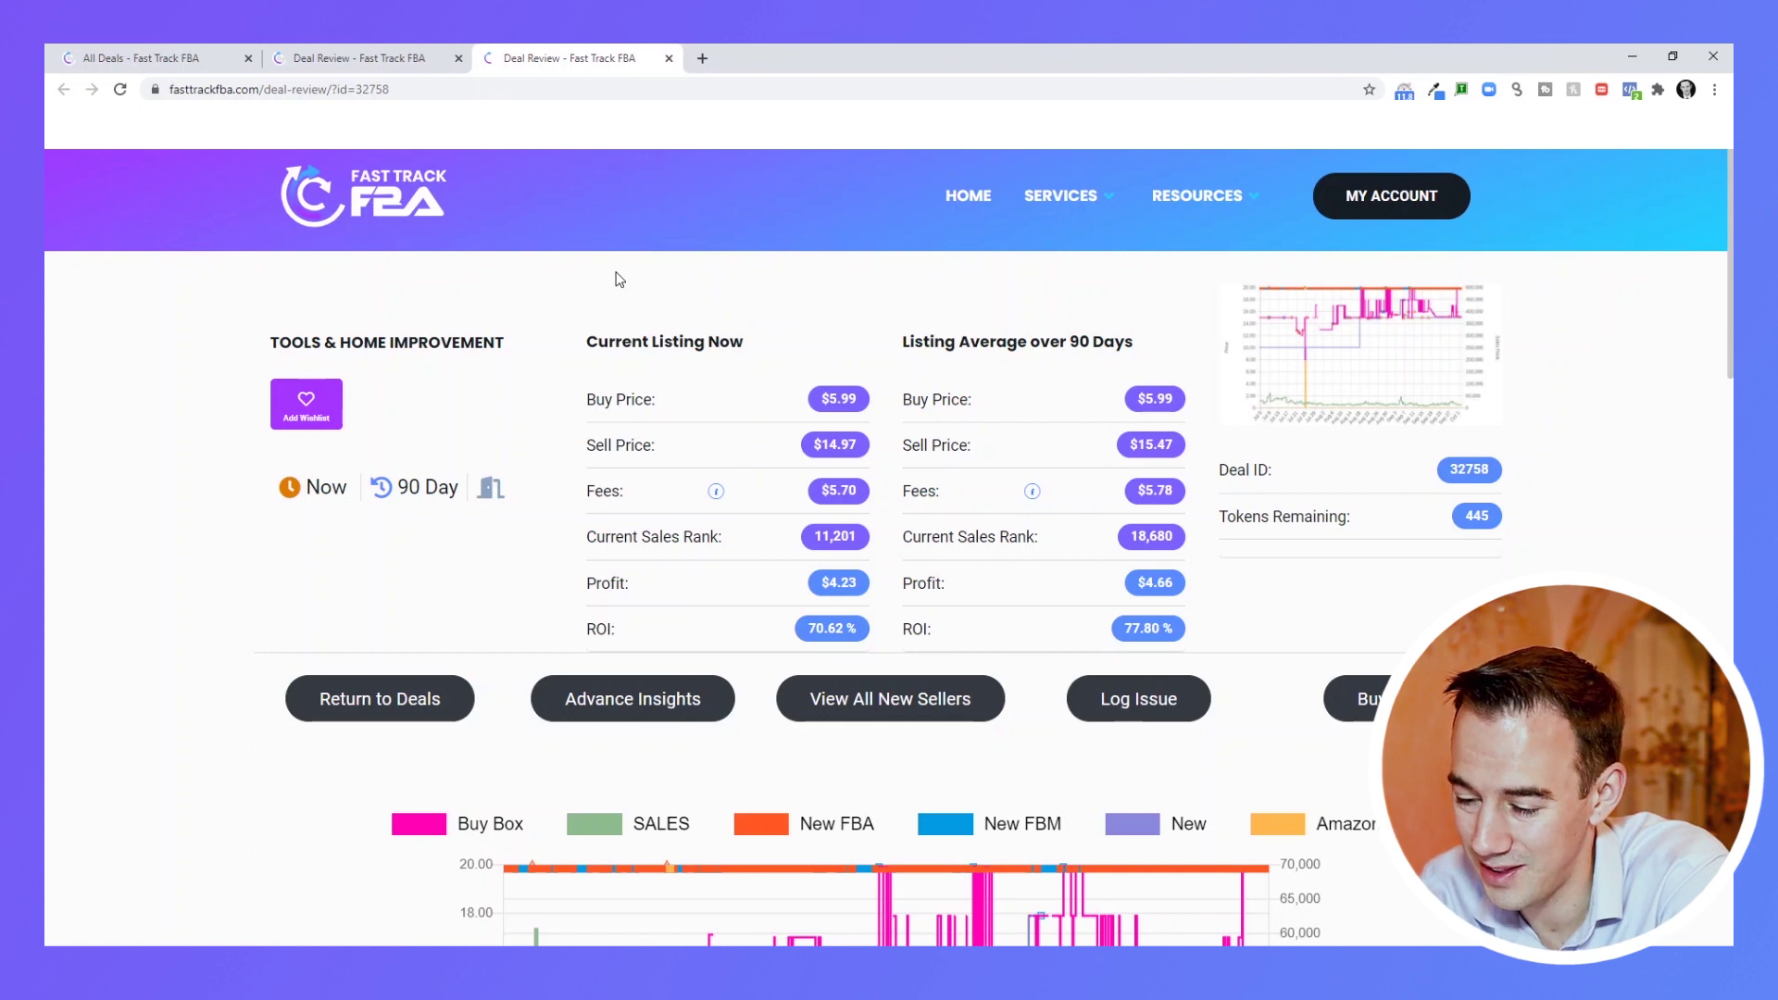
Examine the deal's profit, ROI and sales rank alongside its three-month Buy Box price, sales rank and offer count history.
scroll(620, 280, "down", 8)
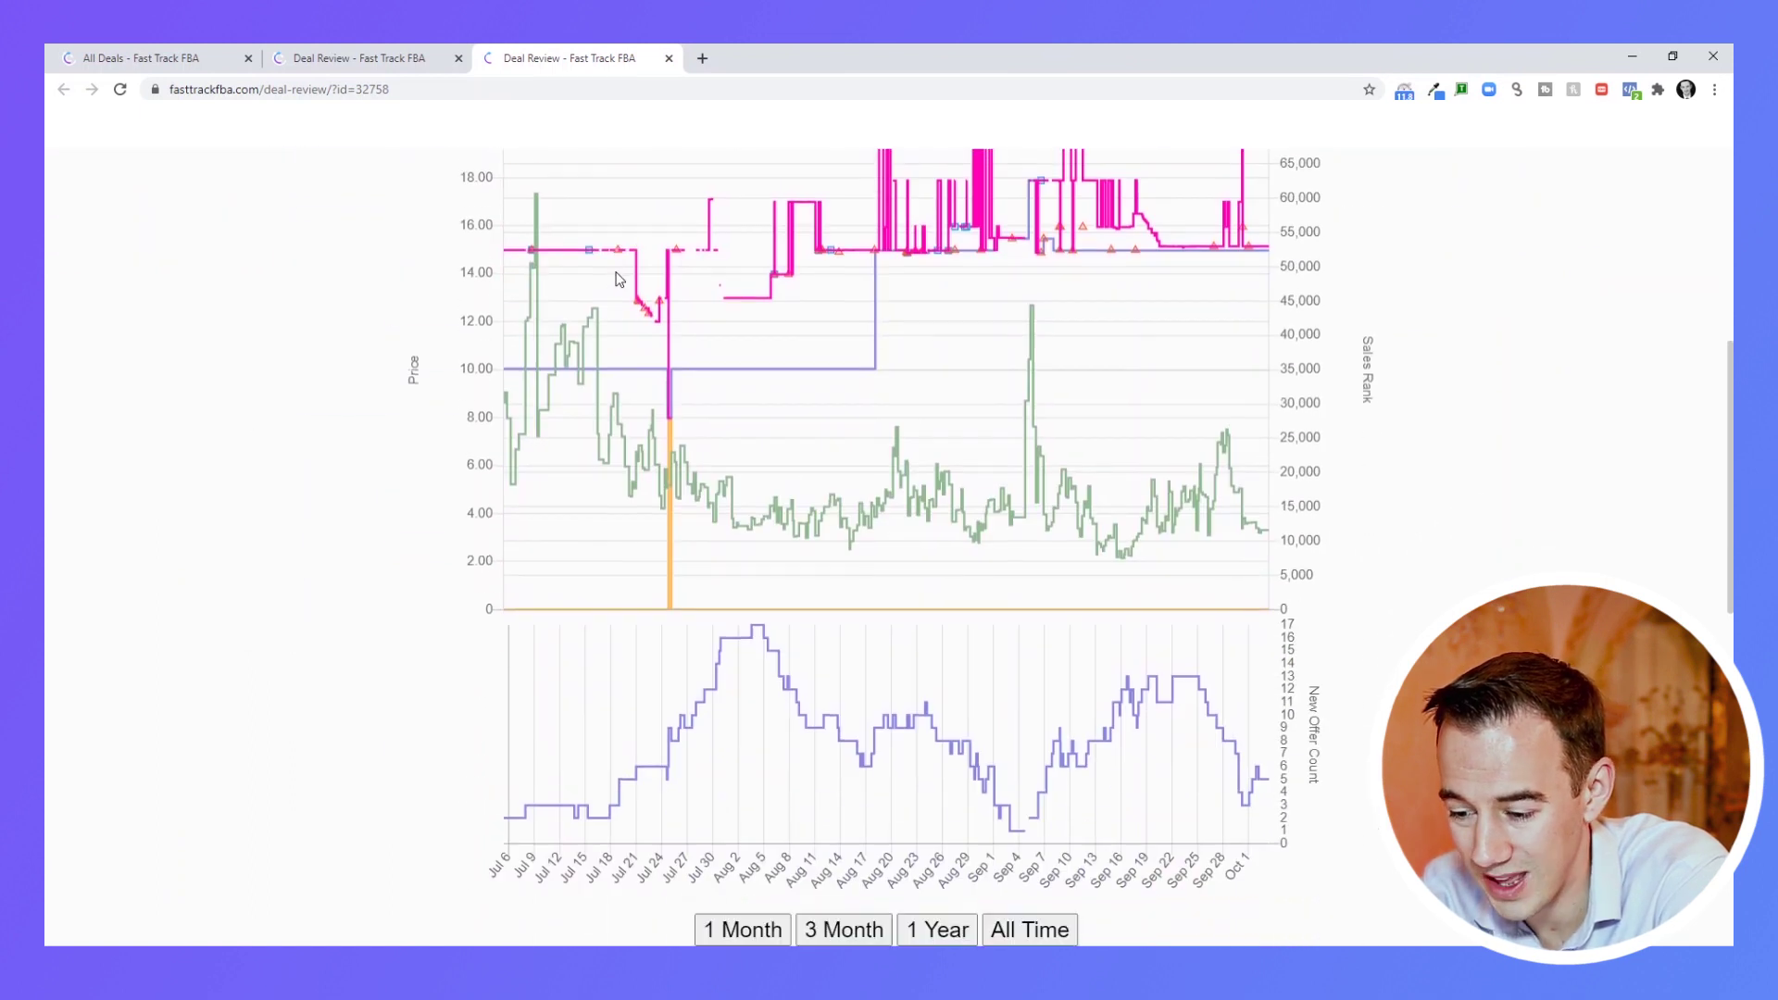
scroll(620, 280, "up", 1)
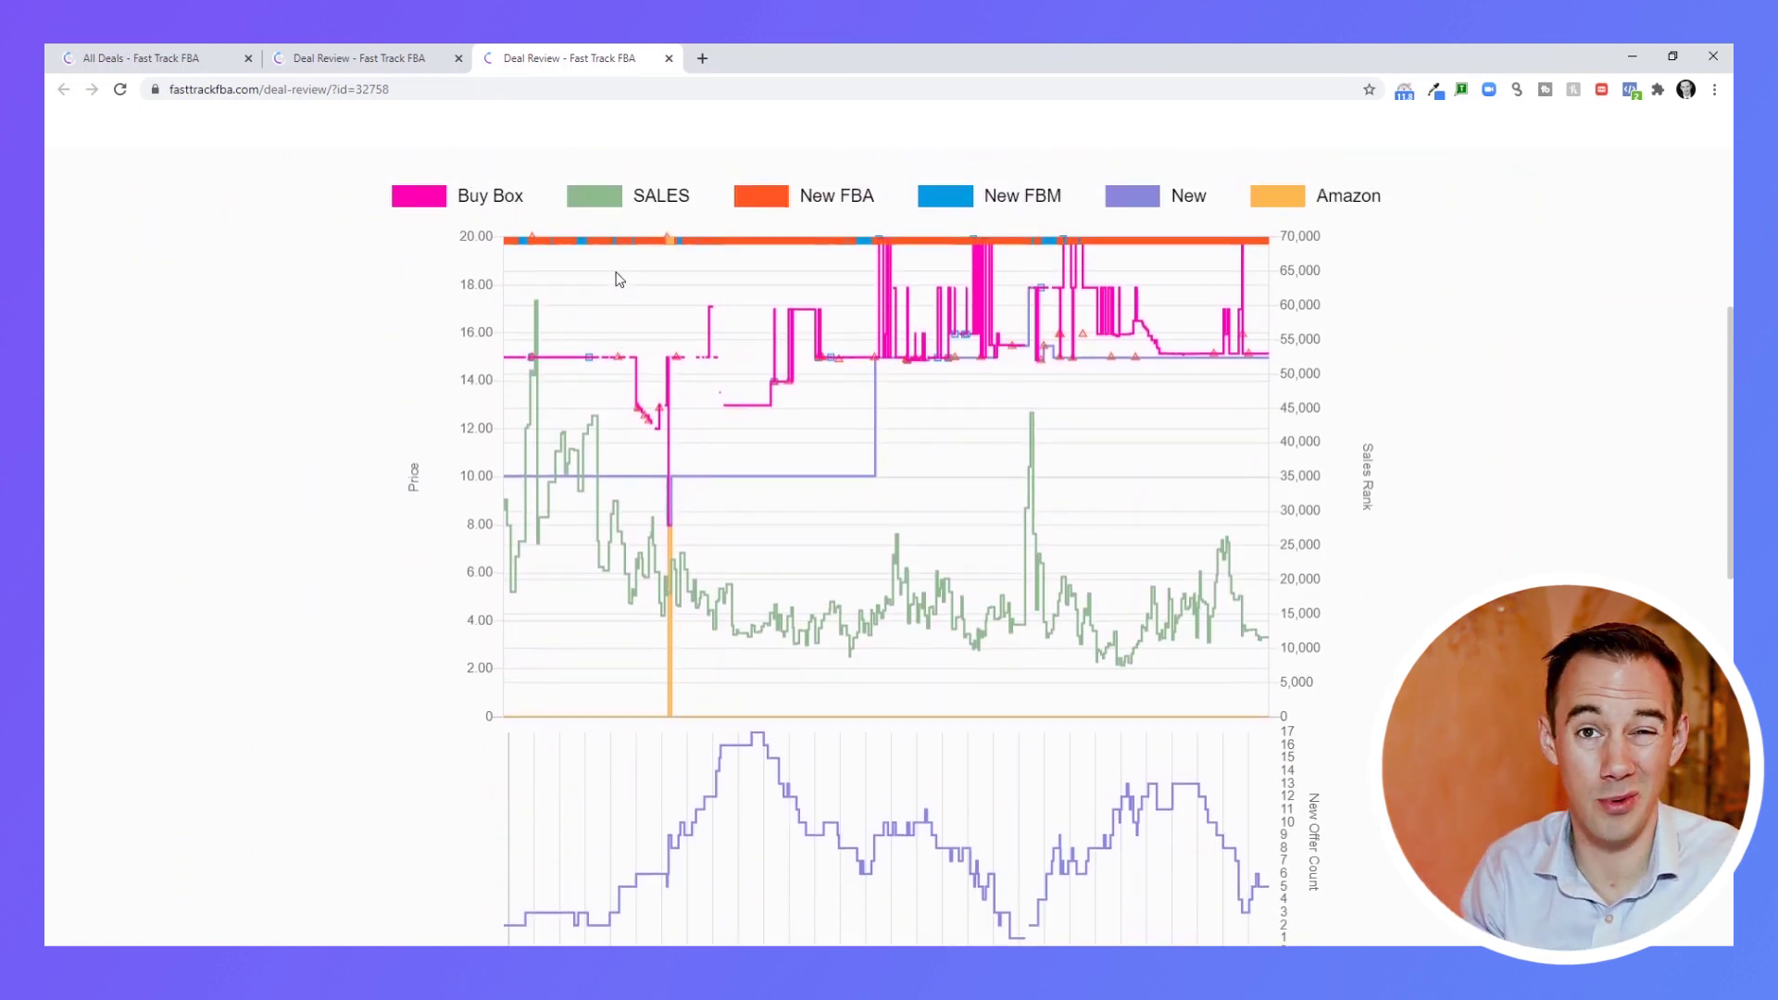
scroll(619, 279, "up", 5)
scroll(620, 280, "down", 3)
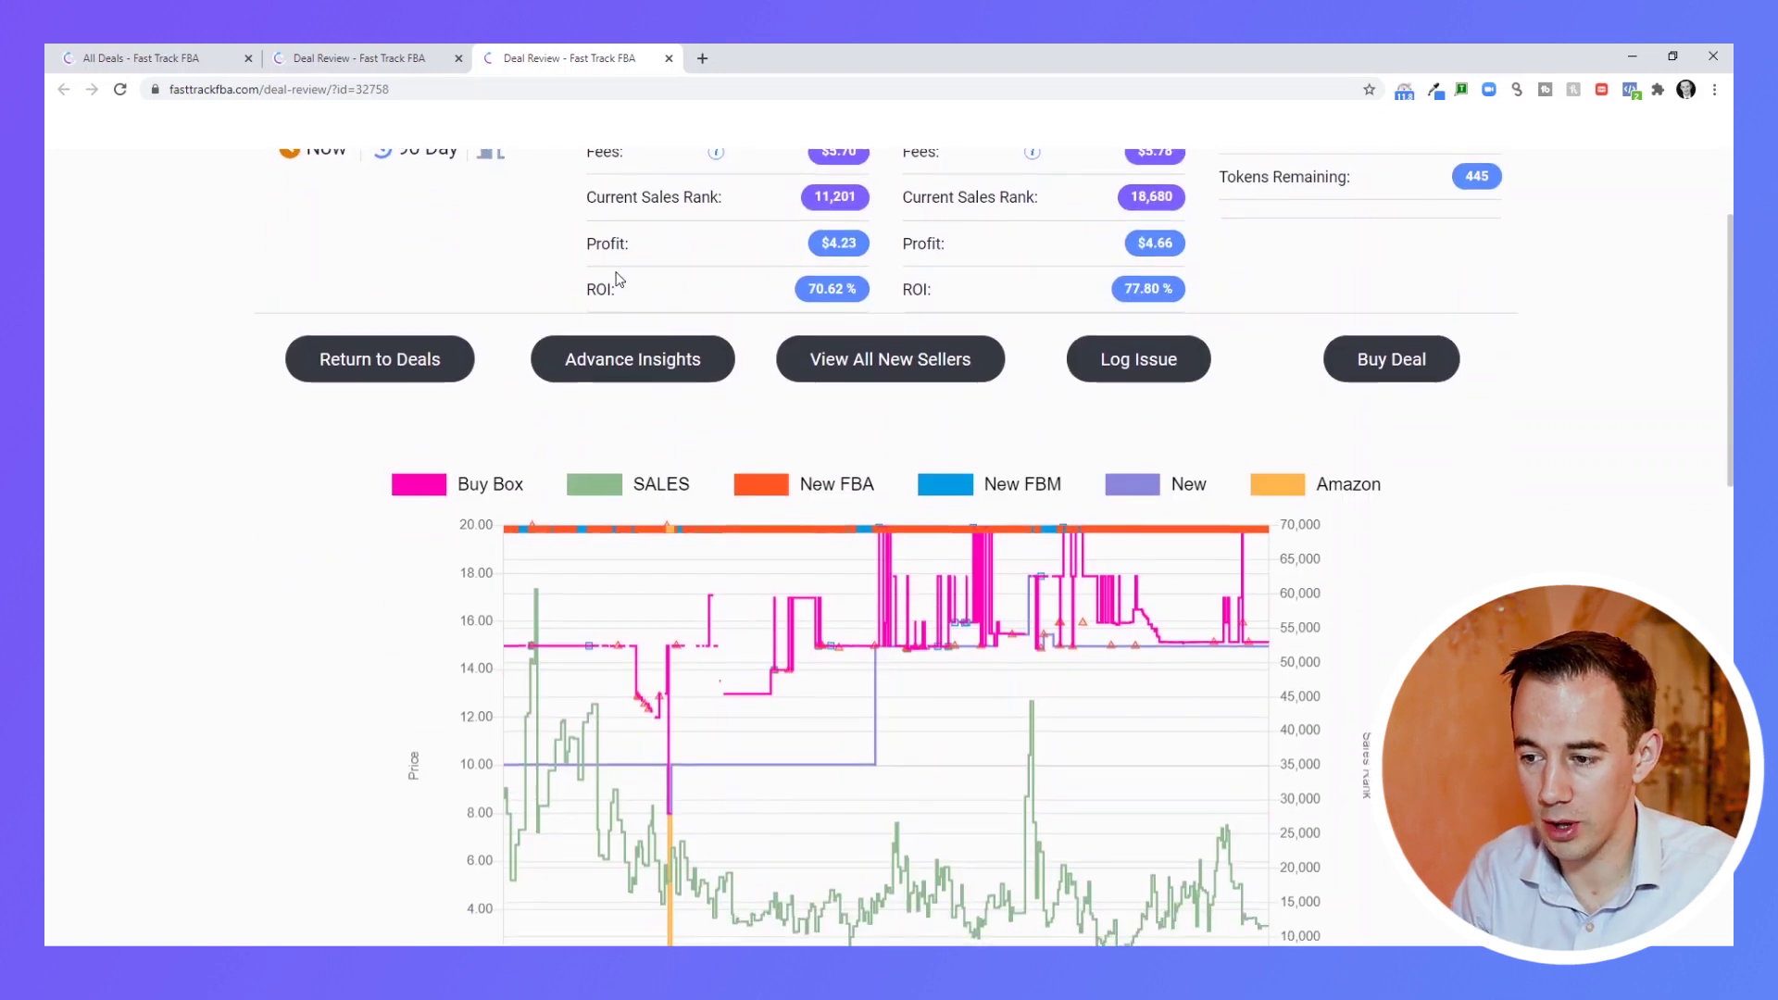
scroll(620, 280, "up", 1)
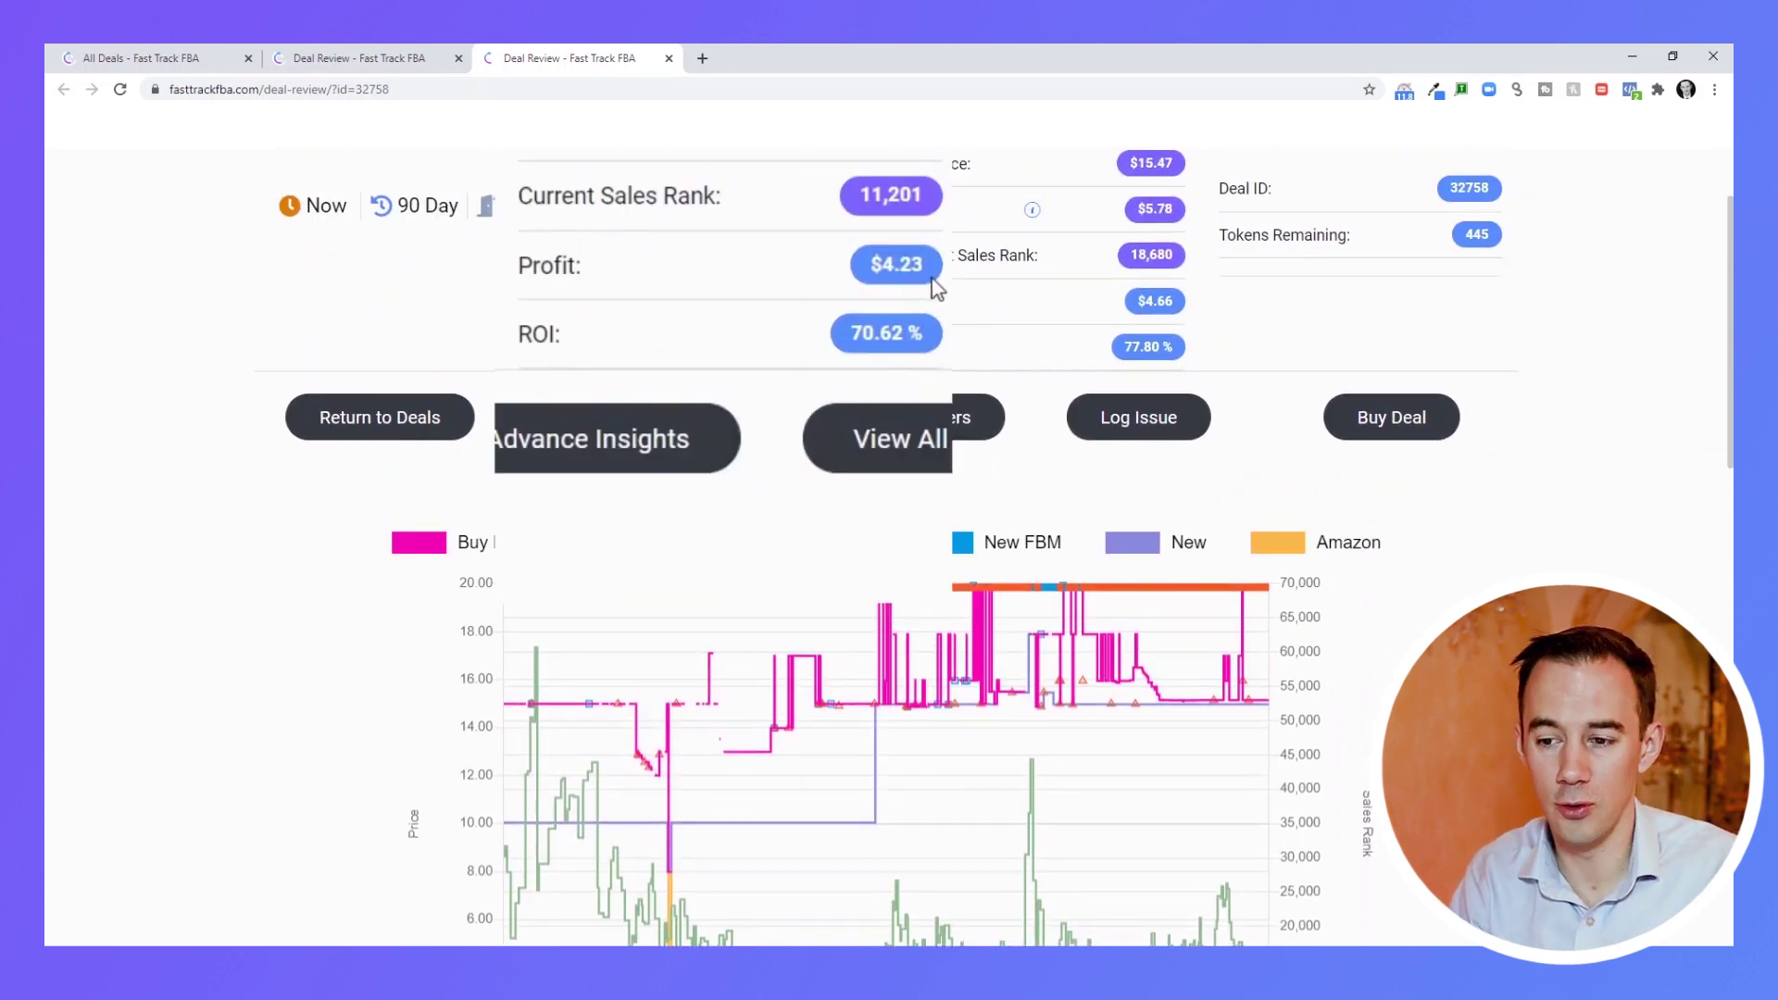
scroll(647, 311, "down", 5)
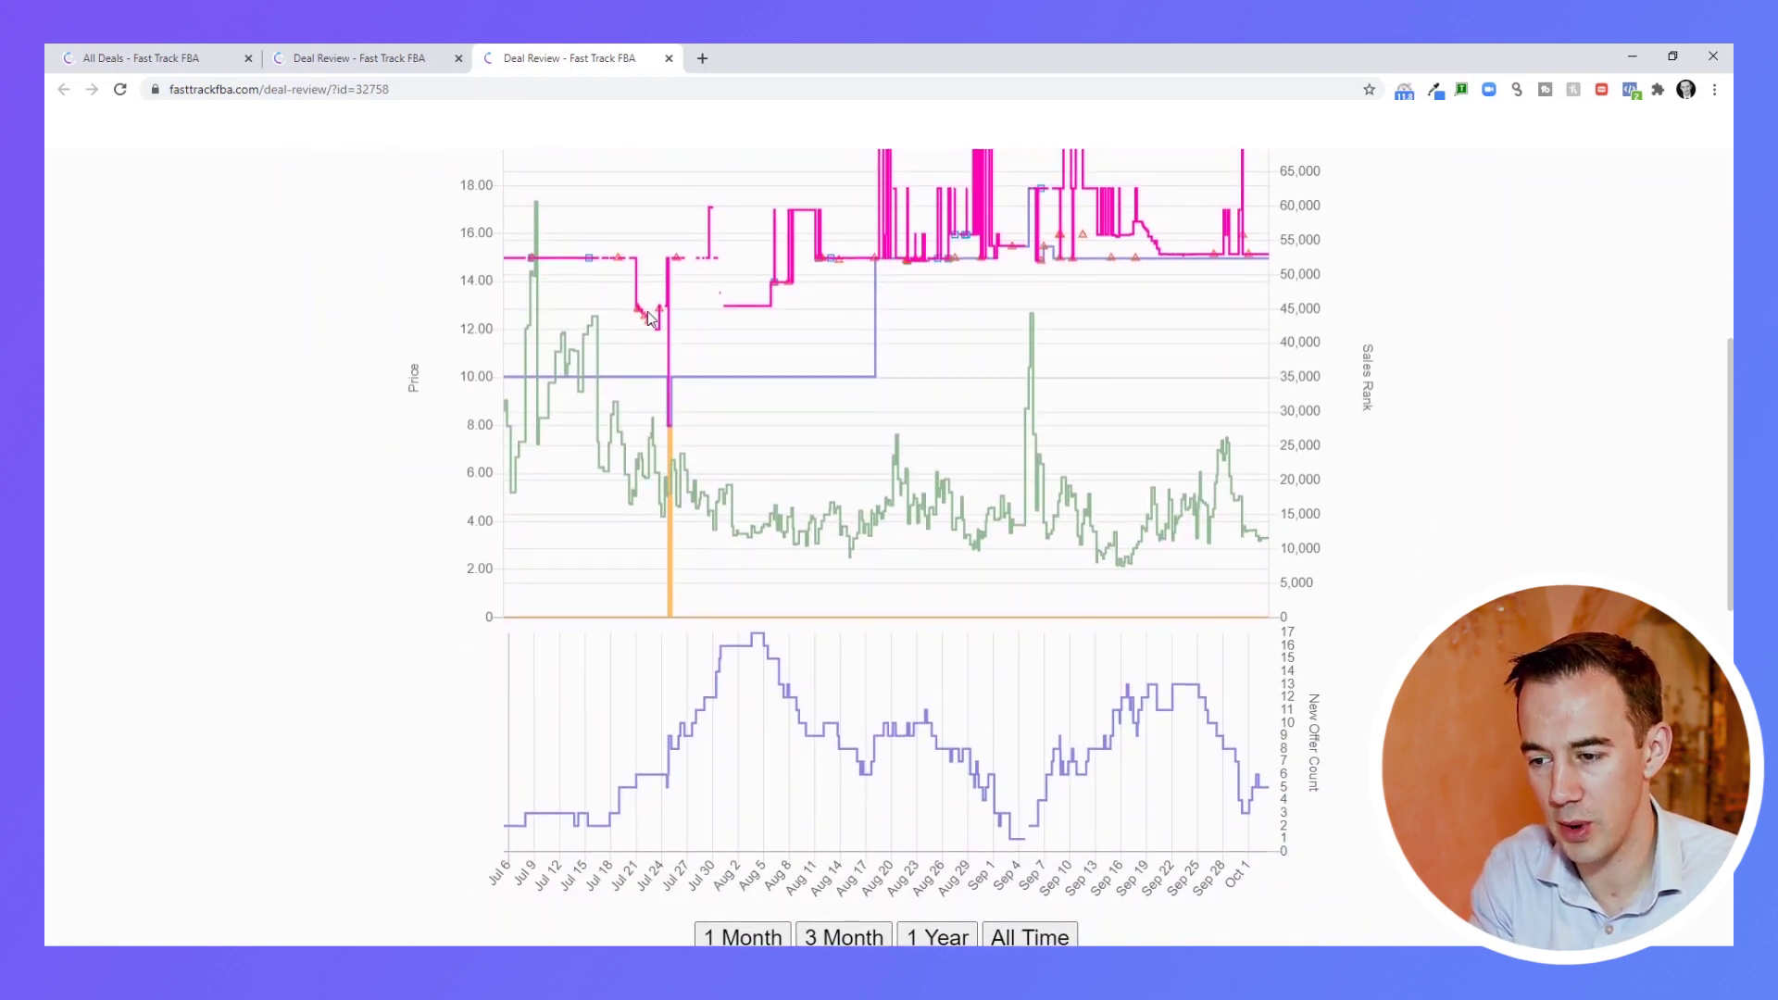
scroll(648, 316, "up", 1)
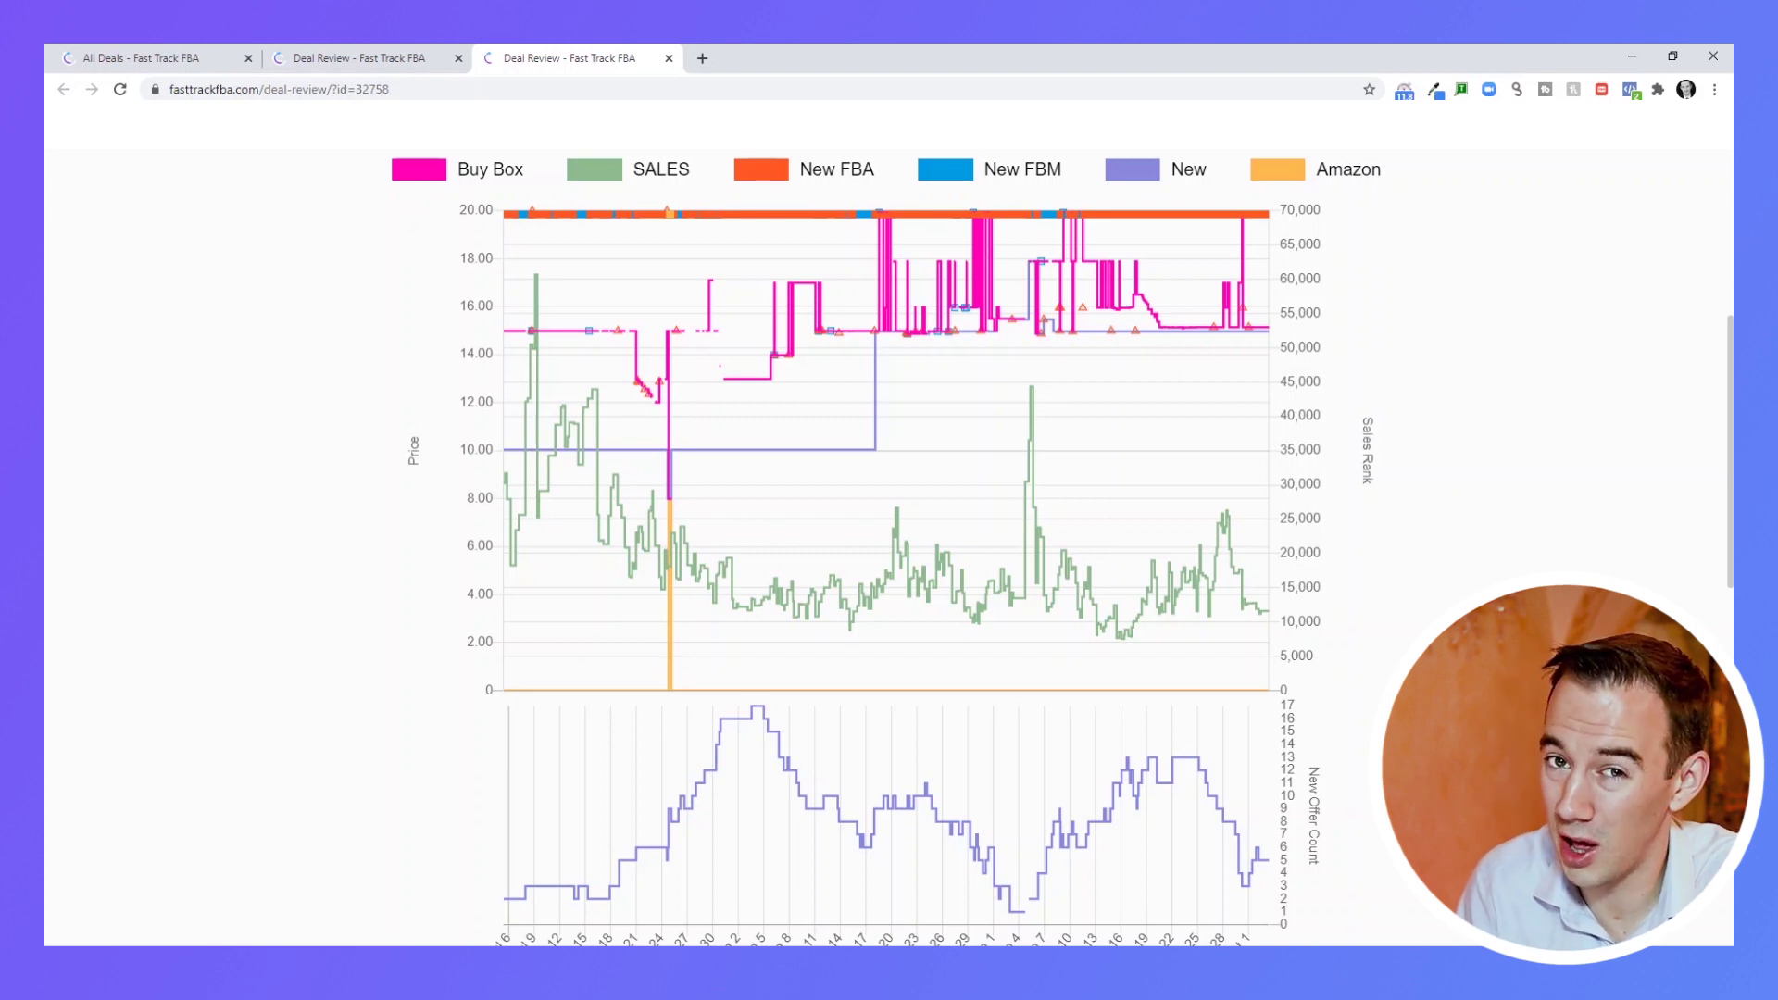
scroll(890, 546, "up", 1)
scroll(889, 546, "down", 1)
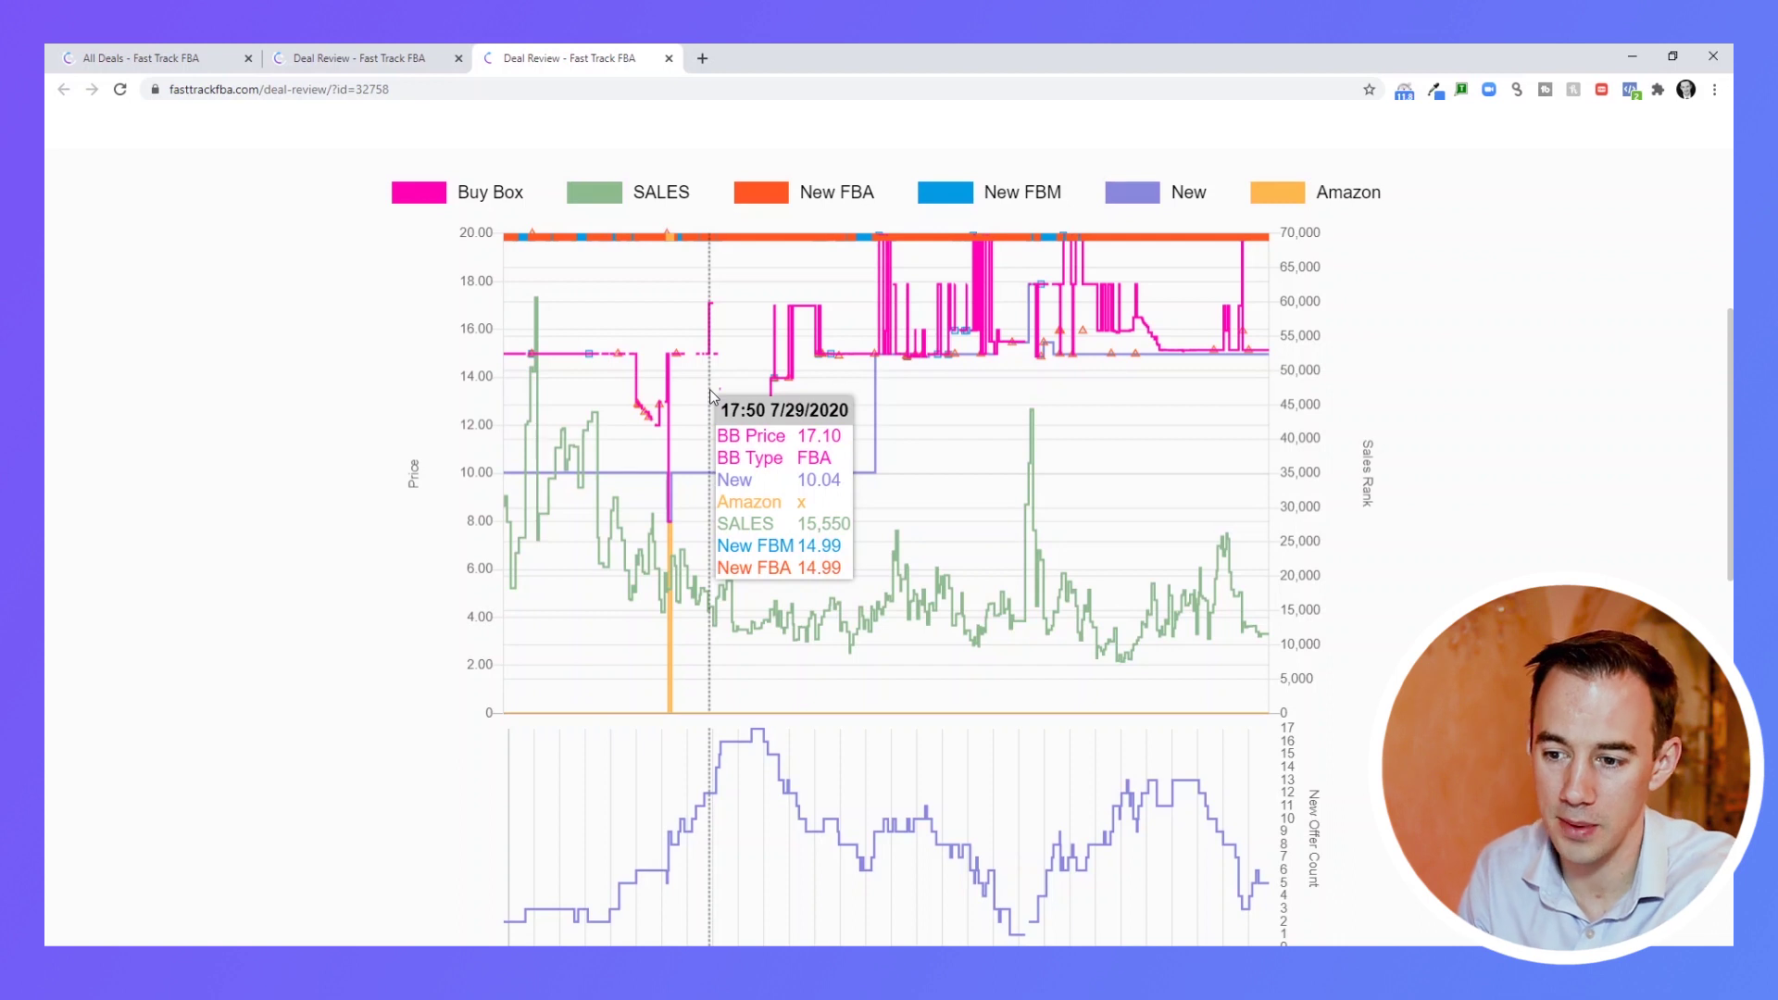
scroll(710, 389, "up", 1)
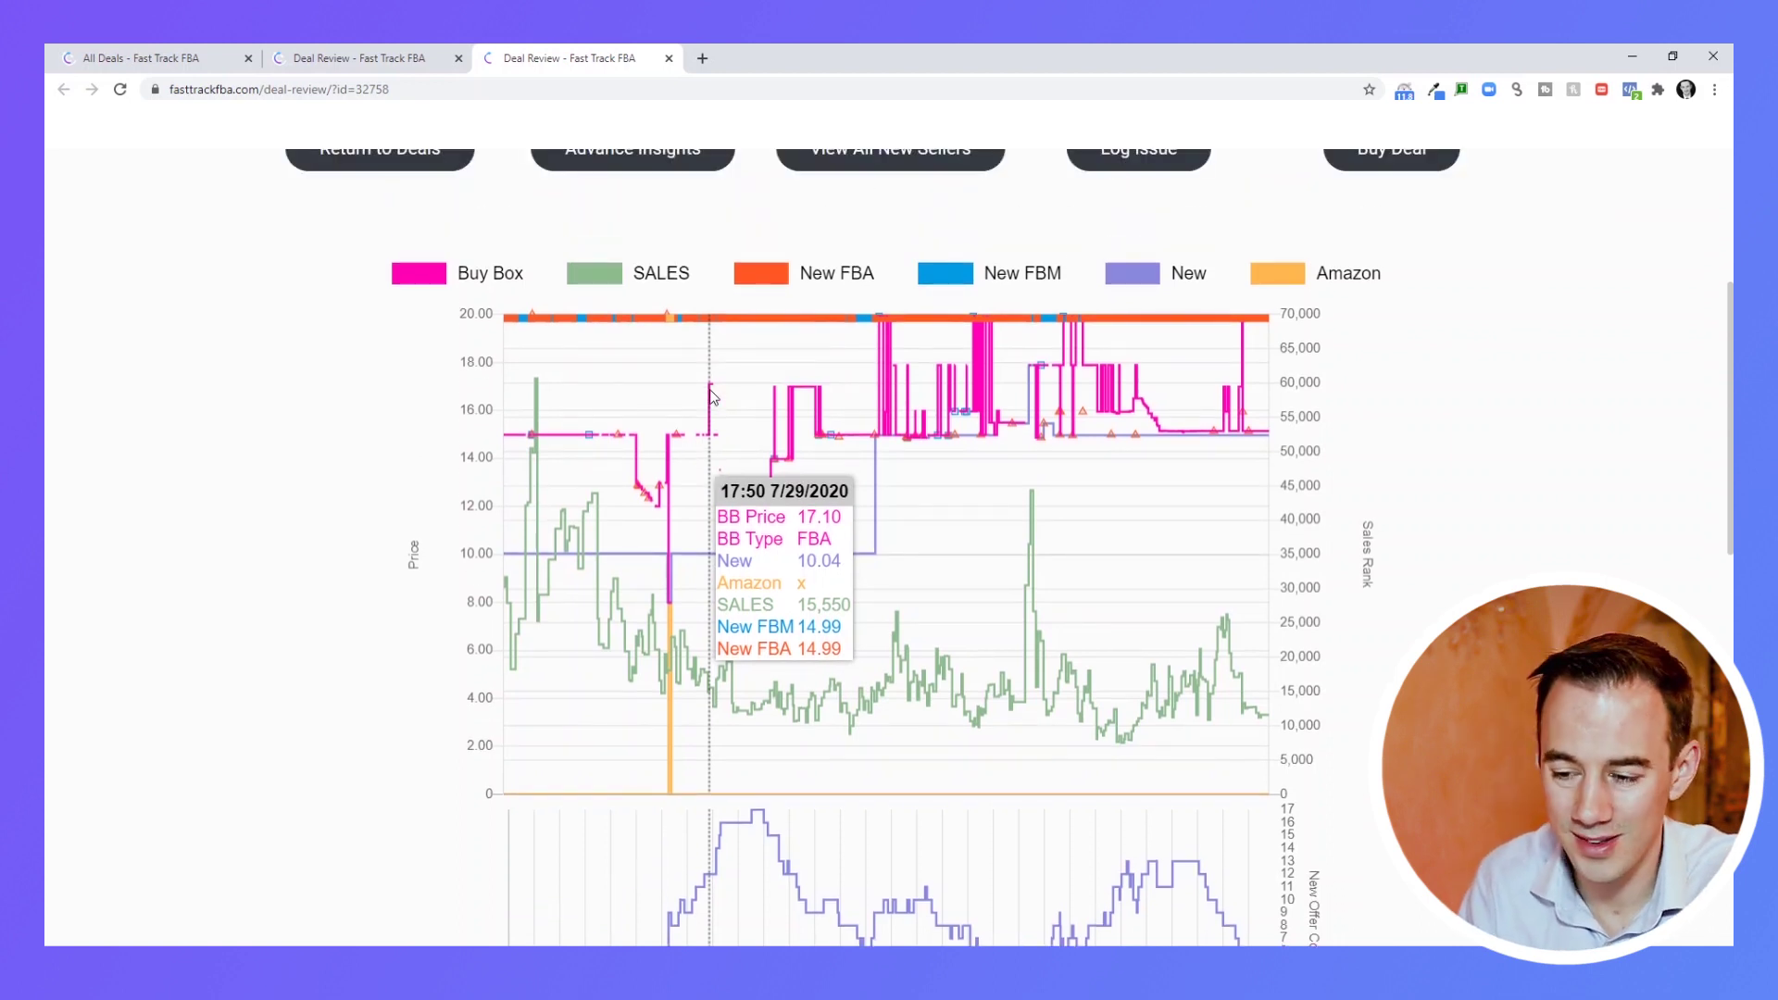
scroll(712, 396, "up", 1)
scroll(714, 397, "down", 3)
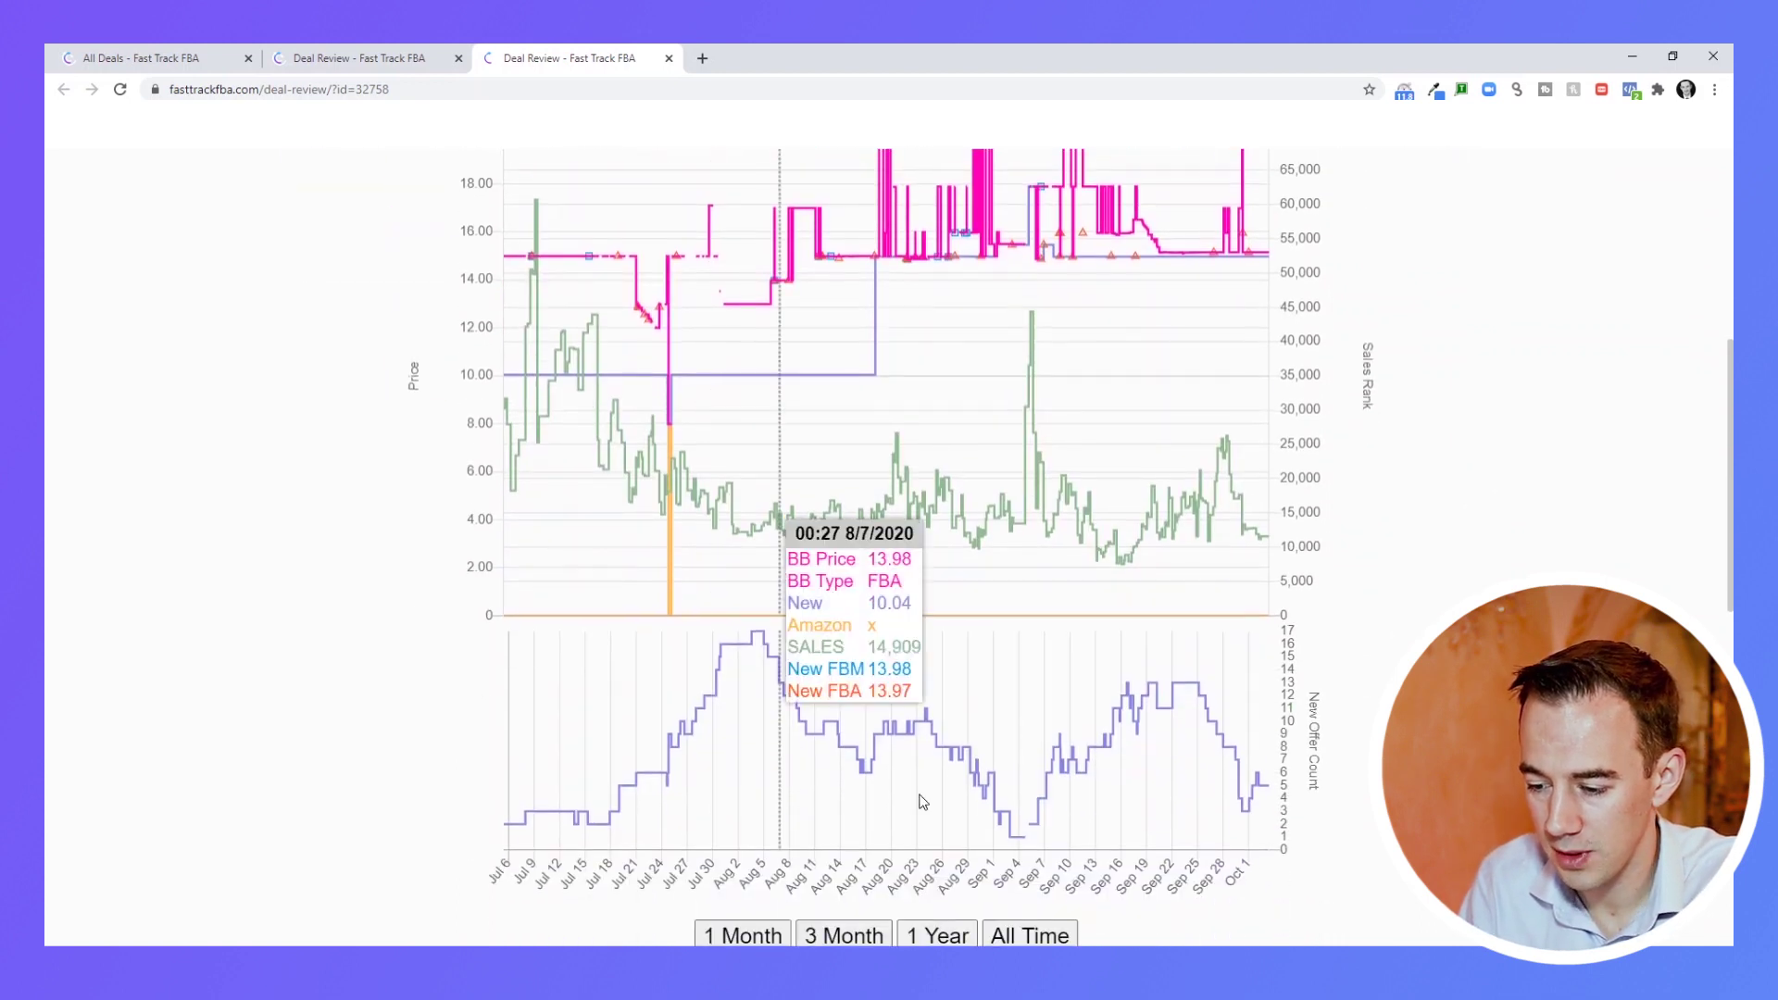
Show one year of the deal's history and compare Amazon's past prices with the deal's buy price.
left_click(957, 933)
scroll(1296, 695, "up", 1)
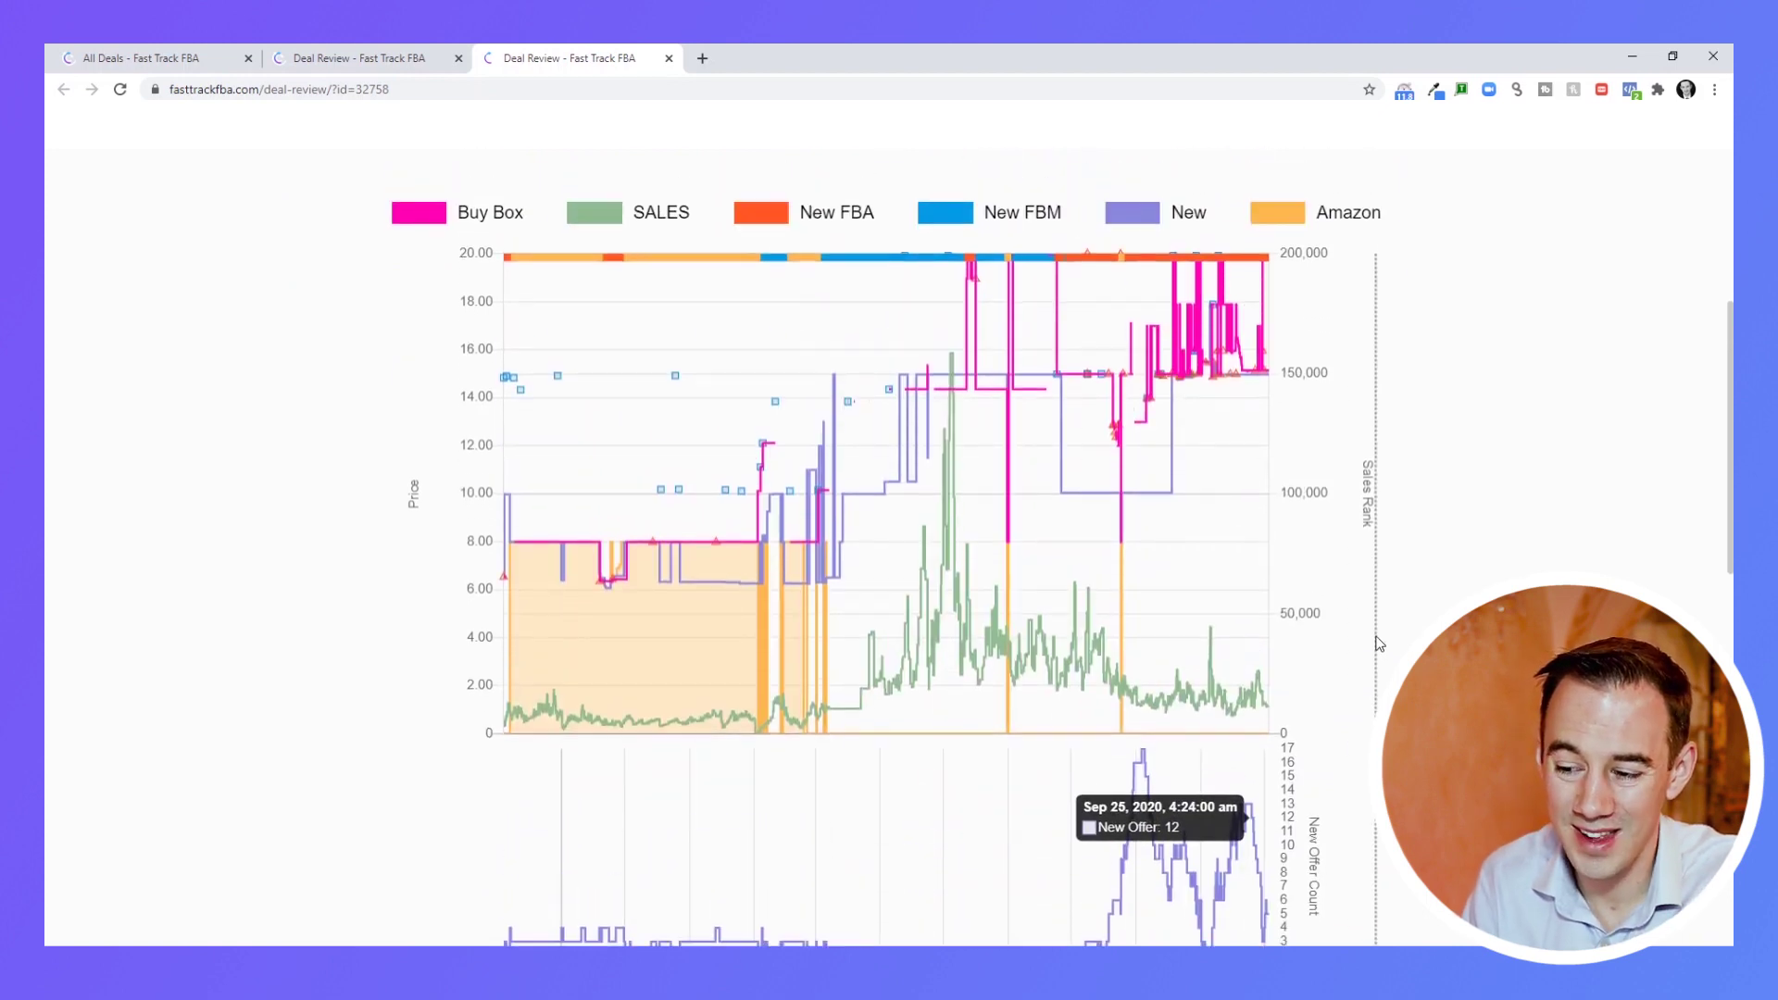
scroll(1377, 642, "down", 2)
scroll(1377, 641, "up", 1)
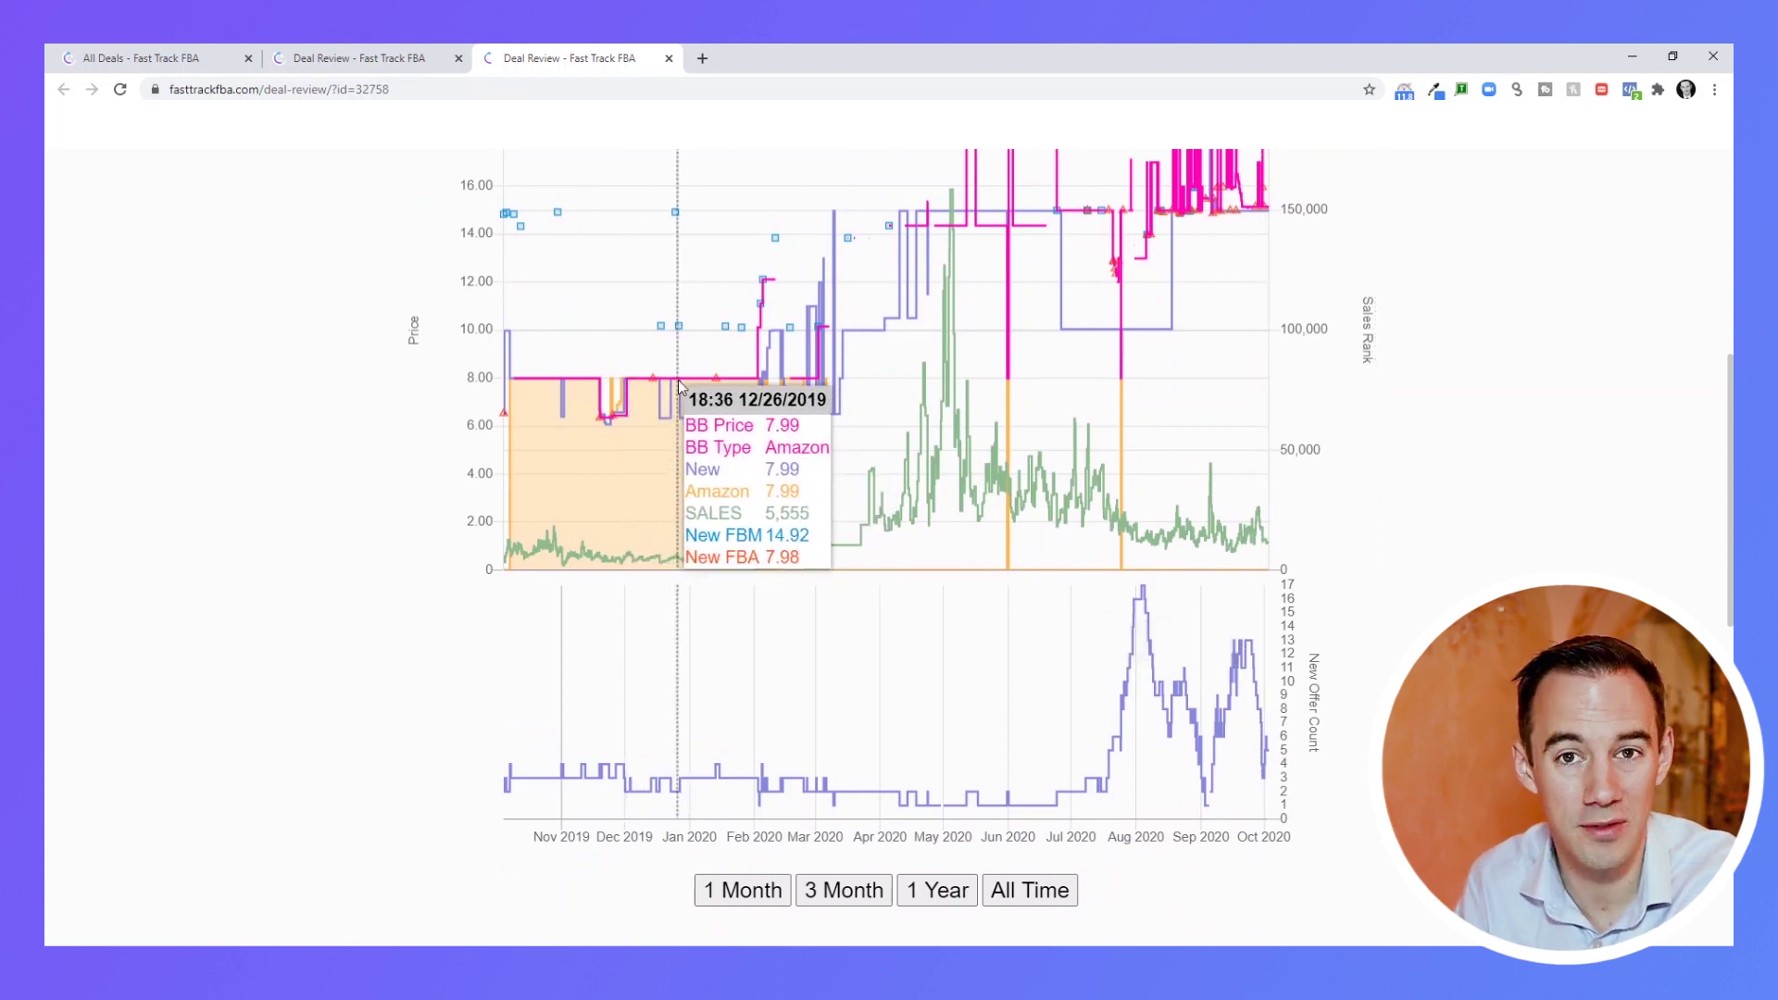
scroll(678, 379, "up", 6)
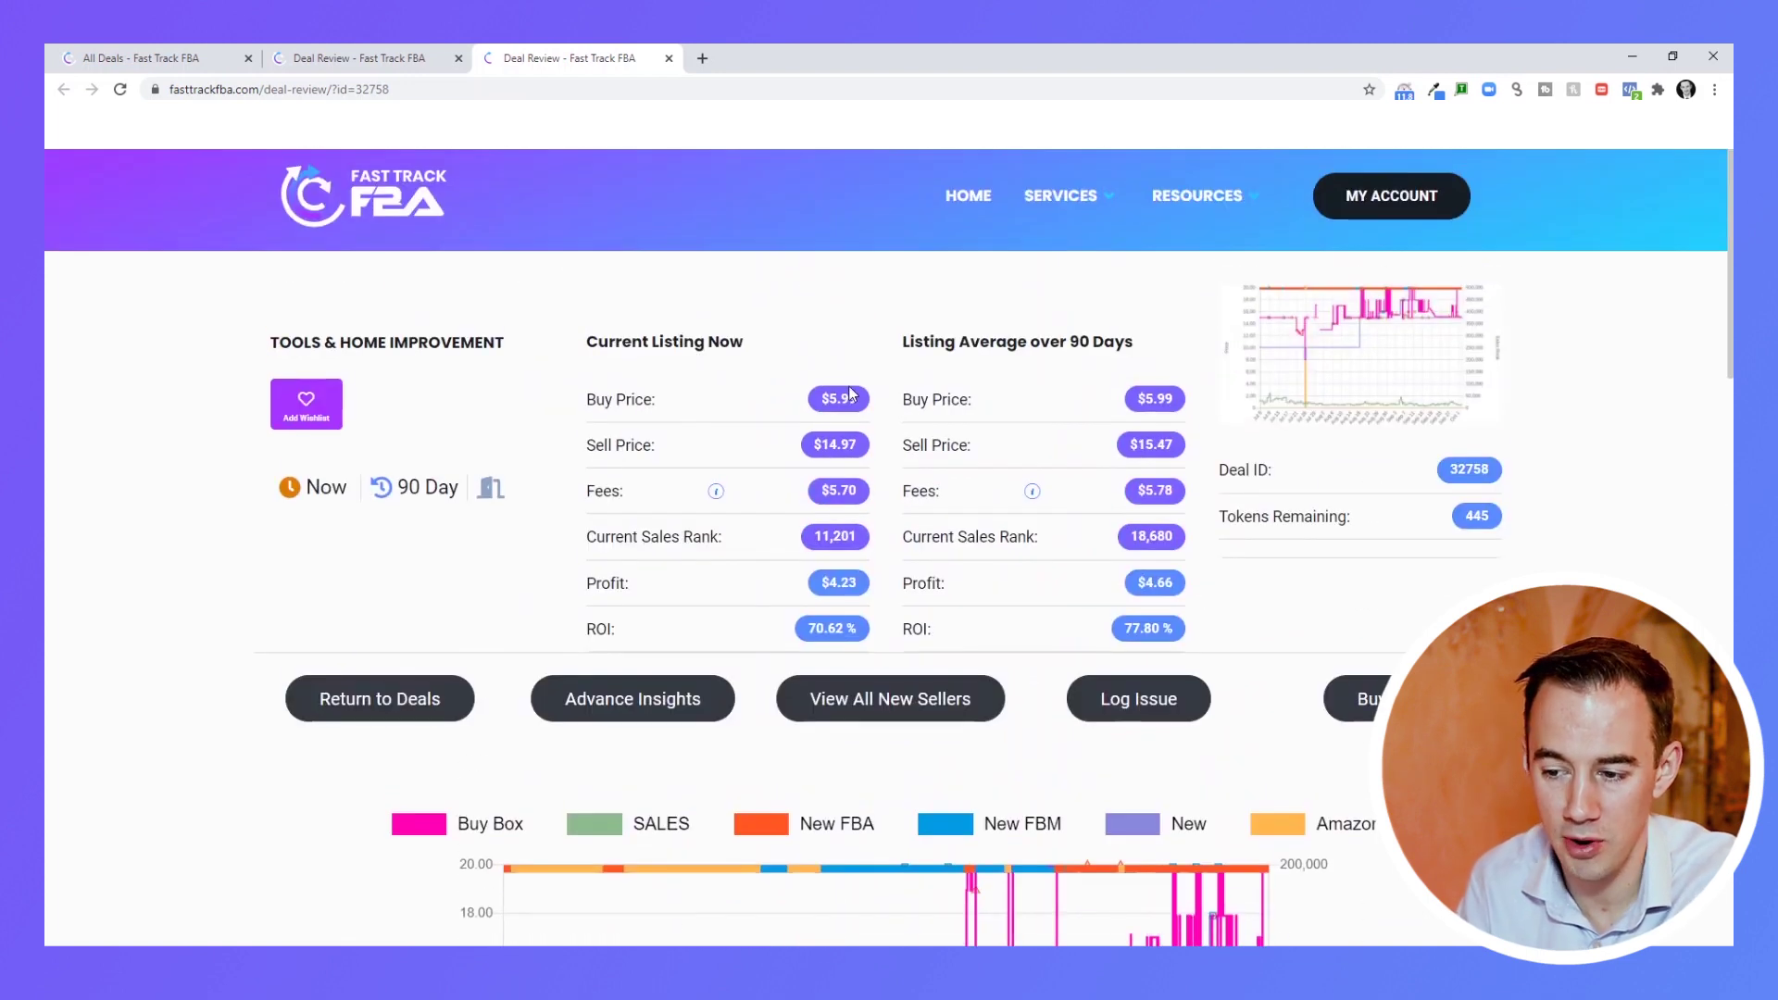
scroll(851, 391, "down", 5)
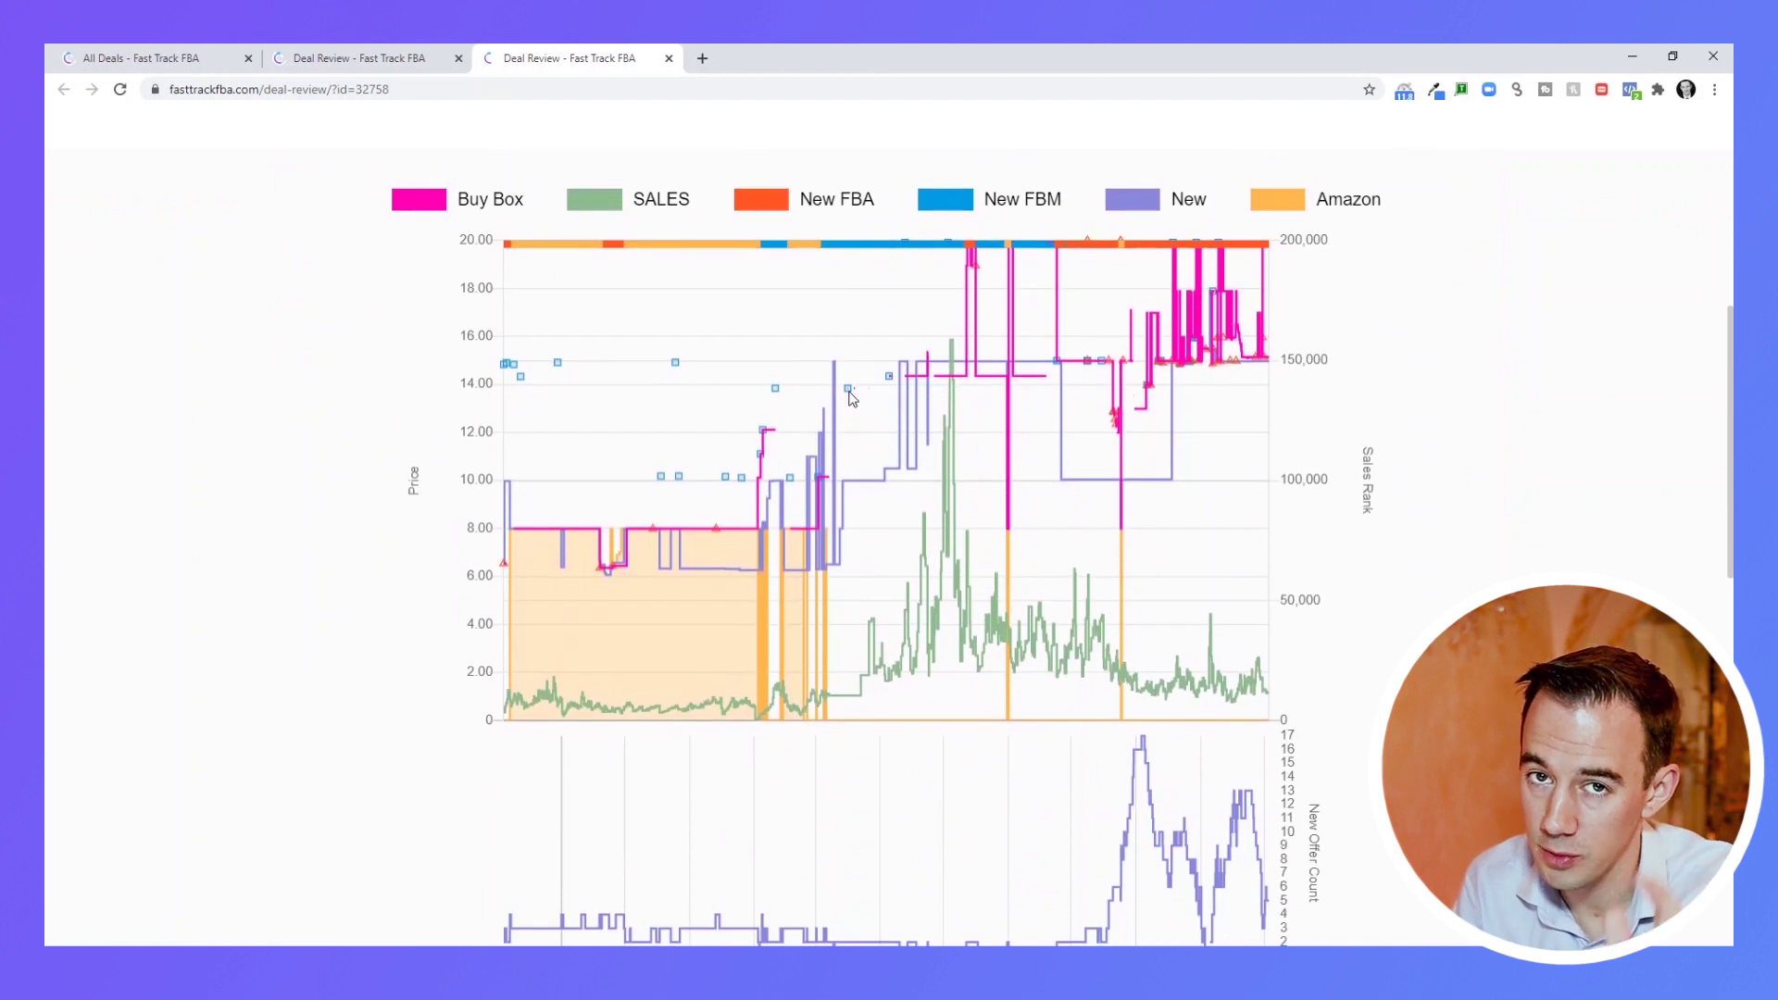
Show the deal's all-time history and inspect Amazon's past stock periods, prices and new offer count.
scroll(859, 580, "down", 2)
left_click(1029, 832)
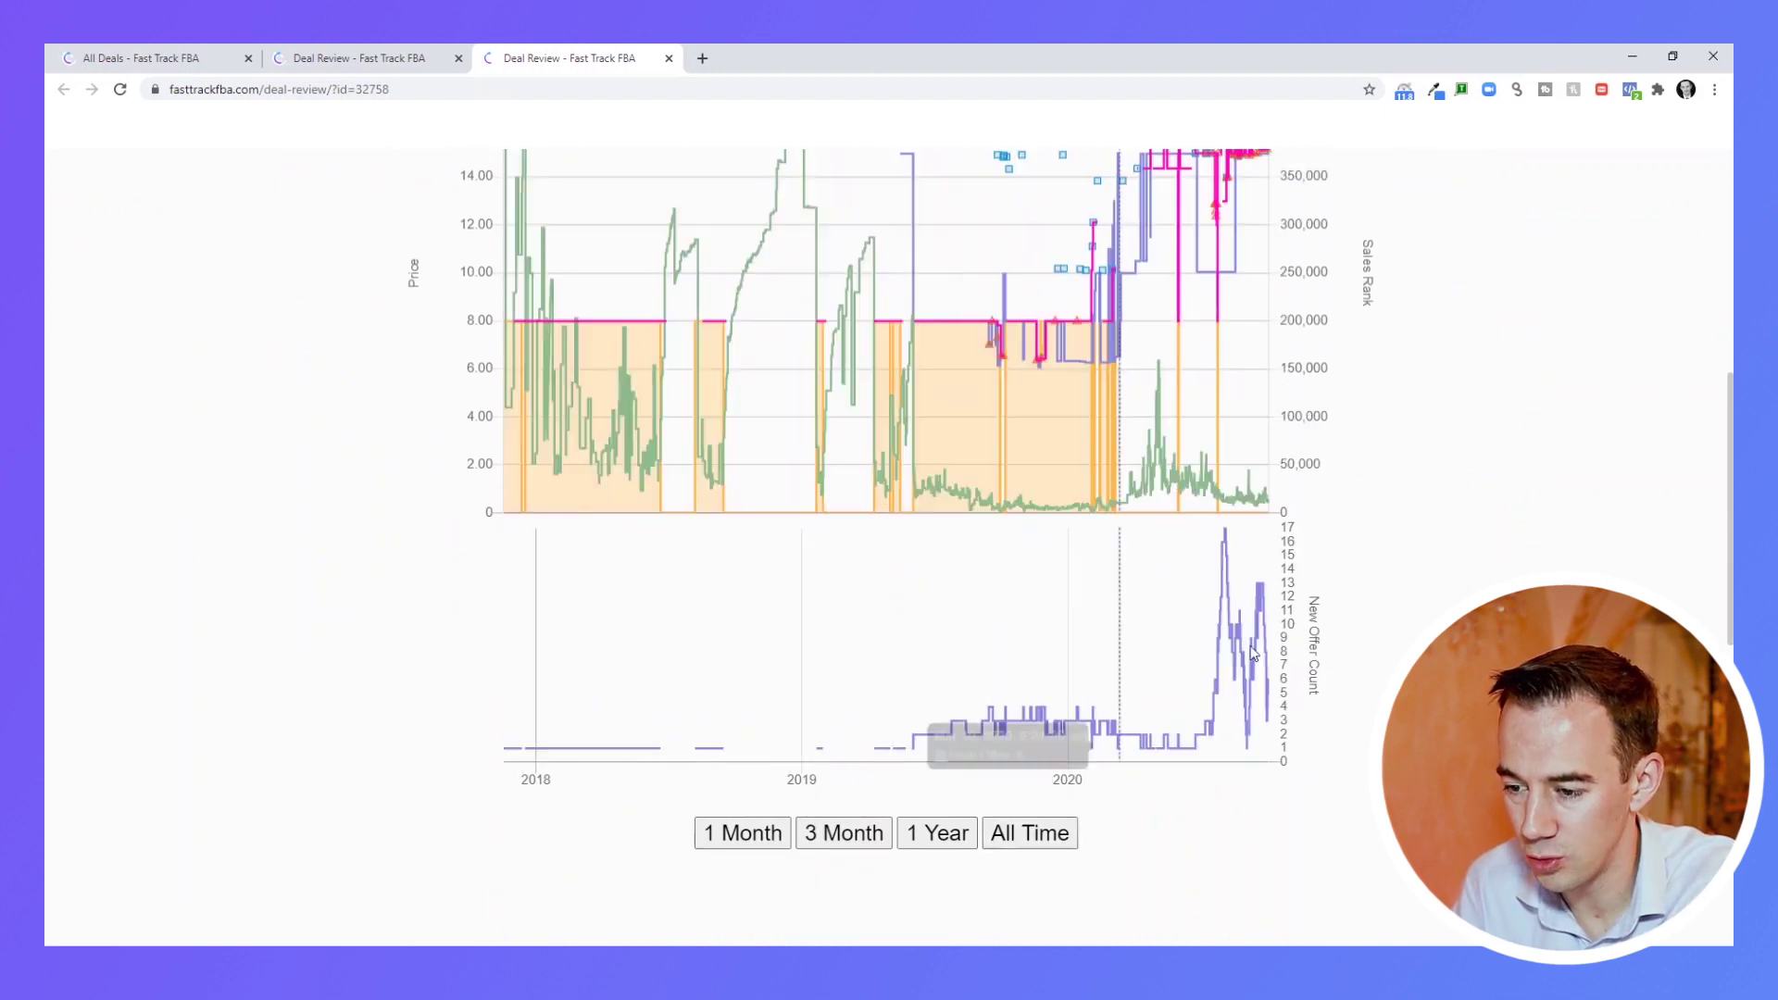
scroll(1469, 500, "up", 2)
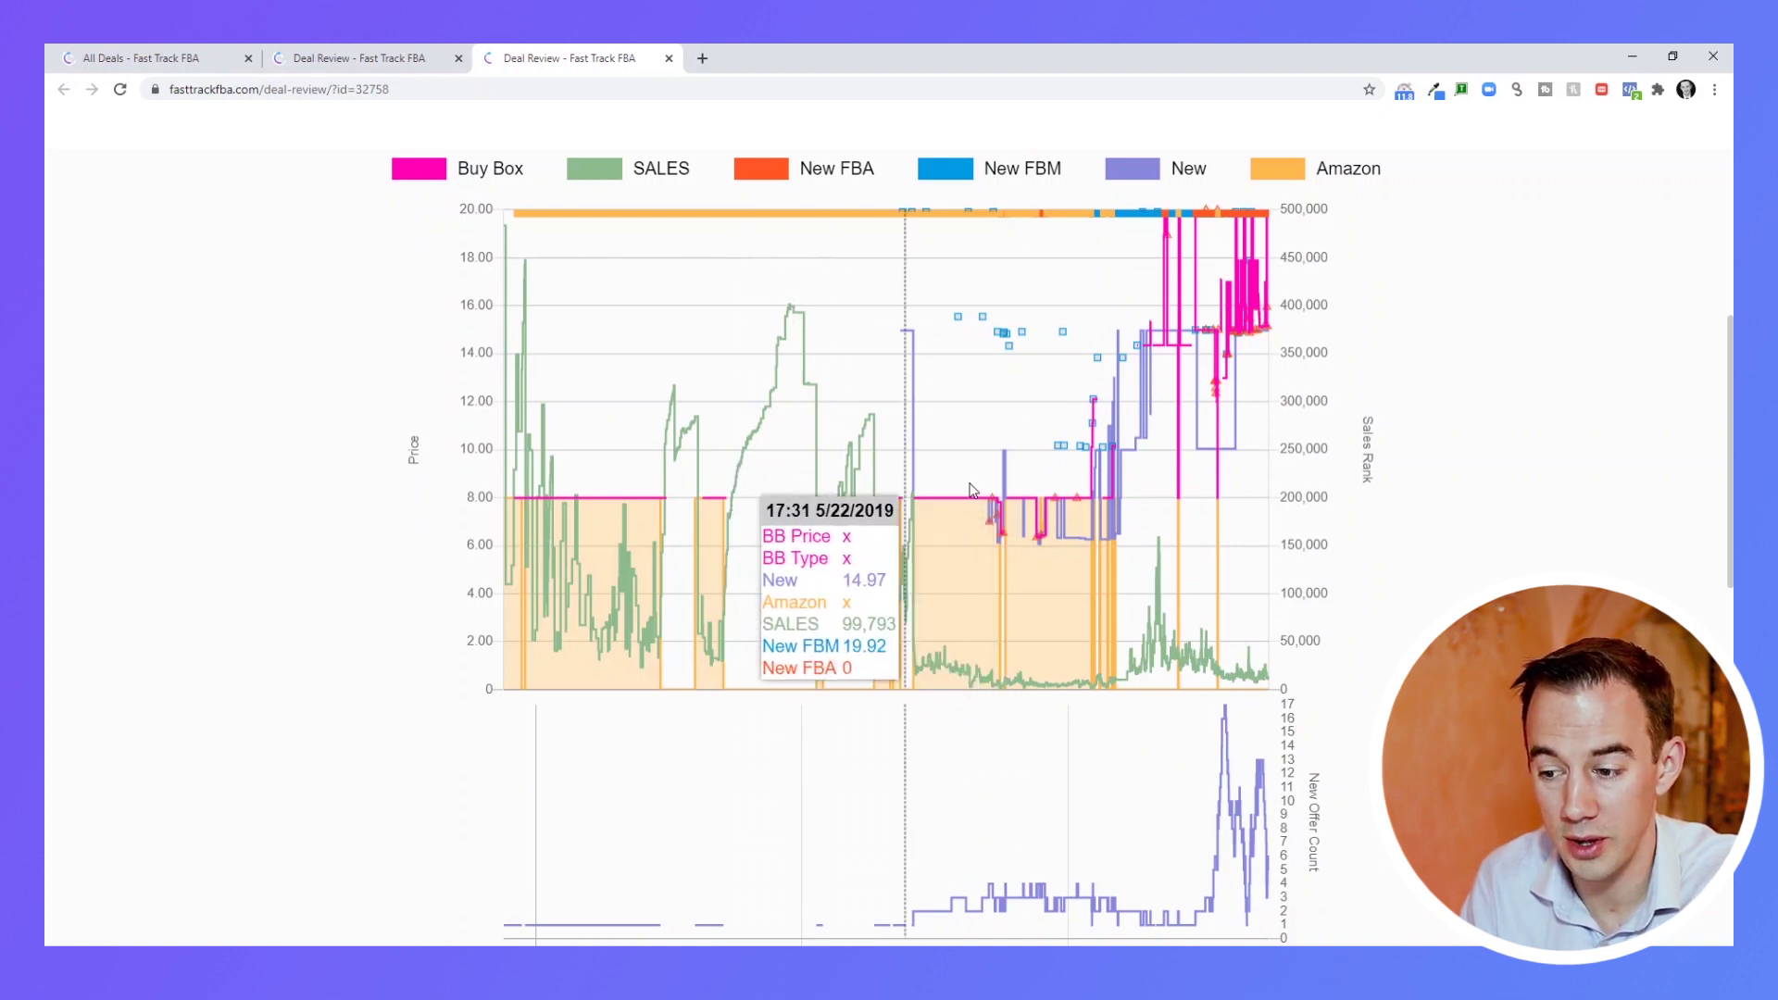
scroll(1079, 488, "down", 1)
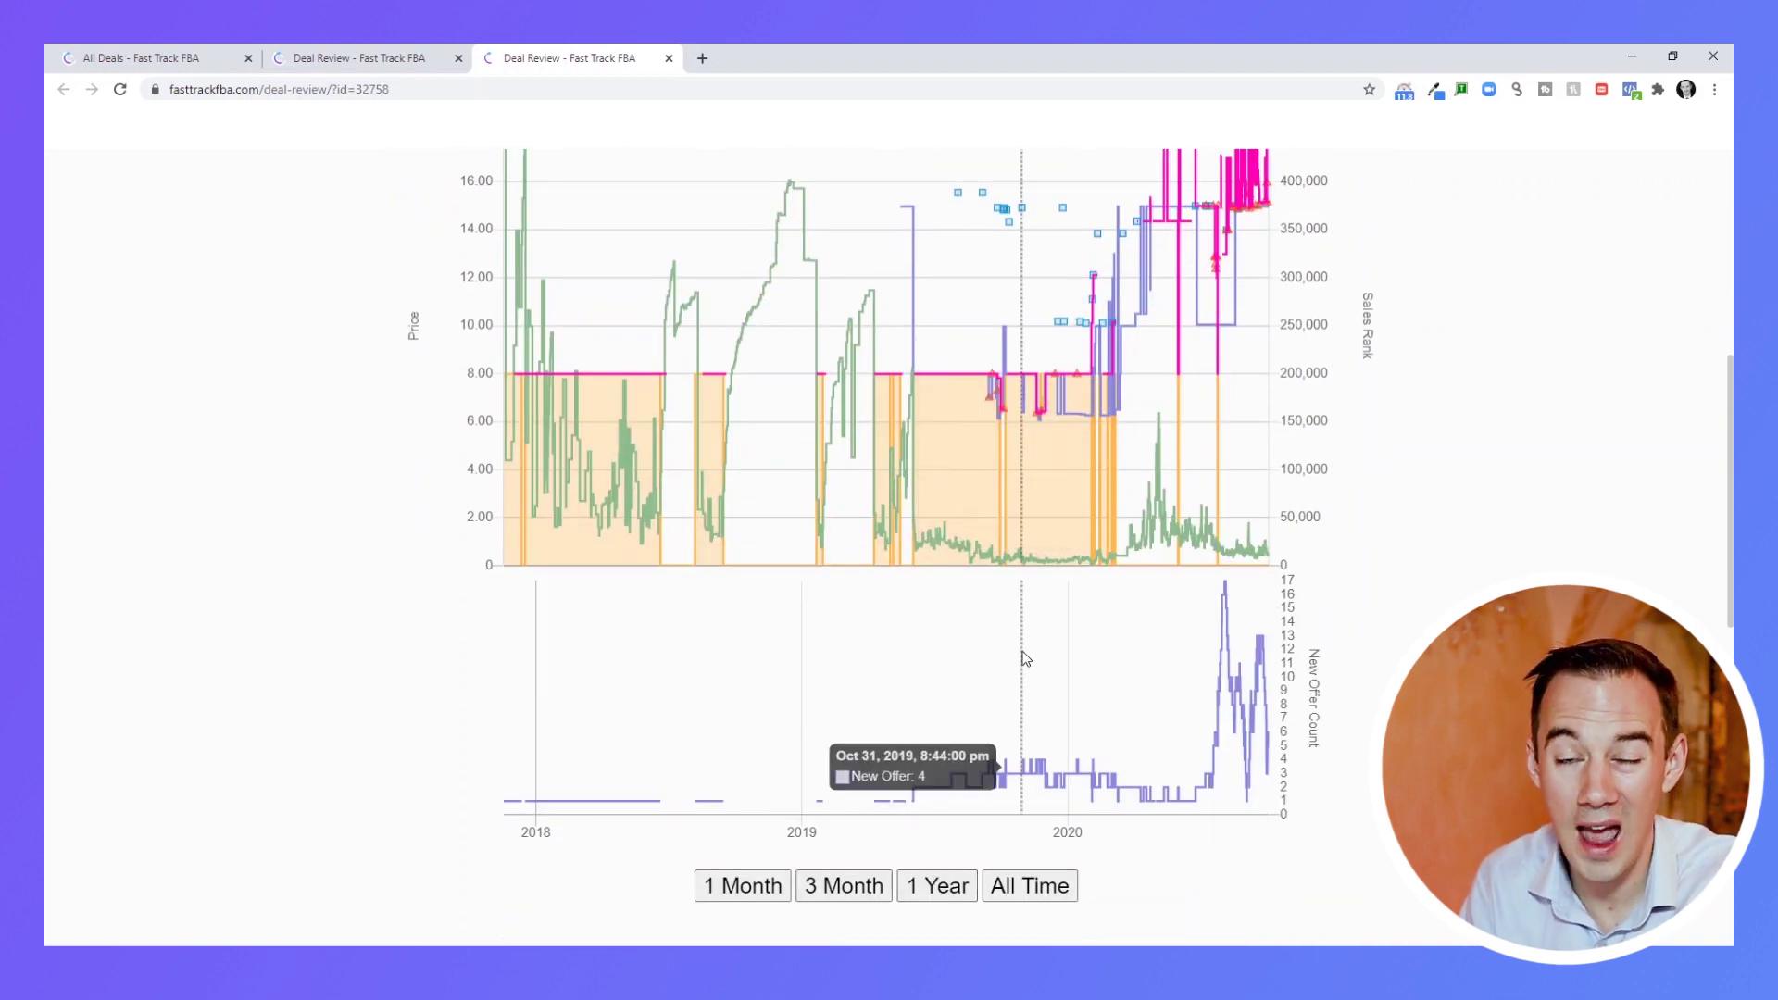
Set the history charts back to one year and compare them with the current and 90-day listing figures.
left_click(937, 886)
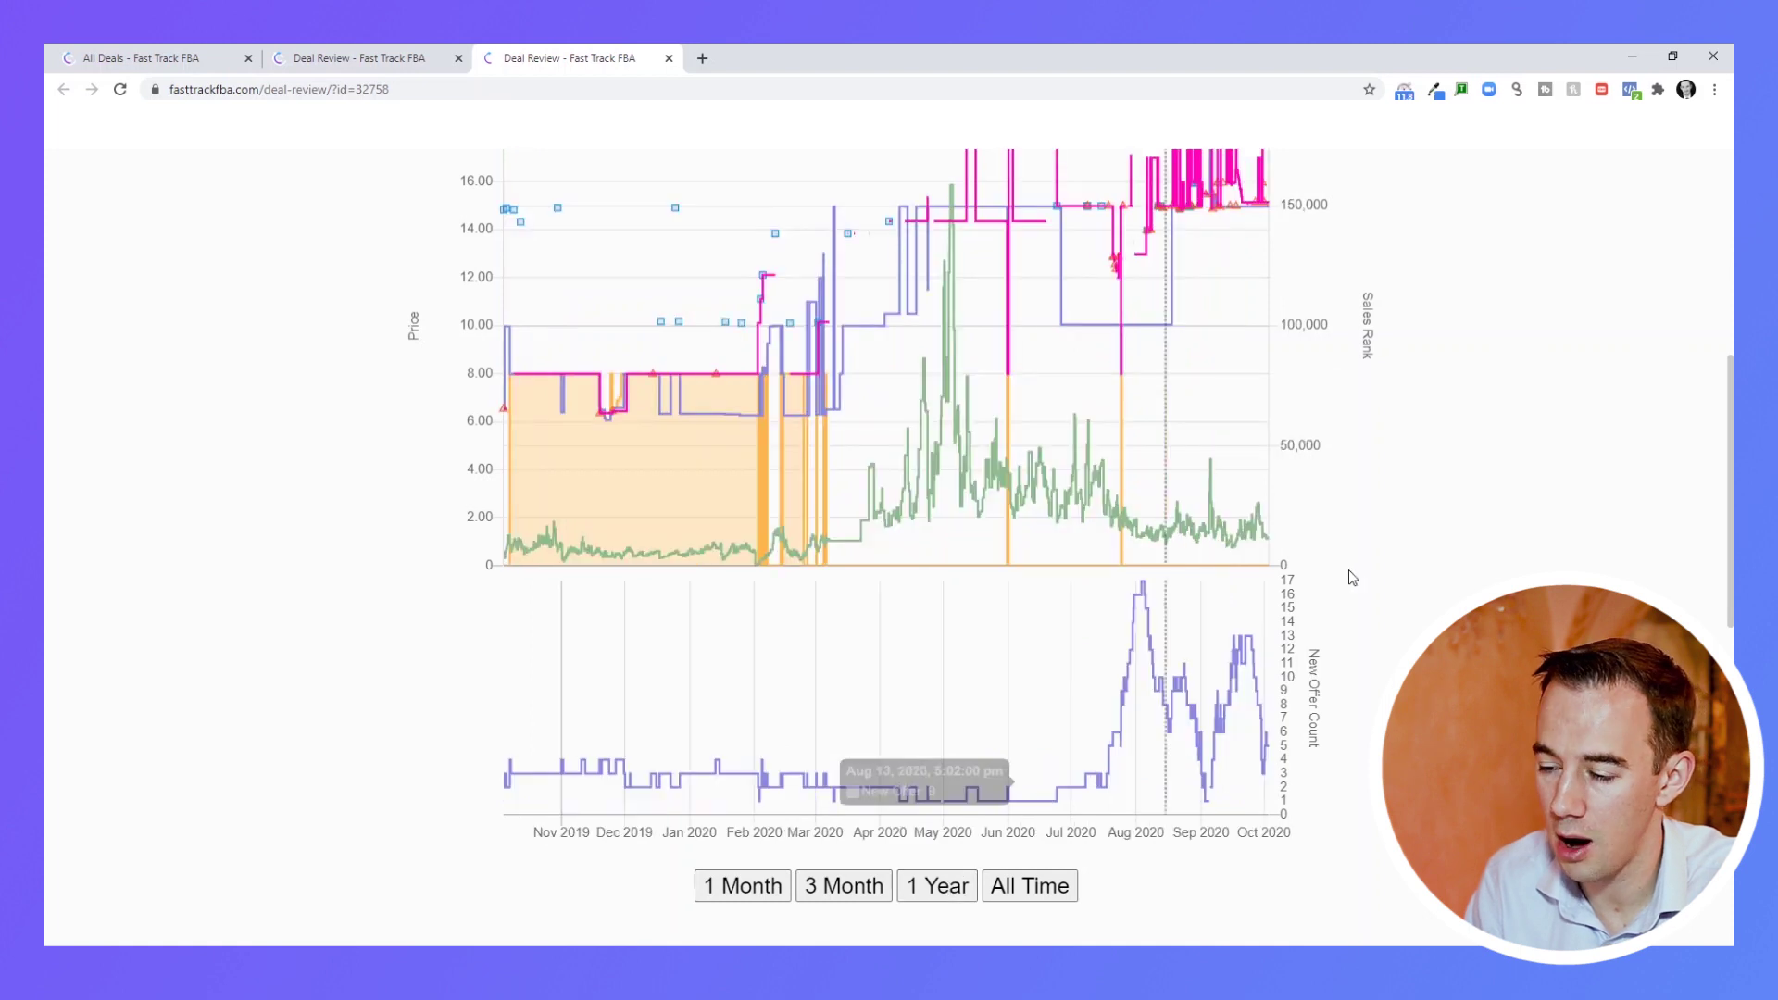
scroll(1504, 498, "up", 1)
scroll(1503, 497, "up", 5)
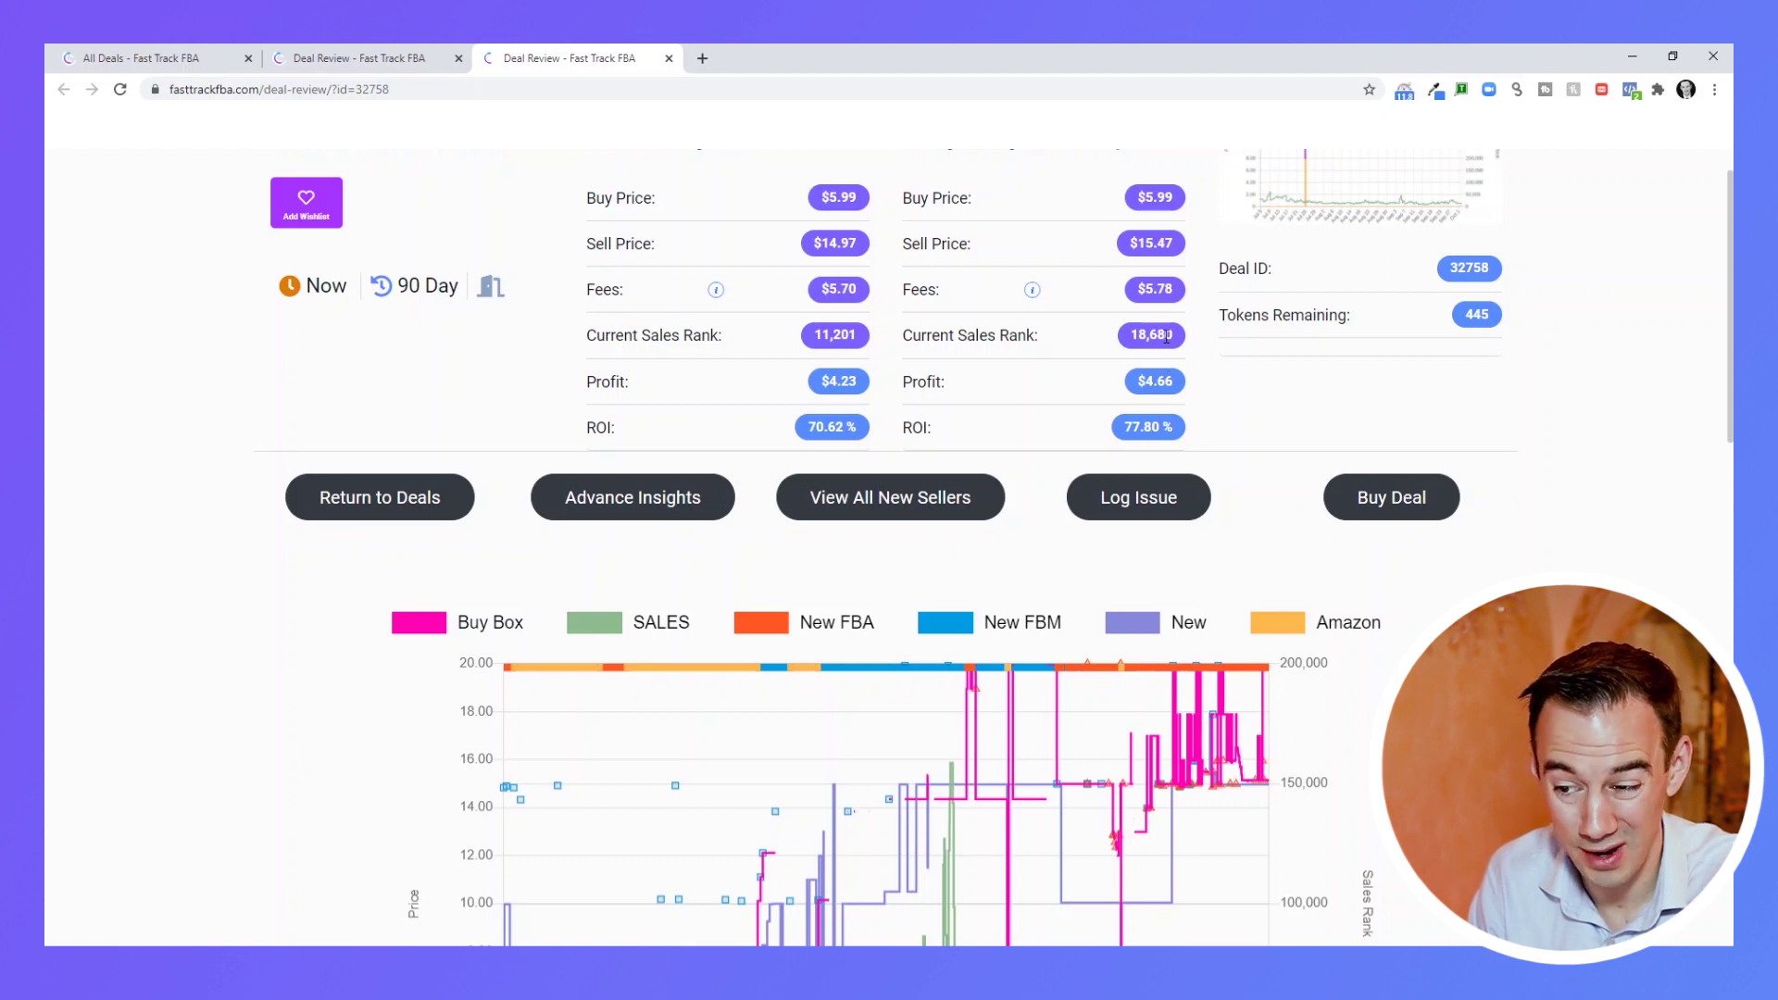
scroll(1166, 337, "down", 4)
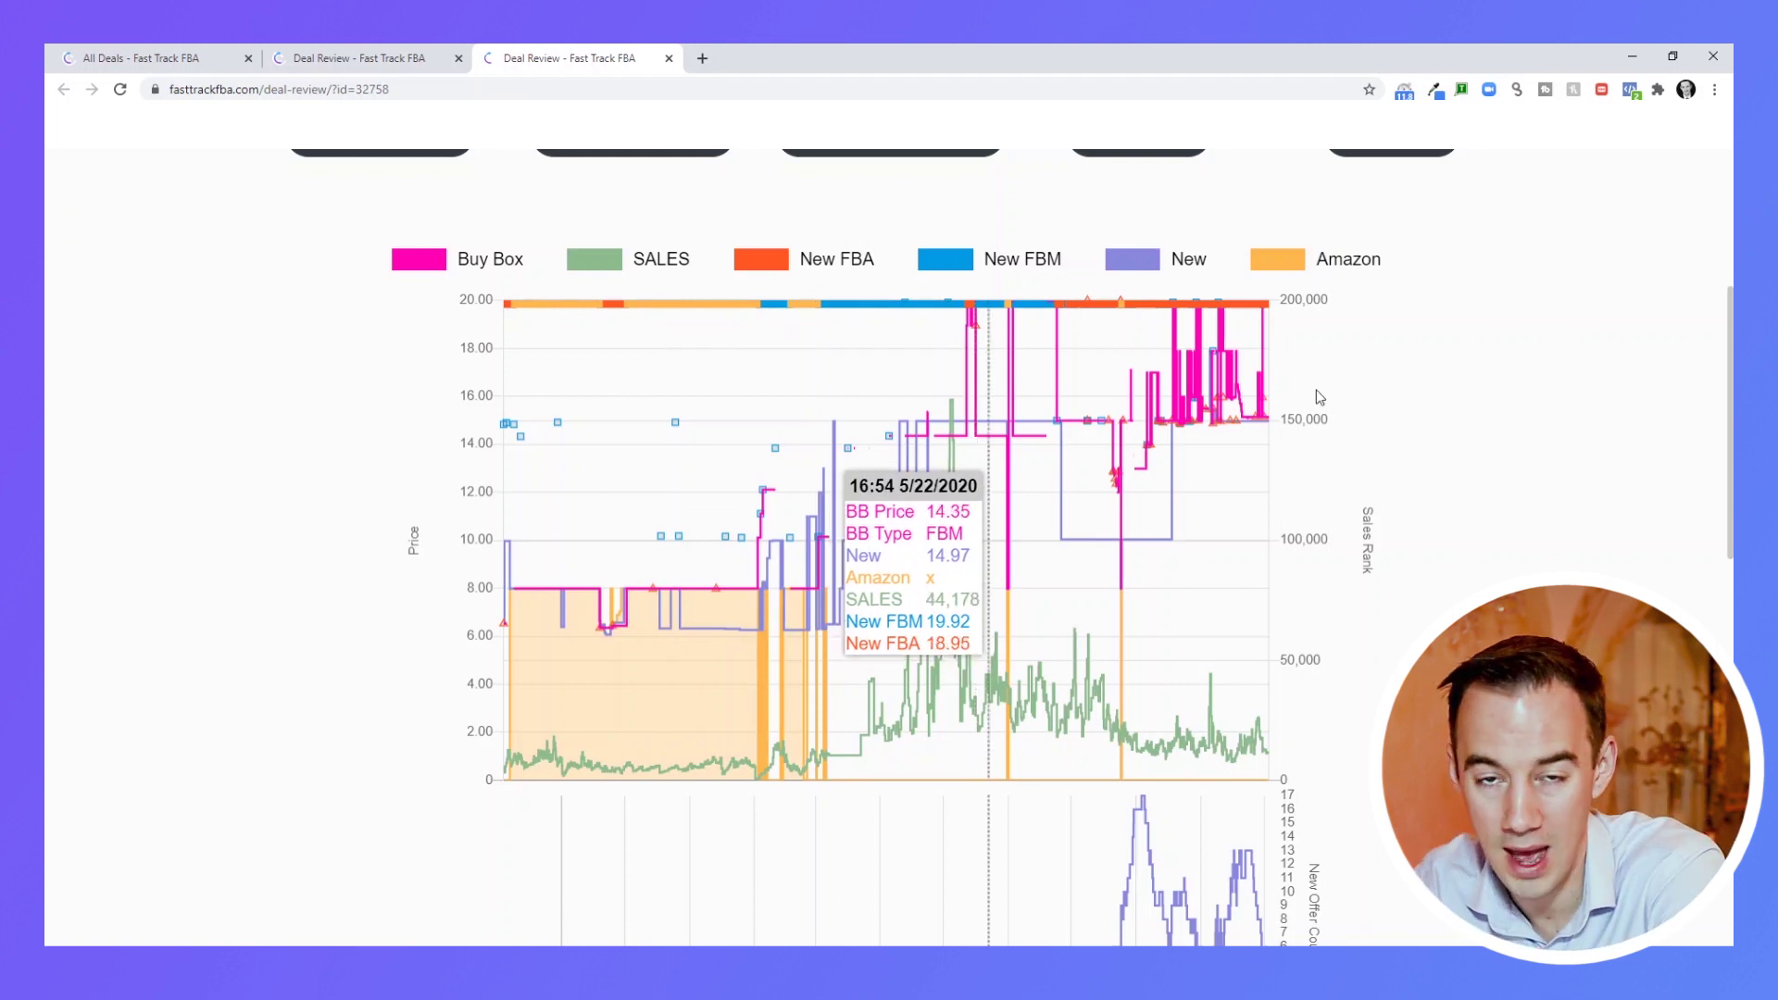
Buy the Tools & Home Improvement deal for 3 tokens.
scroll(1580, 352, "up", 4)
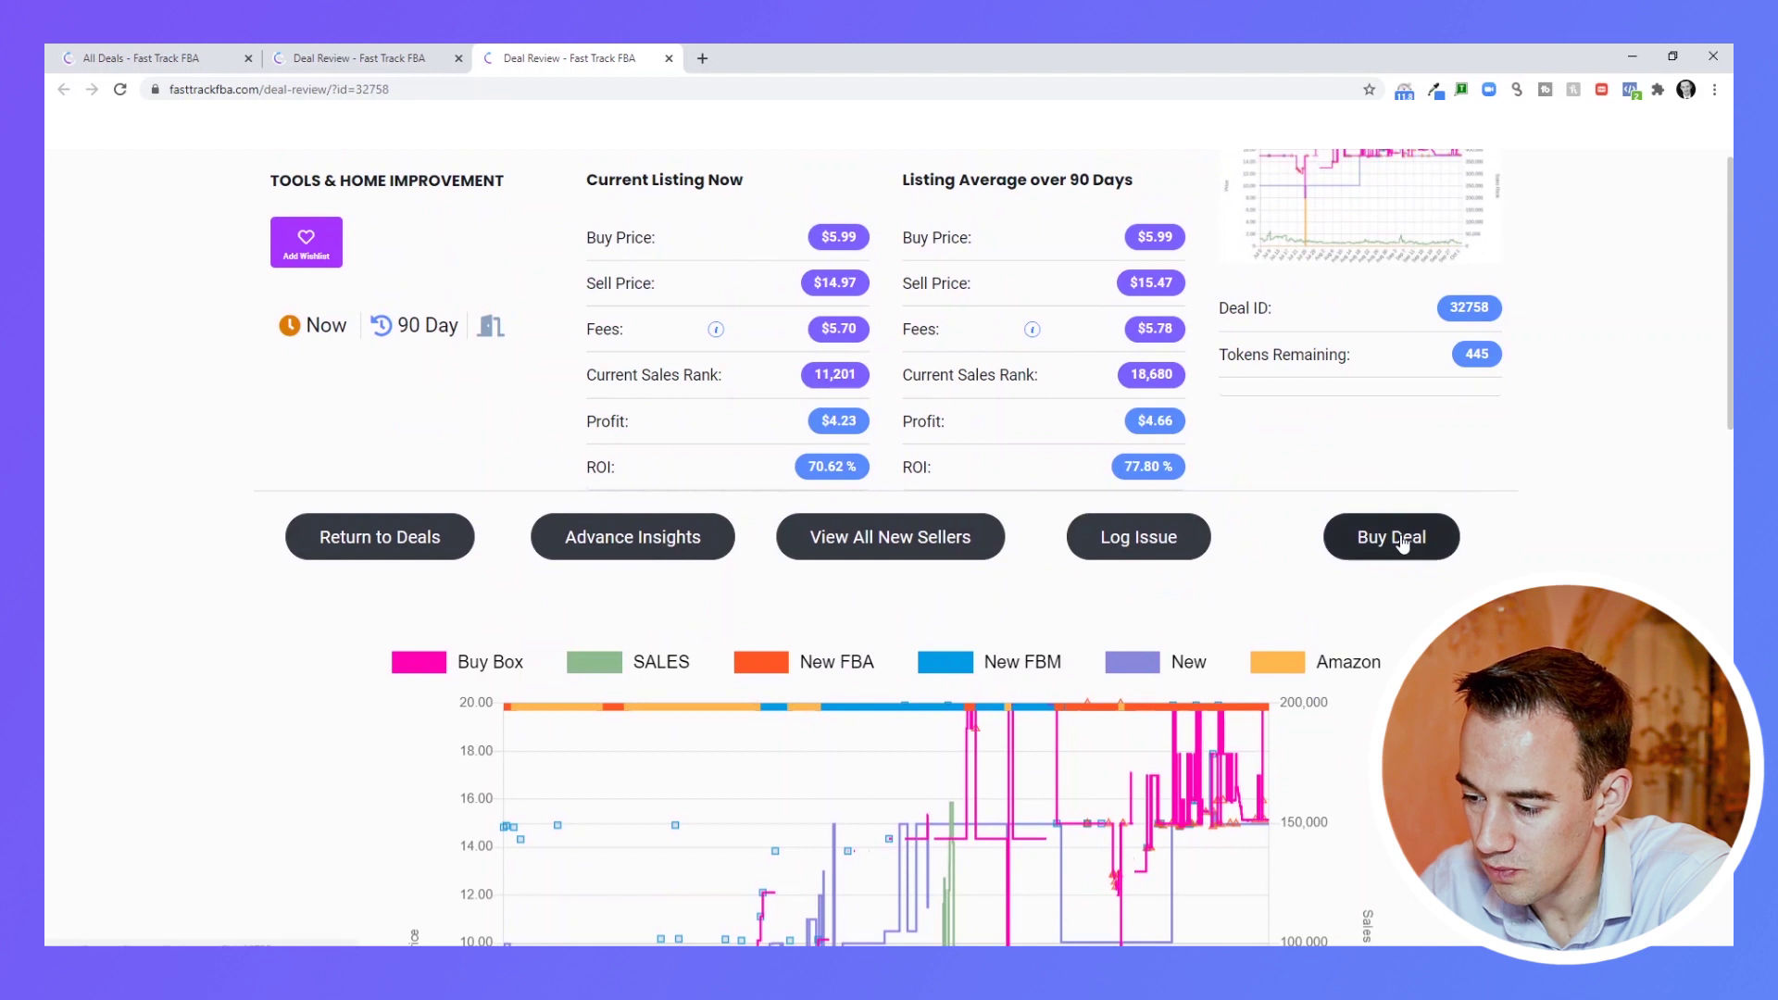
left_click(1401, 535)
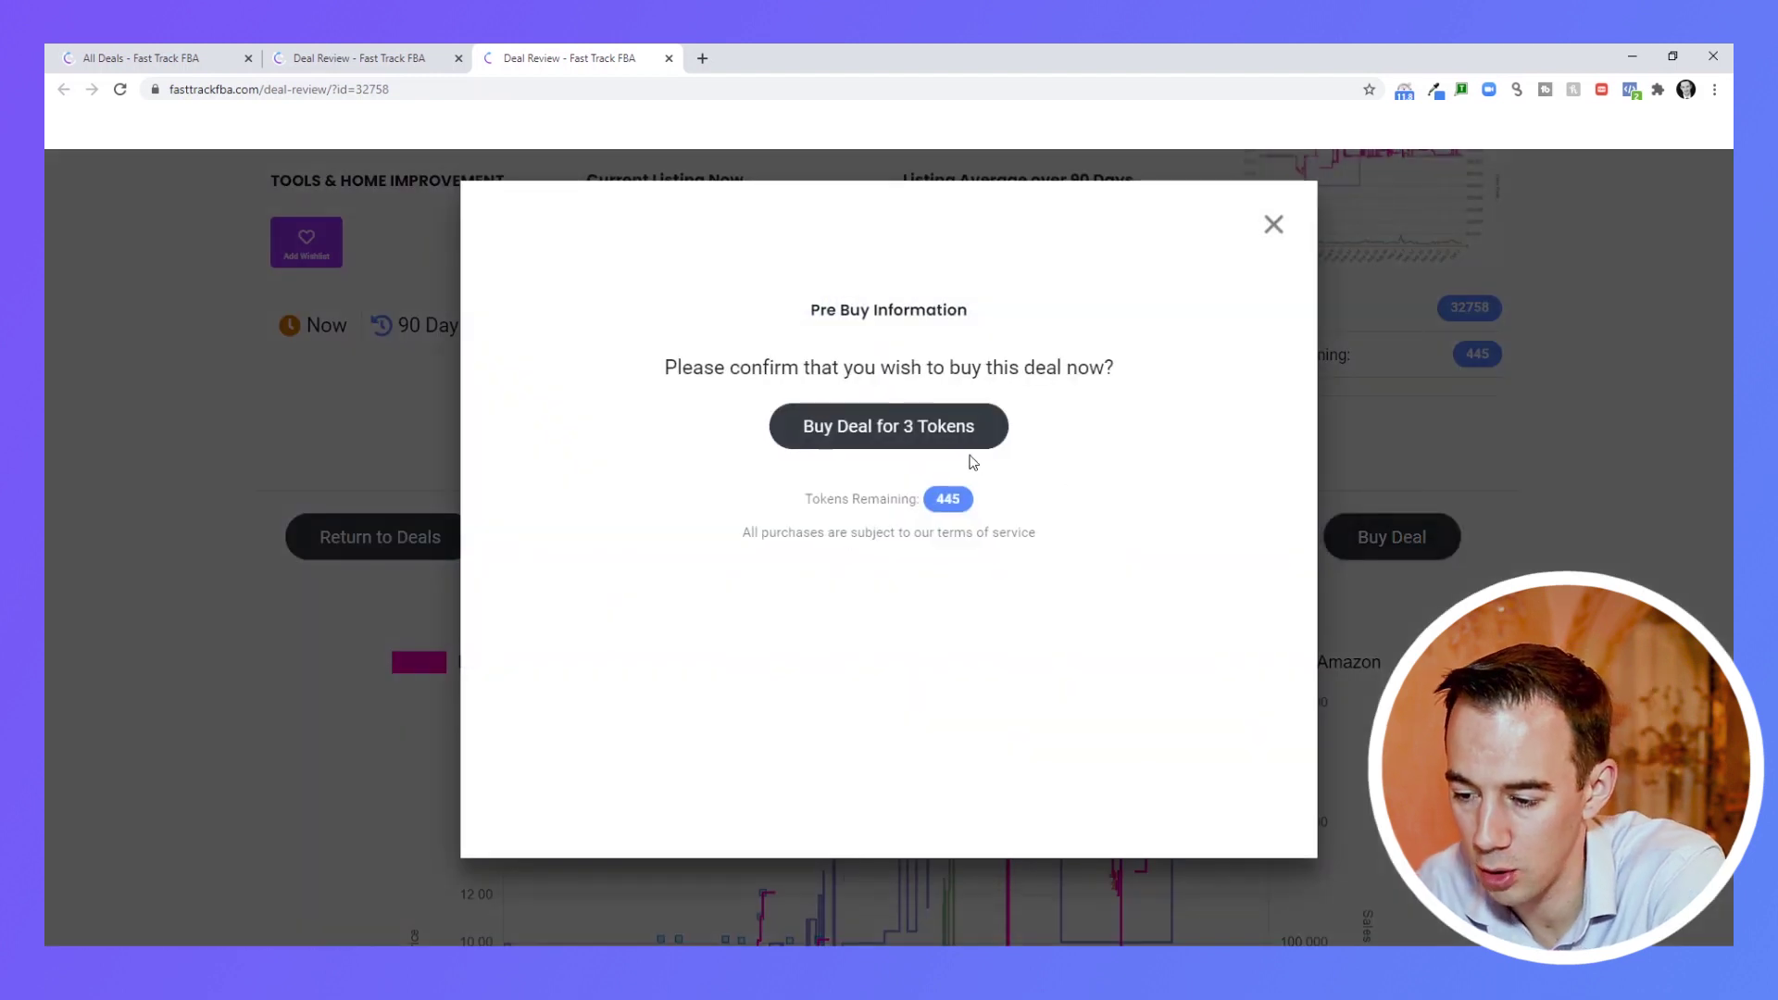
left_click(850, 427)
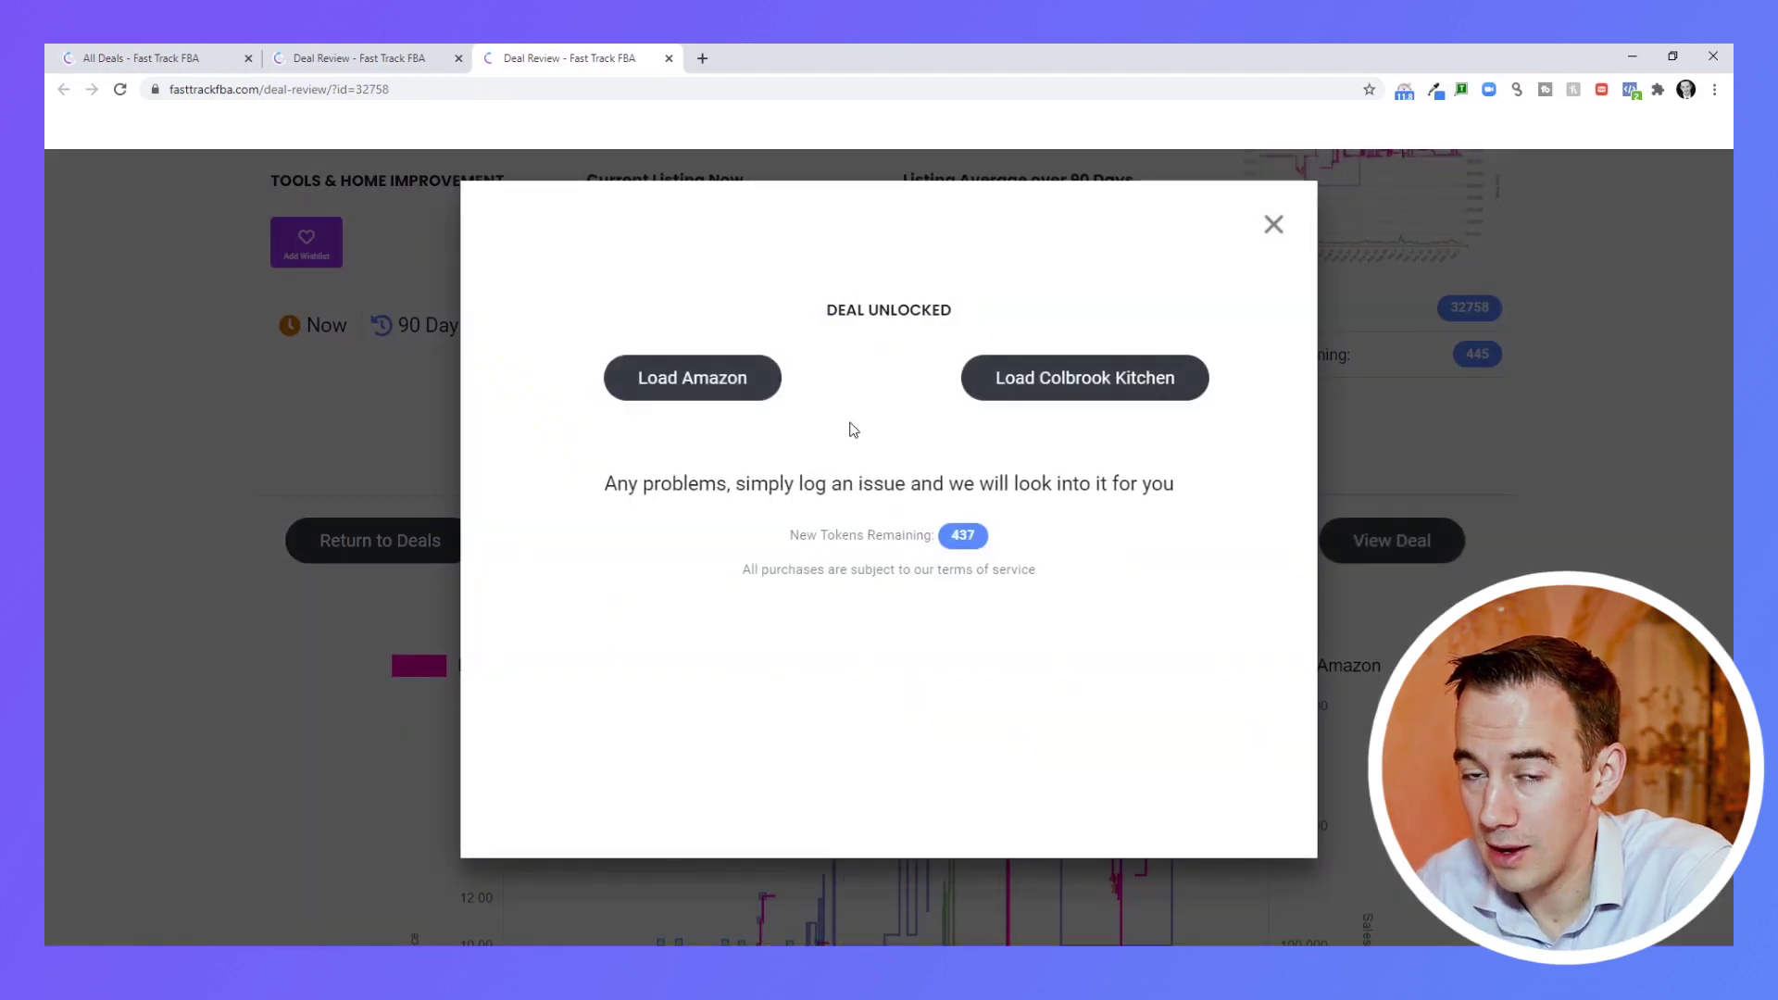
Load the purchased deal's Amazon and Colbrook Kitchen pages and check the supplier's search results for the FusionBrands Thumb 2 product.
left_click(734, 380)
left_click(577, 48)
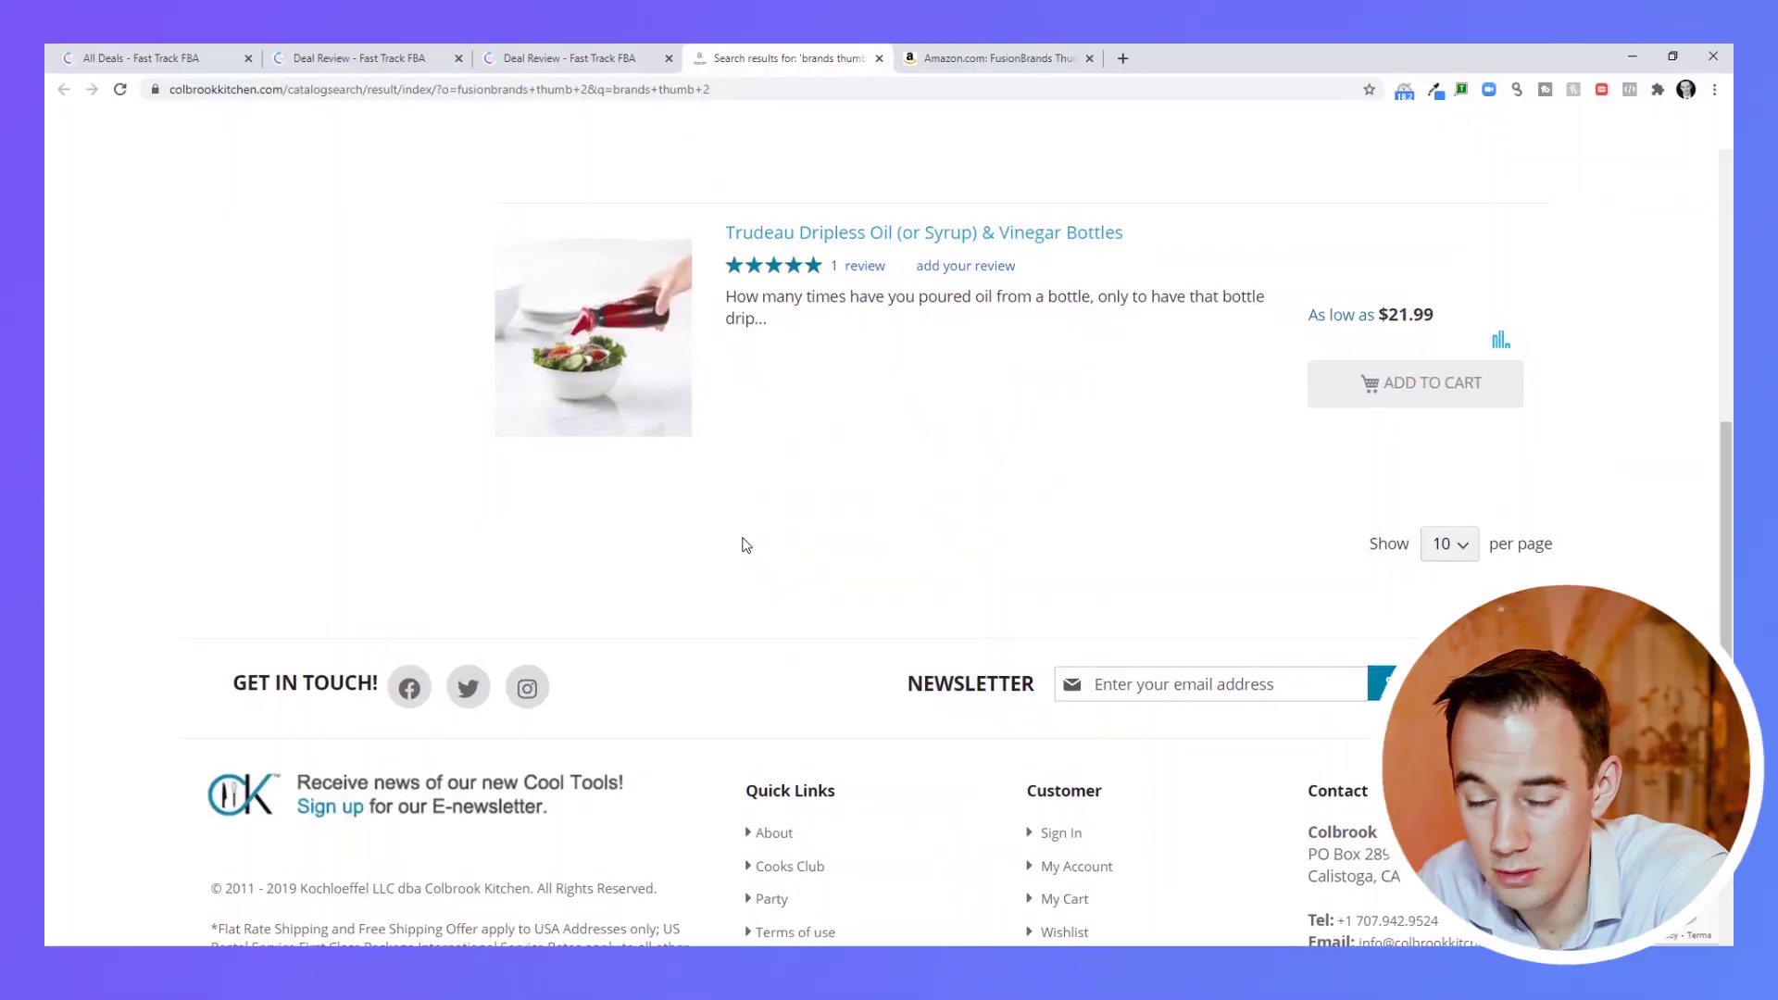
scroll(742, 543, "up", 5)
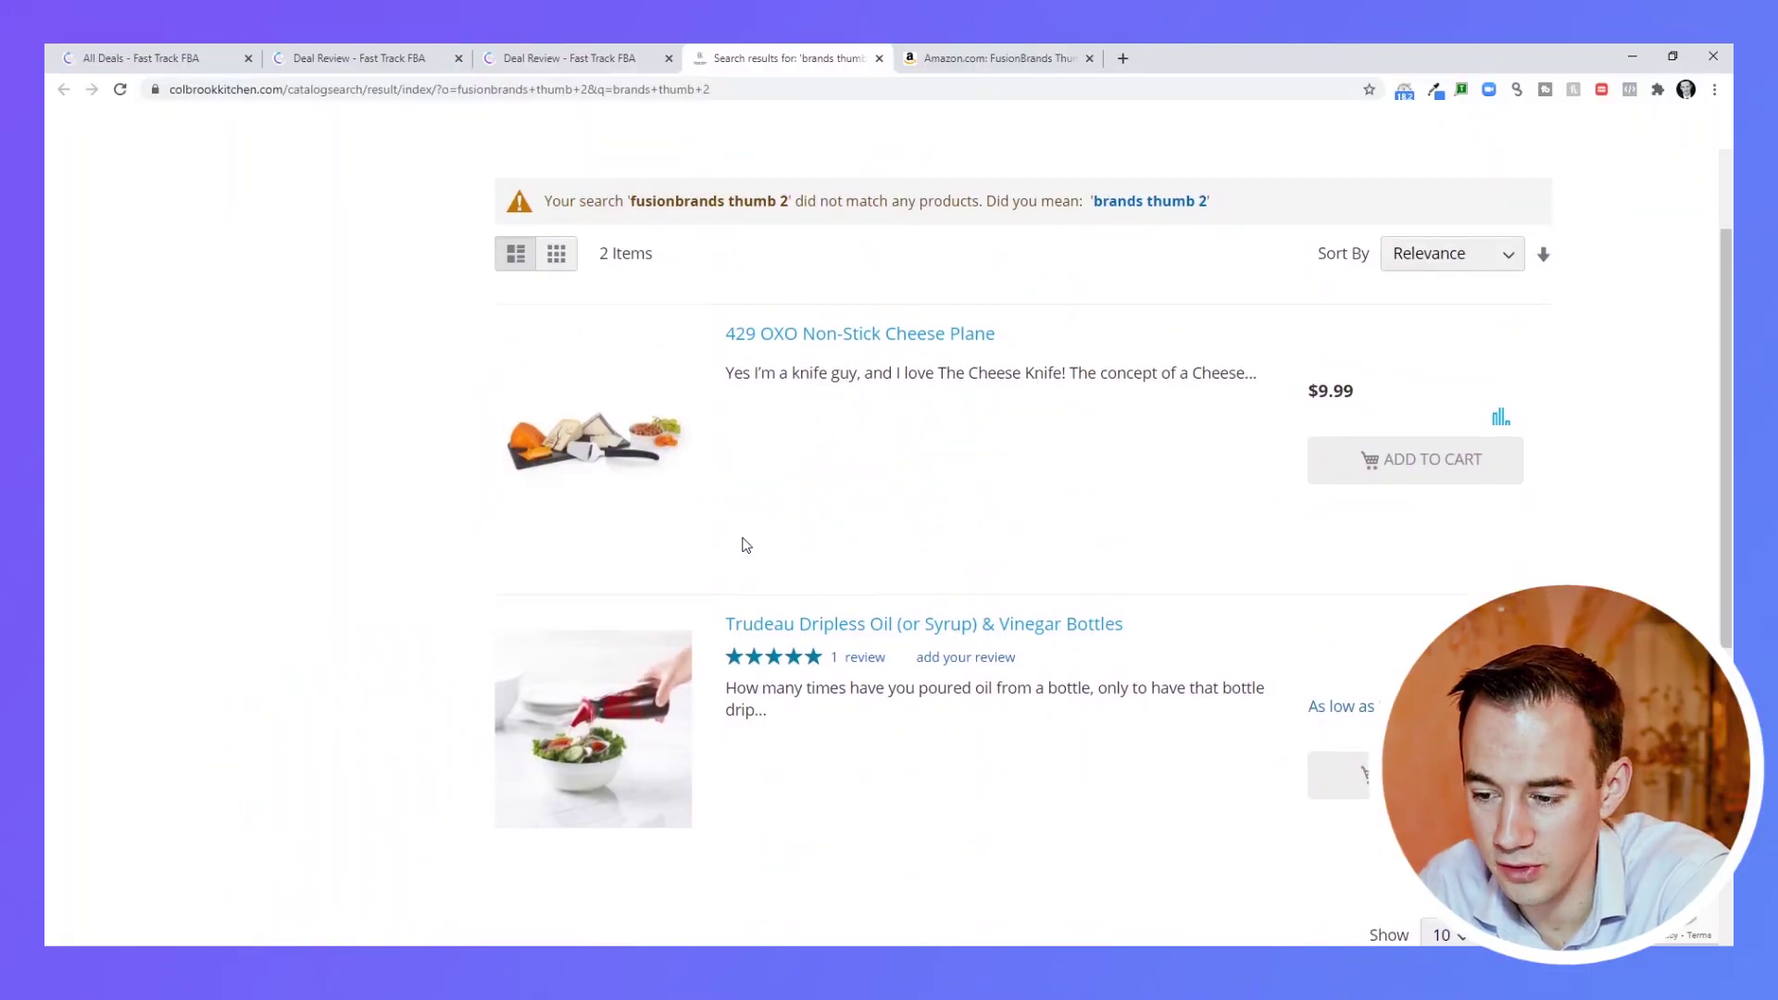
scroll(744, 545, "up", 2)
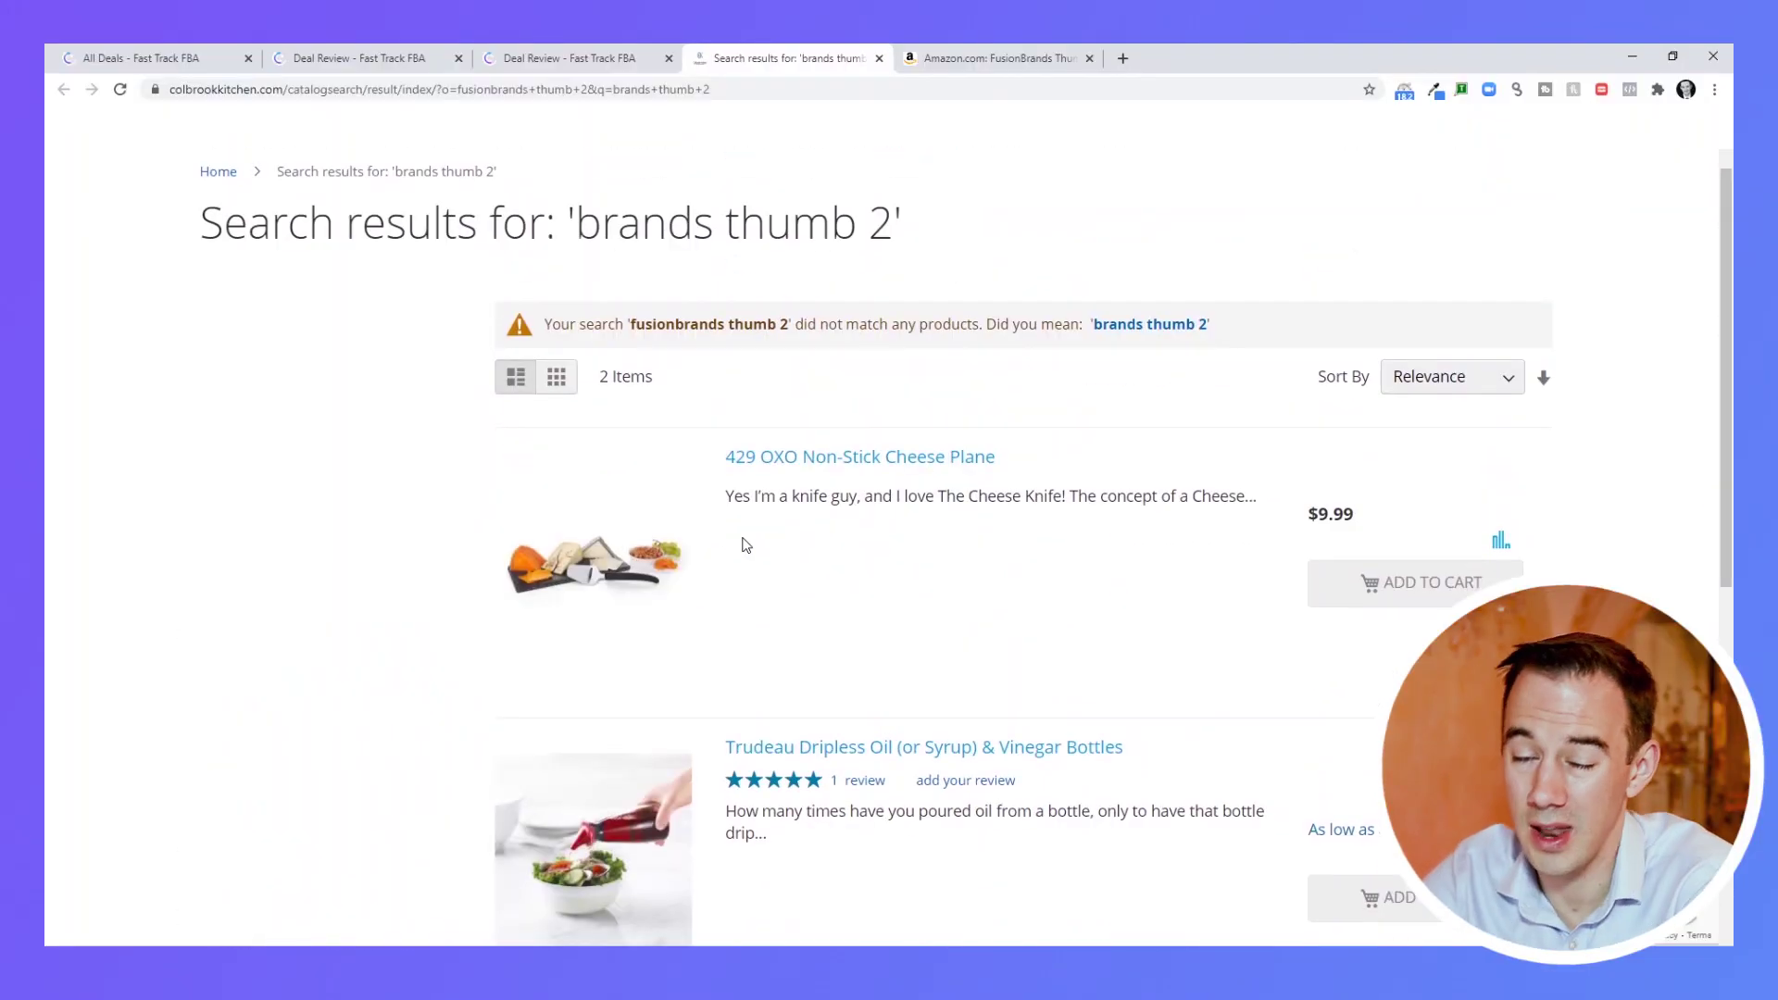
left_click(619, 54)
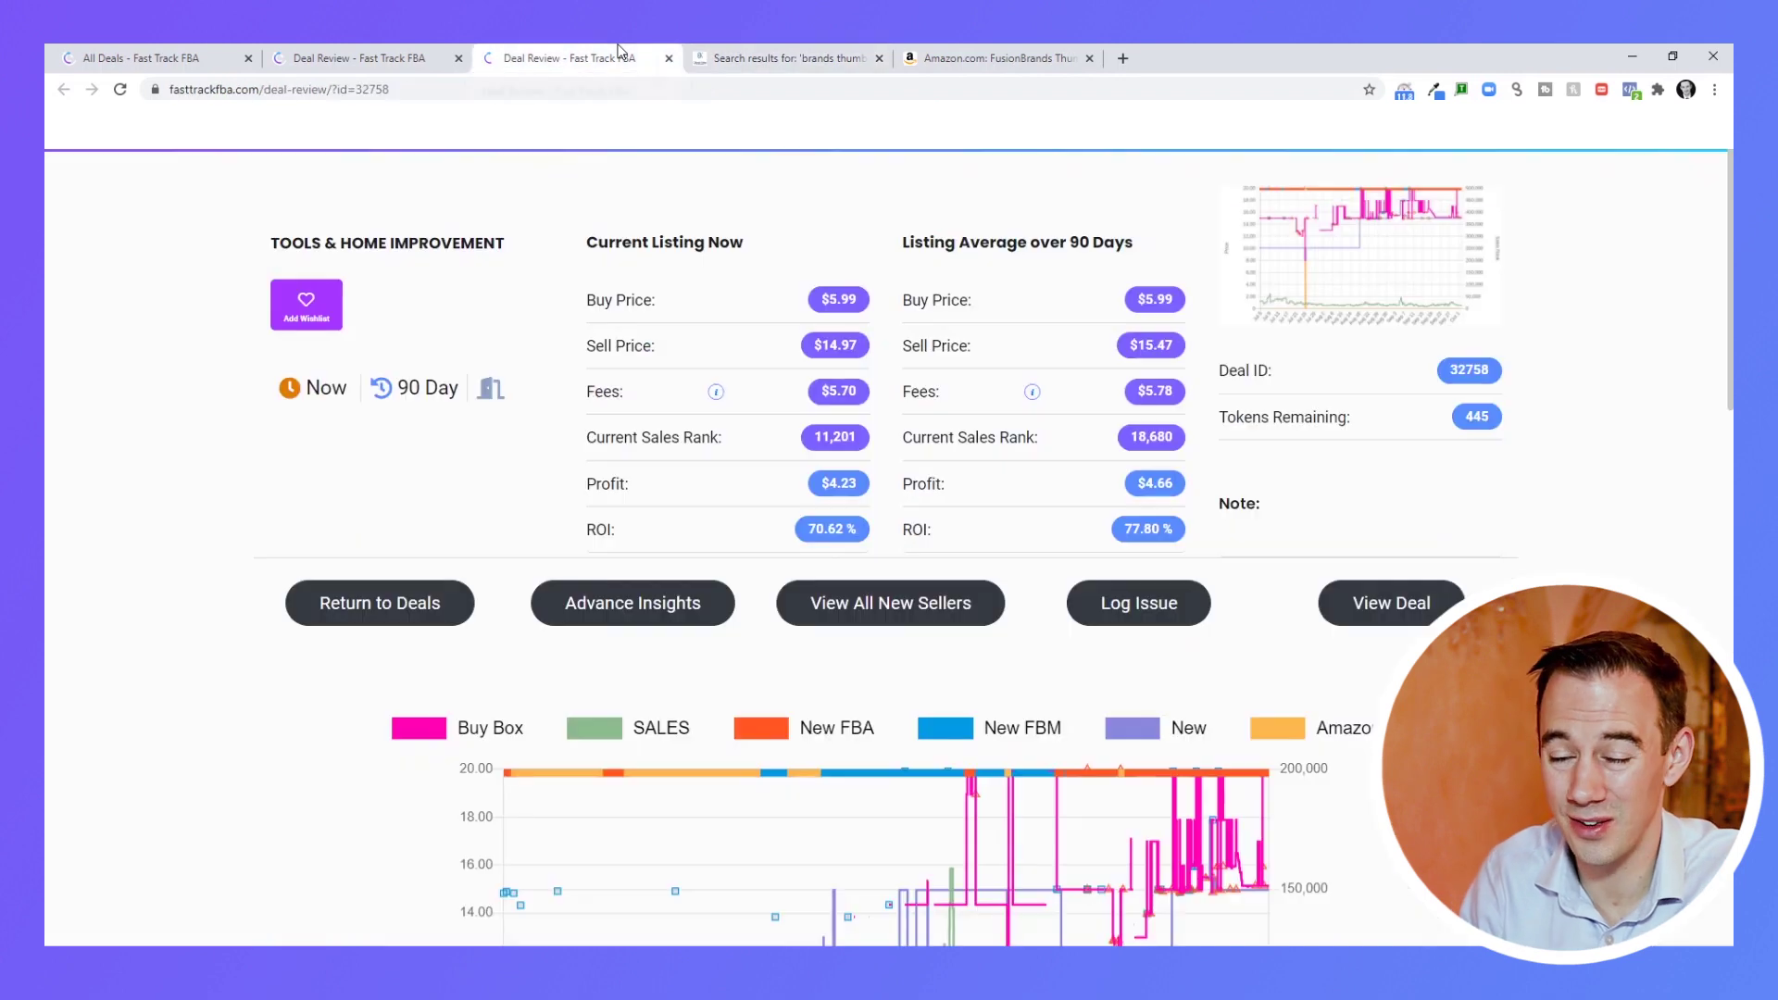
left_click(819, 54)
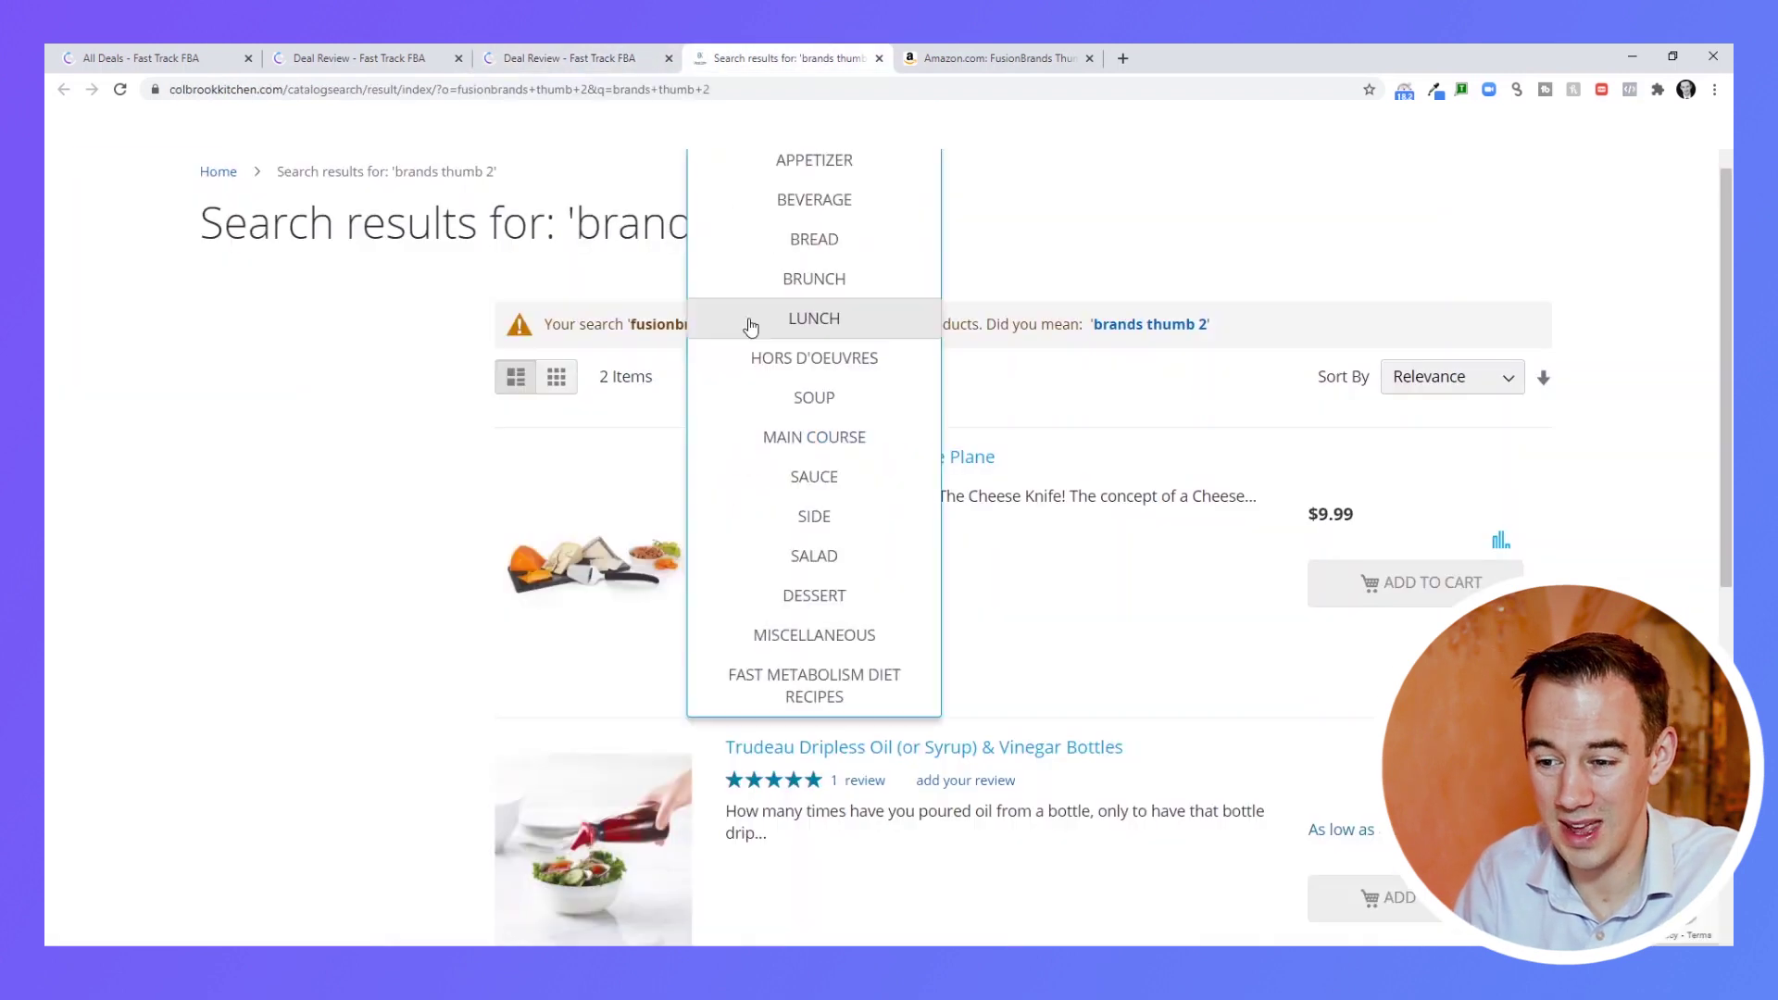
Log an Out Of Stock issue on the Tools & Home Improvement deal with the message "This is out of stock".
left_click(600, 53)
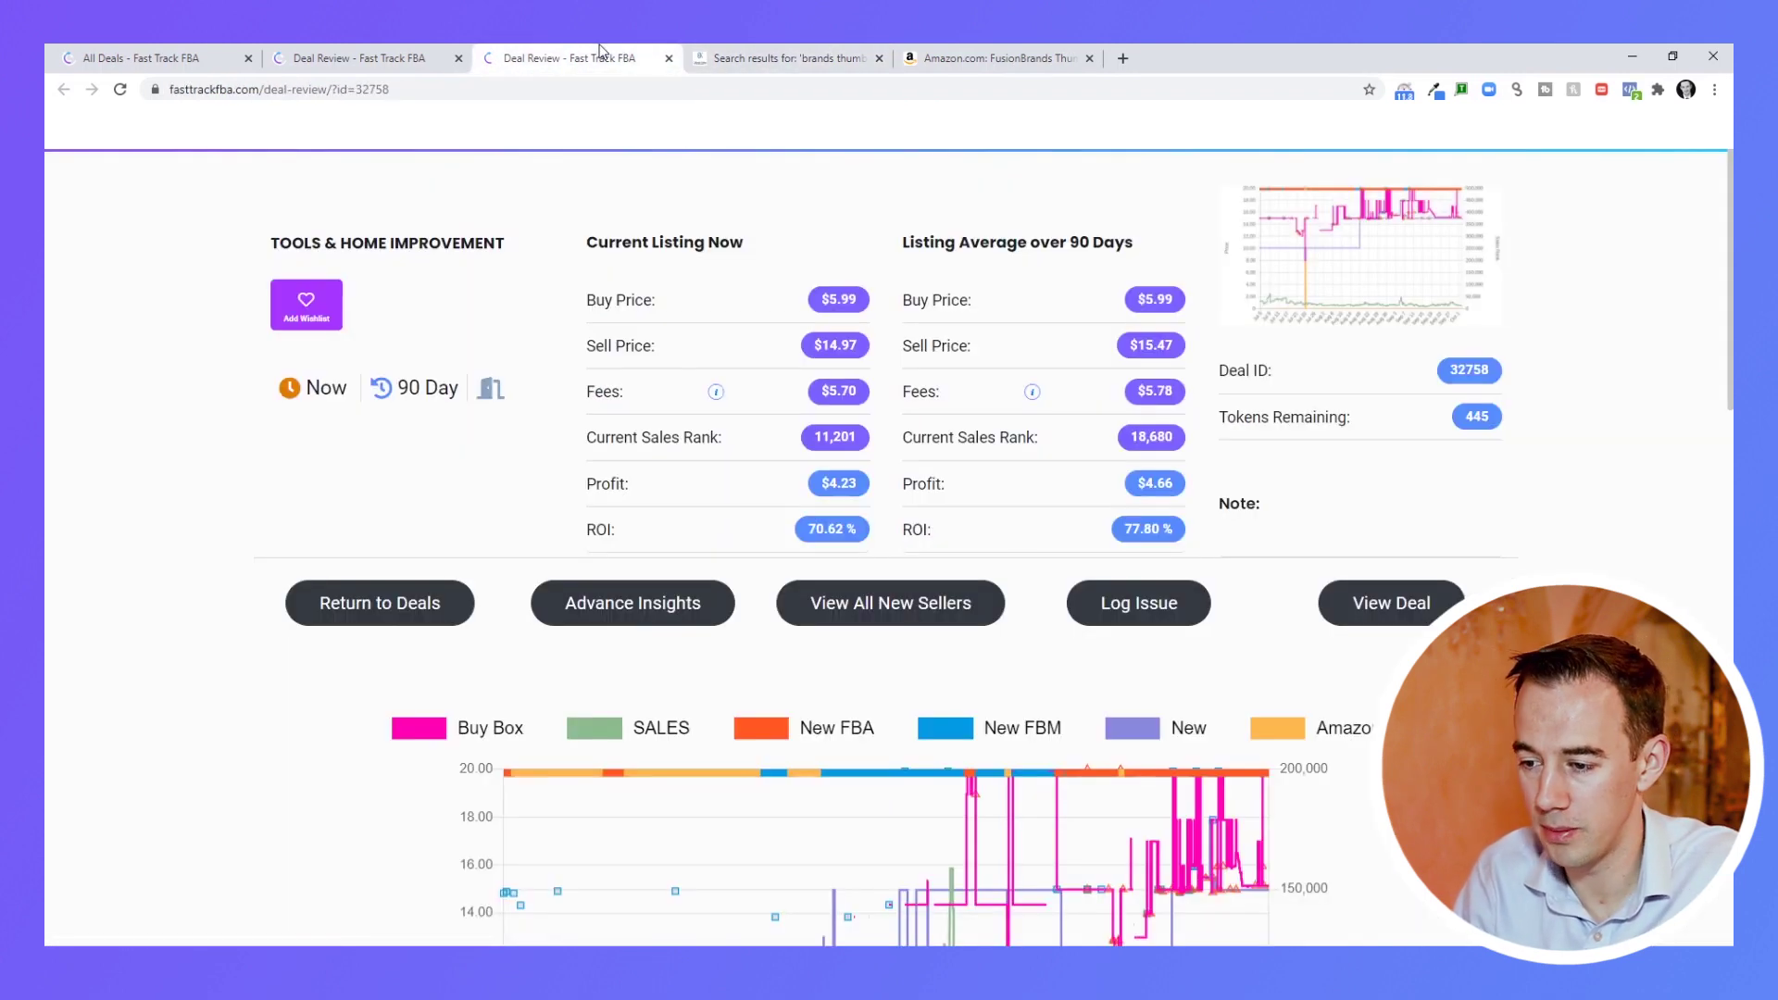
left_click(1143, 604)
left_click(686, 281)
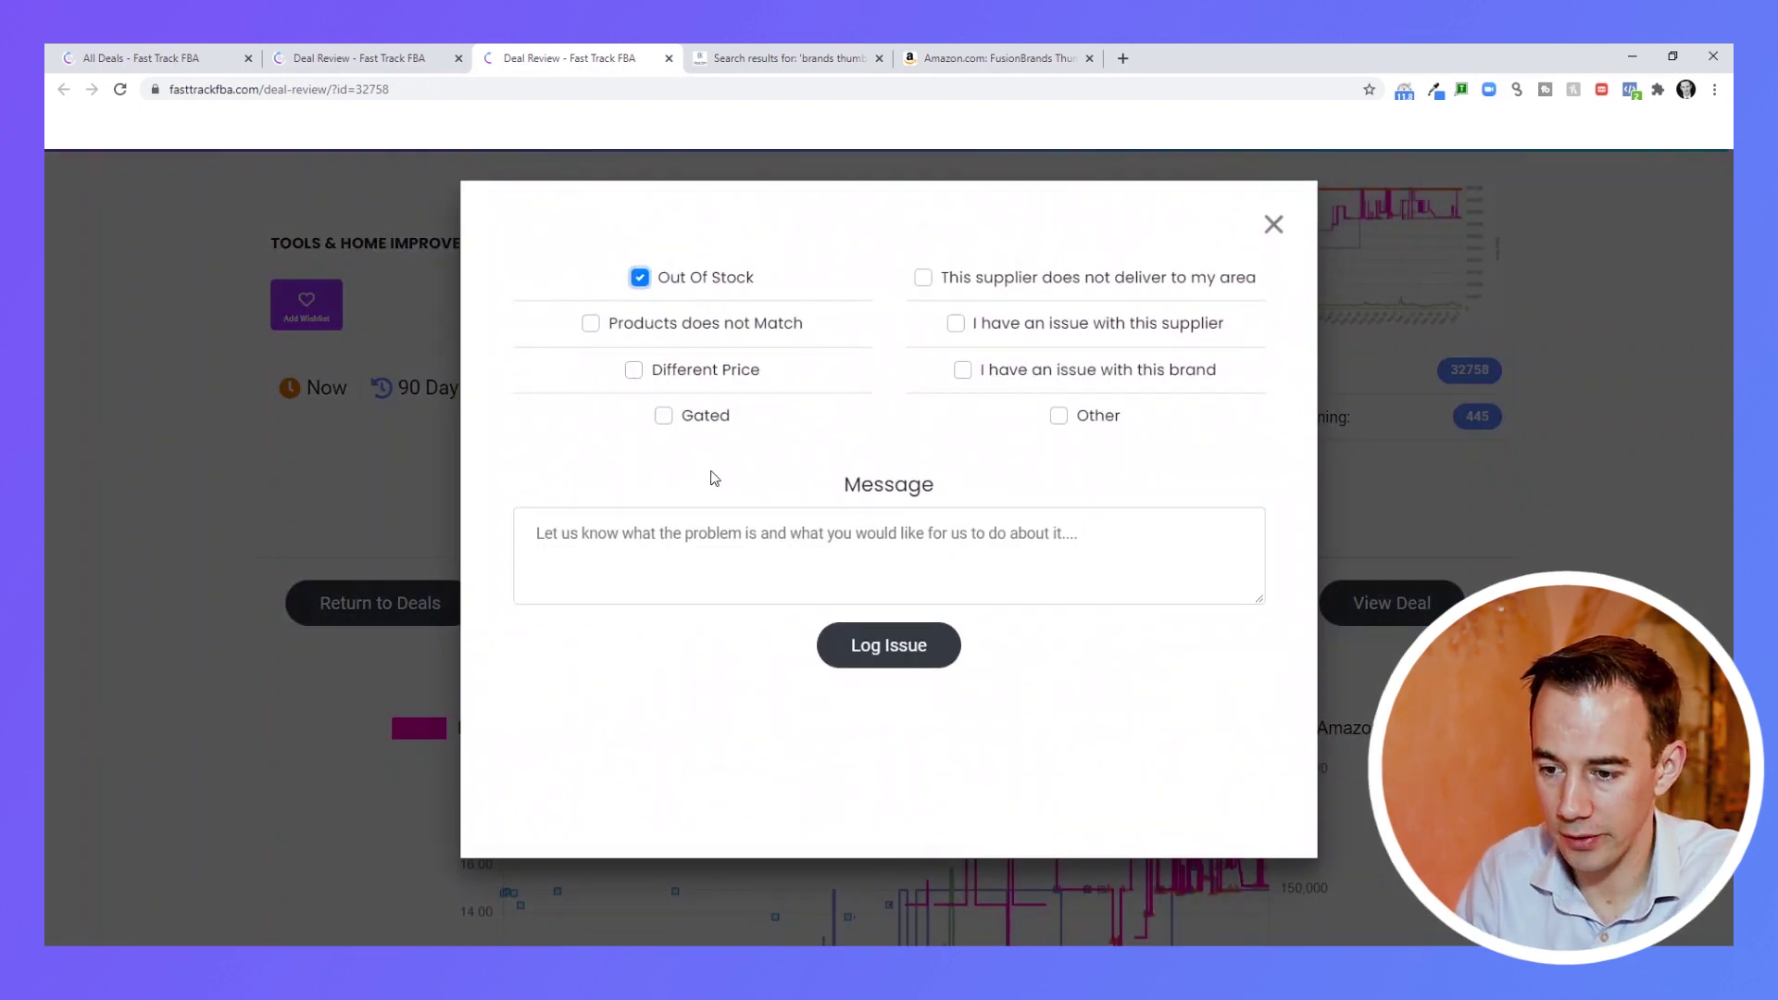
left_click(702, 545)
type("This is out of stock")
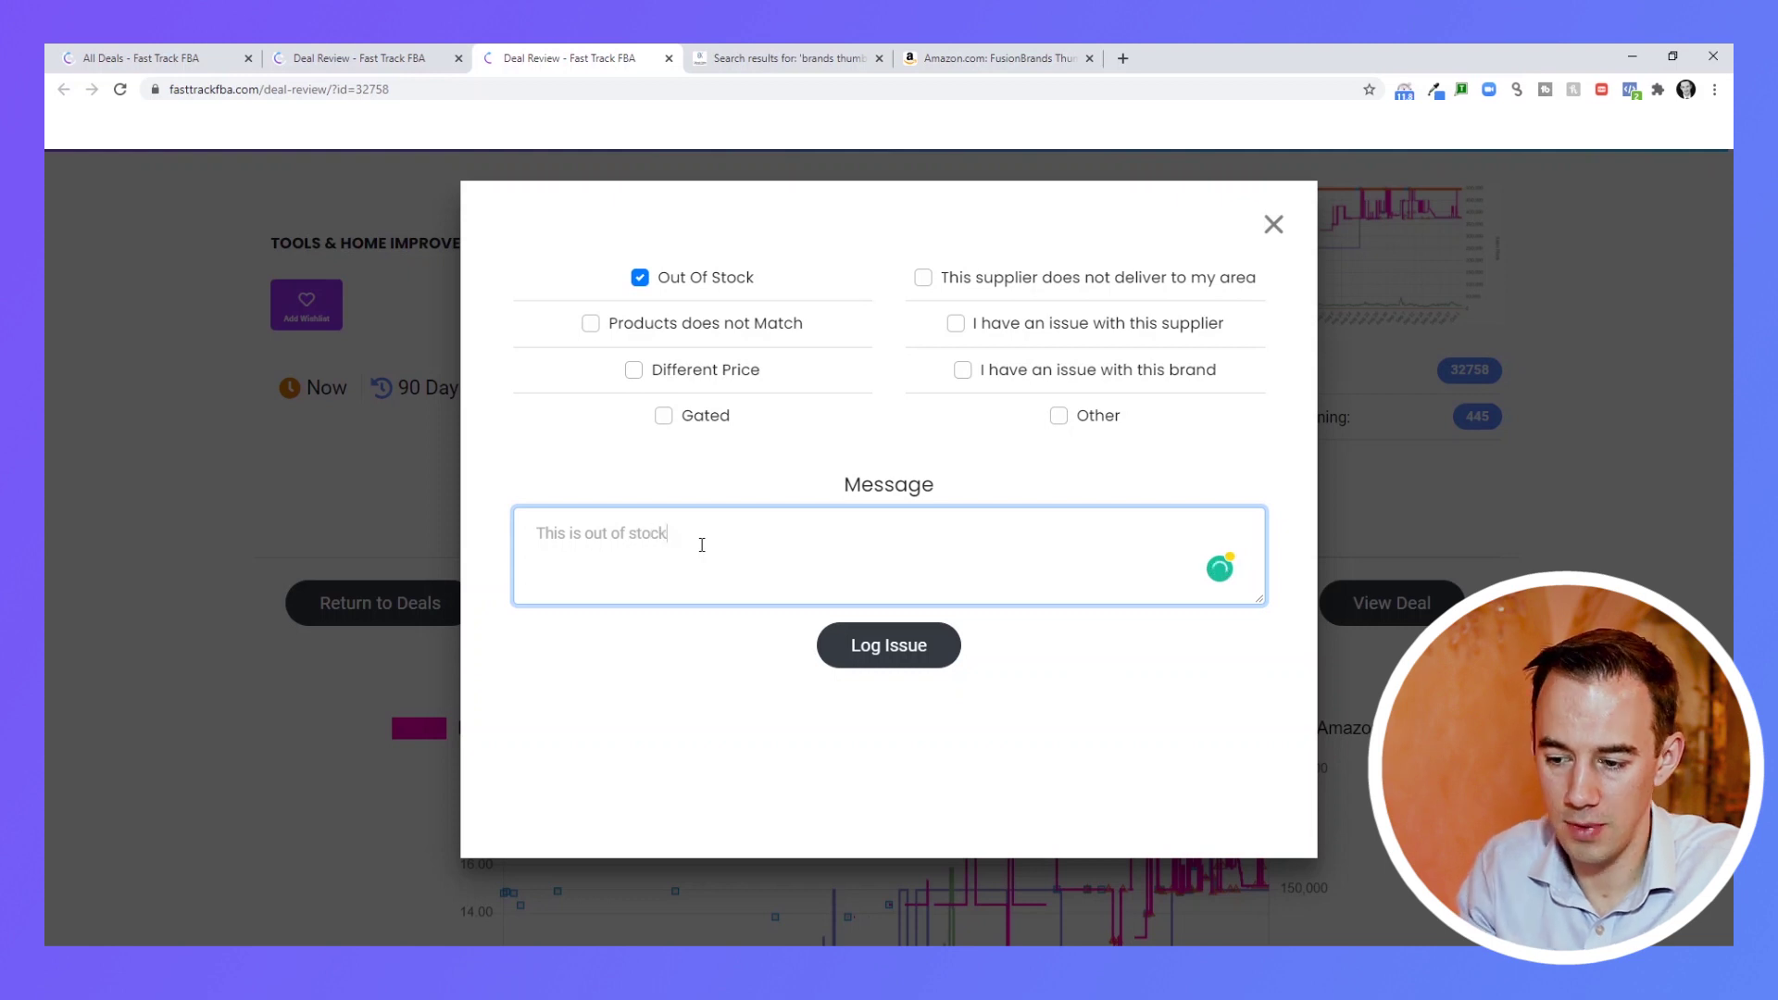
left_click(904, 639)
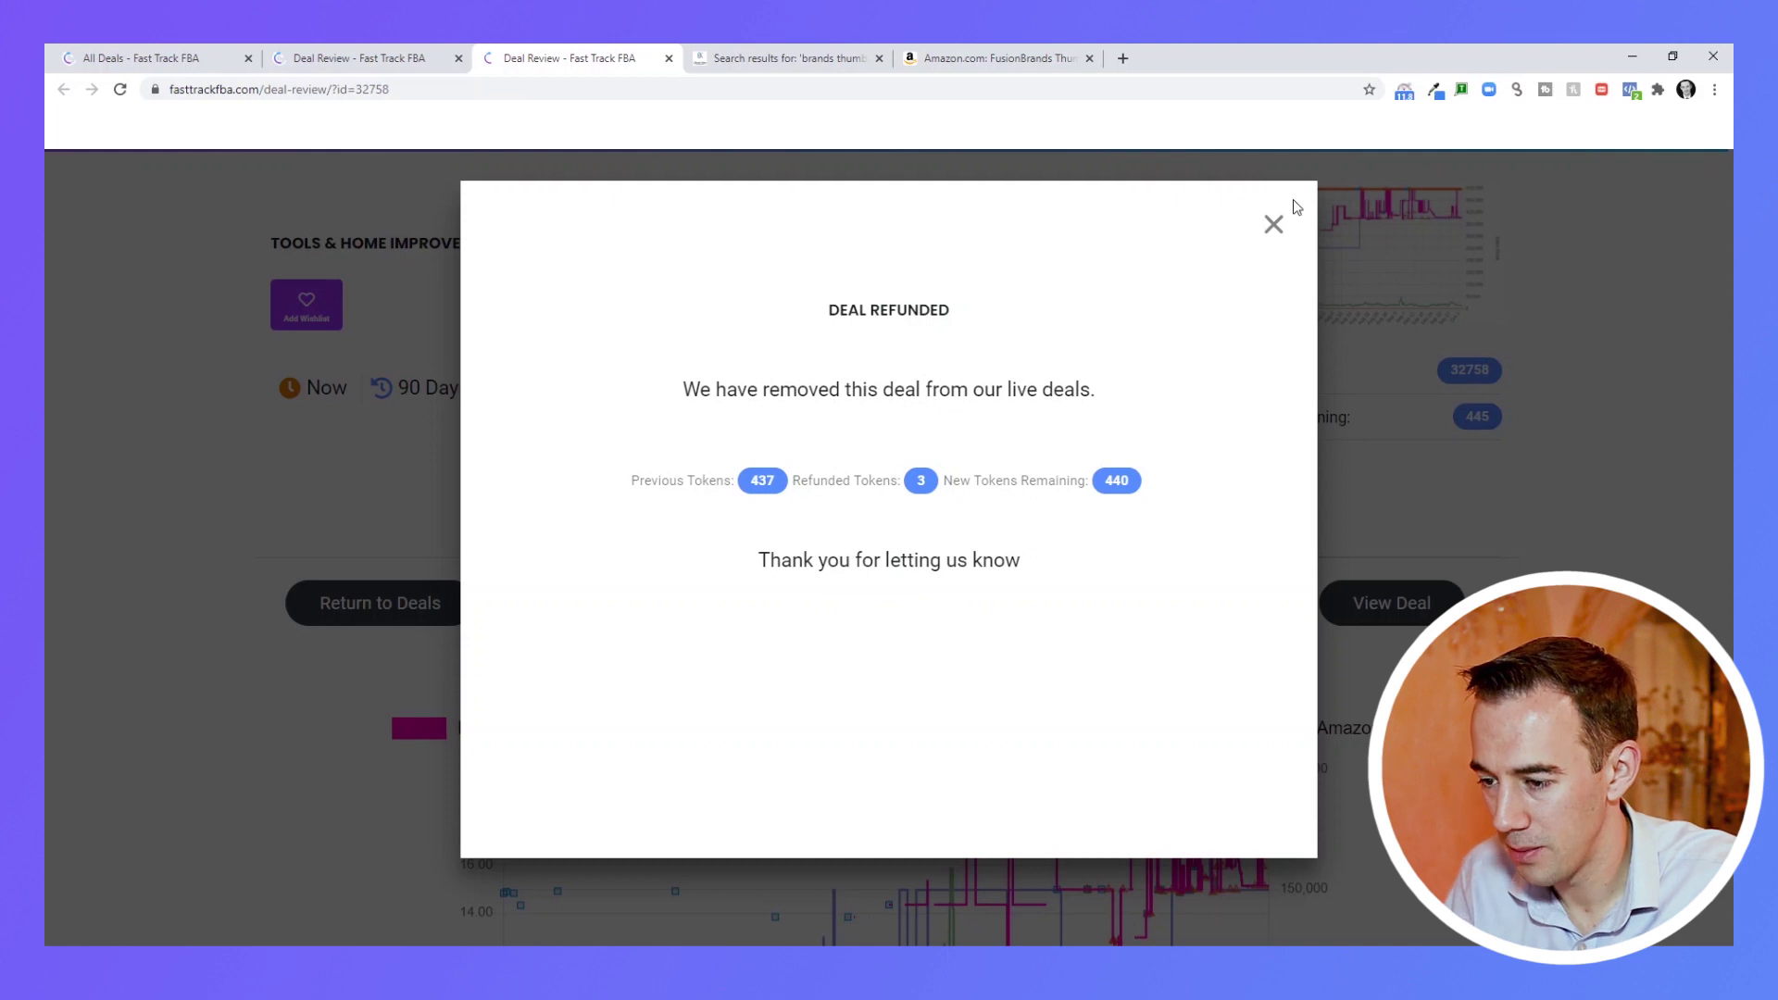
left_click(1274, 224)
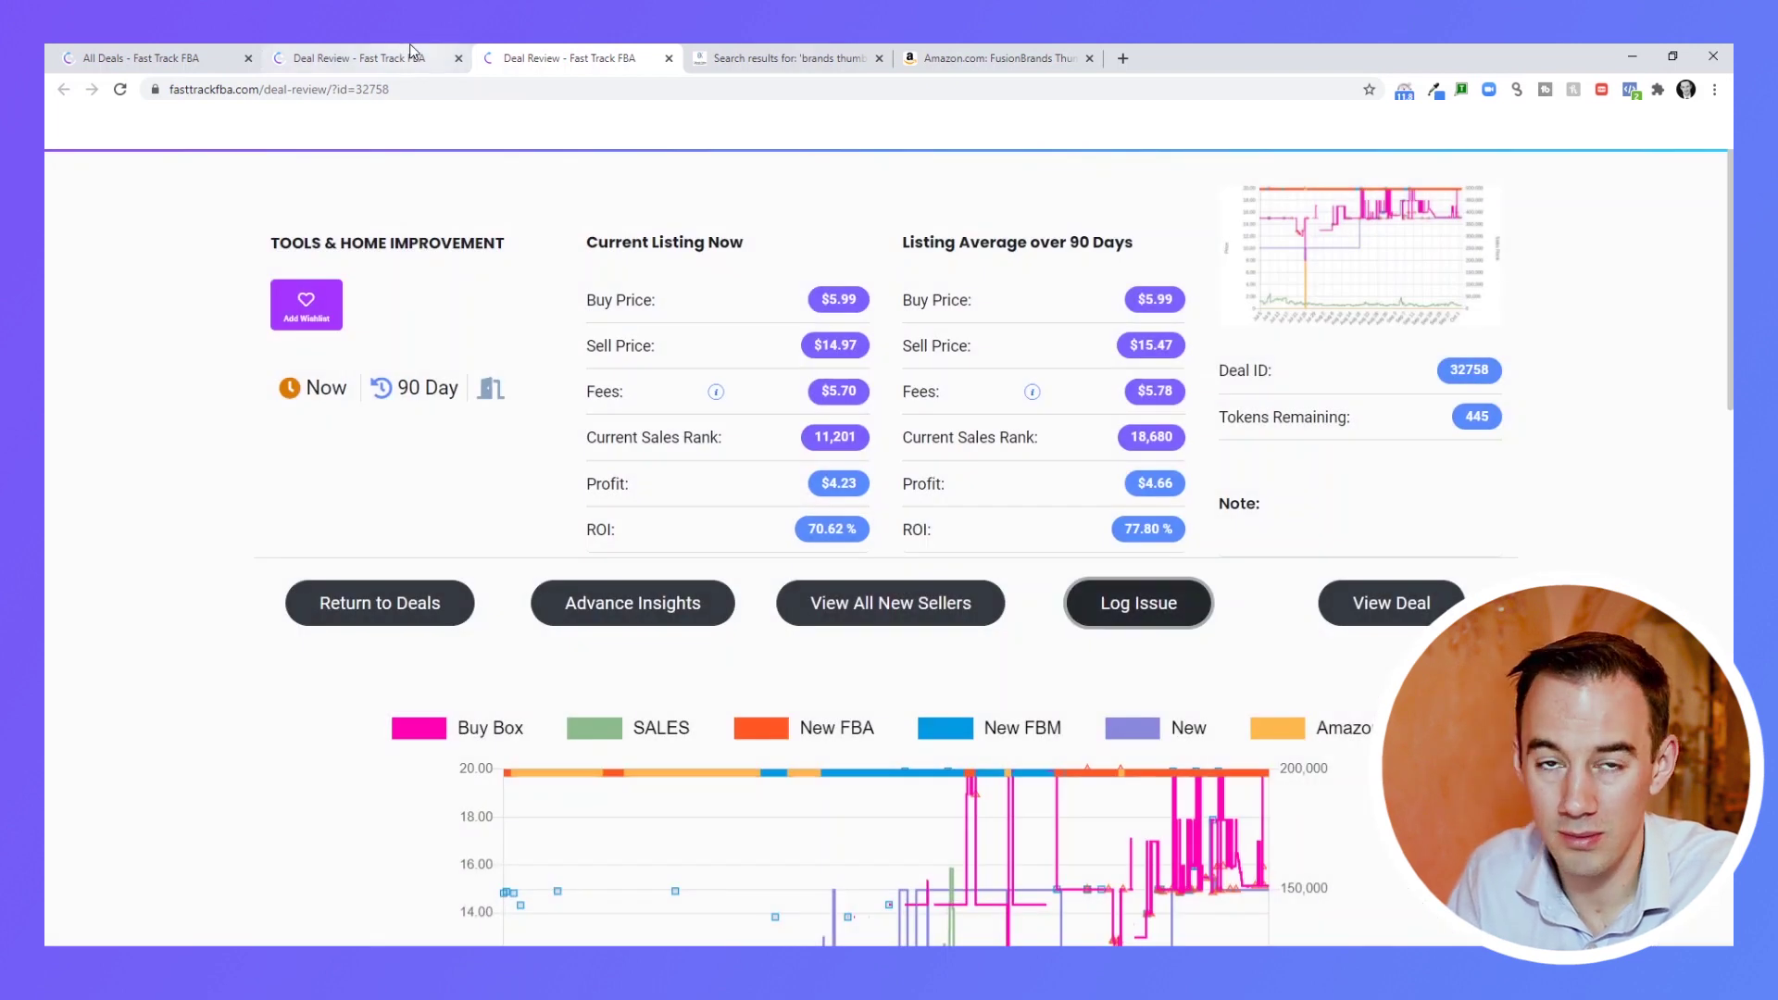
Return to the Home & Kitchen deal review and close the browser tabs opened after it.
left_click(410, 51)
right_click(410, 51)
left_click(469, 270)
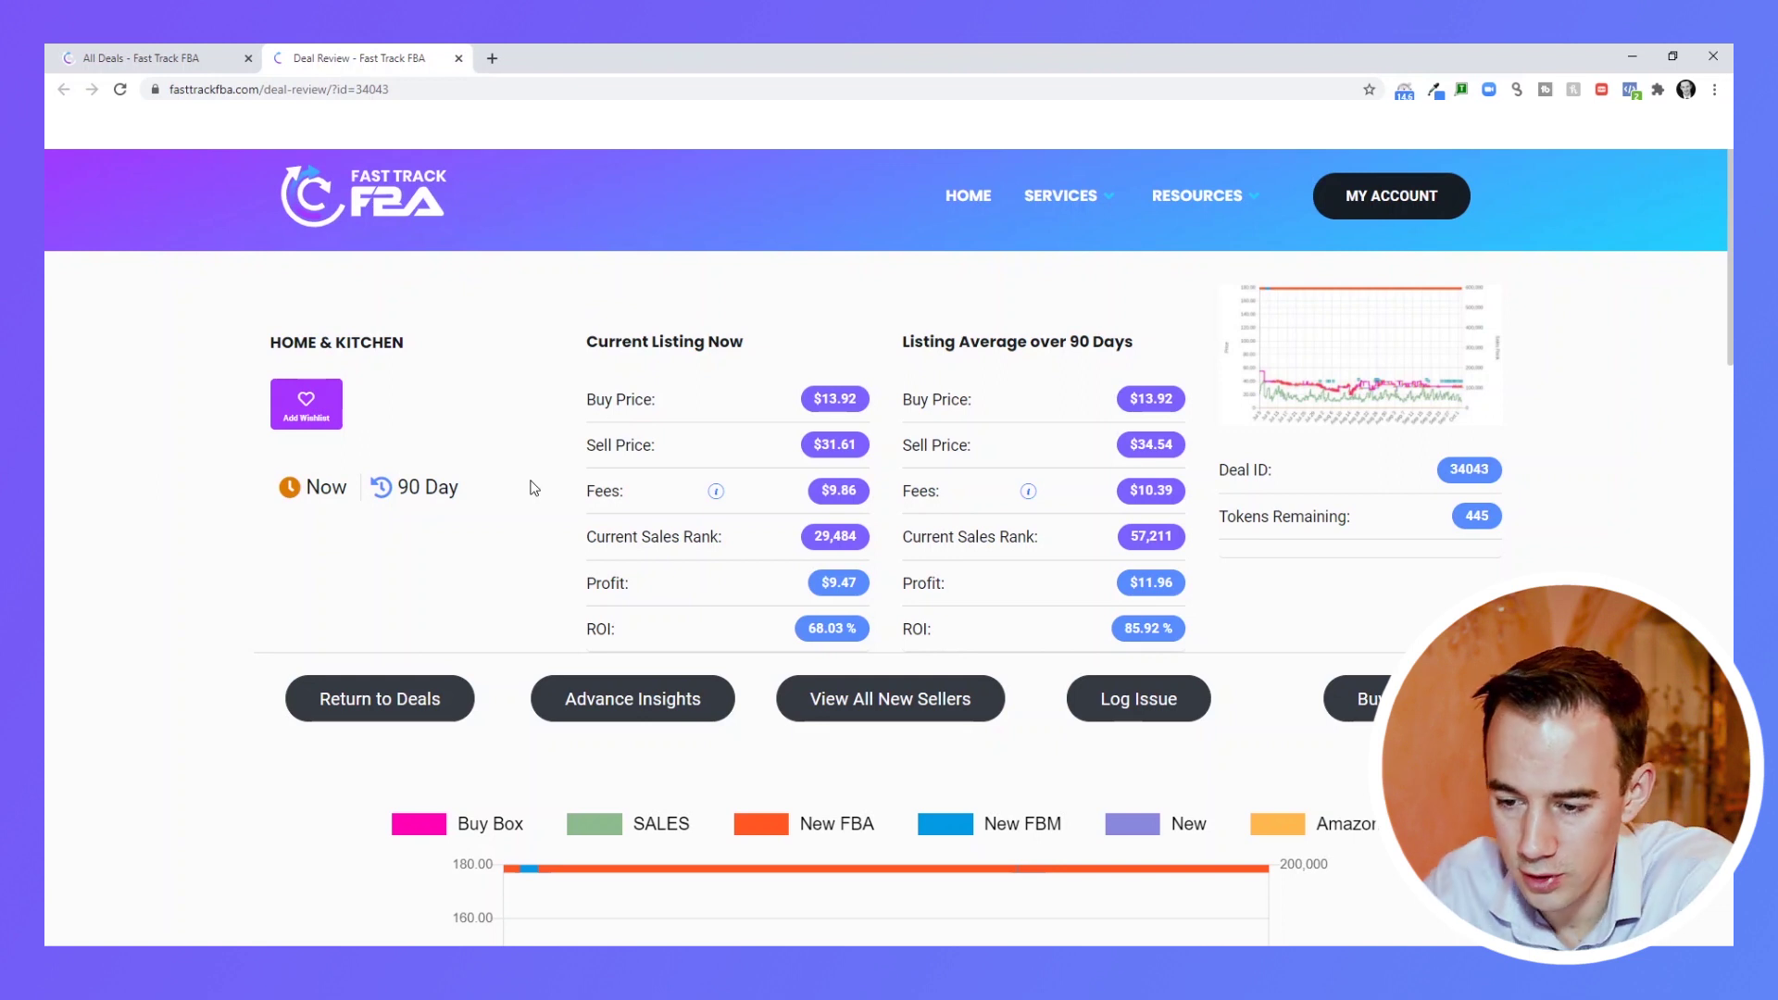
Examine the Home & Kitchen deal's current and 90-day listing figures against its three-month price, sales rank and offer charts.
scroll(535, 488, "down", 1)
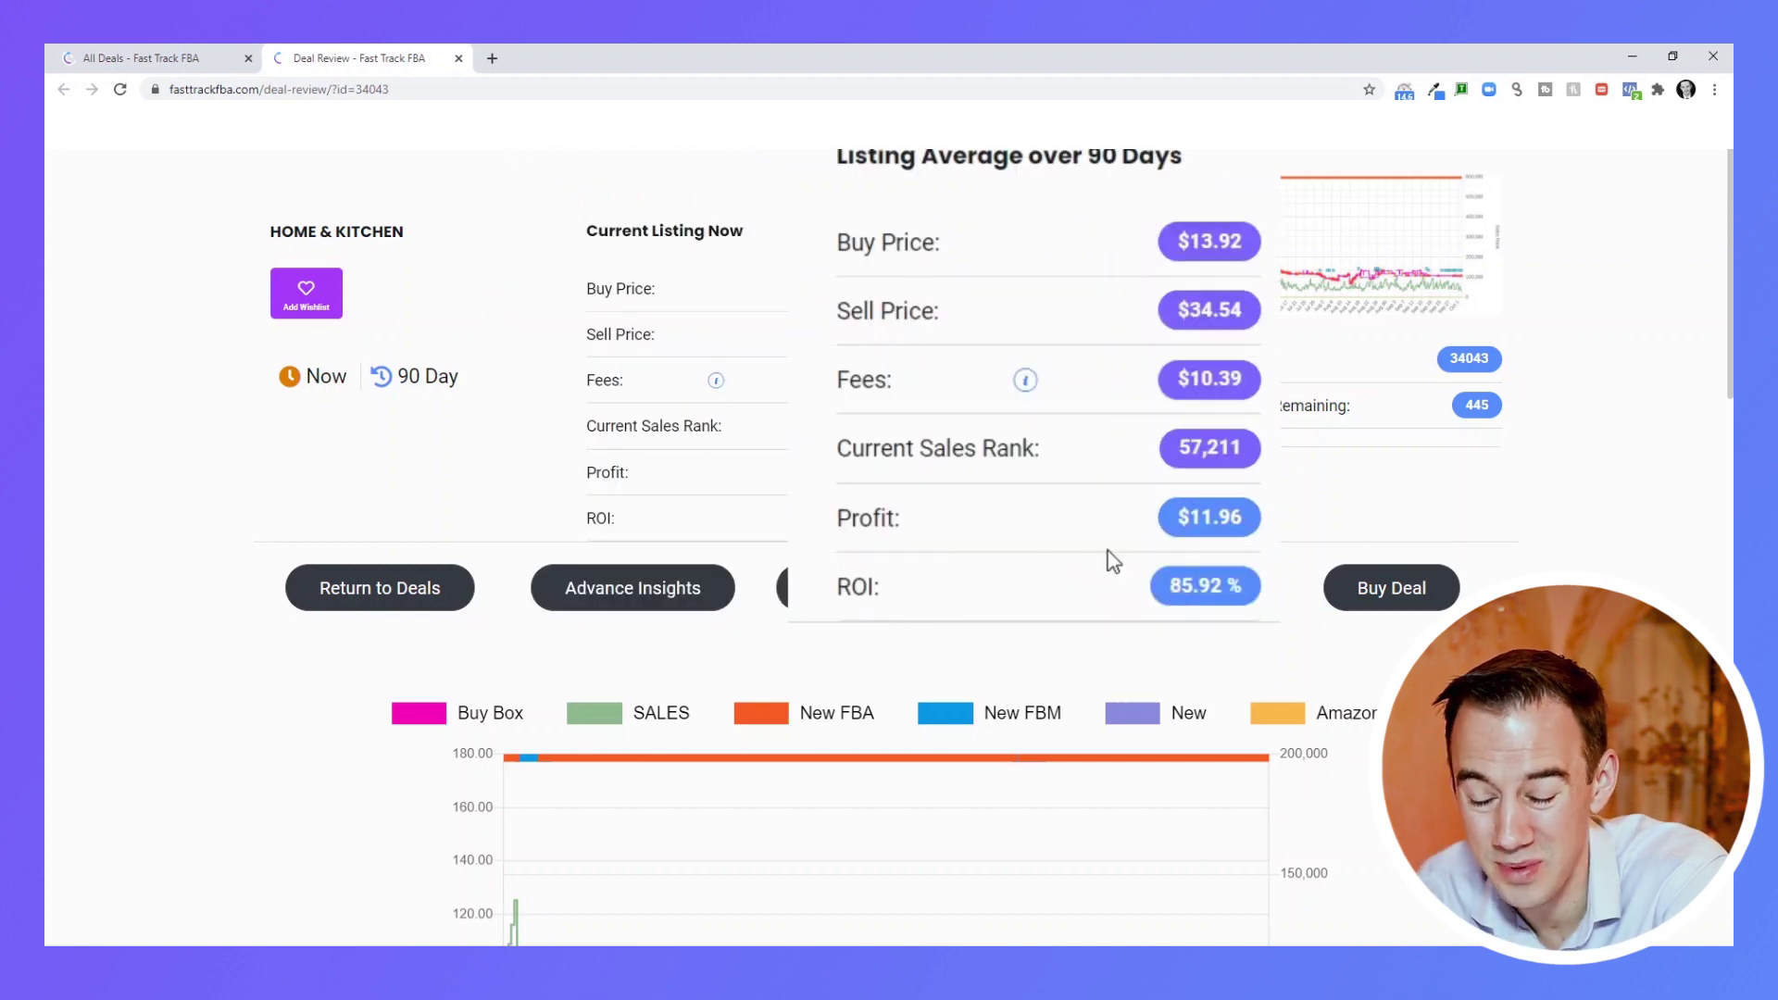
scroll(1085, 501, "down", 3)
scroll(1086, 500, "down", 3)
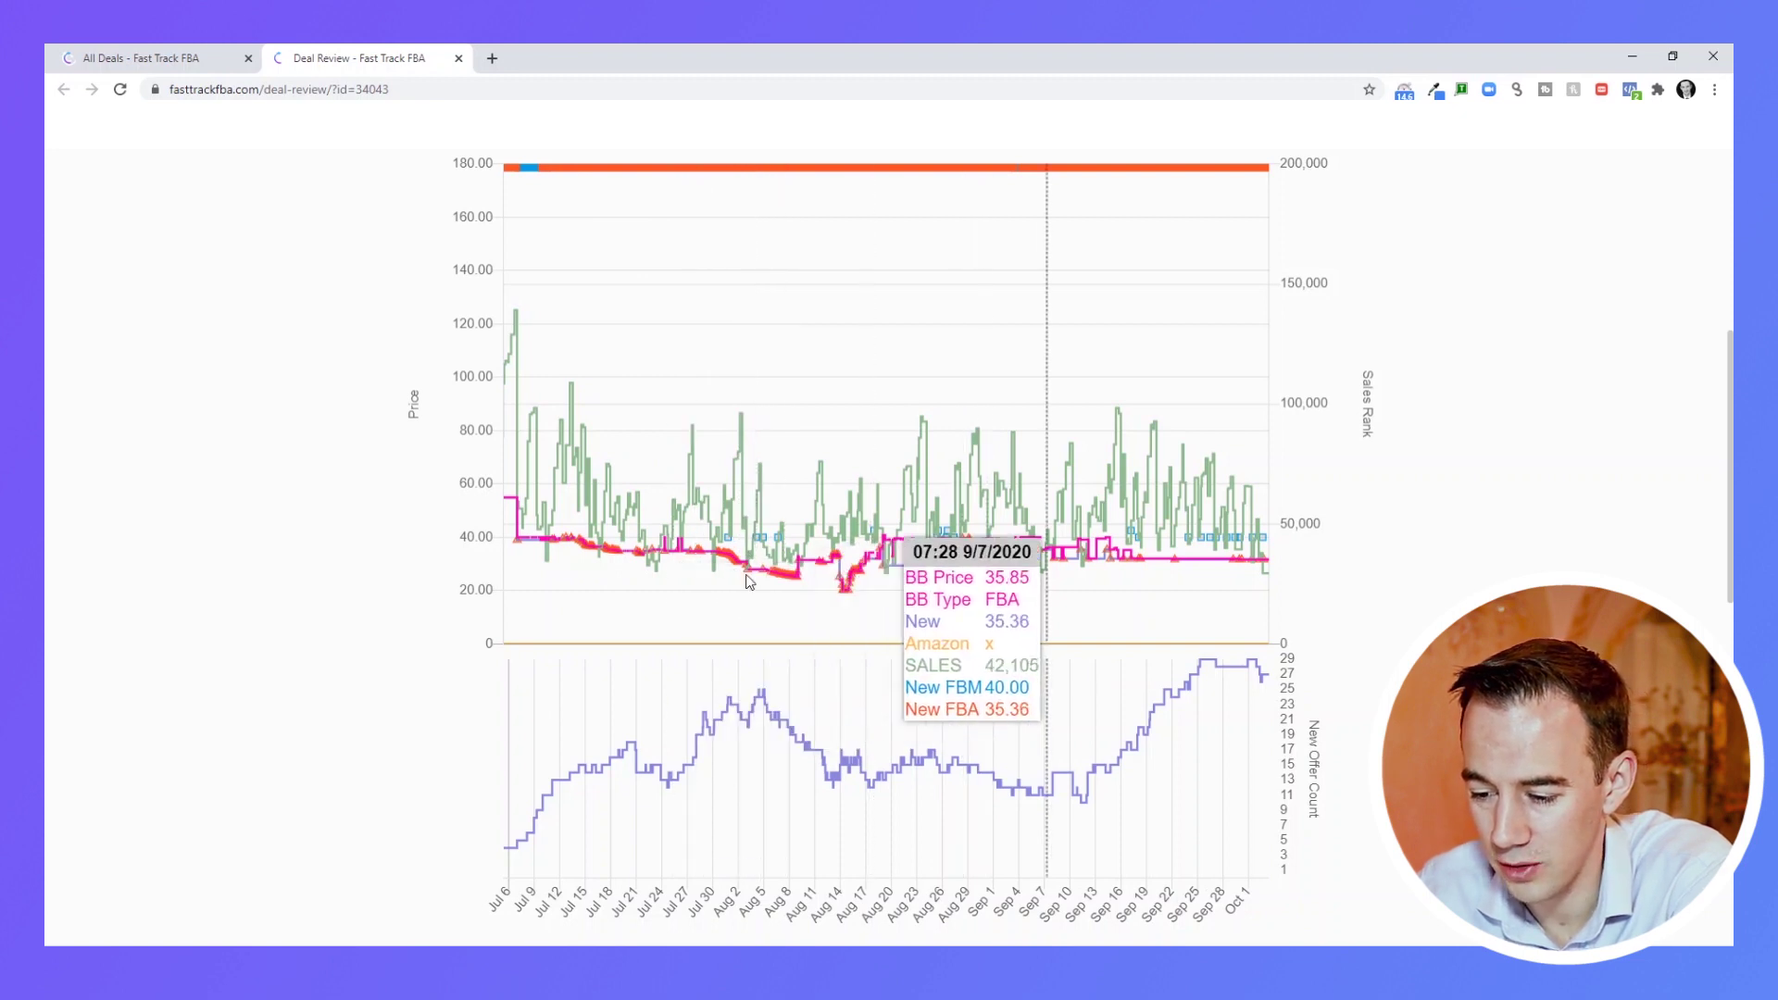
scroll(875, 582, "down", 1)
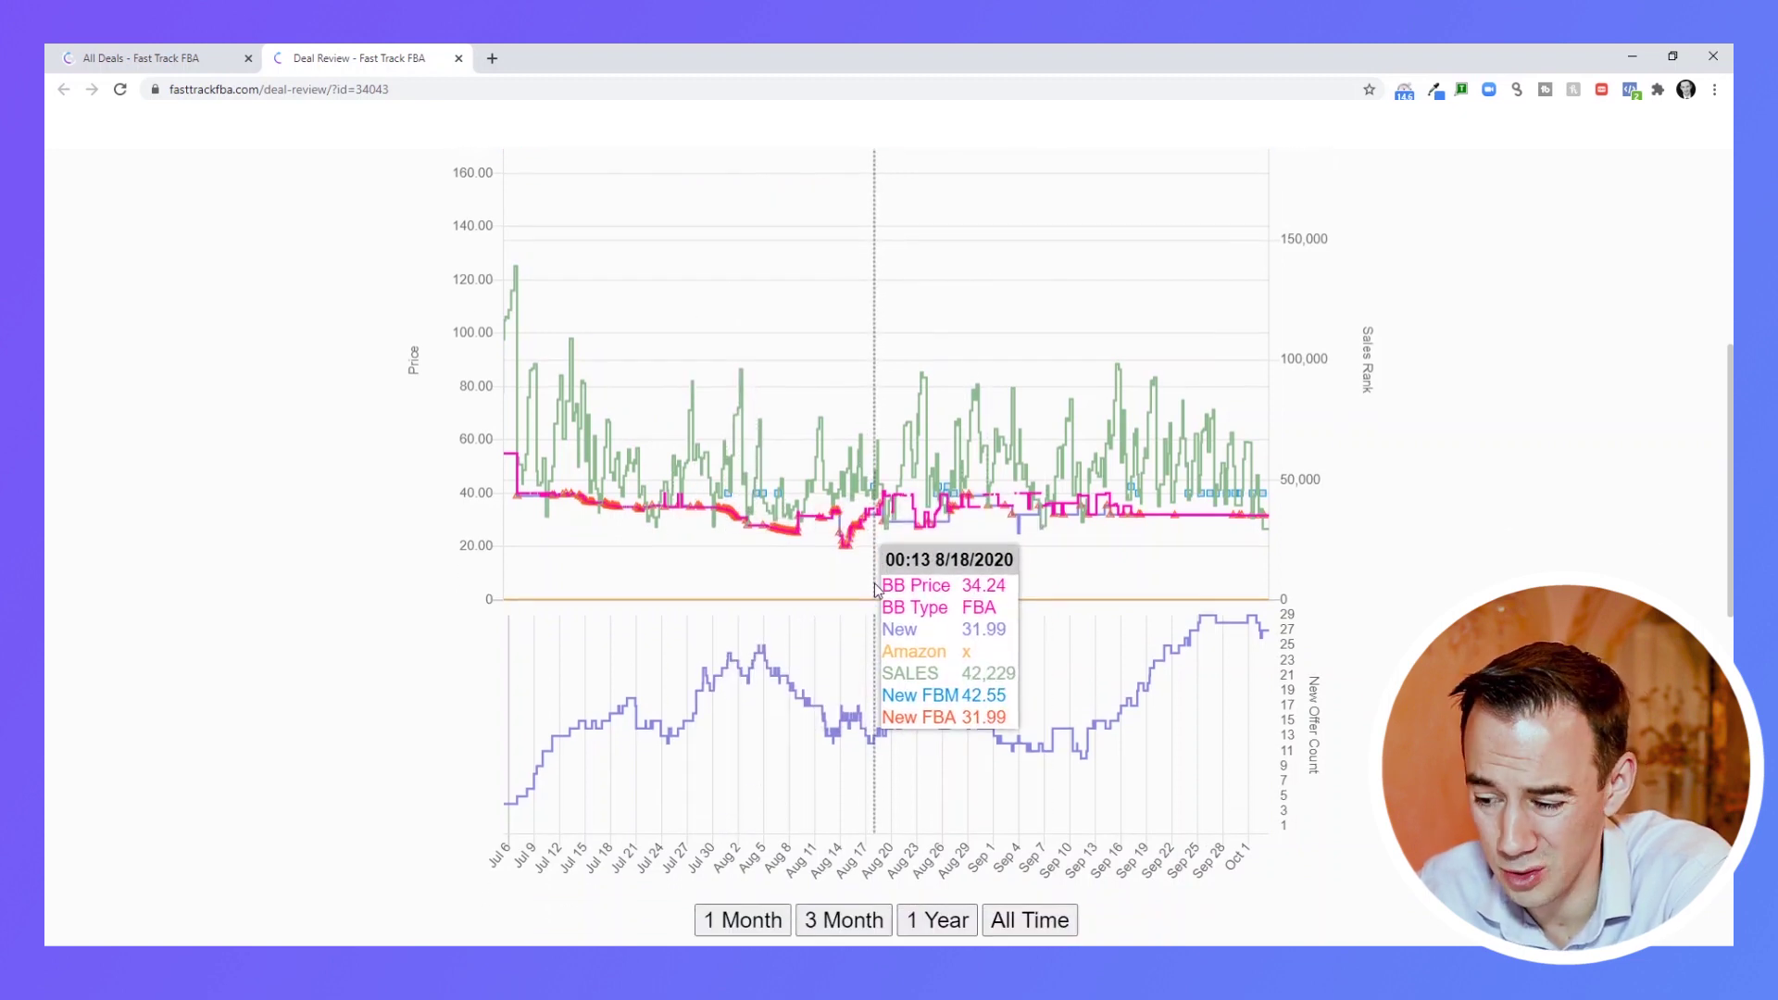
Show one year of the deal's history and compare the price and sales rank trends with the listing figures.
left_click(917, 919)
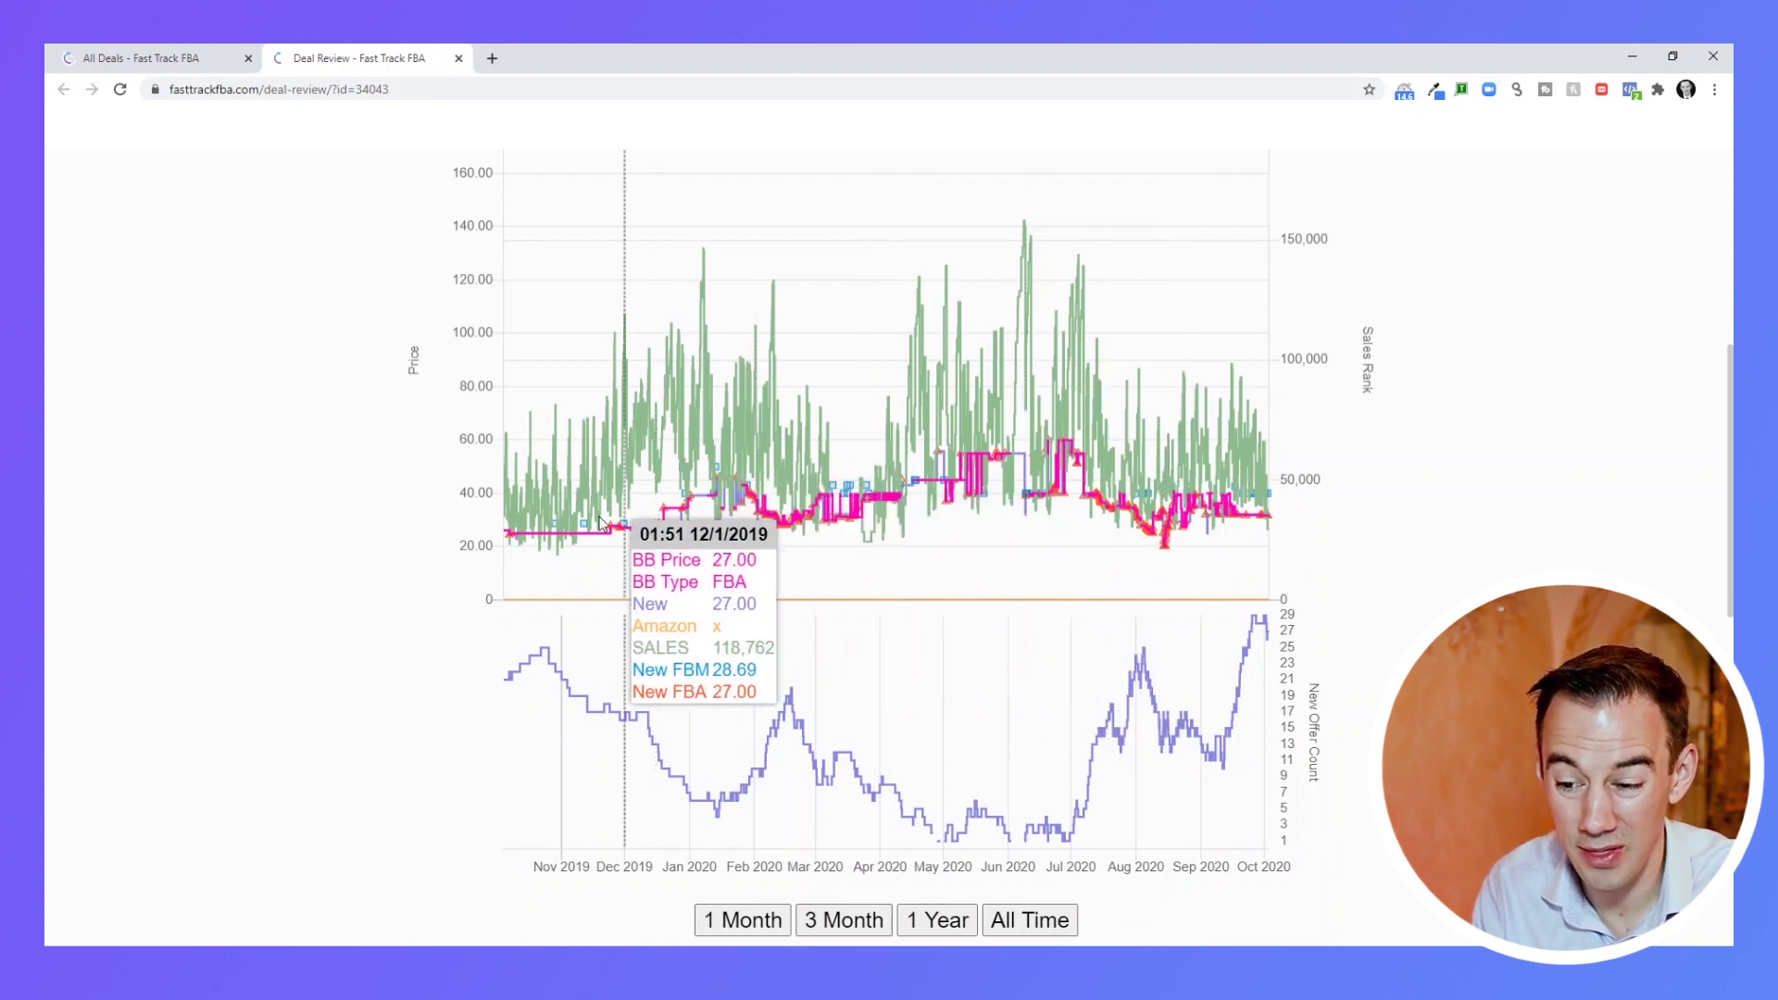
scroll(938, 410, "up", 7)
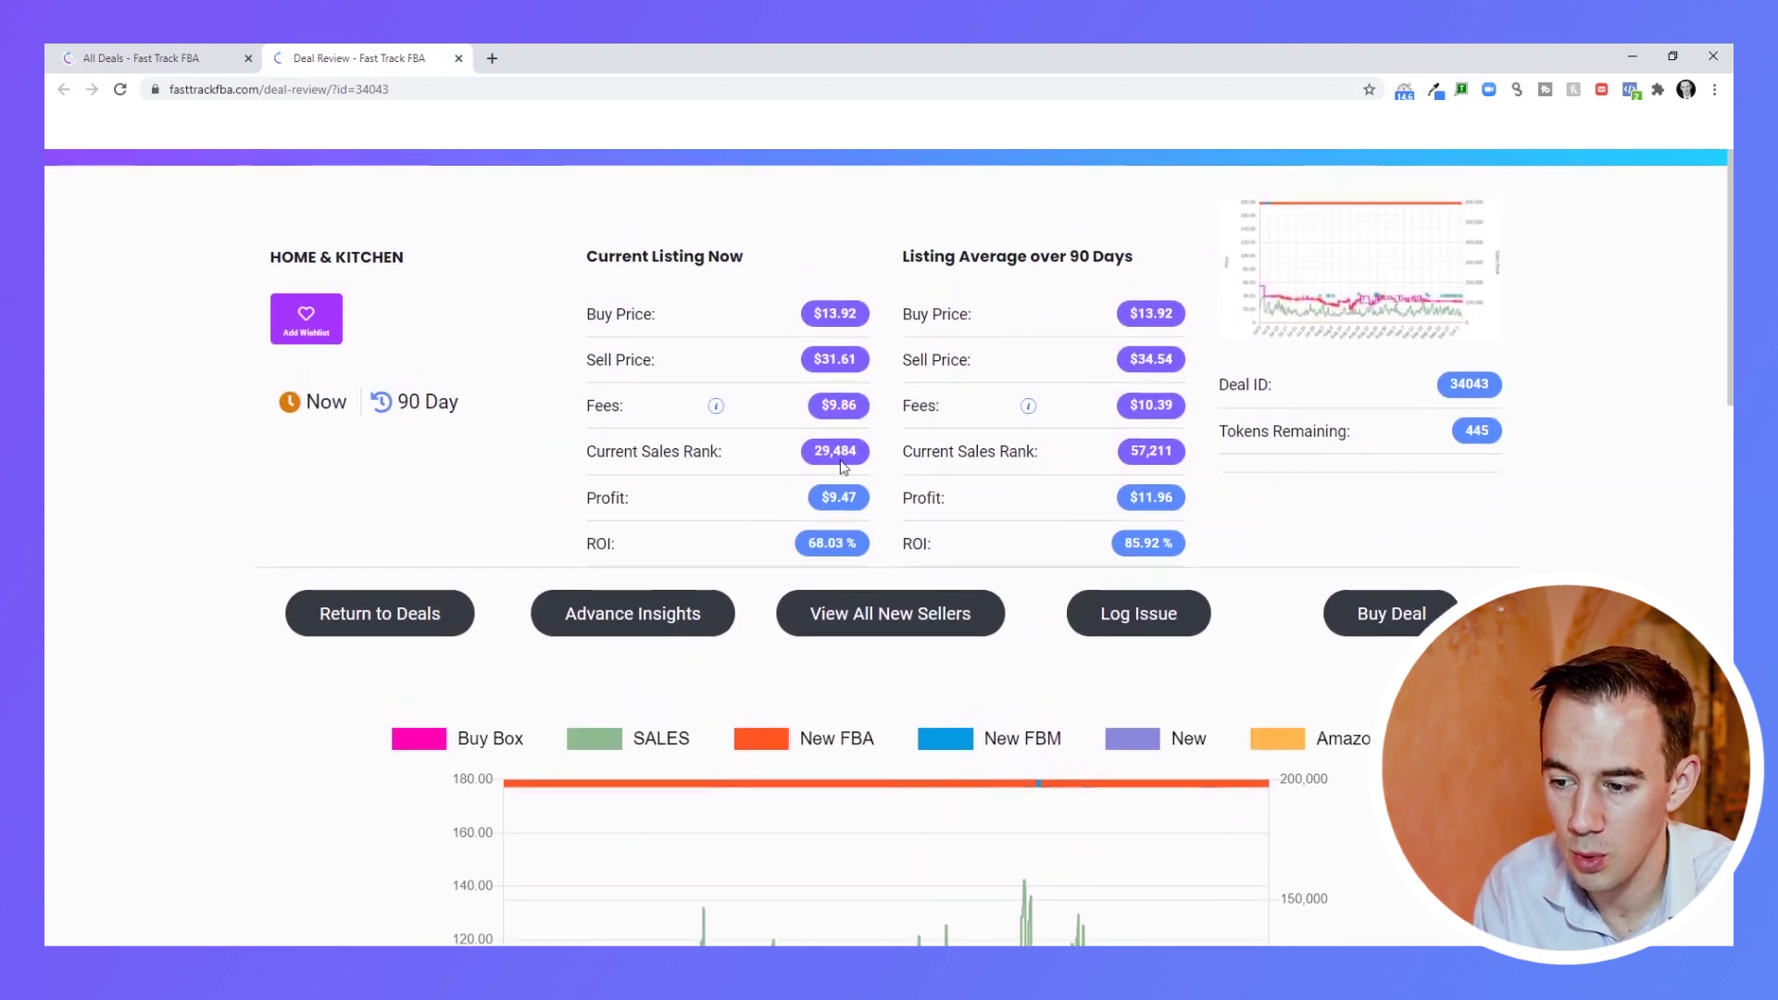
scroll(843, 463, "down", 6)
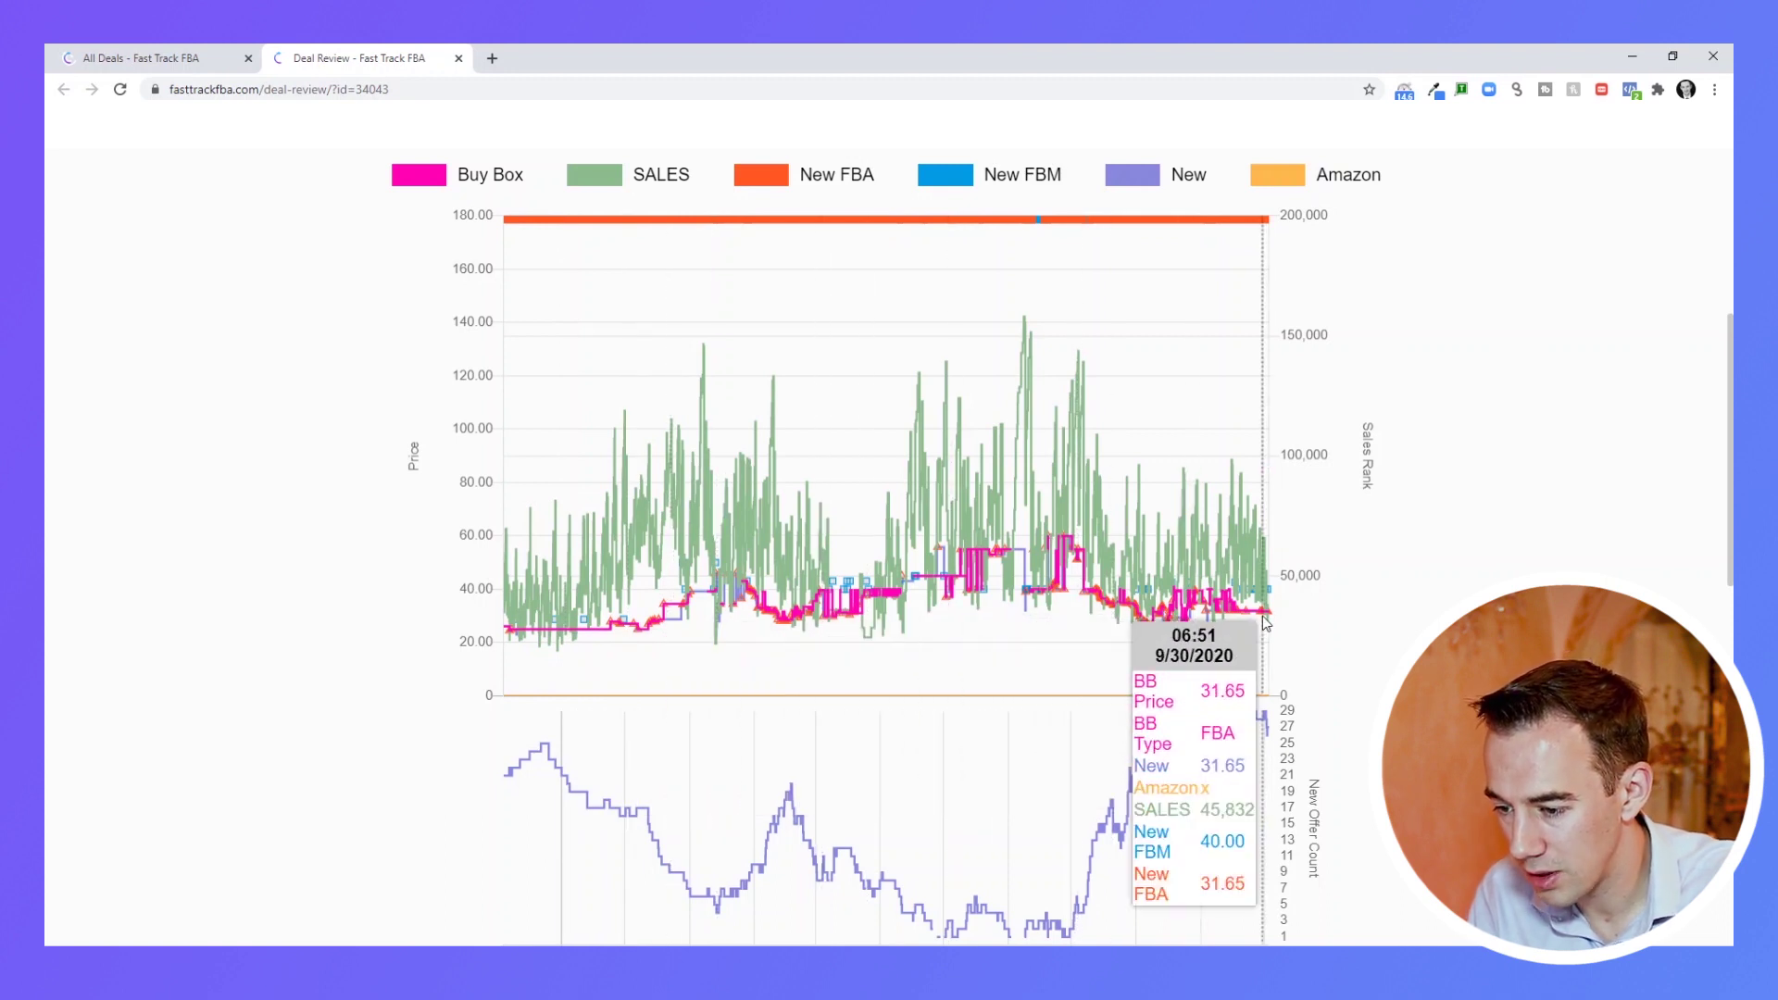
scroll(1120, 603, "up", 5)
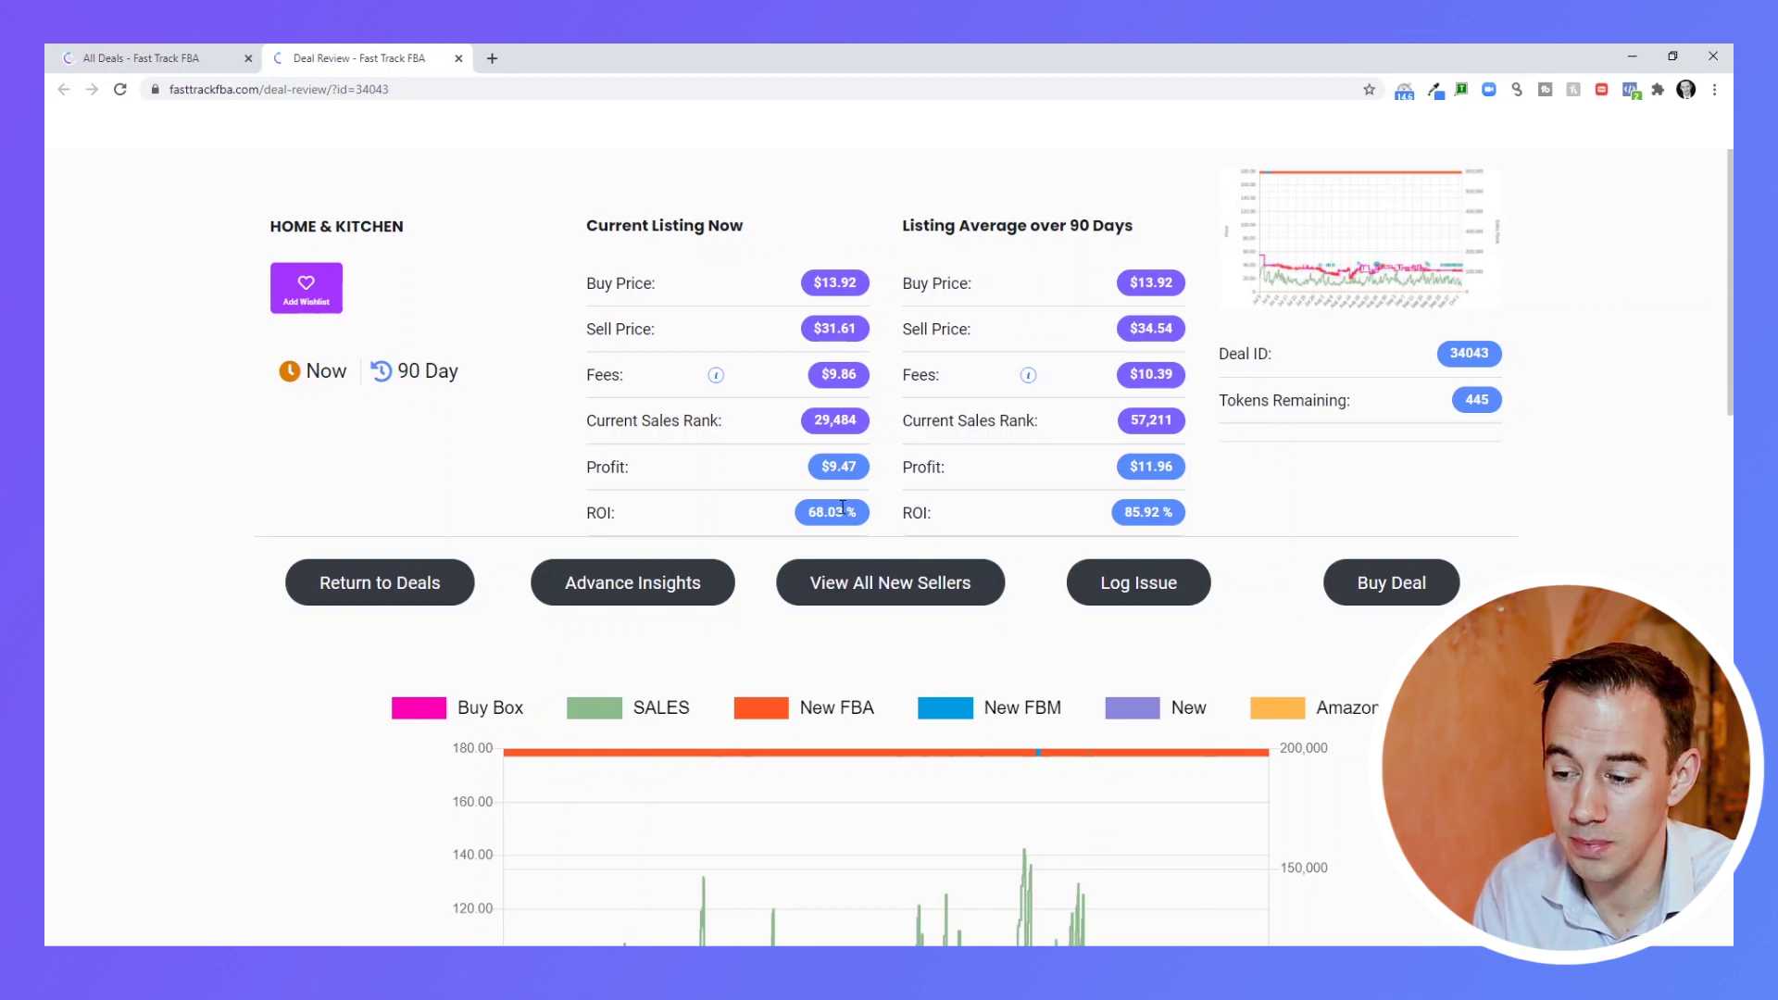
scroll(843, 508, "down", 5)
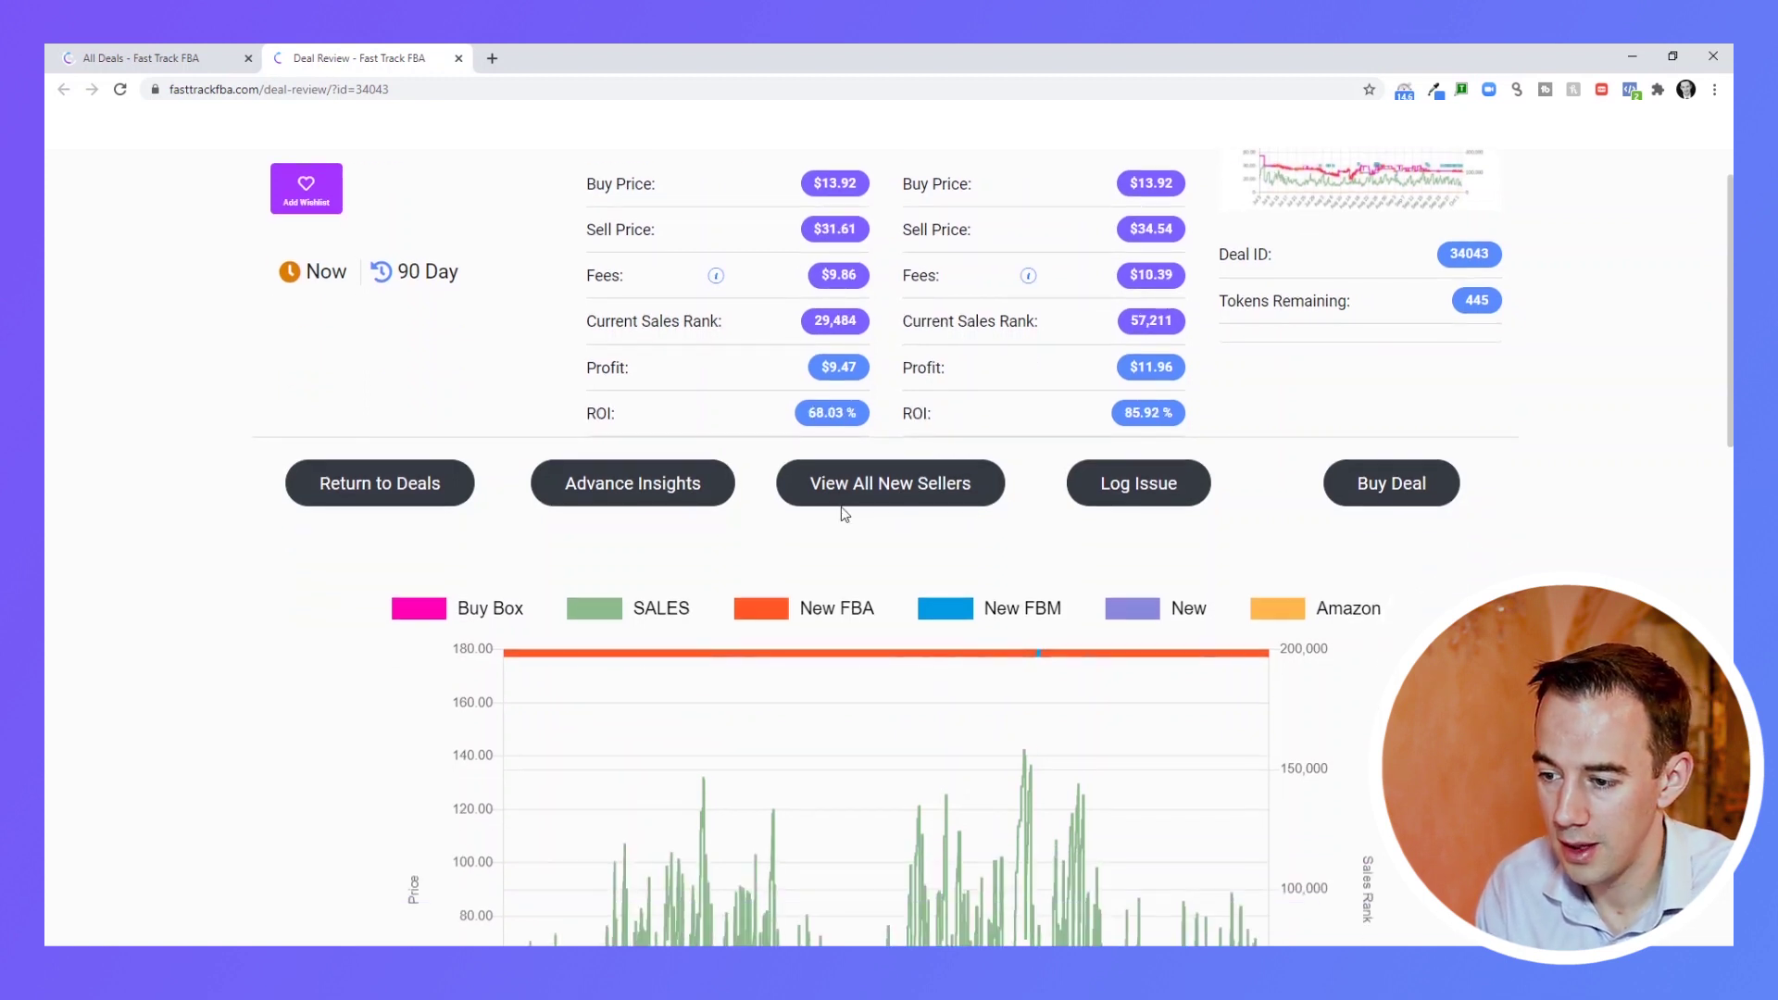
scroll(843, 507, "up", 5)
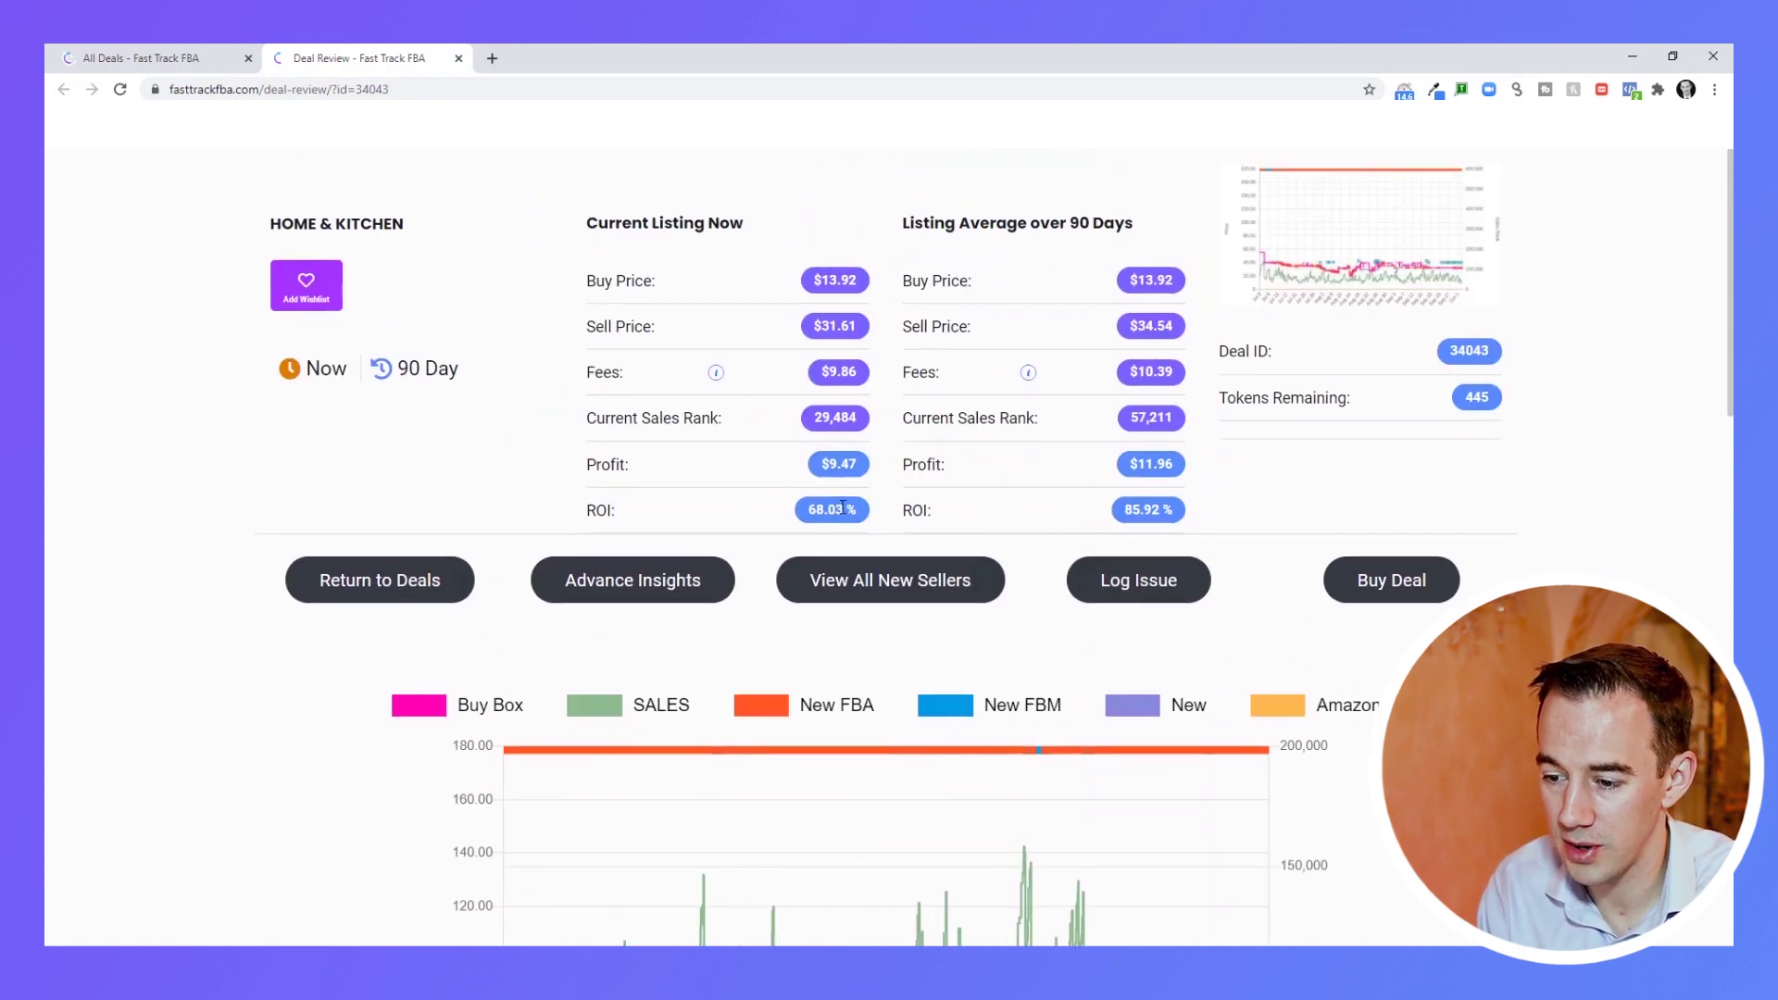
View all new sellers for the deal and compare their prices, fulfilment methods and ratings.
left_click(917, 582)
scroll(917, 580, "down", 2)
scroll(920, 583, "down", 1)
scroll(919, 584, "up", 1)
scroll(920, 583, "down", 7)
scroll(920, 583, "down", 7)
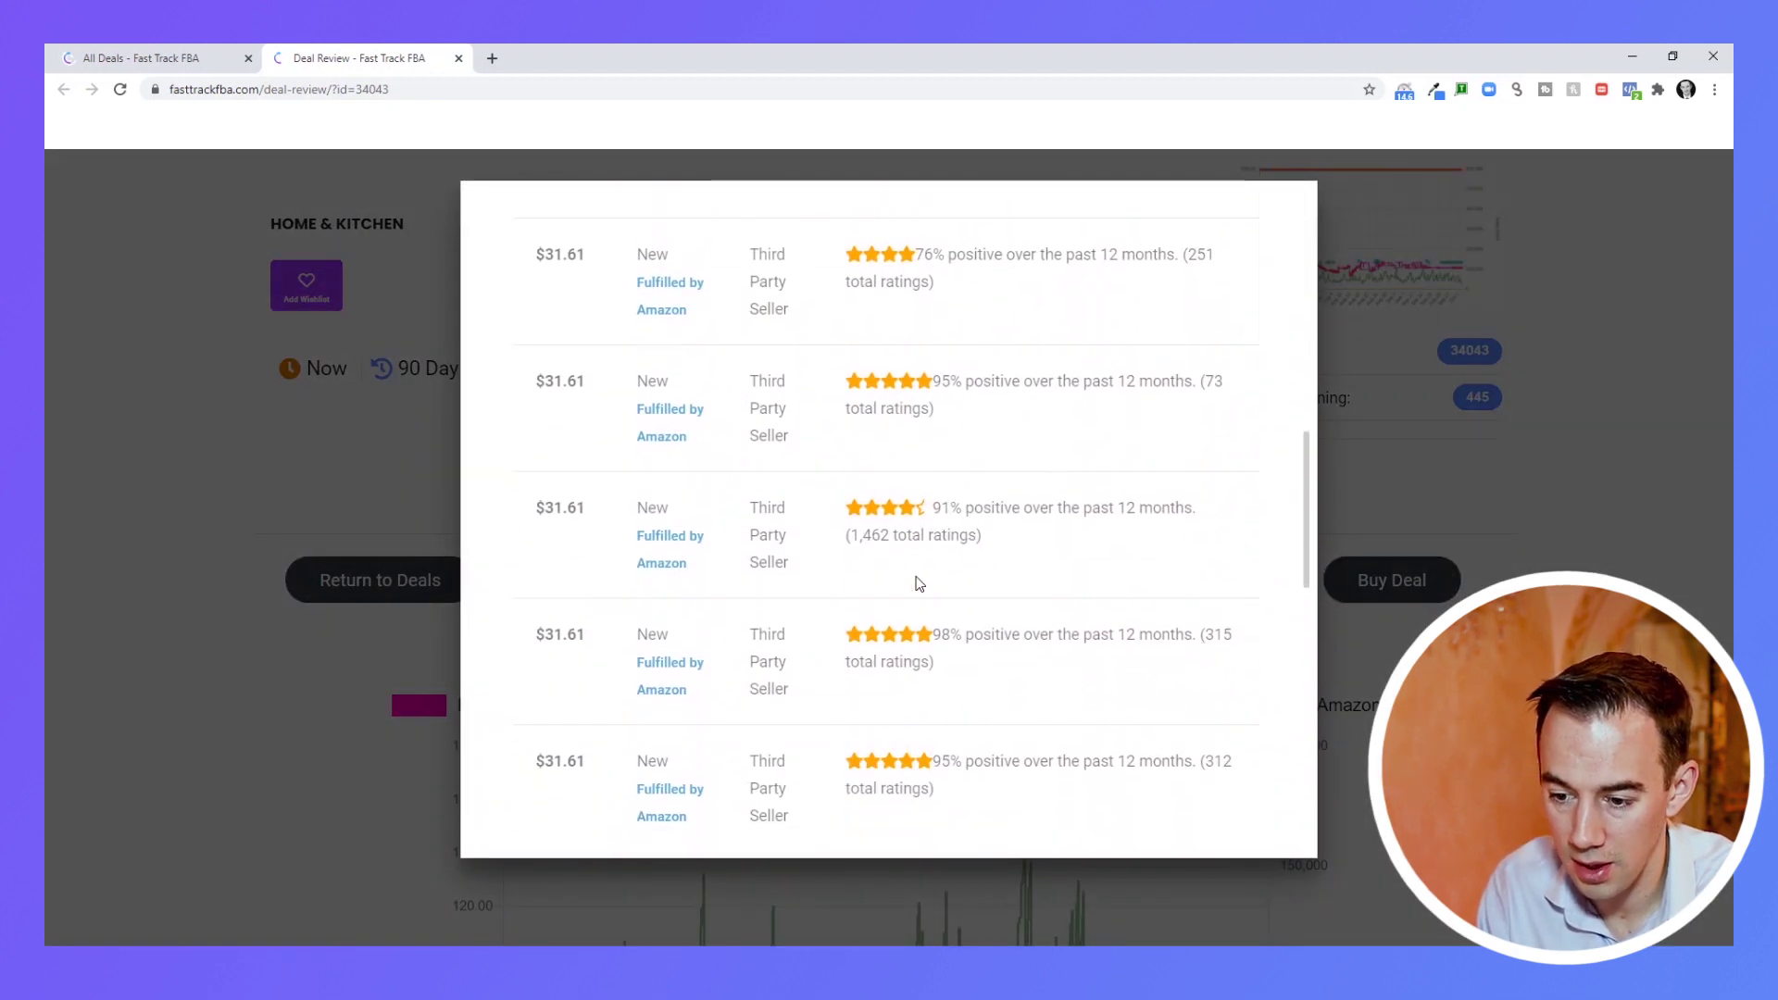
scroll(920, 584, "up", 6)
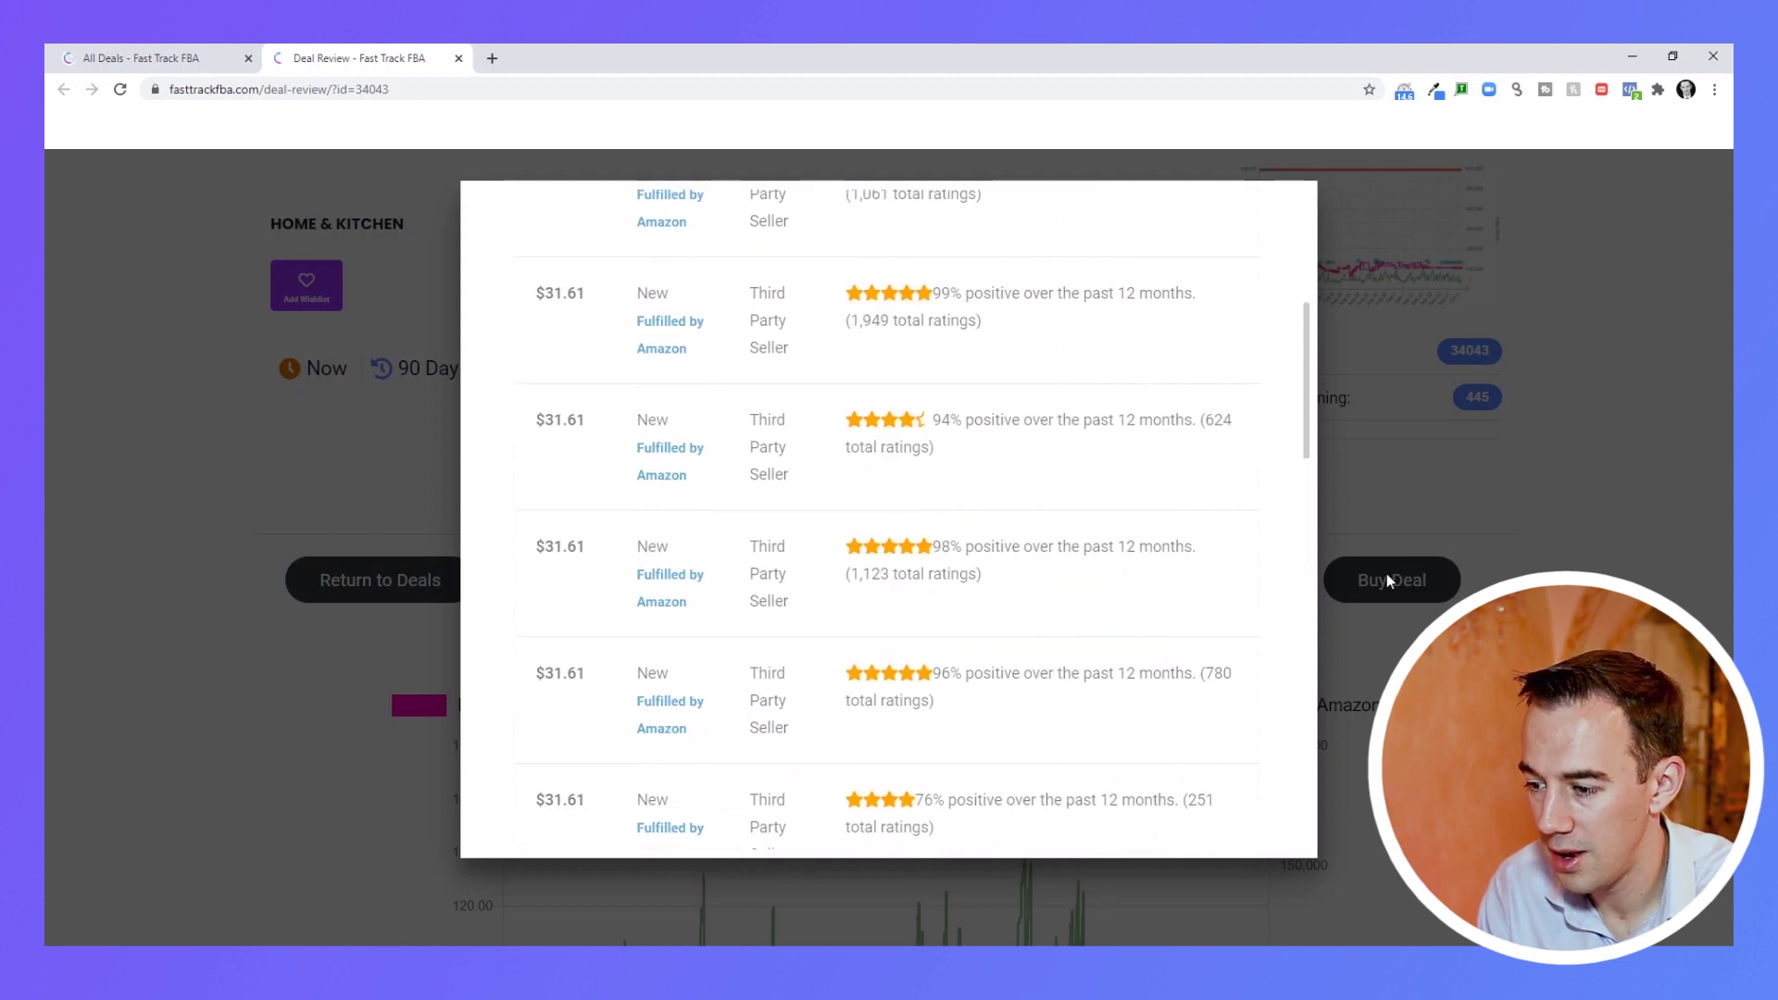
Dismiss the seller list and buy the Home & Kitchen deal for 3 tokens.
left_click(1387, 574)
left_click(1389, 582)
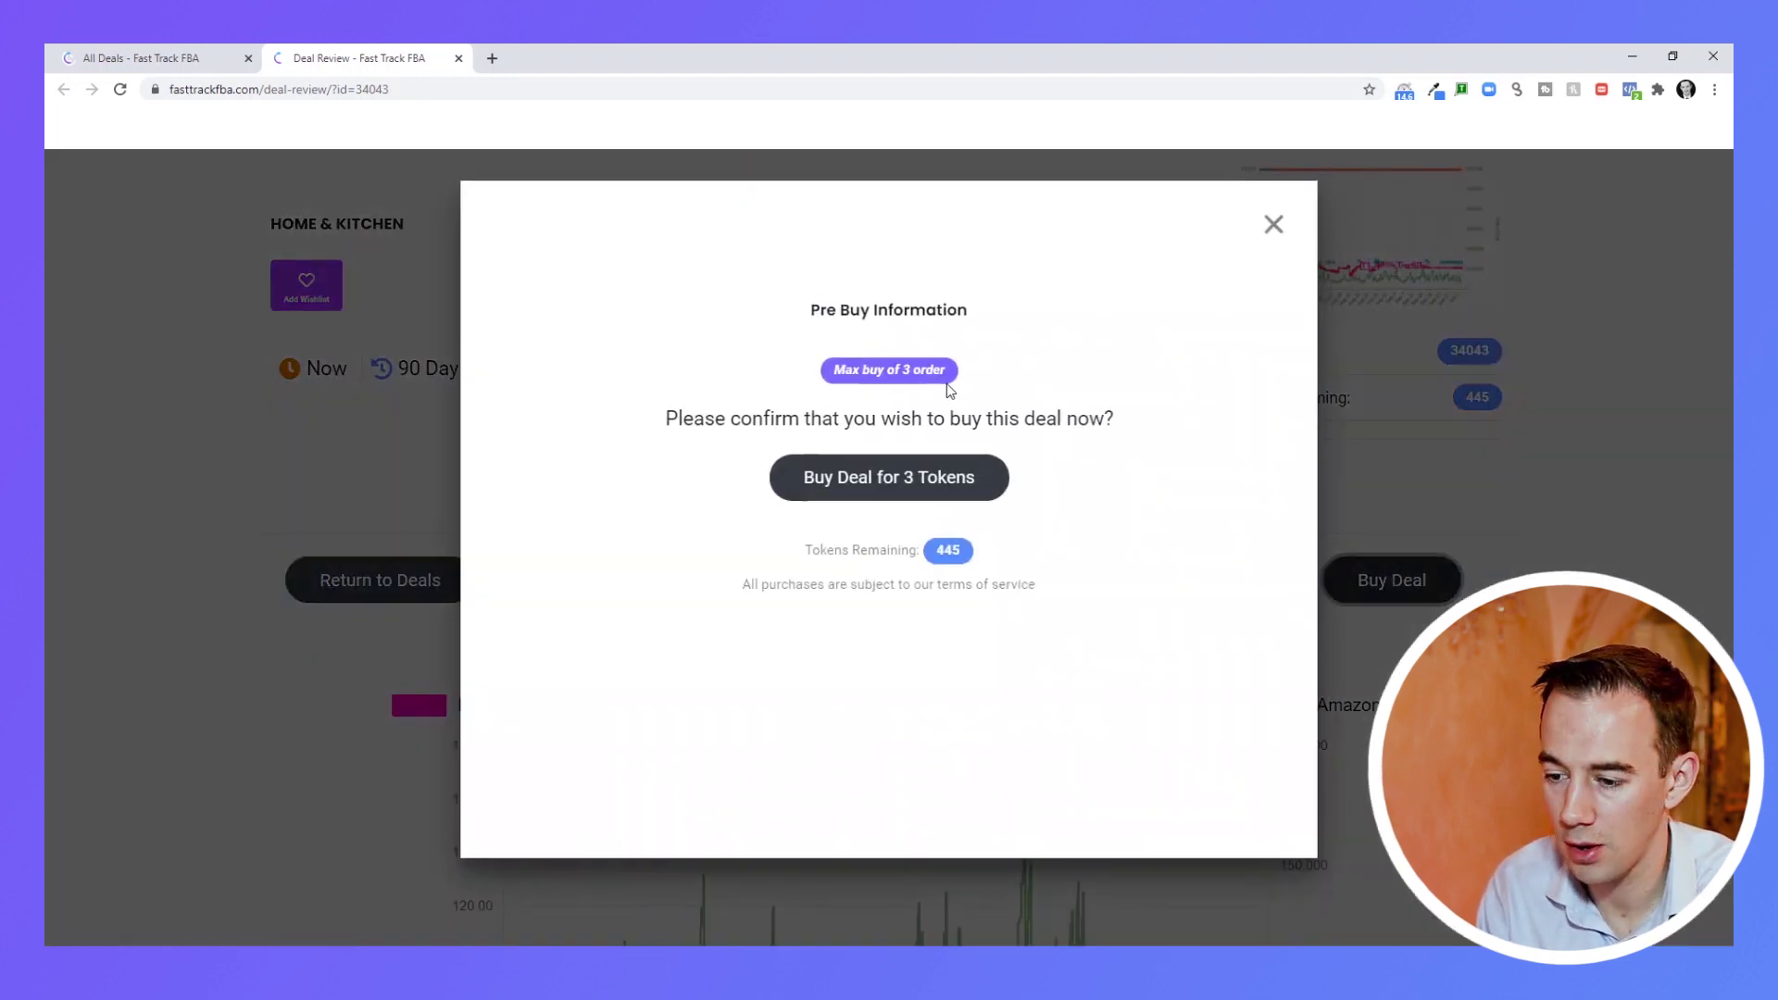
left_click(848, 490)
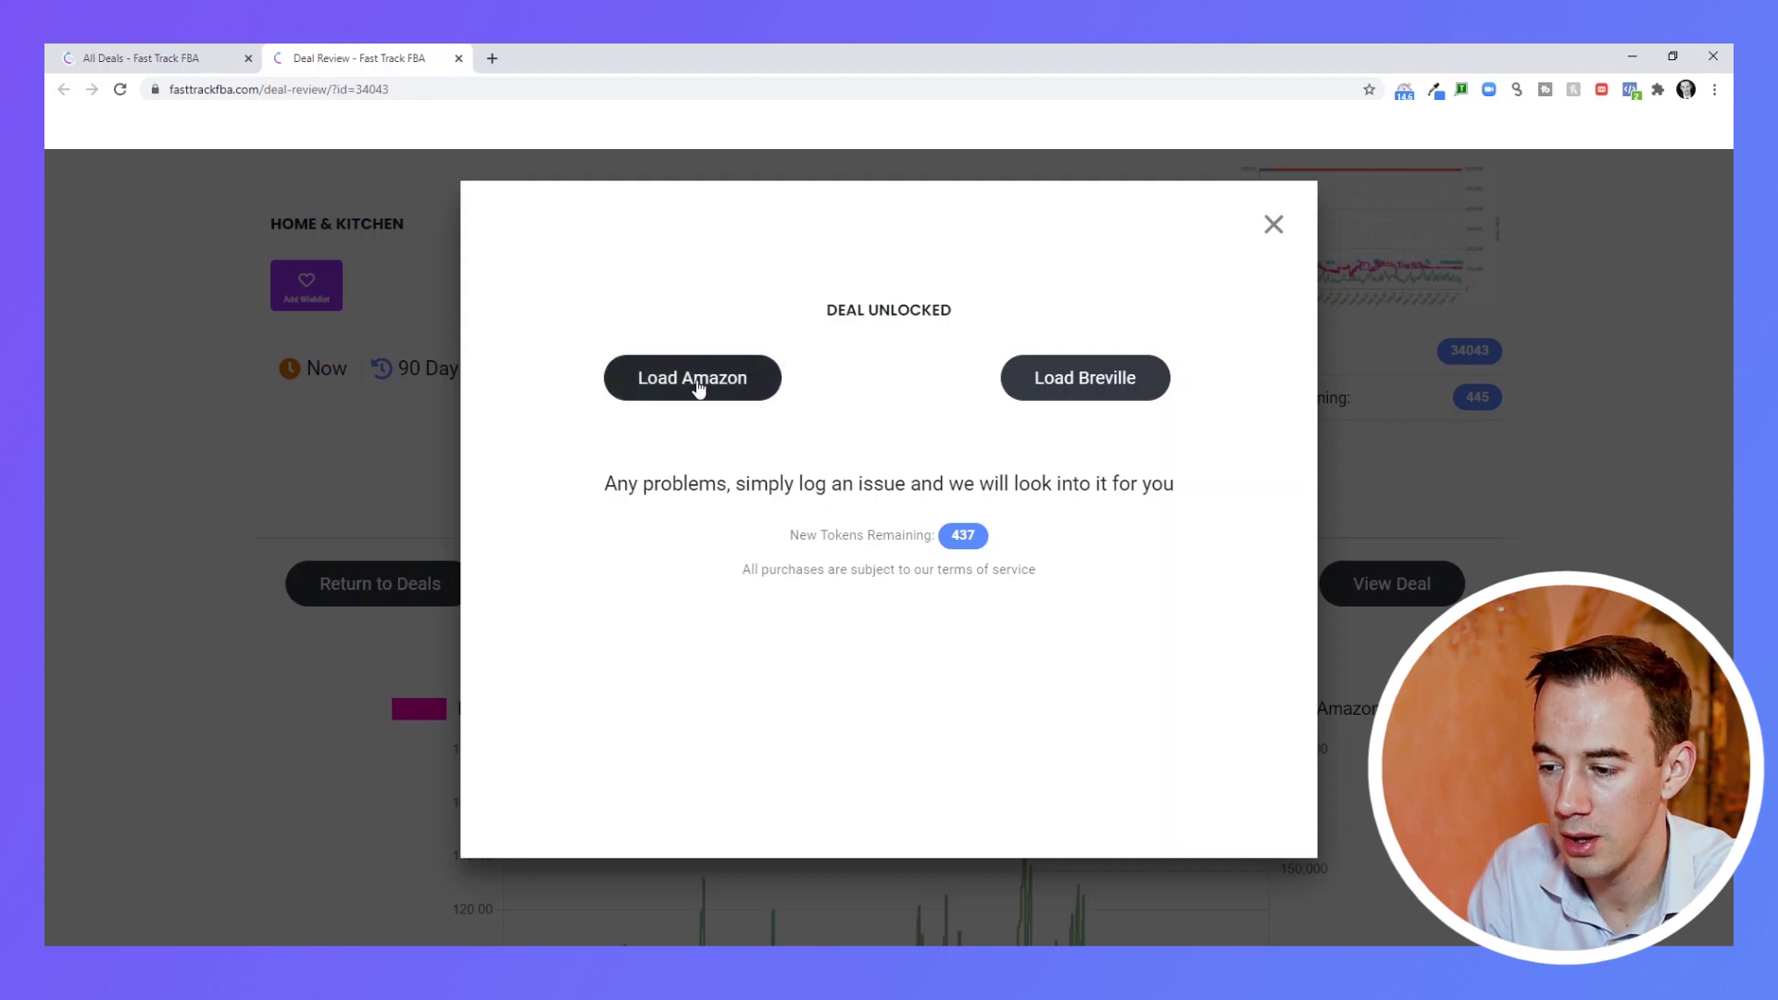
Load the purchased deal's Amazon and Breville pages and clear the email sign-up banner from Breville's Juice Jug page.
left_click(723, 382)
left_click(432, 54)
left_click(1091, 377)
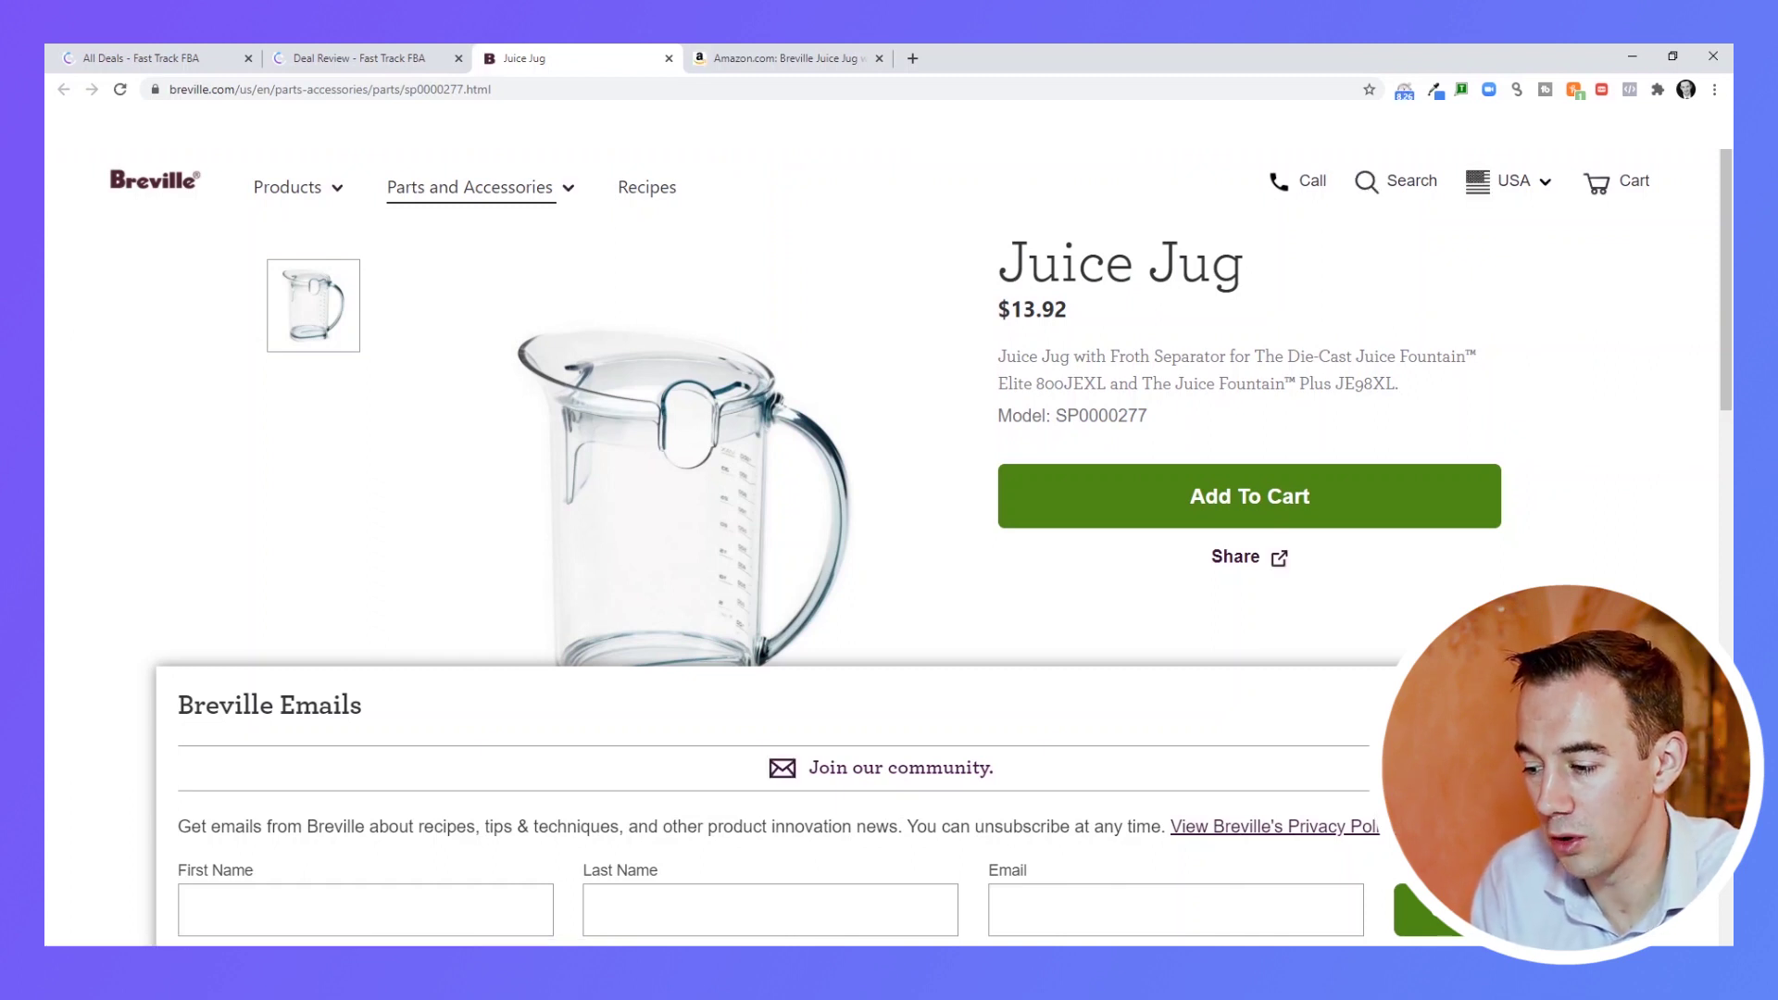
right_click(1473, 451)
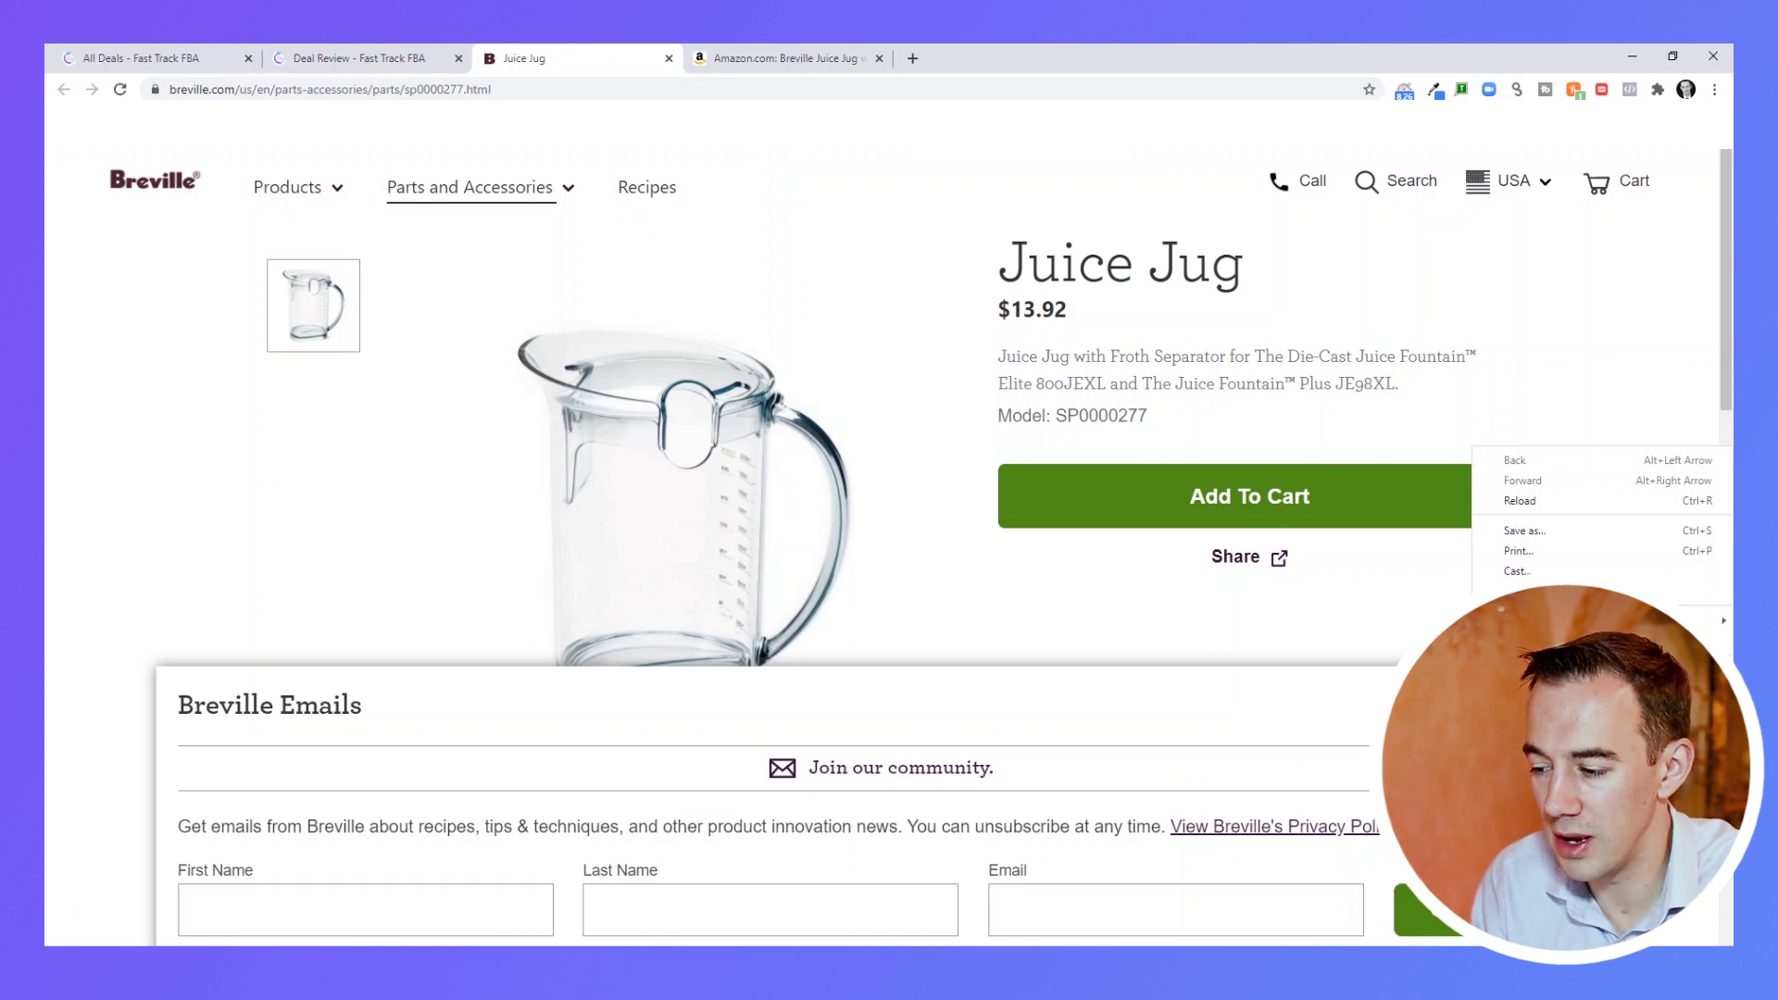
left_click(1582, 705)
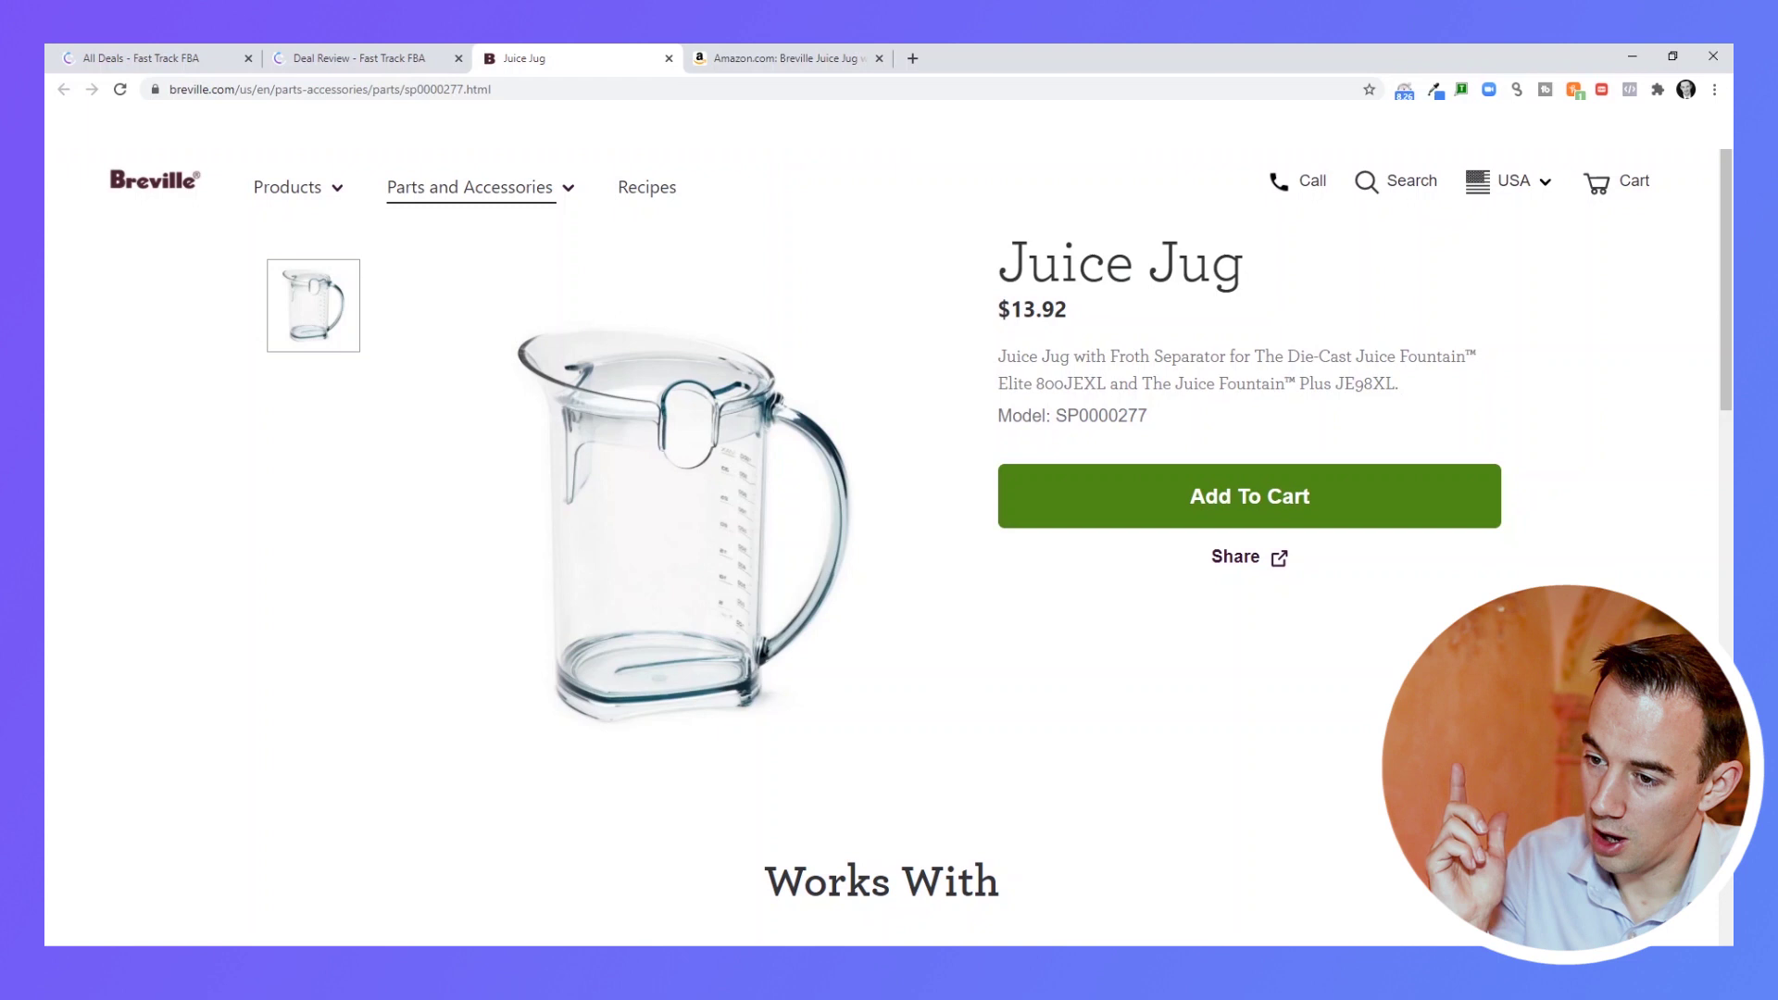
Dismiss the price tip on Amazon's Breville Juice Jug listing and check its title, price, model compatibility and price history.
left_click(747, 43)
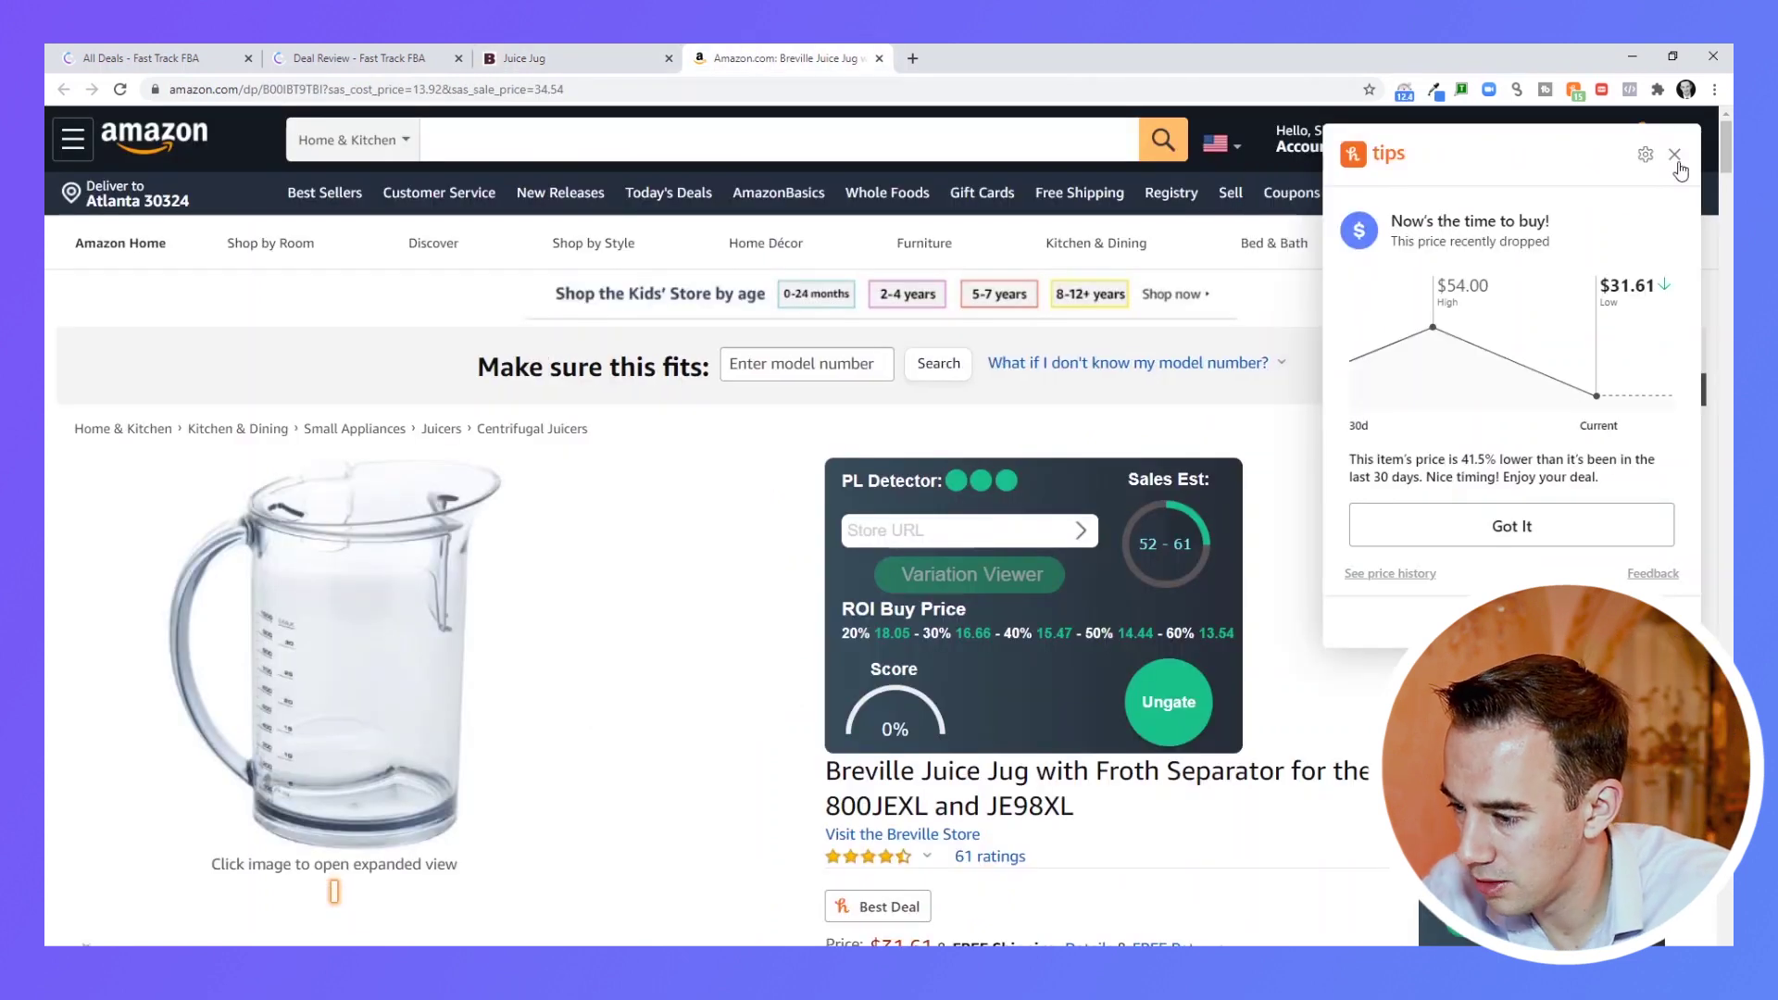
left_click(1674, 153)
scroll(1175, 548, "down", 3)
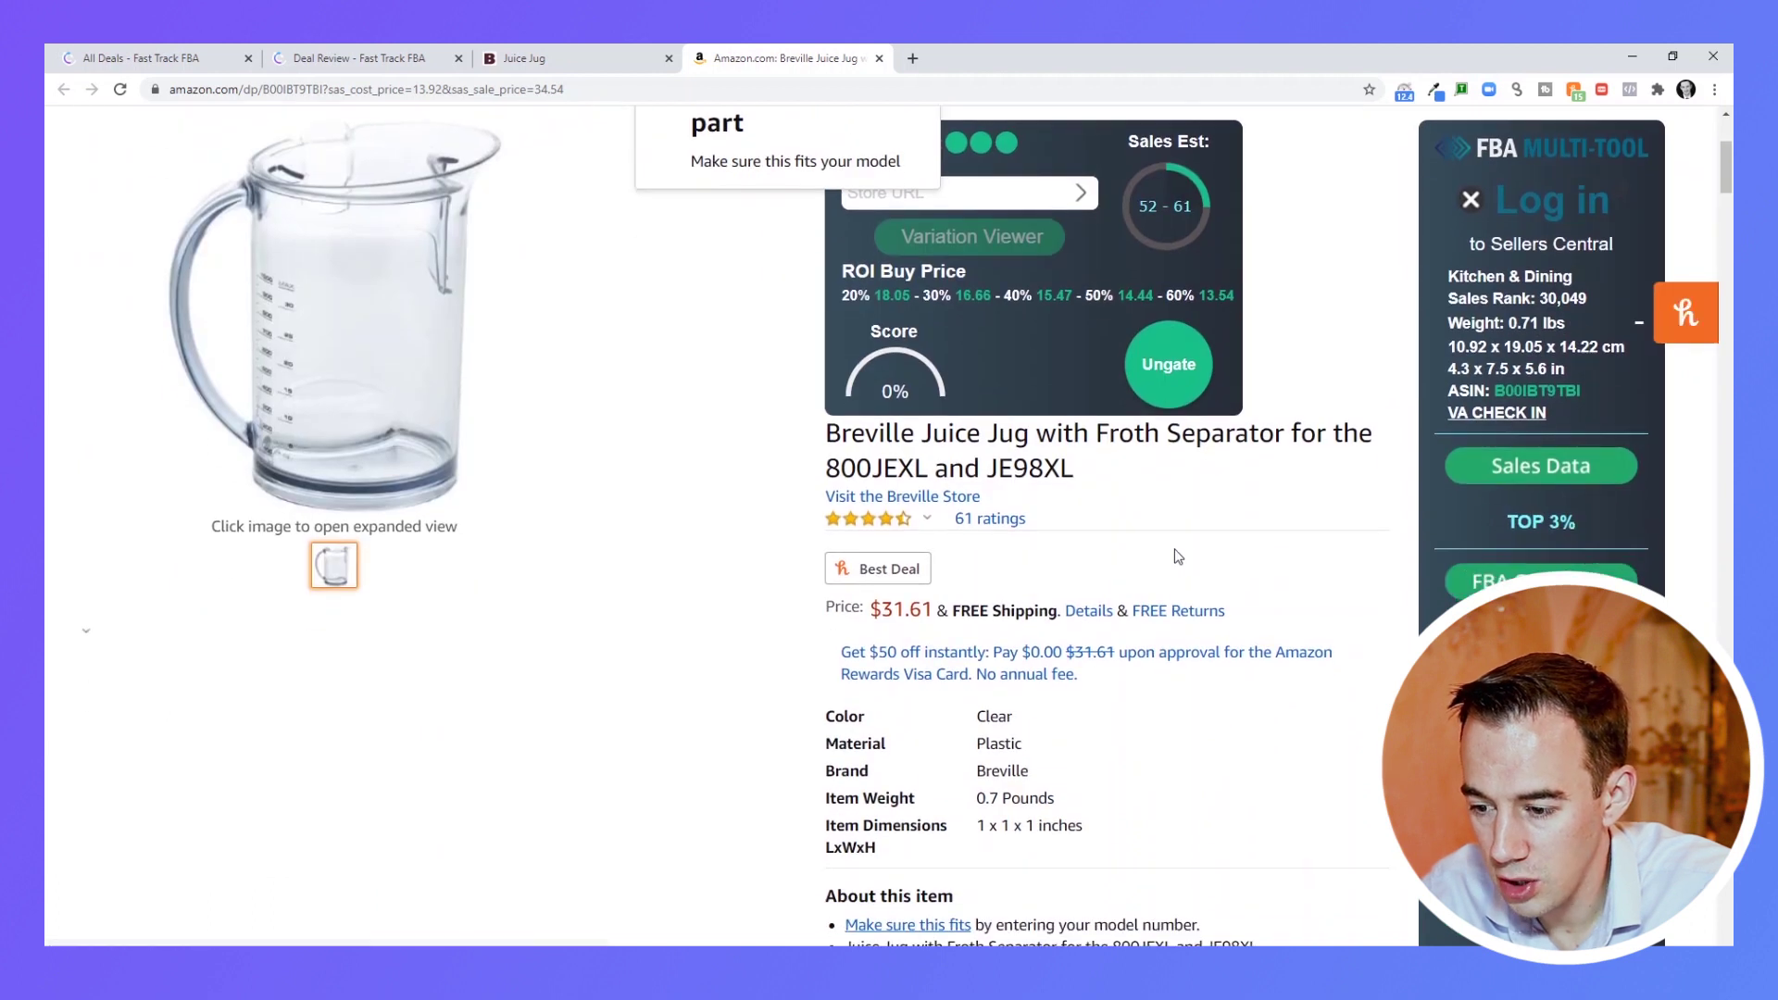
scroll(1177, 556, "down", 2)
scroll(1177, 556, "down", 5)
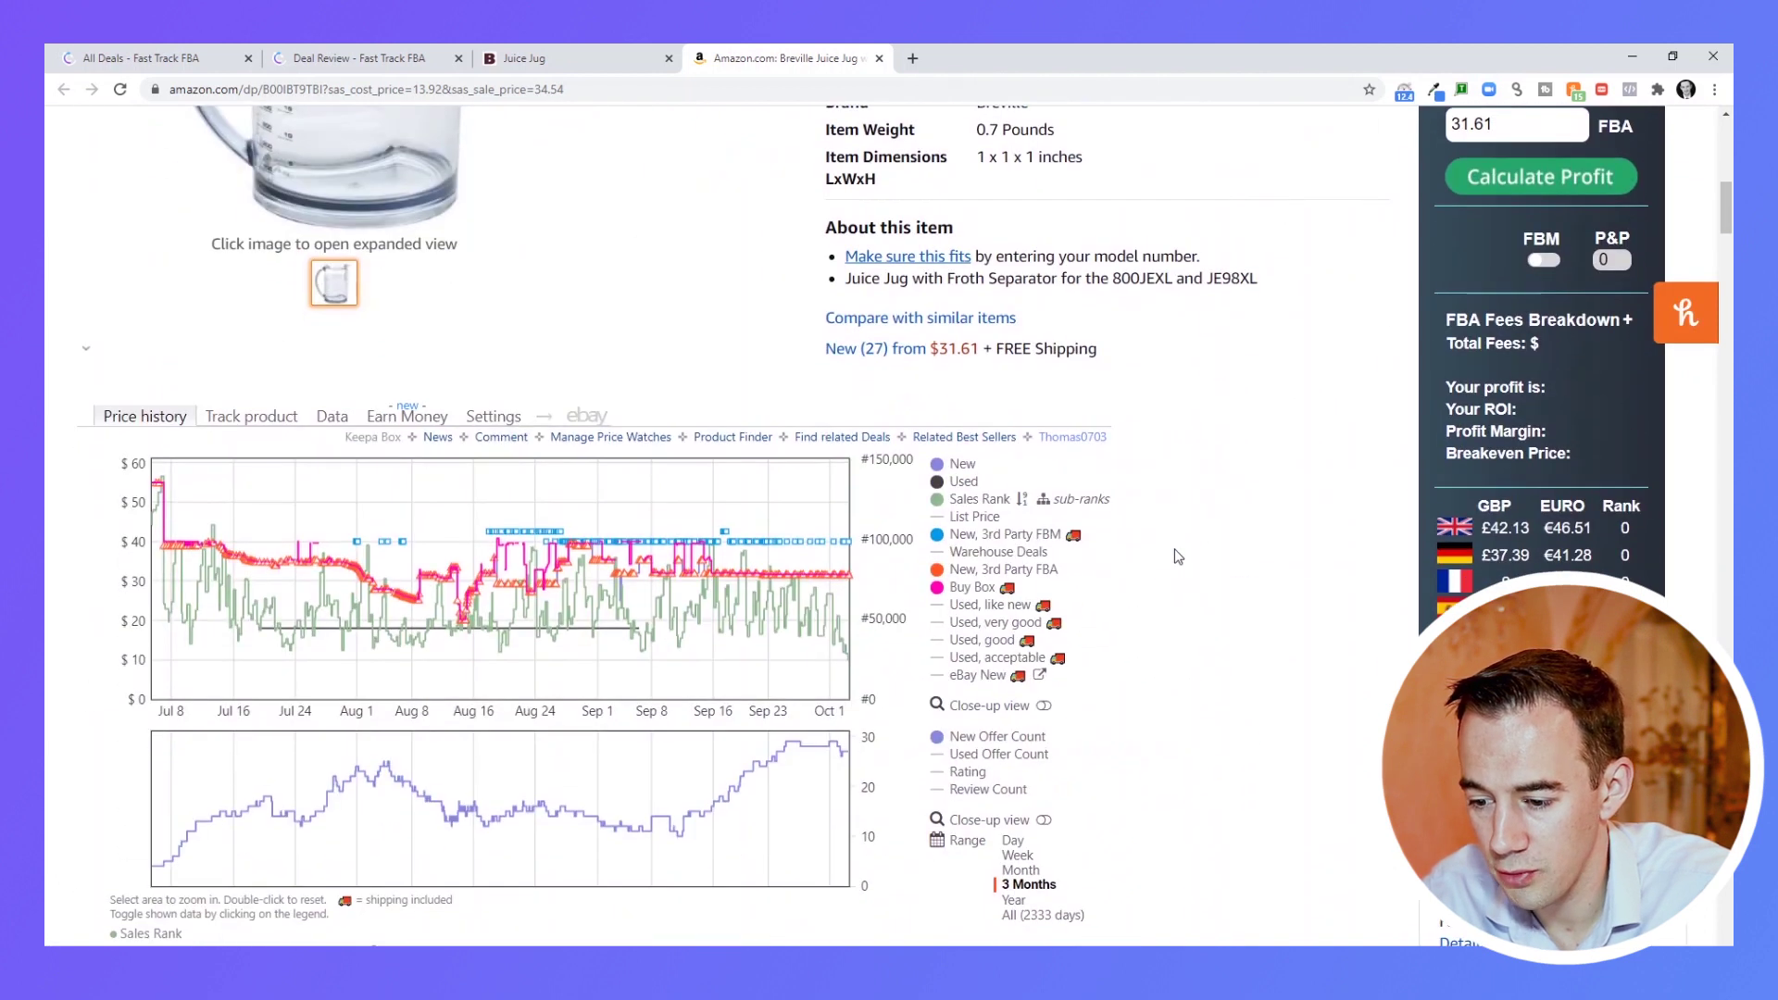
scroll(1177, 555, "up", 6)
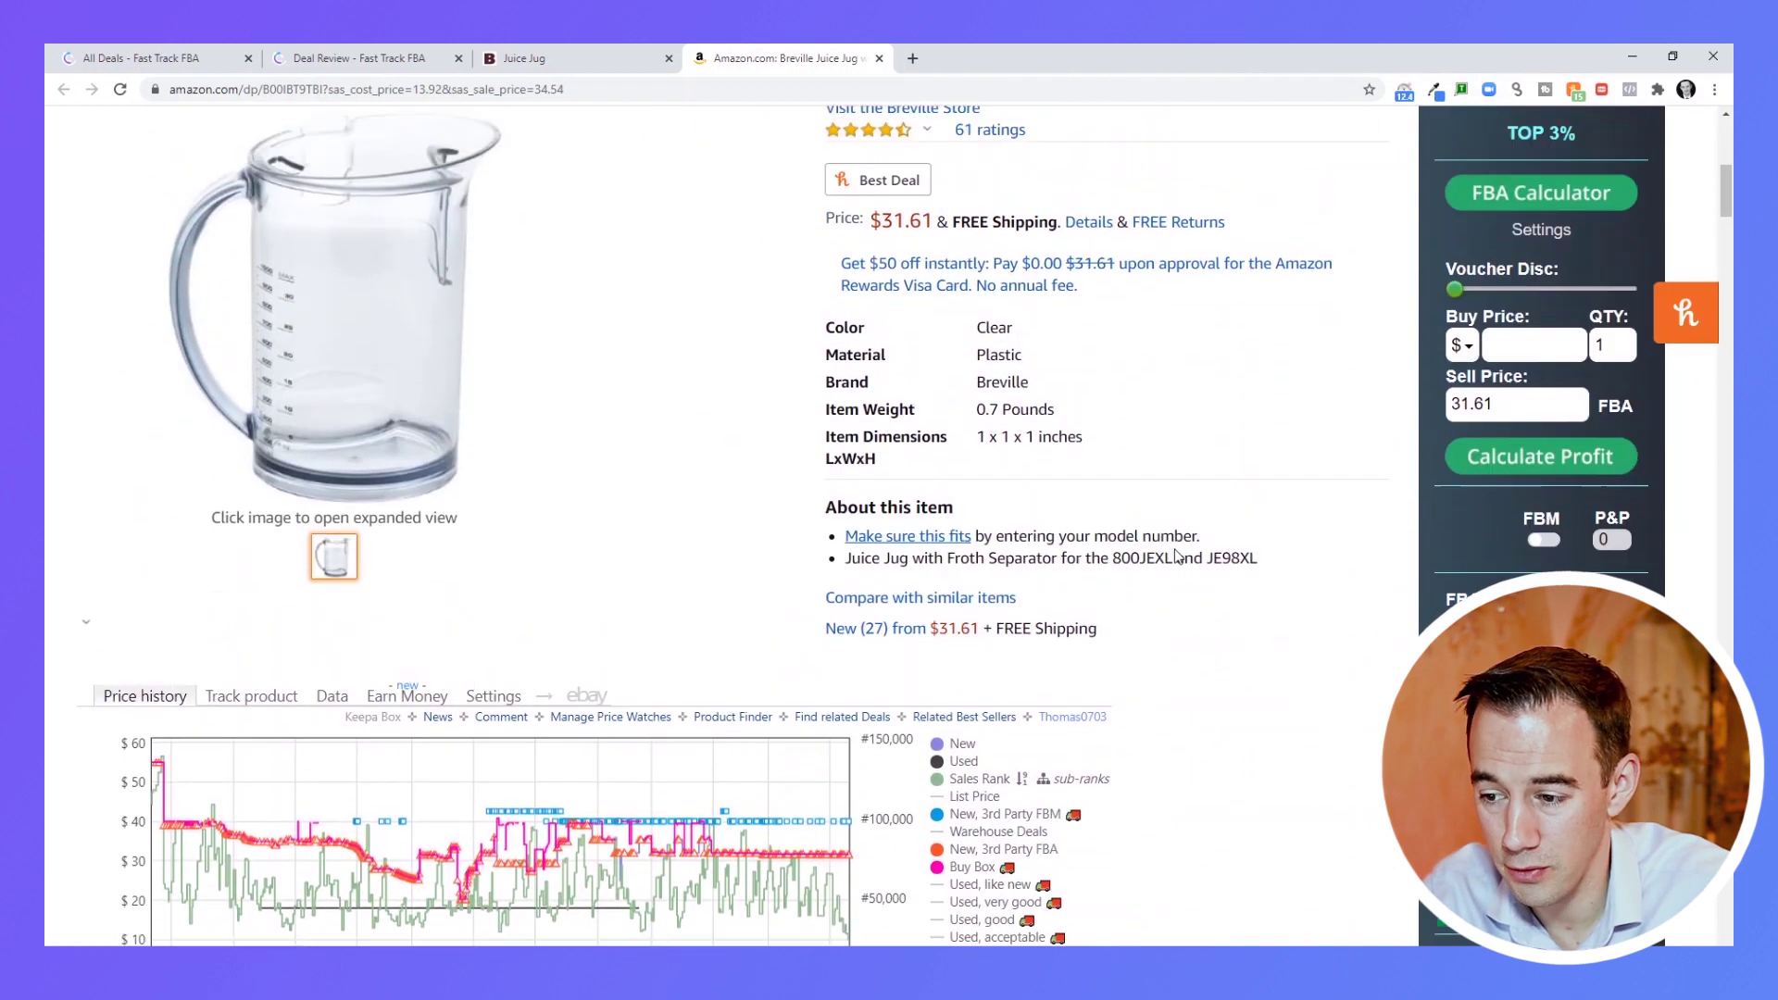
scroll(1178, 556, "up", 1)
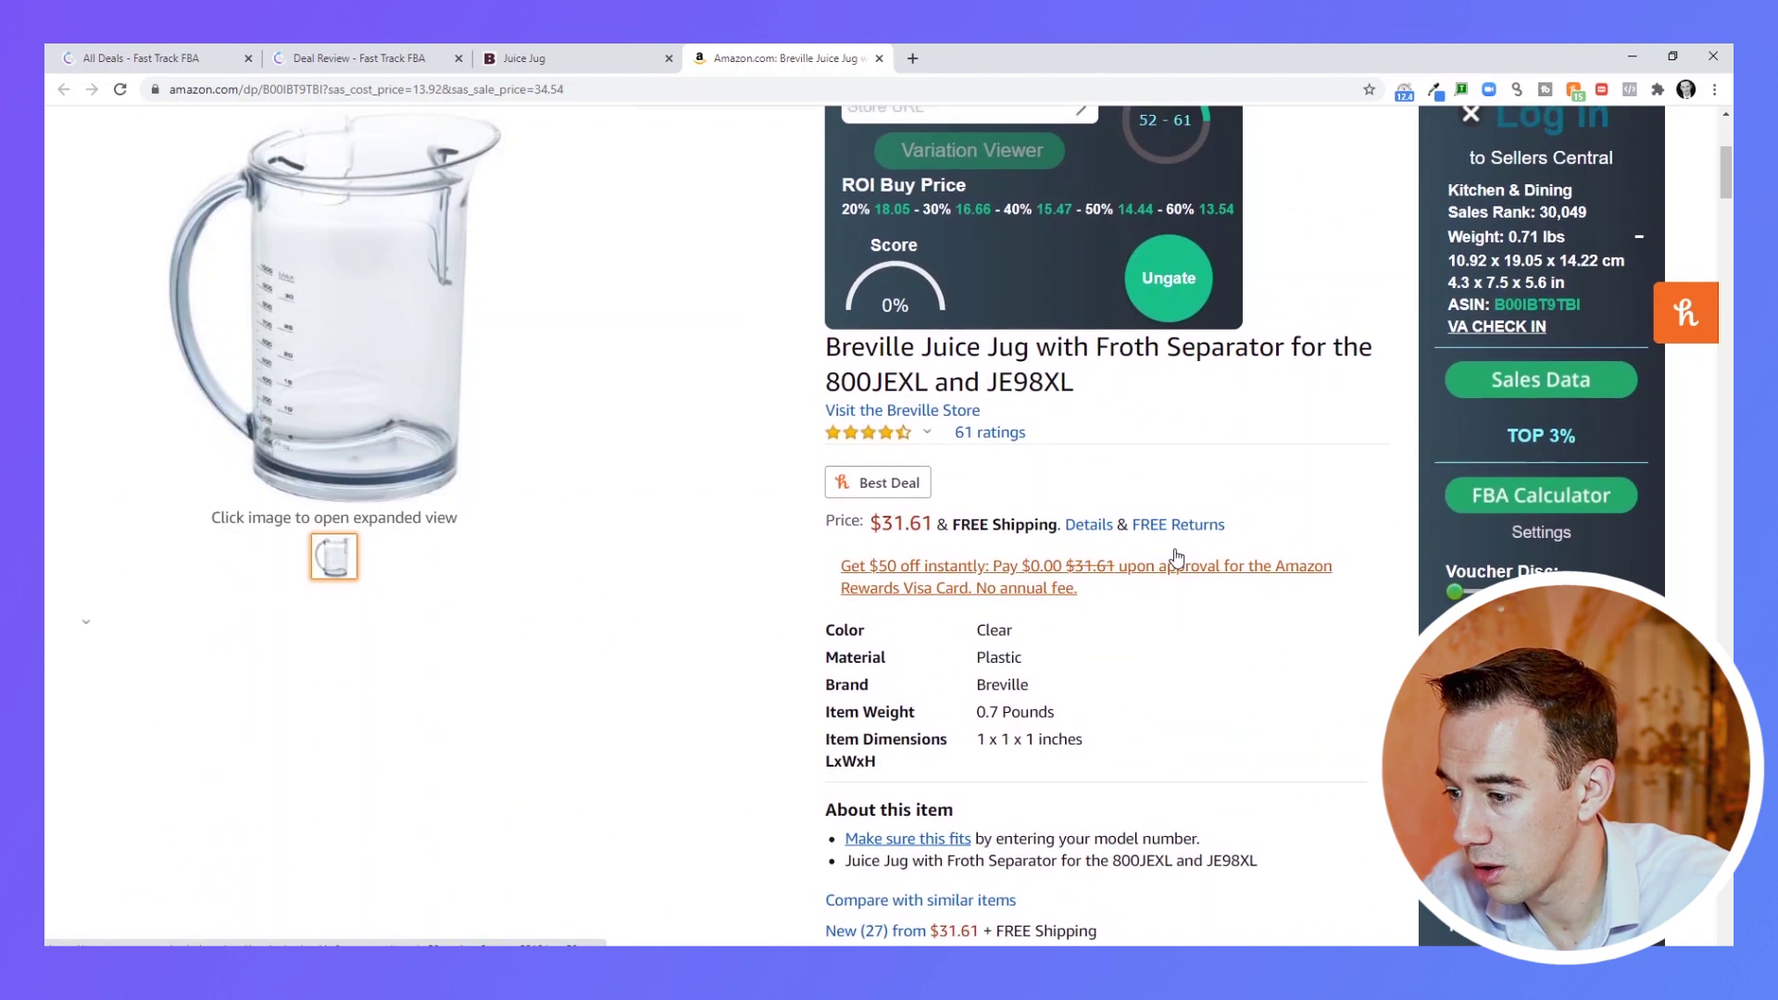
scroll(1177, 556, "down", 2)
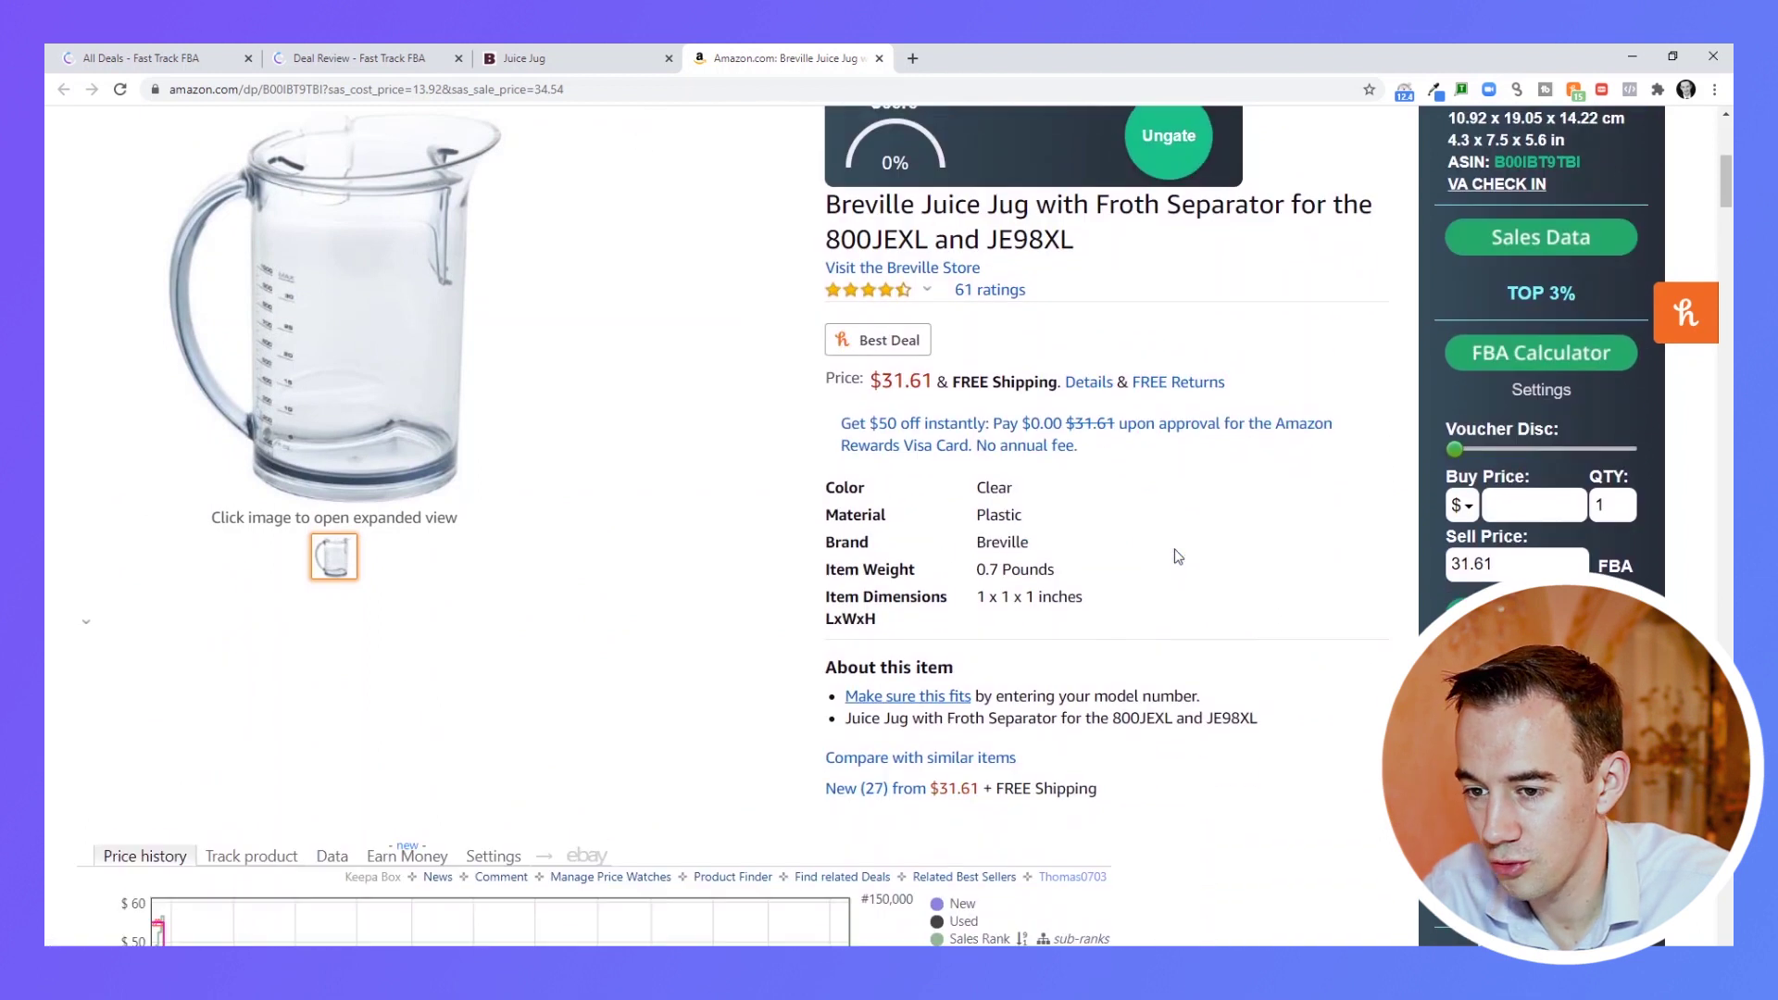
Check Breville's Juice Jug price and calculate the FBA profit on the Amazon listing with a buy price of 13.92.
left_click(537, 48)
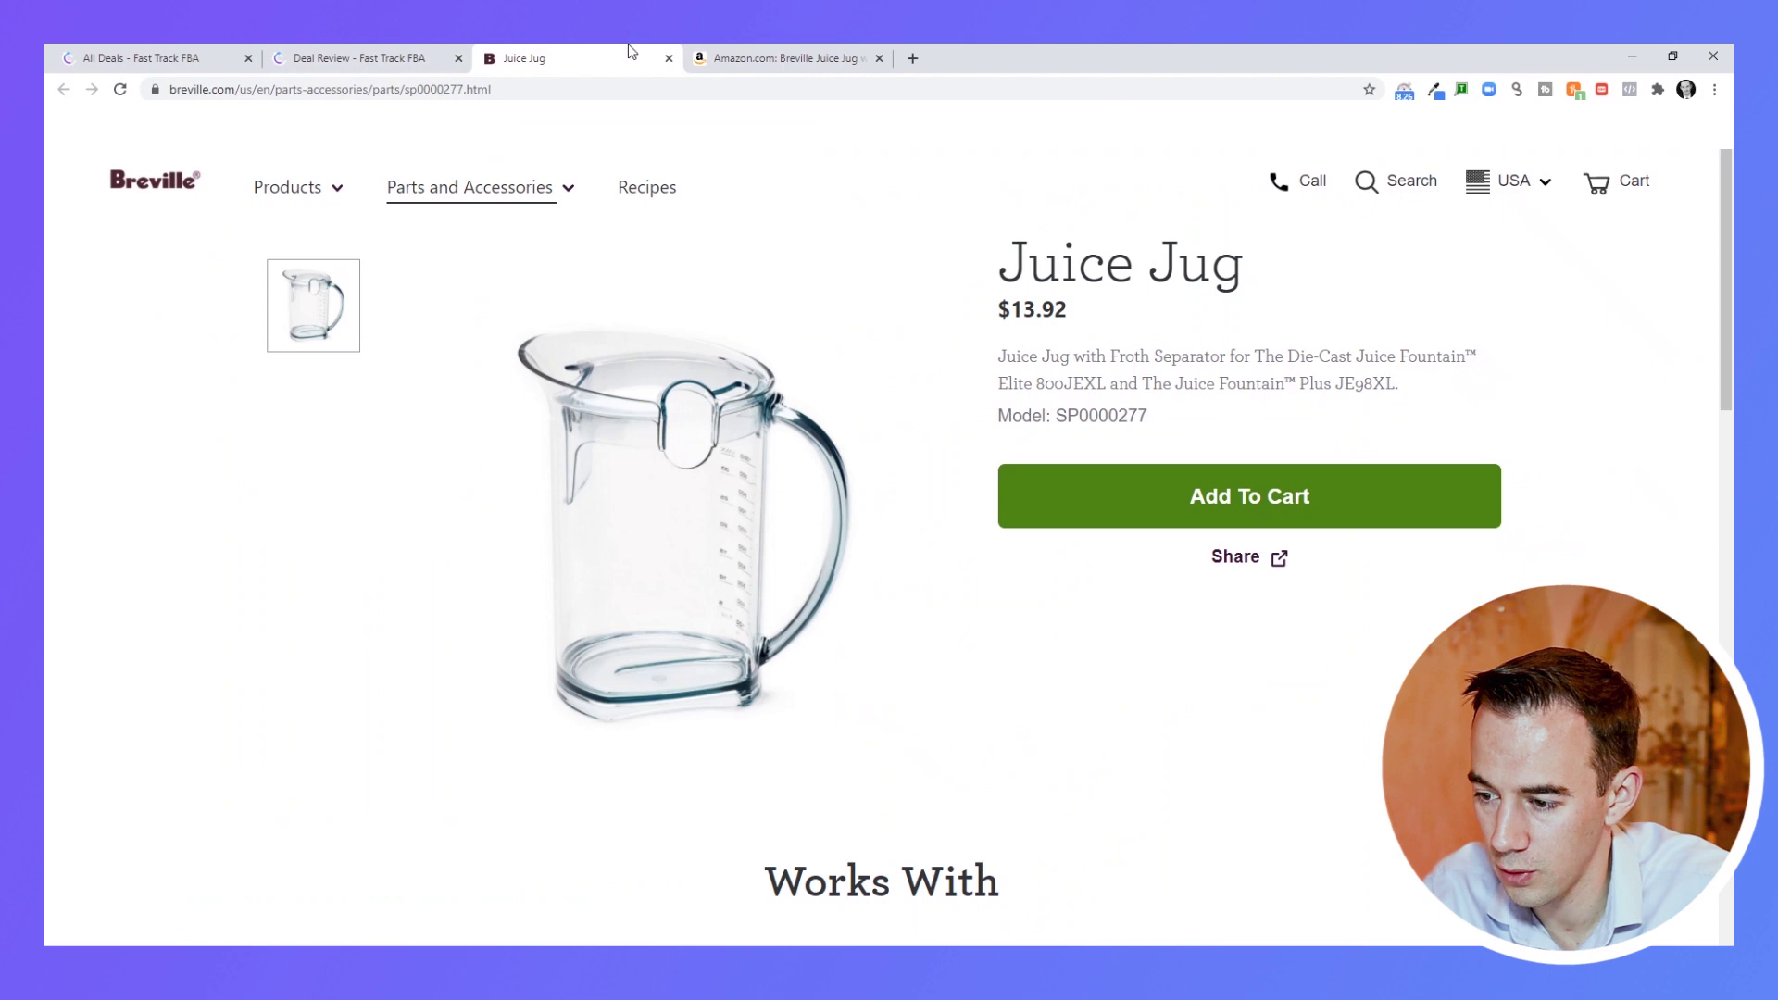
left_click(758, 48)
left_click(1545, 477)
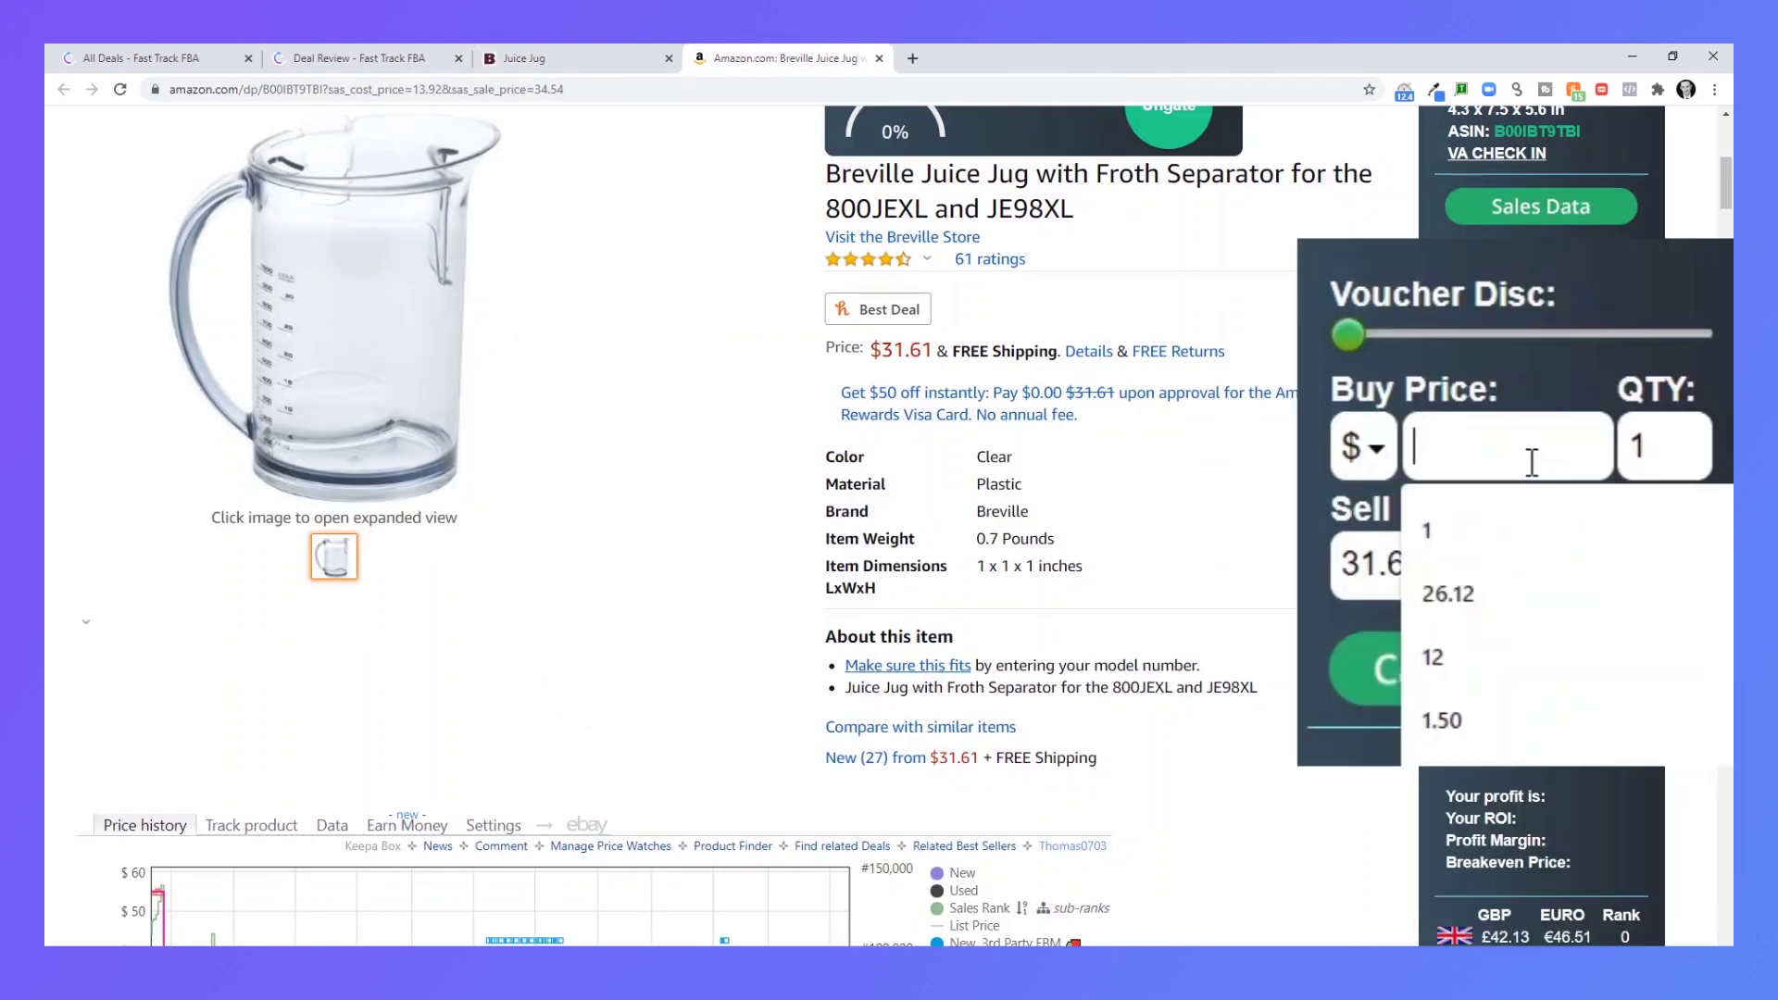
type("13.92")
left_click(1476, 667)
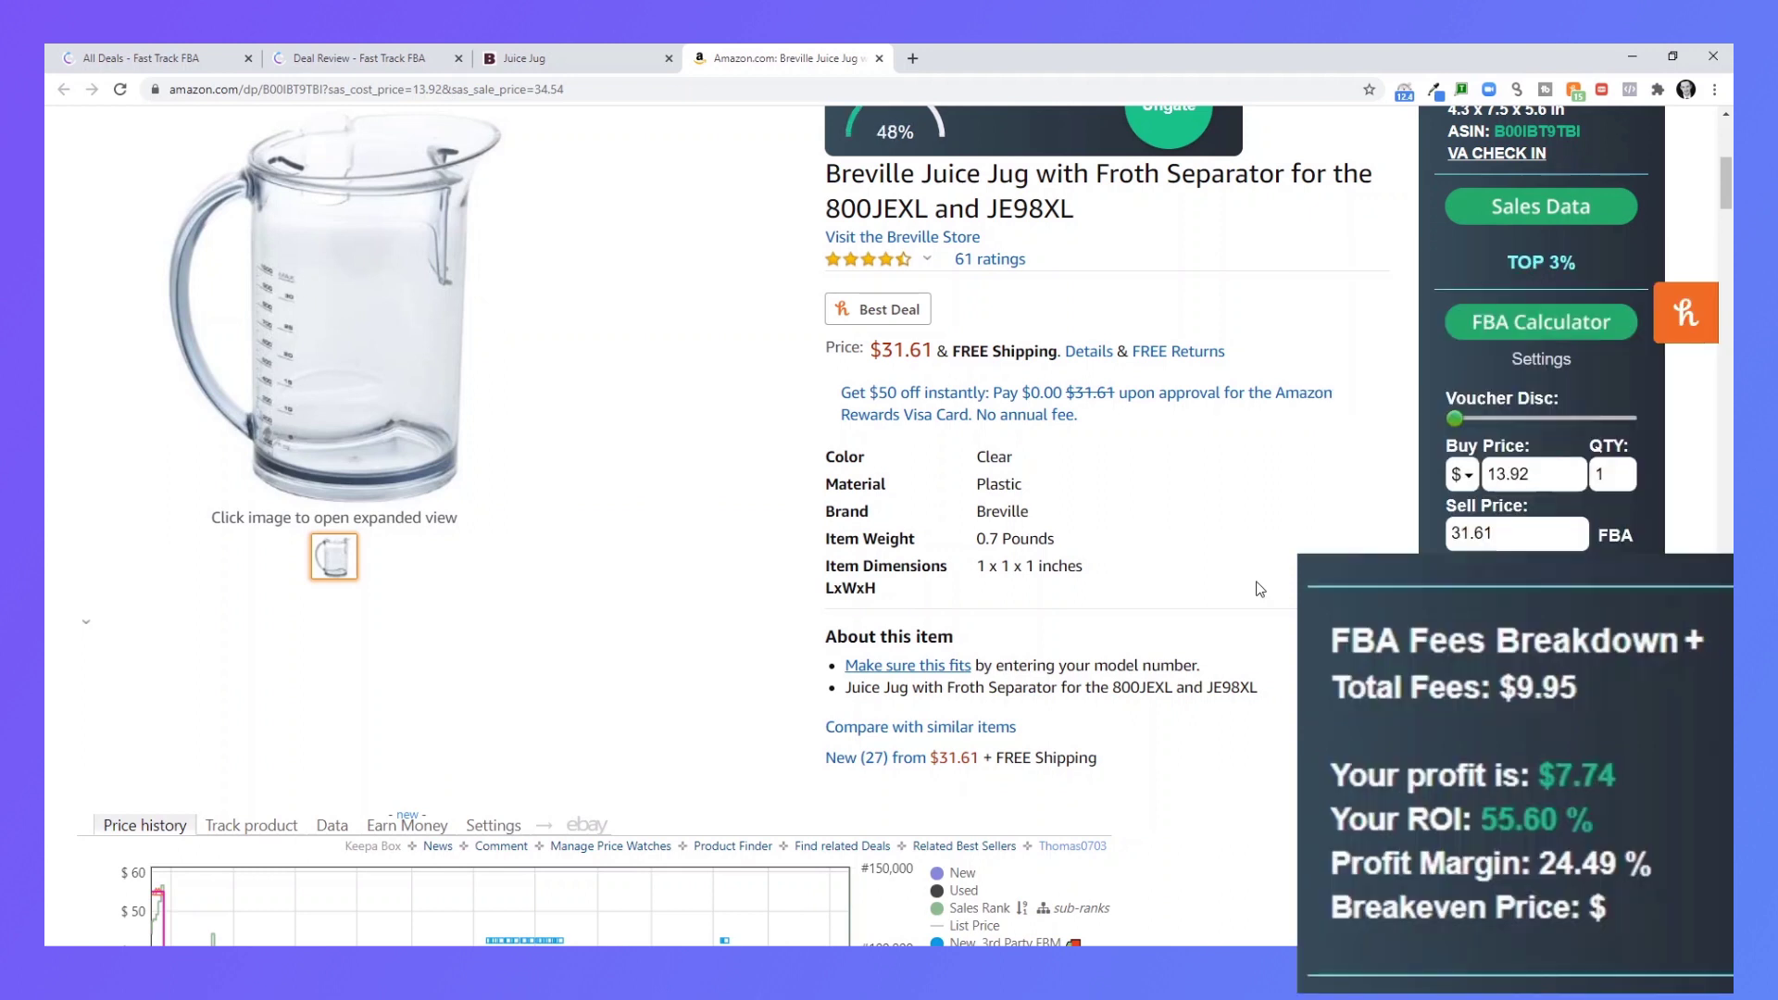
Review the calculated profit and set the Keepa price history range to Year to inspect the jug's yearly trend.
scroll(1259, 589, "down", 3)
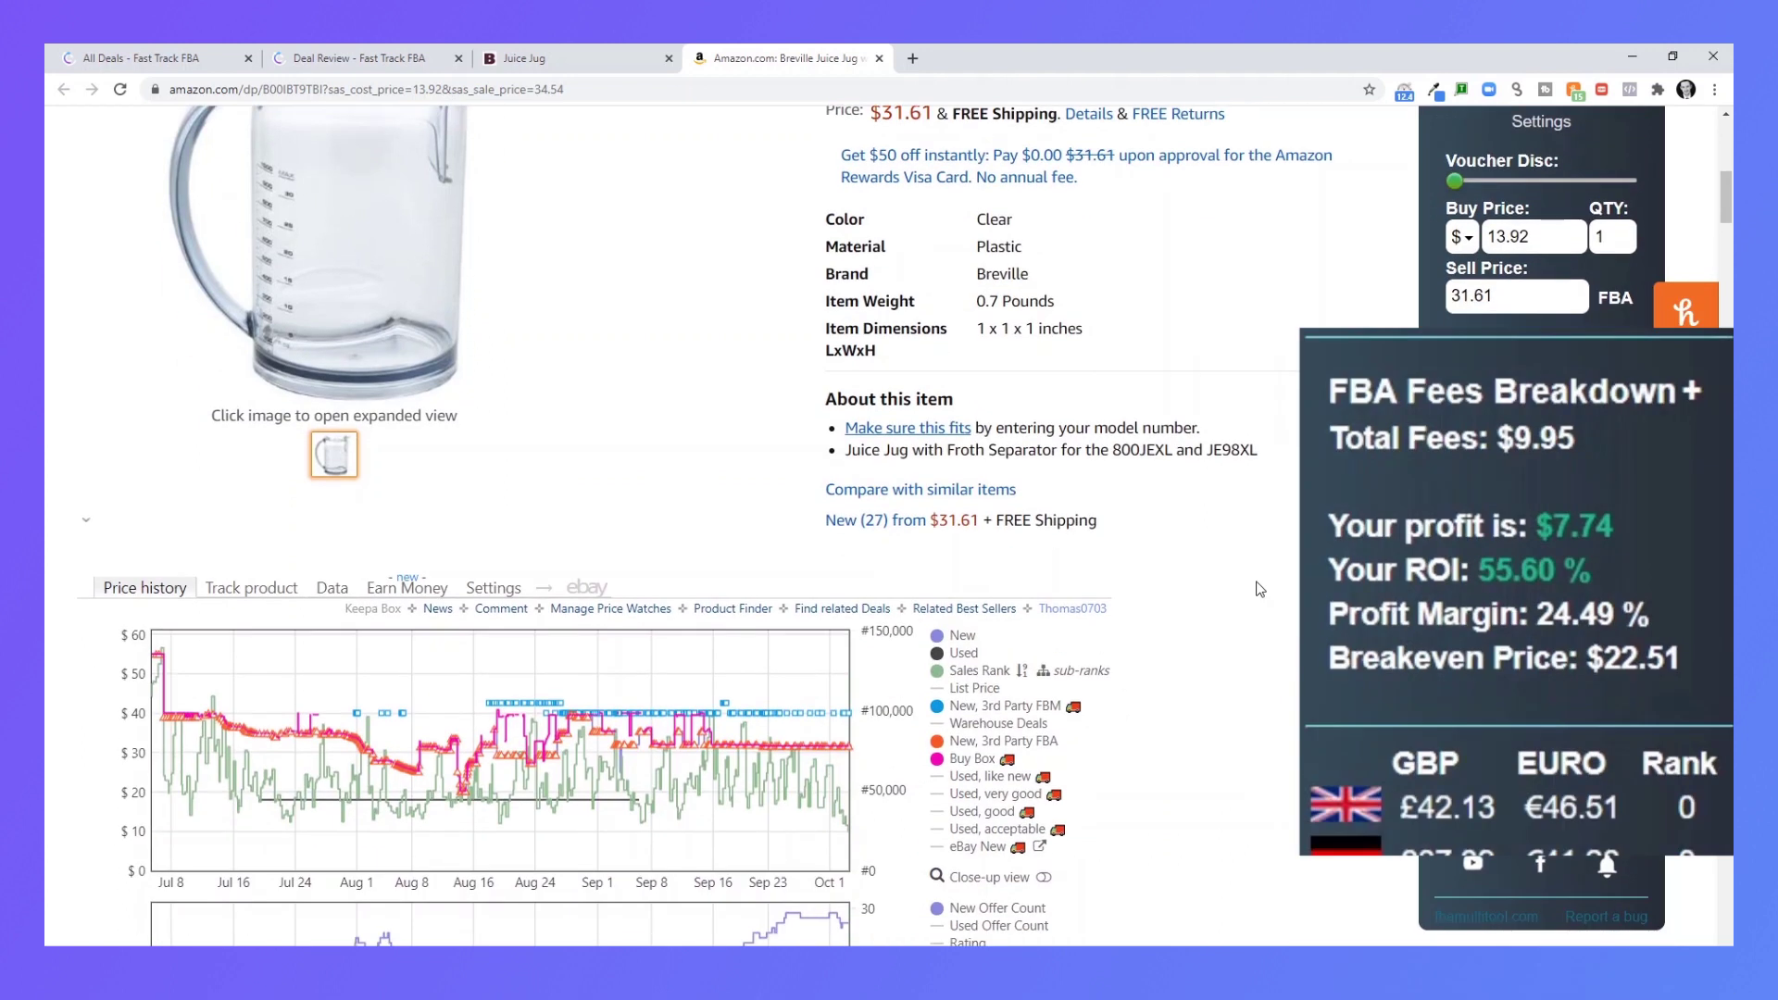
scroll(1259, 589, "down", 3)
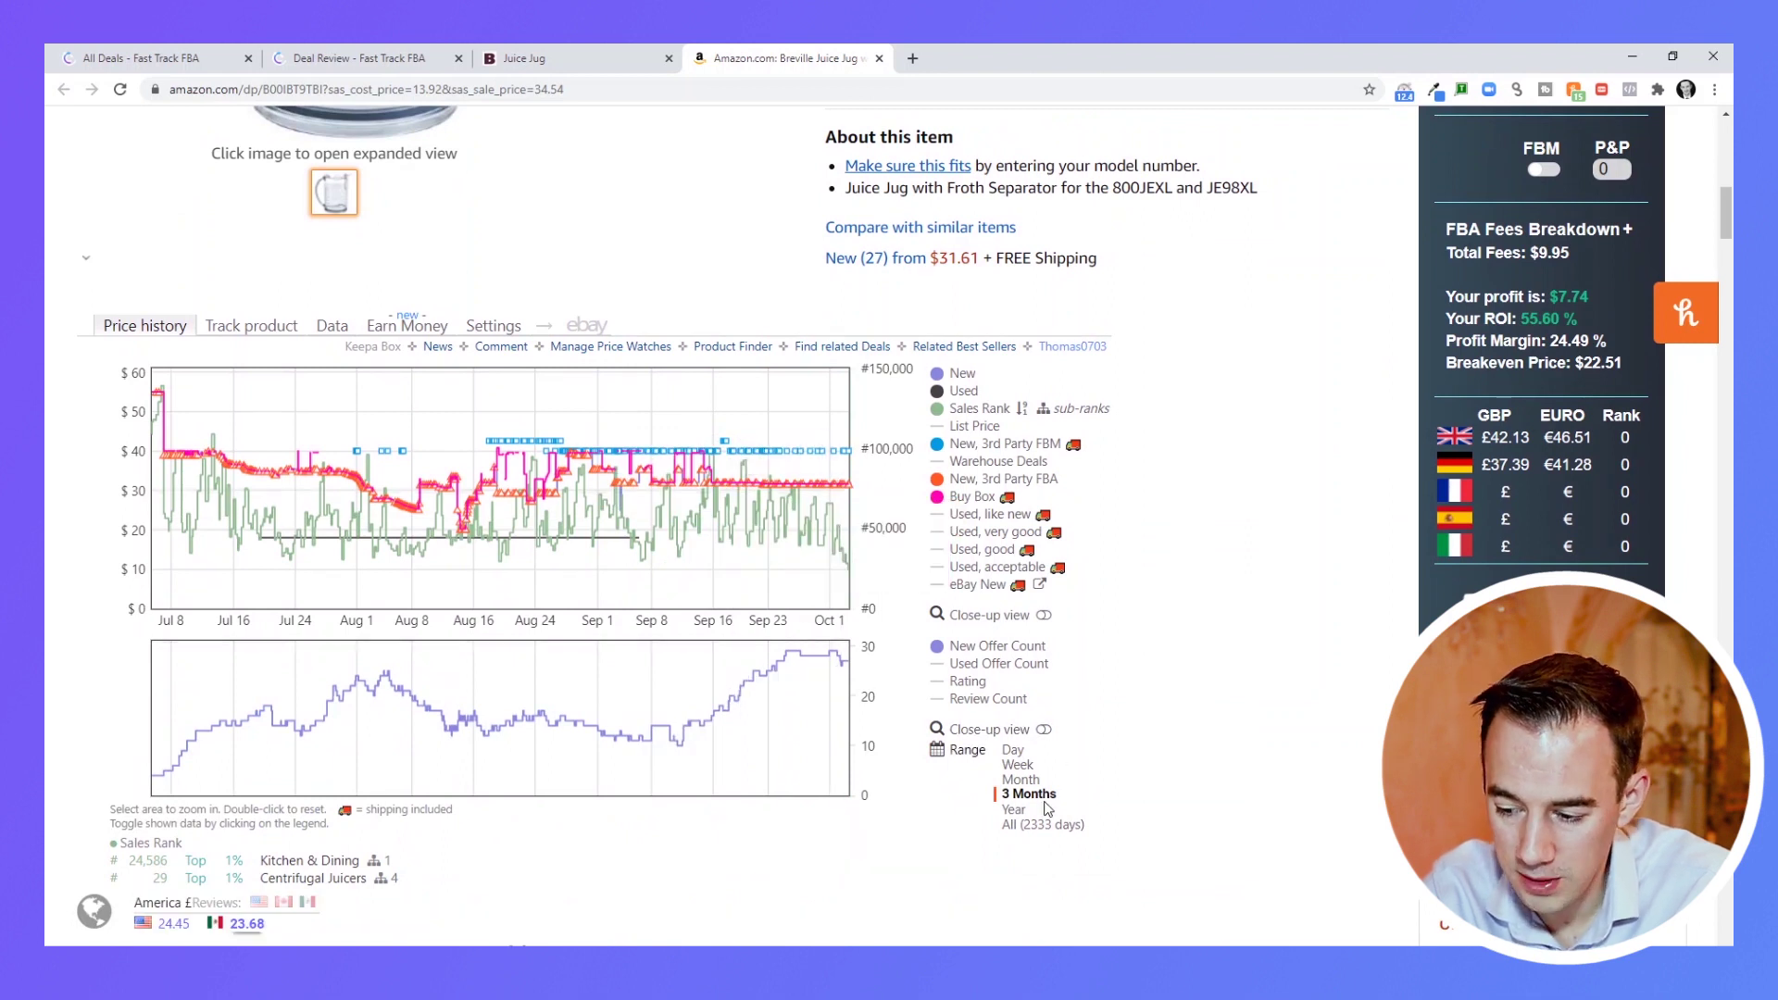
left_click(1015, 811)
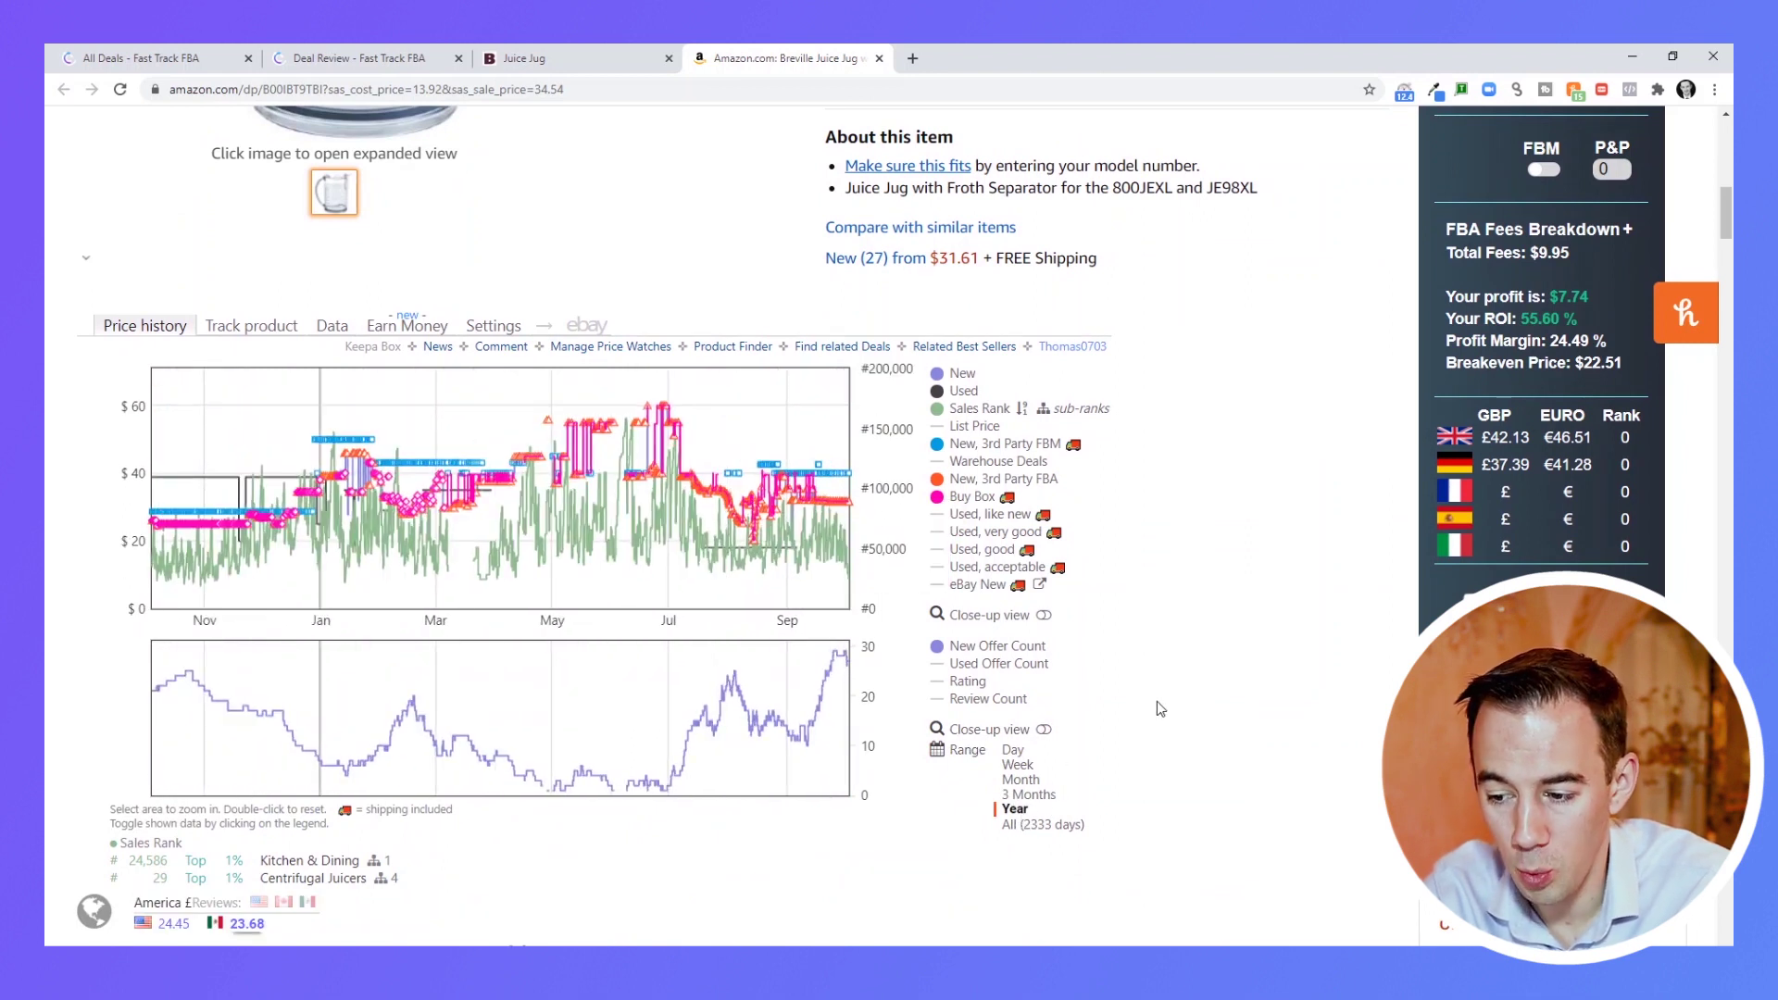
scroll(1158, 702, "up", 3)
scroll(1158, 702, "up", 2)
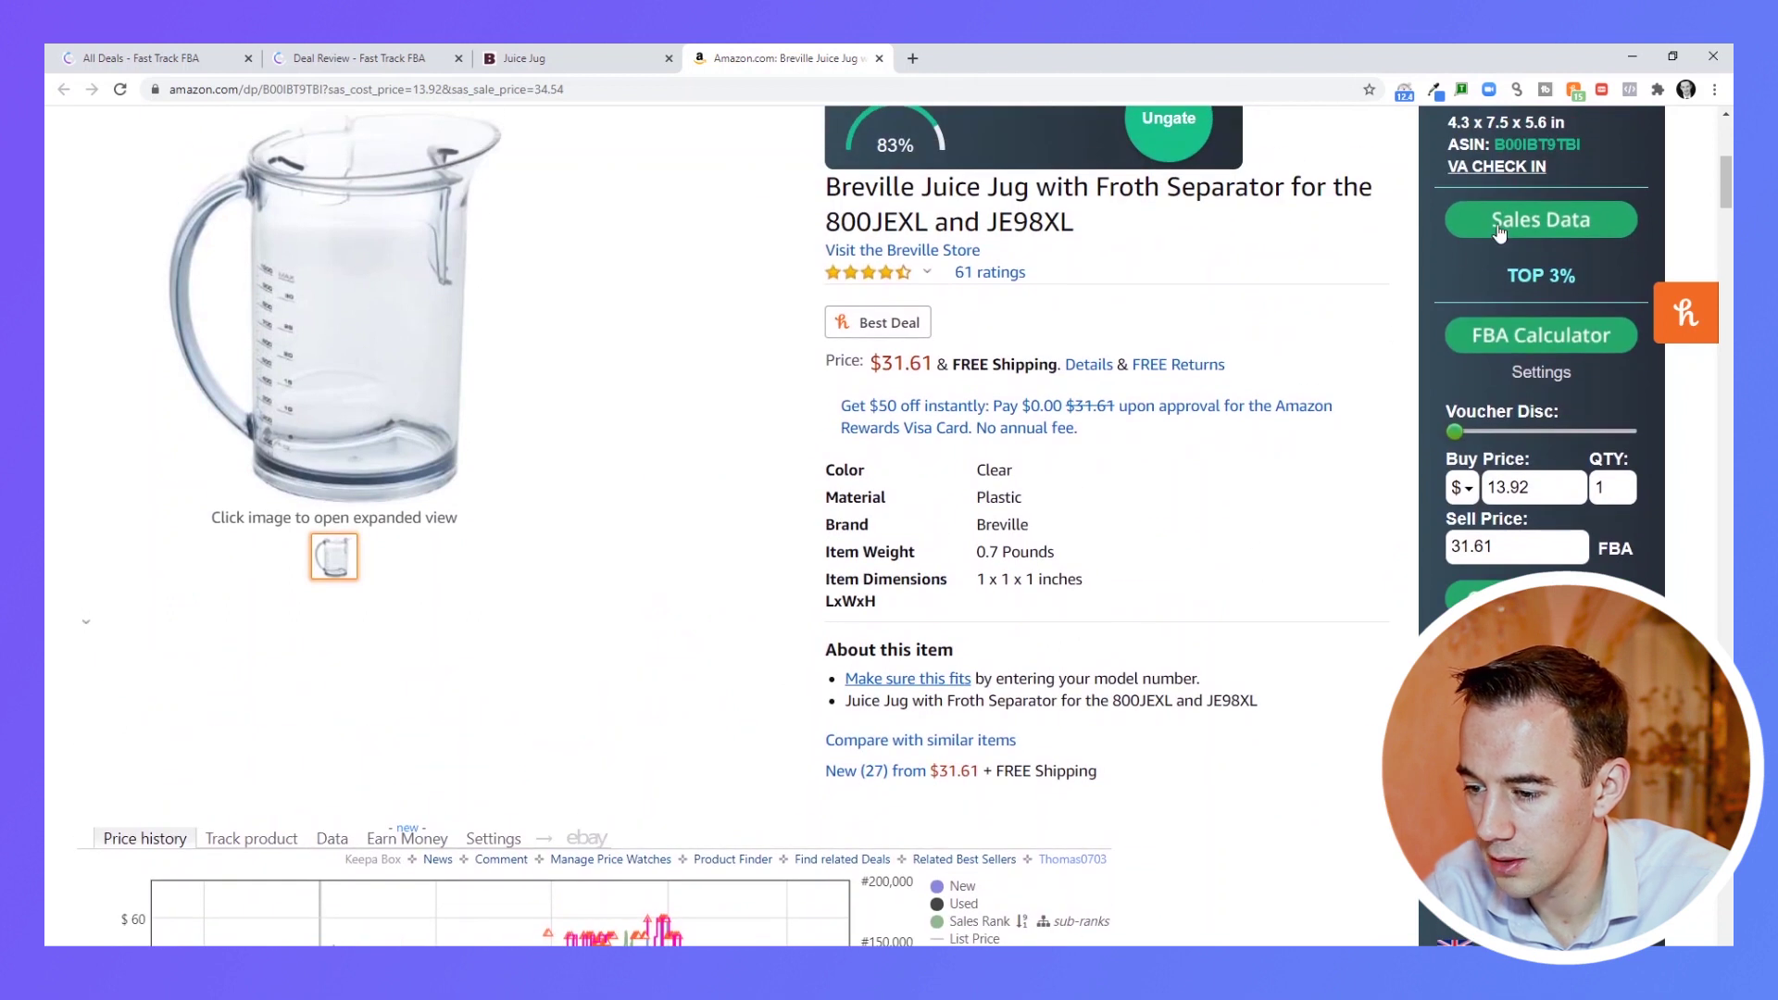
Check the jug's sales data and estimated sales, and calculate the FBA profit for a quantity of 3.
left_click(1487, 224)
scroll(1486, 224, "up", 2)
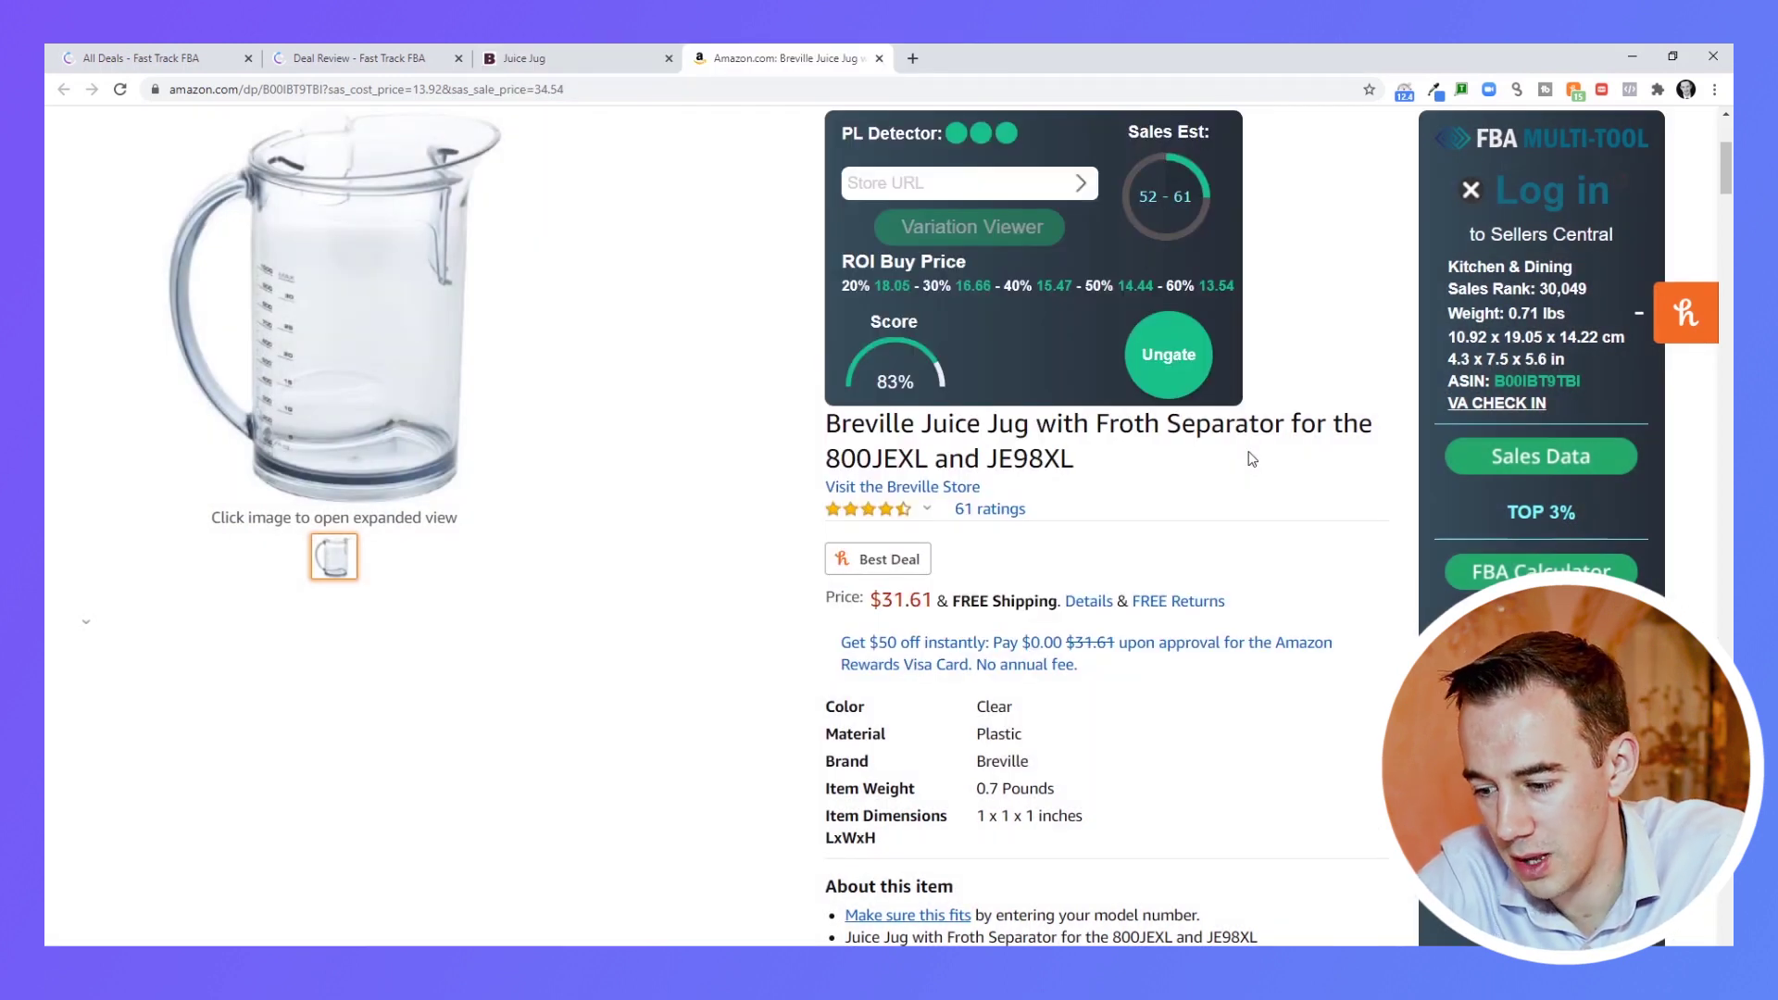
scroll(1253, 459, "down", 2)
scroll(1252, 459, "down", 2)
double_click(1611, 312)
type("3")
left_click(1506, 425)
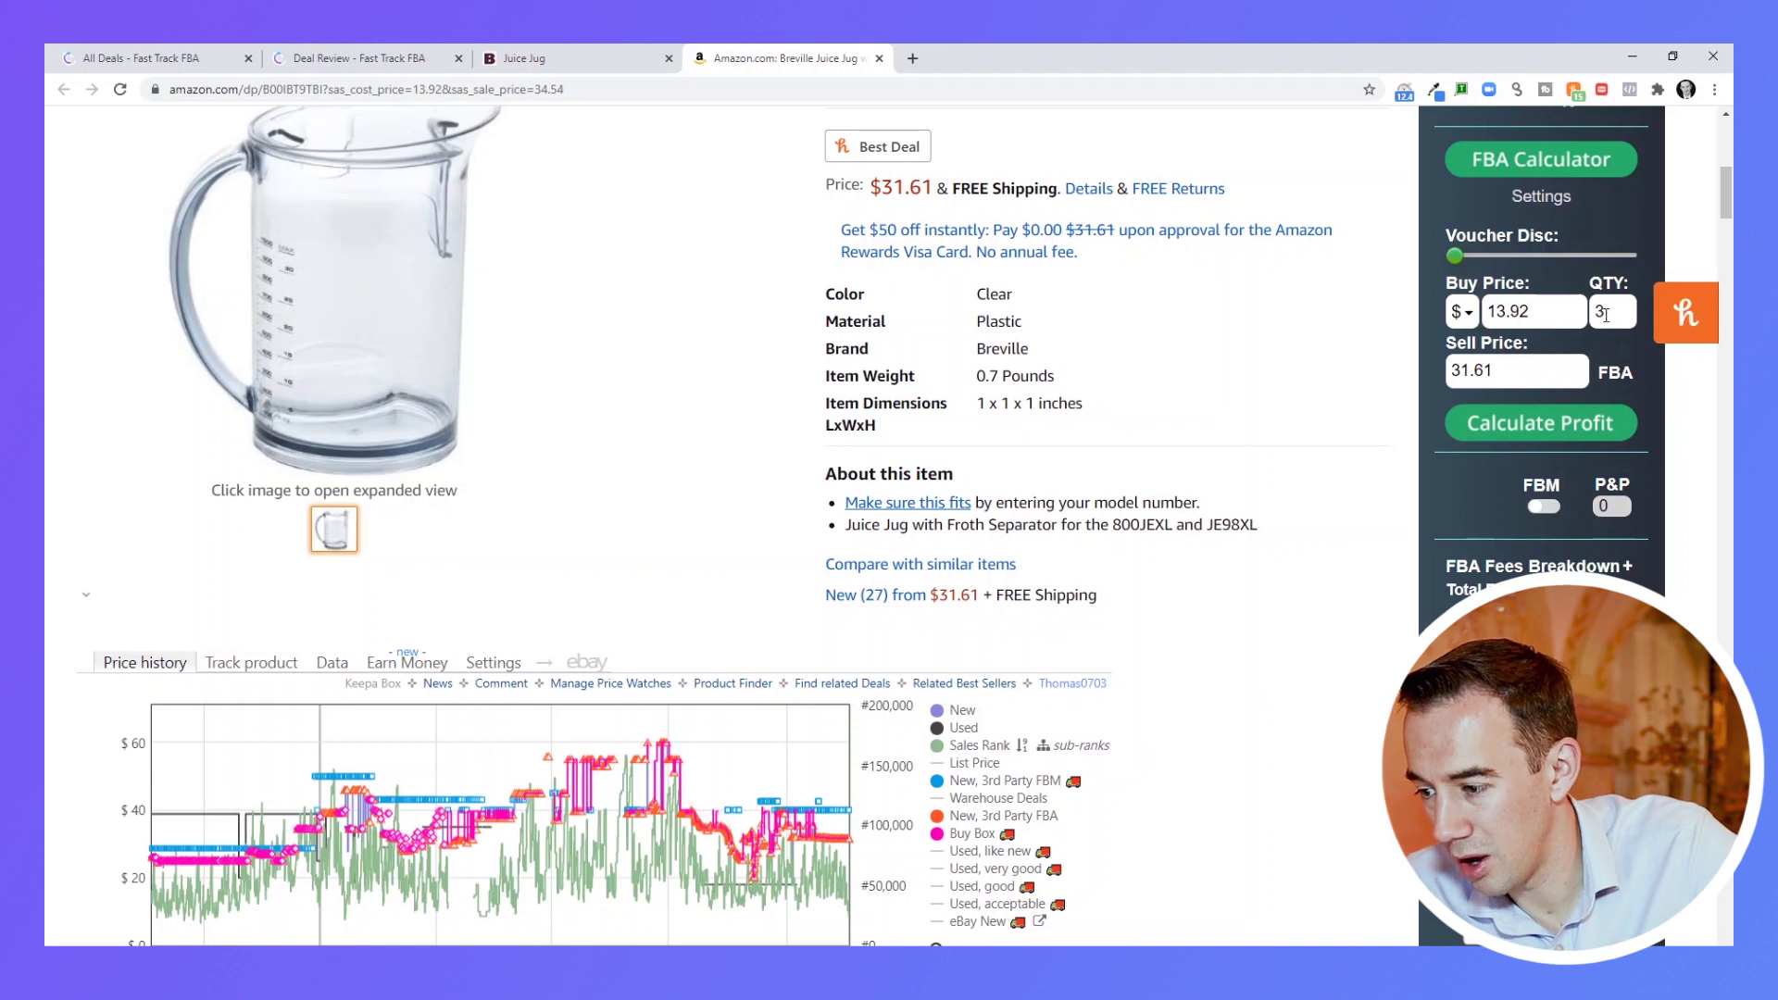
Set the FBA calculator quantity to 30, recalculate, and review the profit, ROI and price history on the jug's listing.
left_click_drag(1606, 314, 1593, 316)
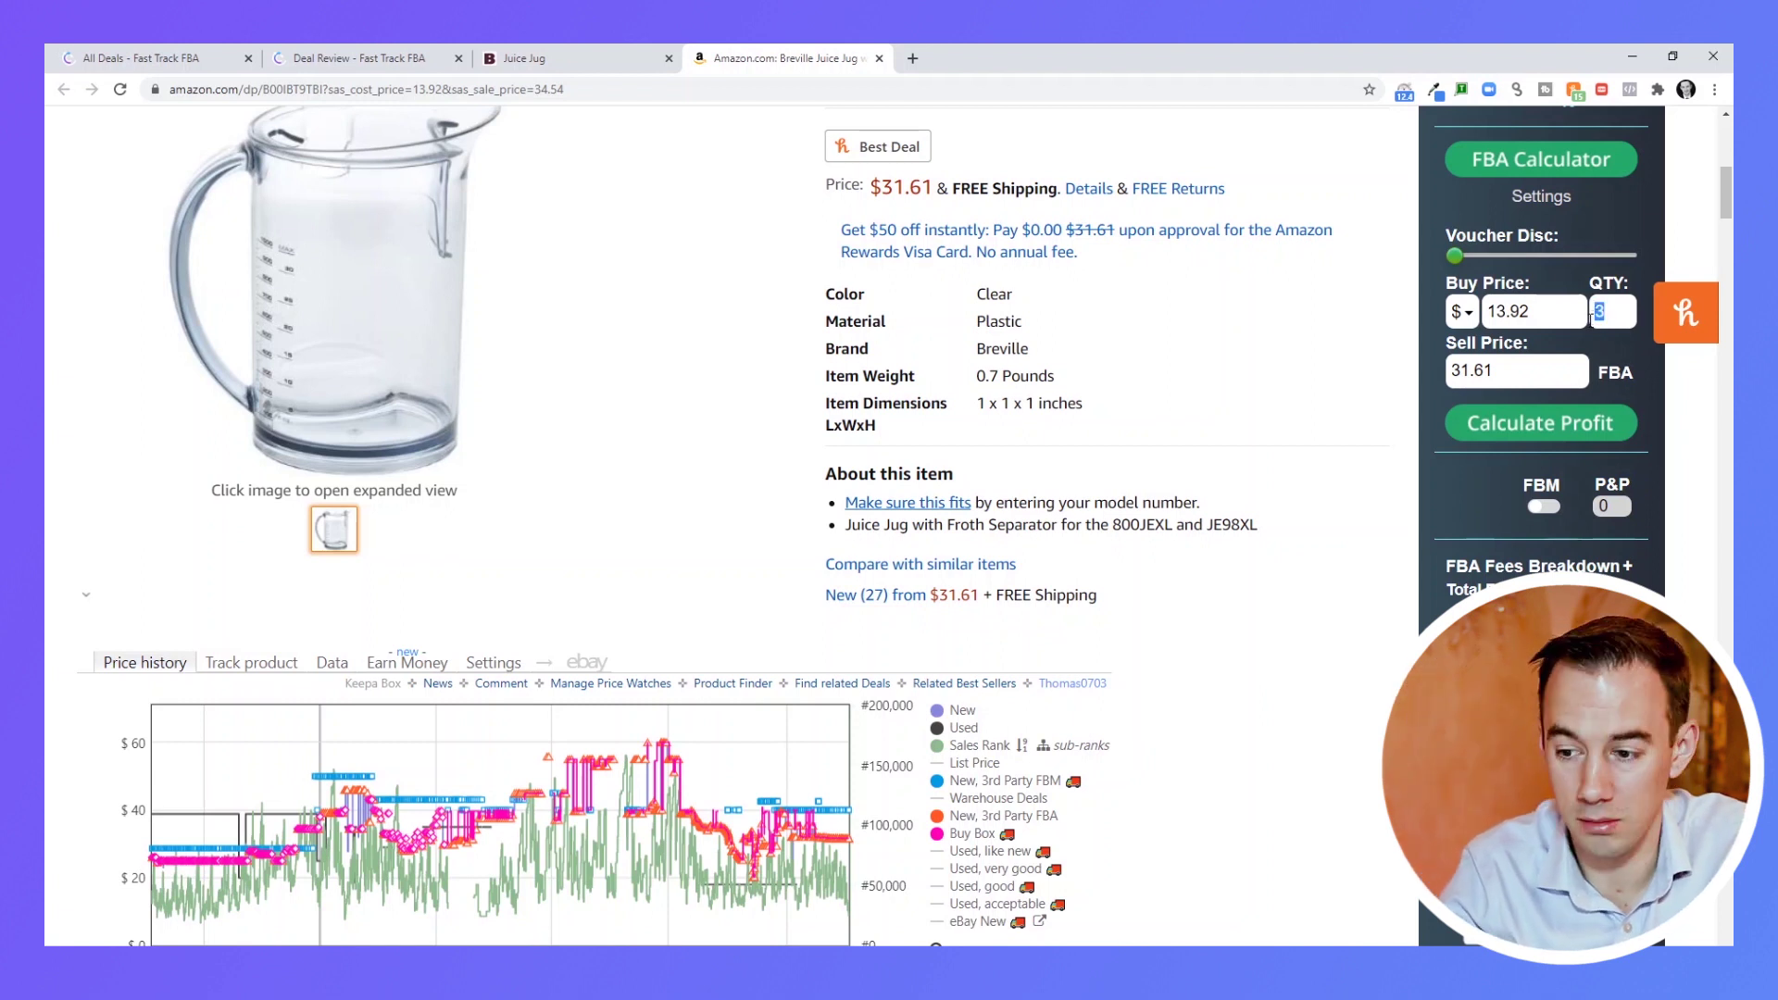
scroll(1271, 305, "up", 2)
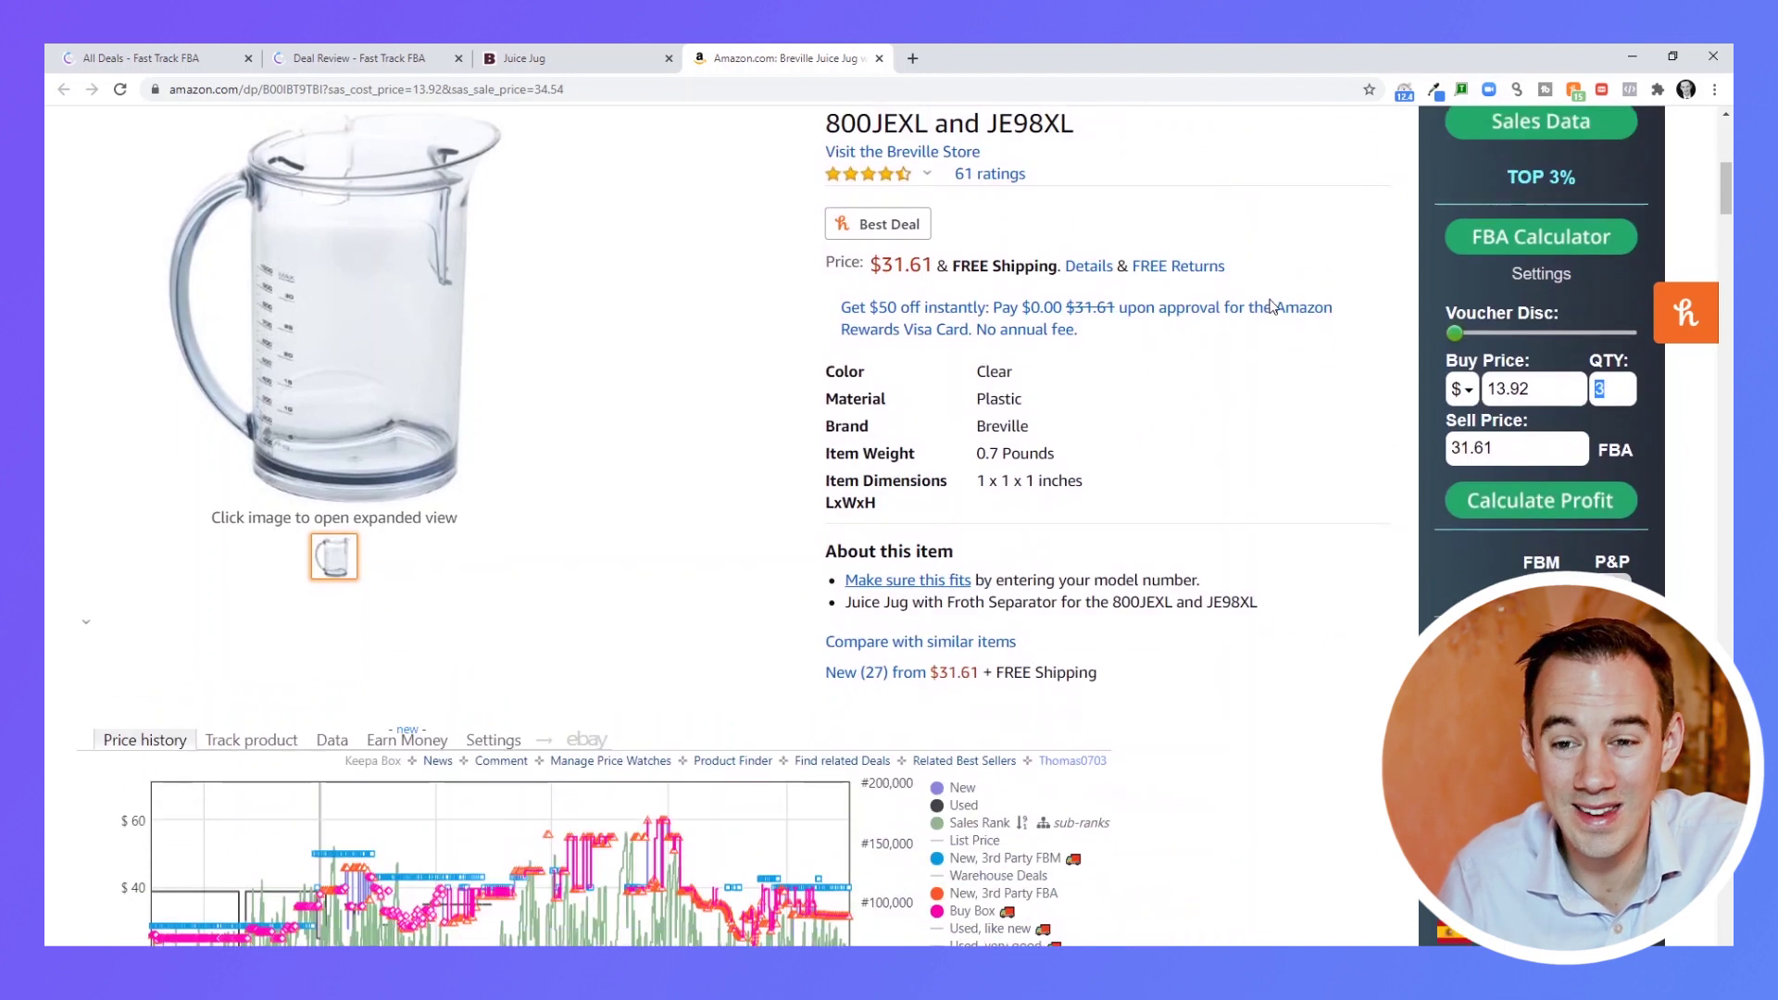
scroll(1272, 305, "up", 2)
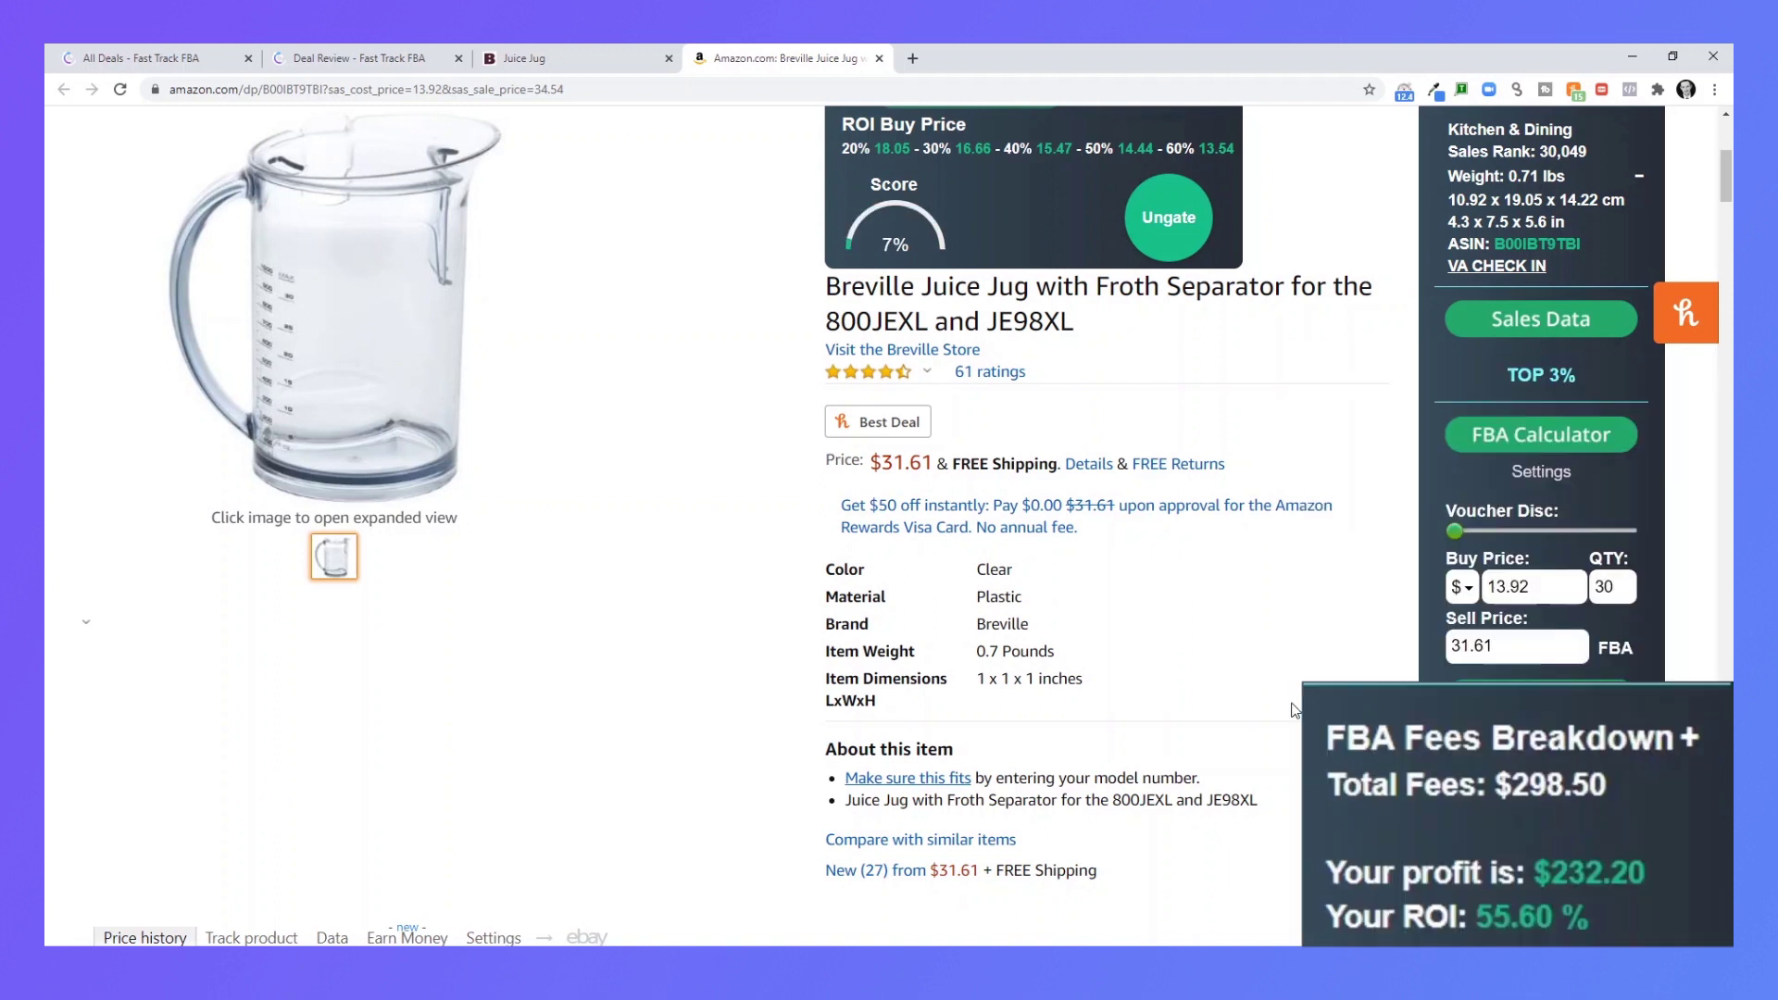
scroll(1293, 706, "down", 1)
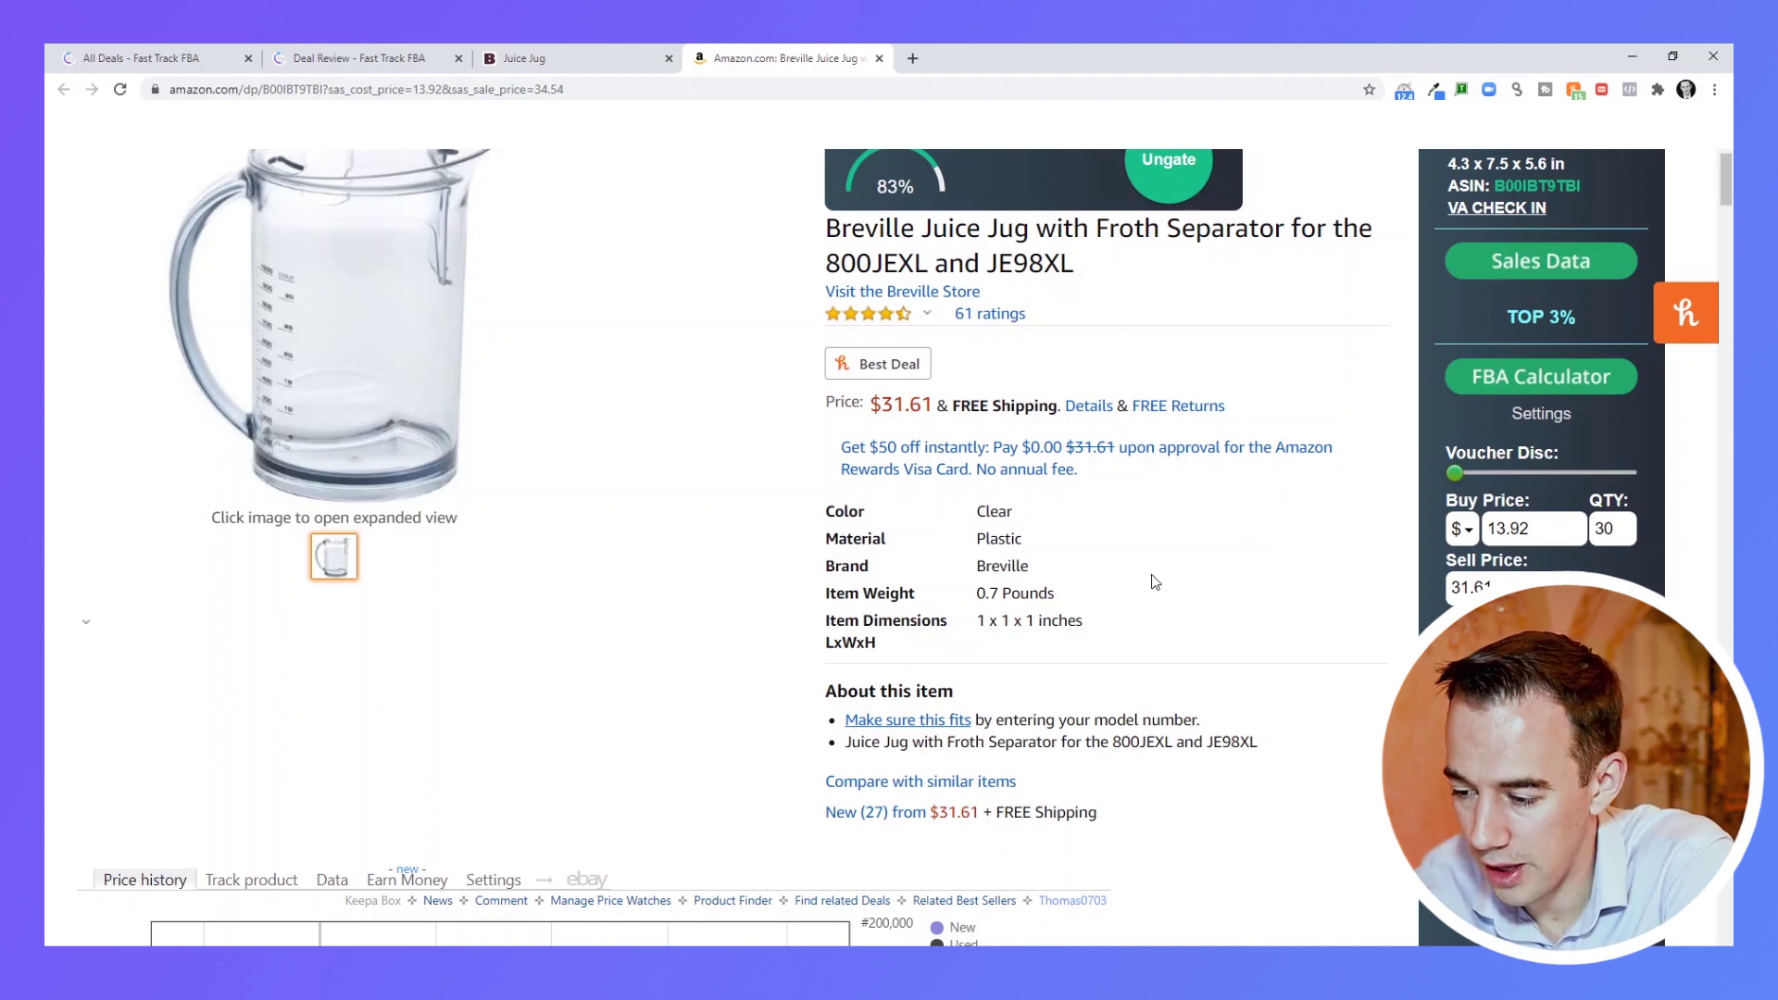
scroll(1153, 580, "down", 4)
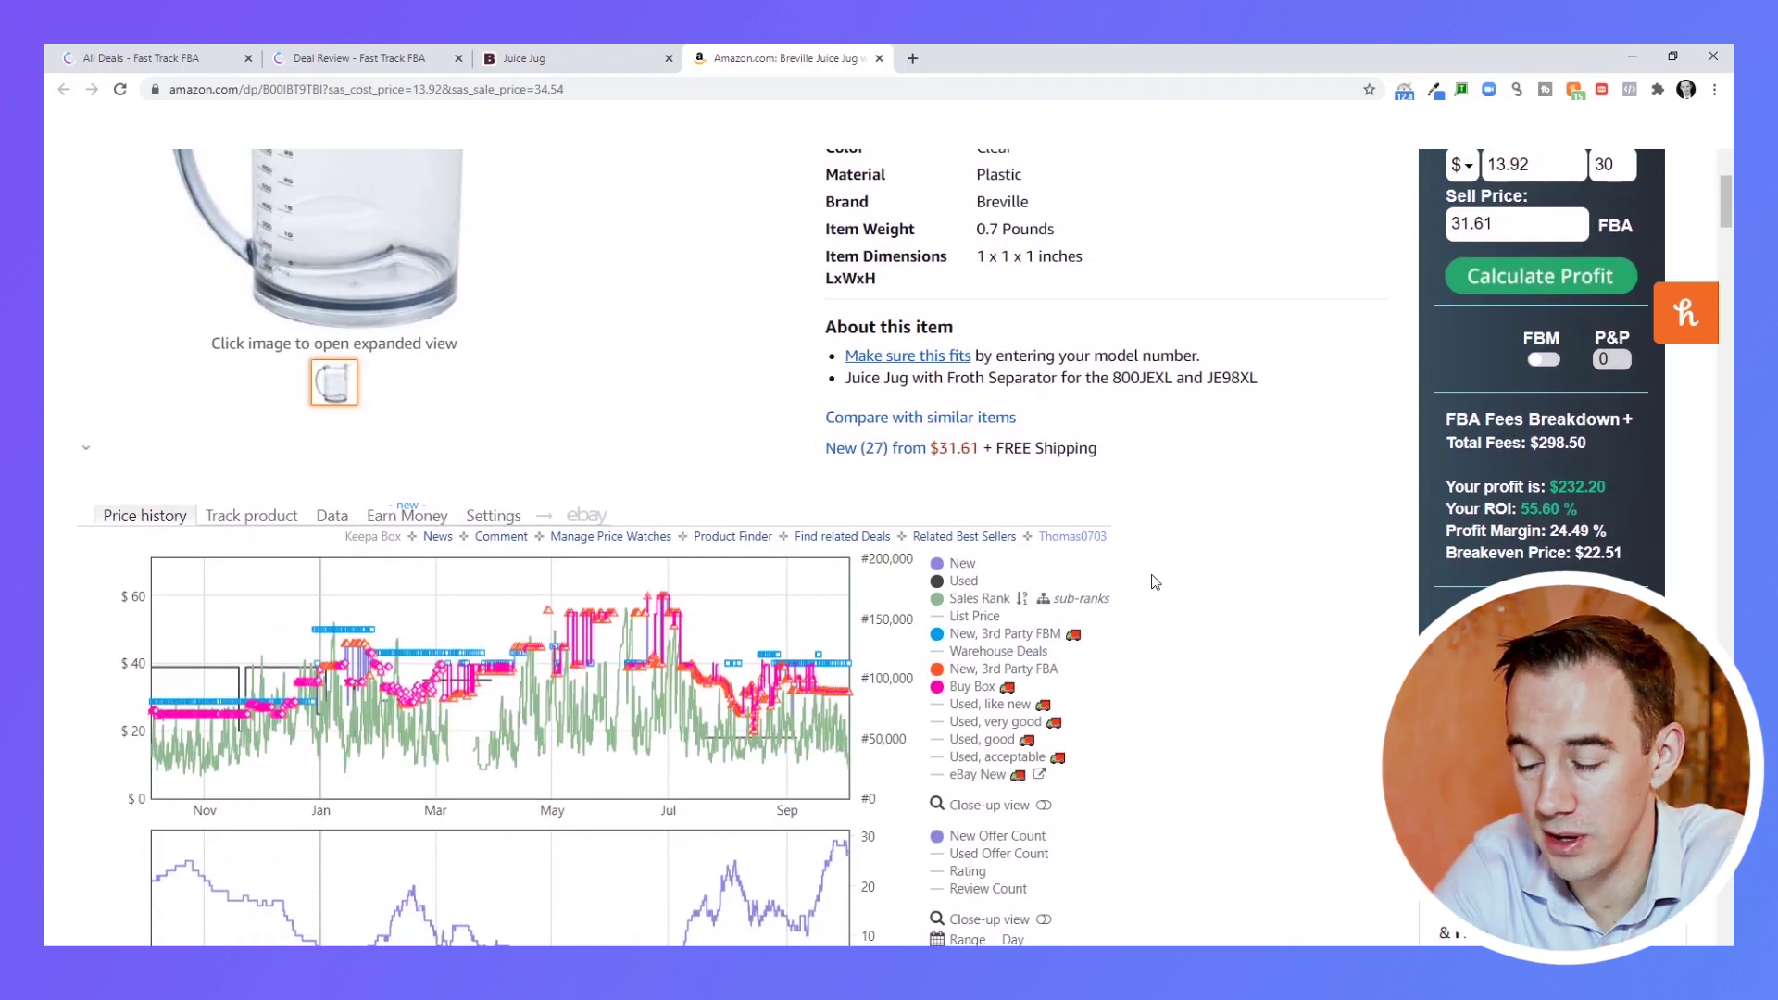